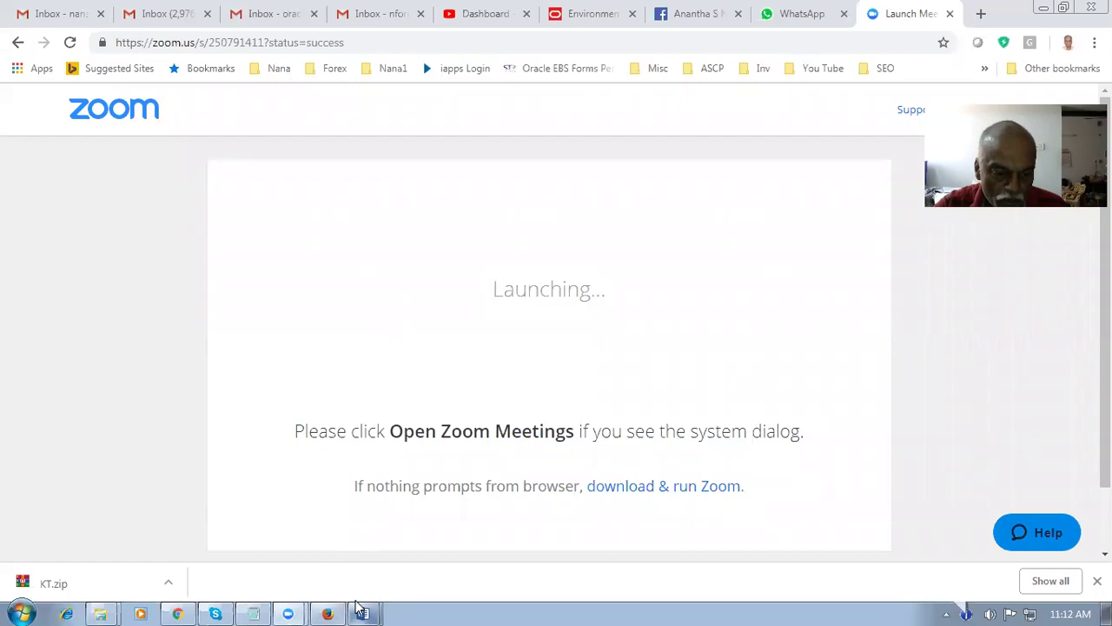
- Switch to the Fusion_OM_Work_Sheet document using the Word taskbar window previews
{"action": "mouse_move", "coordinate": [361, 611]}
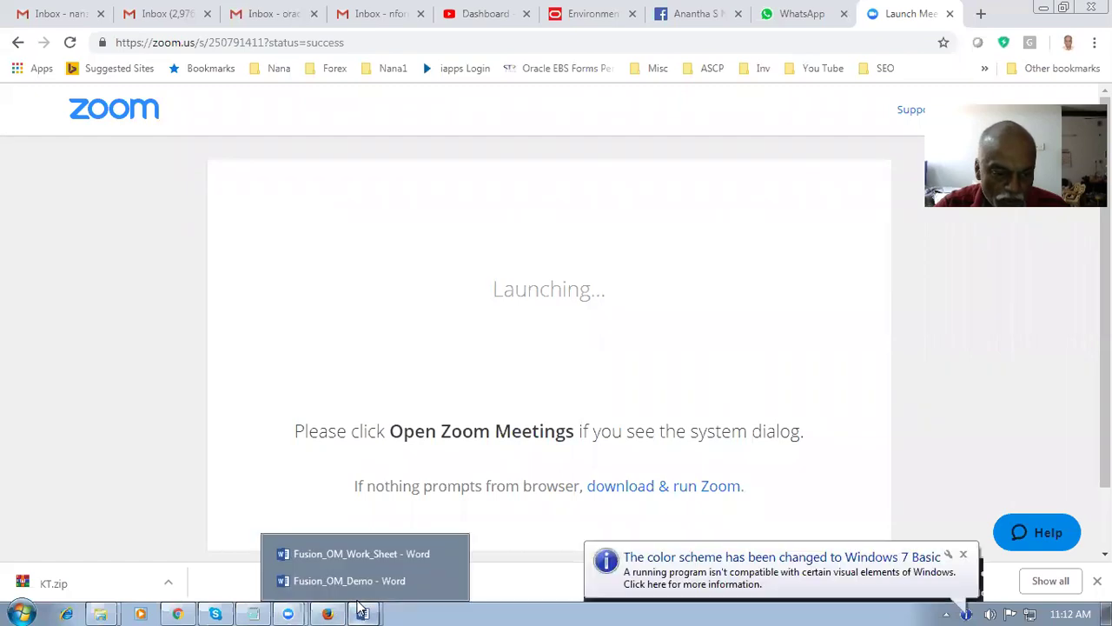
{"action": "left_click", "coordinate": [361, 553]}
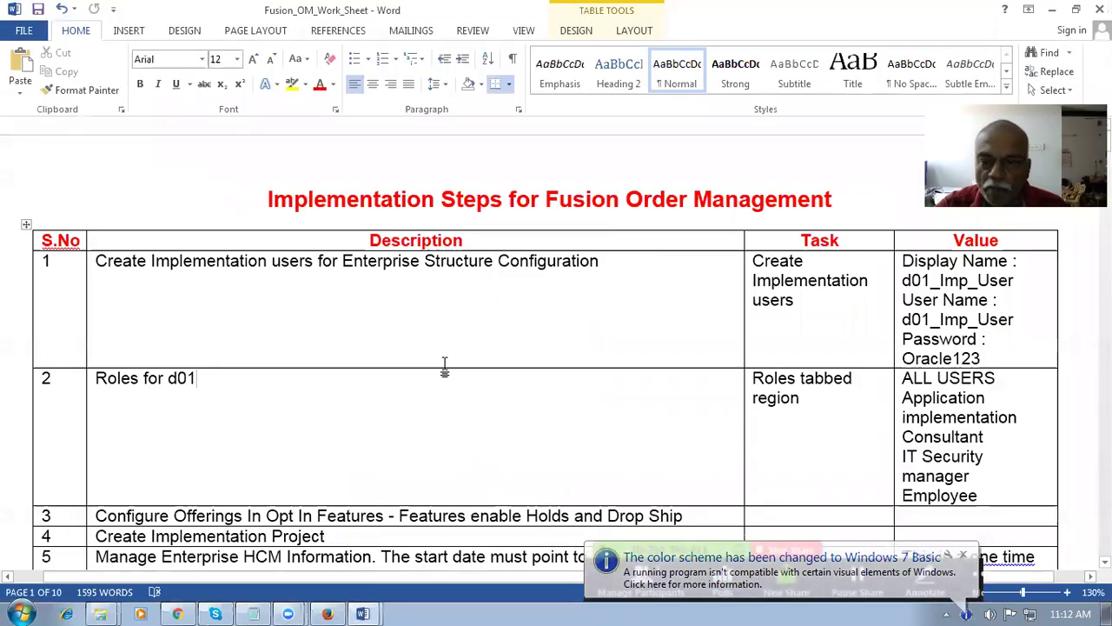
- Emphasise the implementation users phrase in step 1 and Transaction Tax in step 7
{"action": "left_click_drag", "start_coordinate": [152, 260], "coordinate": [496, 261]}
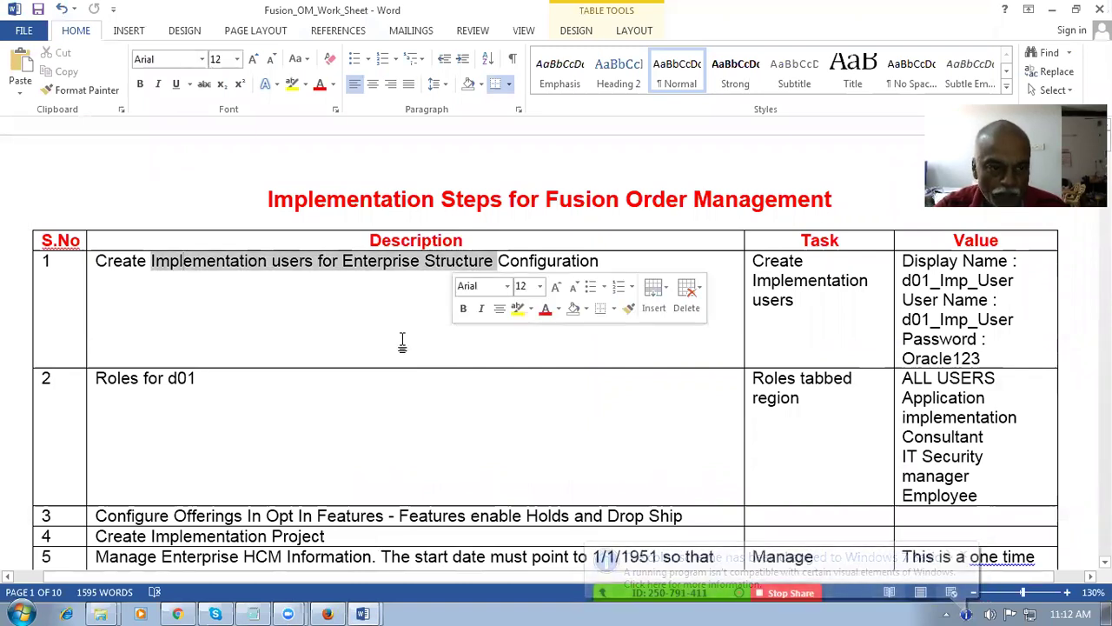
{"action": "left_click", "coordinate": [325, 390]}
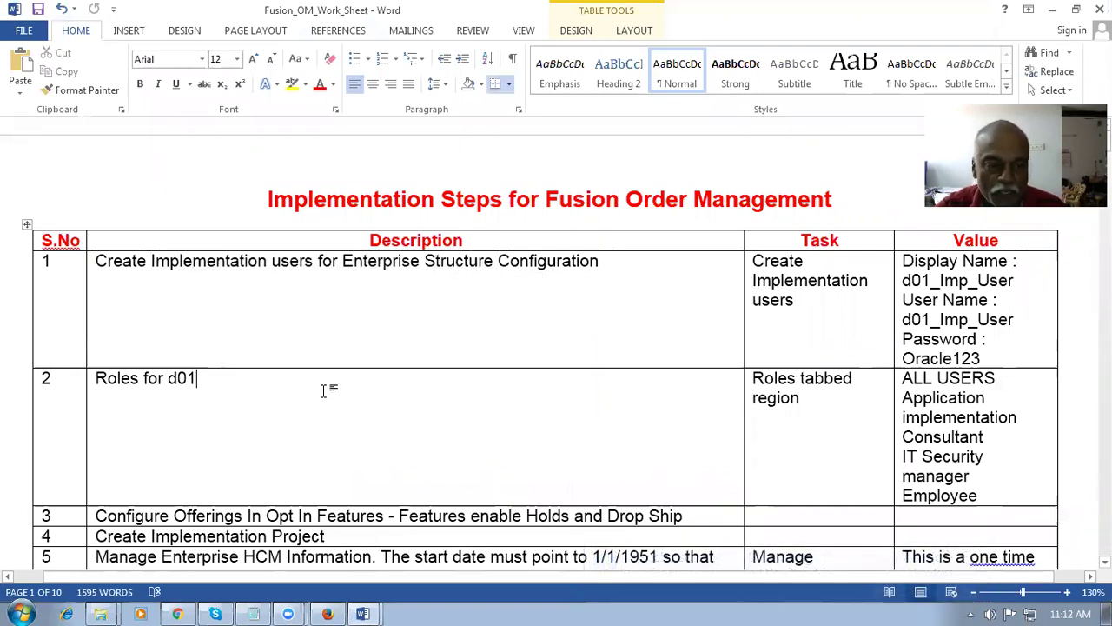
{"action": "scroll", "coordinate": [327, 393], "scroll_direction": "down", "scroll_amount": 3}
{"action": "scroll", "coordinate": [325, 390], "scroll_direction": "down", "scroll_amount": 7}
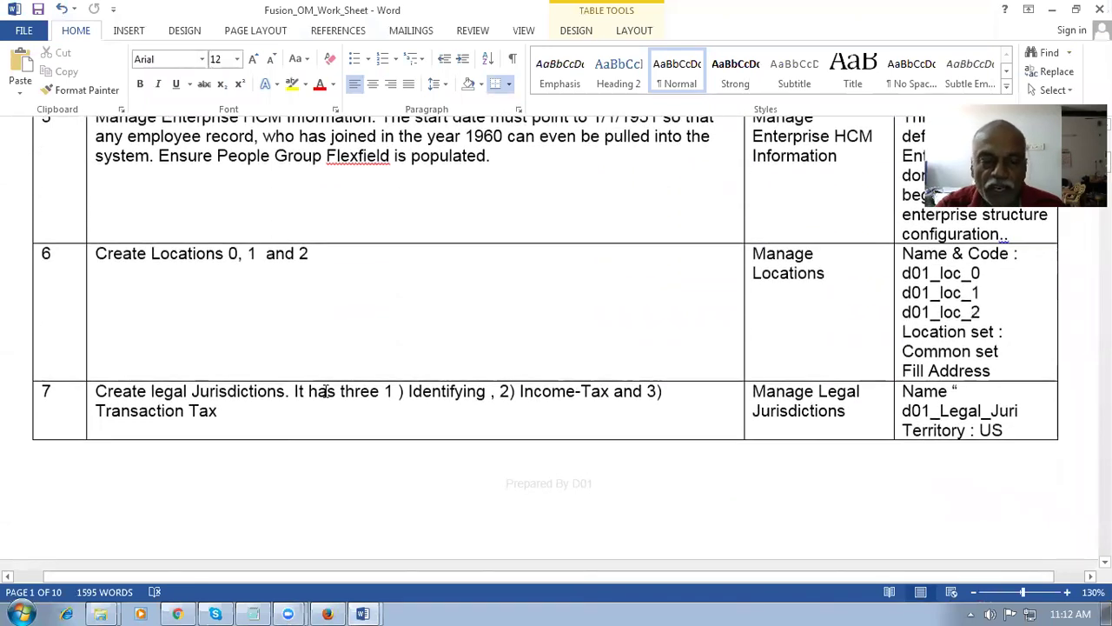
{"action": "scroll", "coordinate": [326, 396], "scroll_direction": "down", "scroll_amount": 2}
{"action": "left_click_drag", "start_coordinate": [157, 310], "coordinate": [246, 320]}
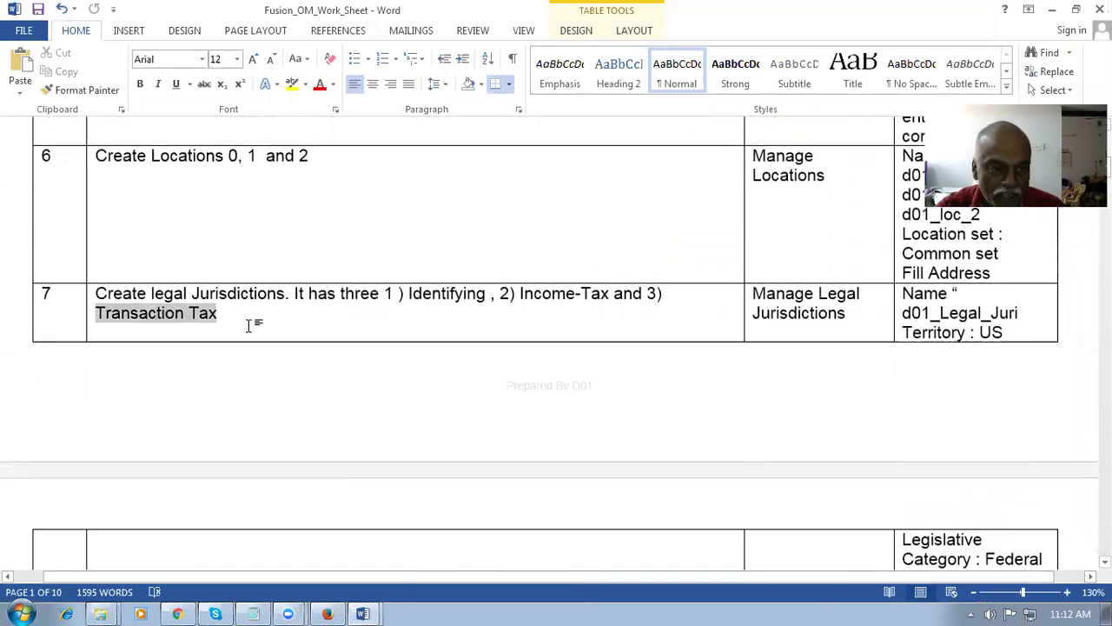
{"action": "left_click_drag", "start_coordinate": [185, 296], "coordinate": [260, 296]}
{"action": "scroll", "coordinate": [260, 388], "scroll_direction": "down", "scroll_amount": 8}
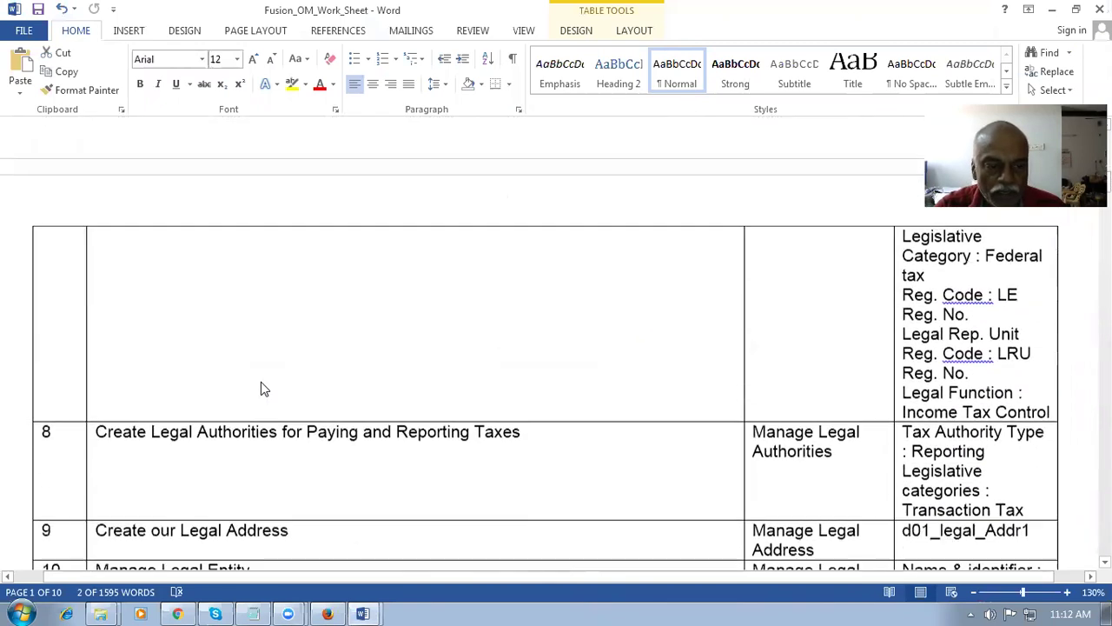
{"action": "left_click", "coordinate": [211, 492]}
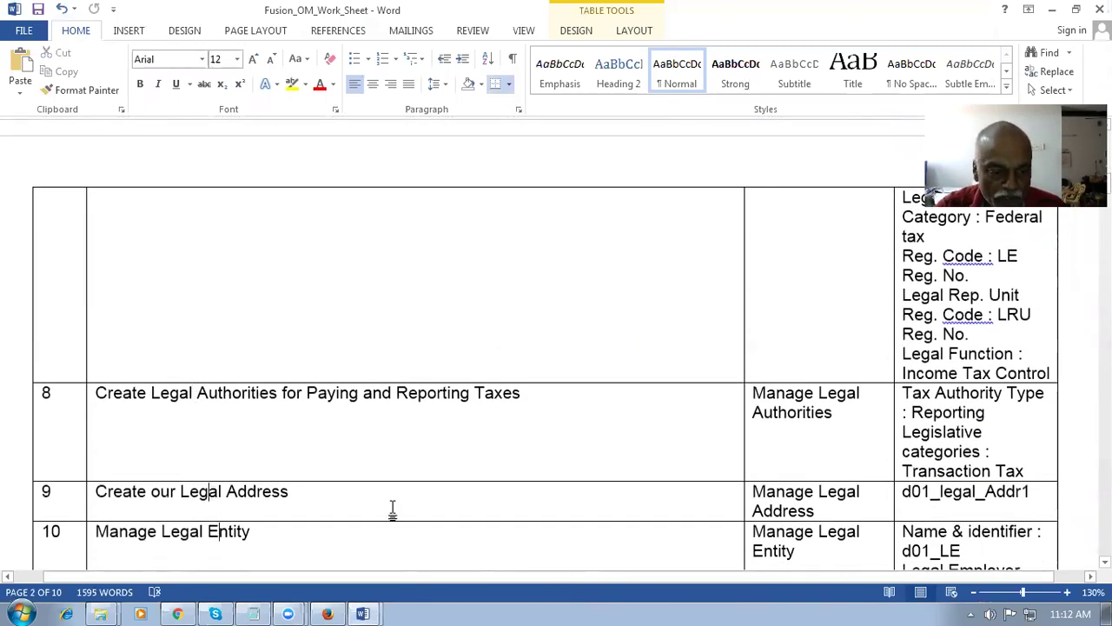
- Scroll further down the table and highlight the Manage Primary Ledgers step
{"action": "scroll", "coordinate": [393, 507], "scroll_direction": "down", "scroll_amount": 3}
{"action": "scroll", "coordinate": [394, 507], "scroll_direction": "down", "scroll_amount": 4}
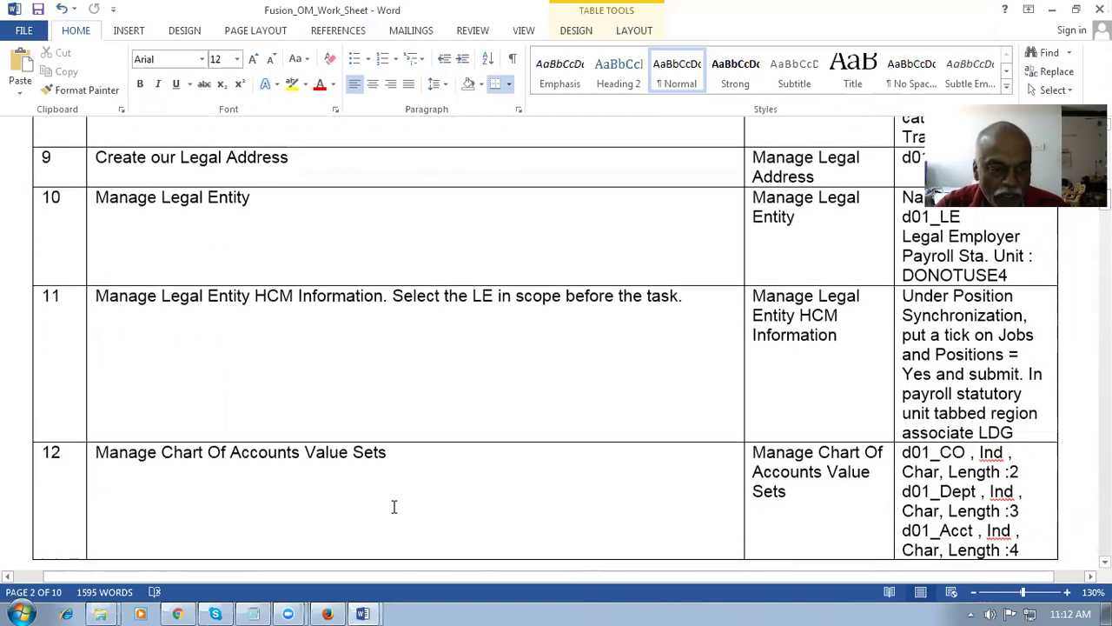
{"action": "left_click_drag", "start_coordinate": [154, 444], "coordinate": [385, 444]}
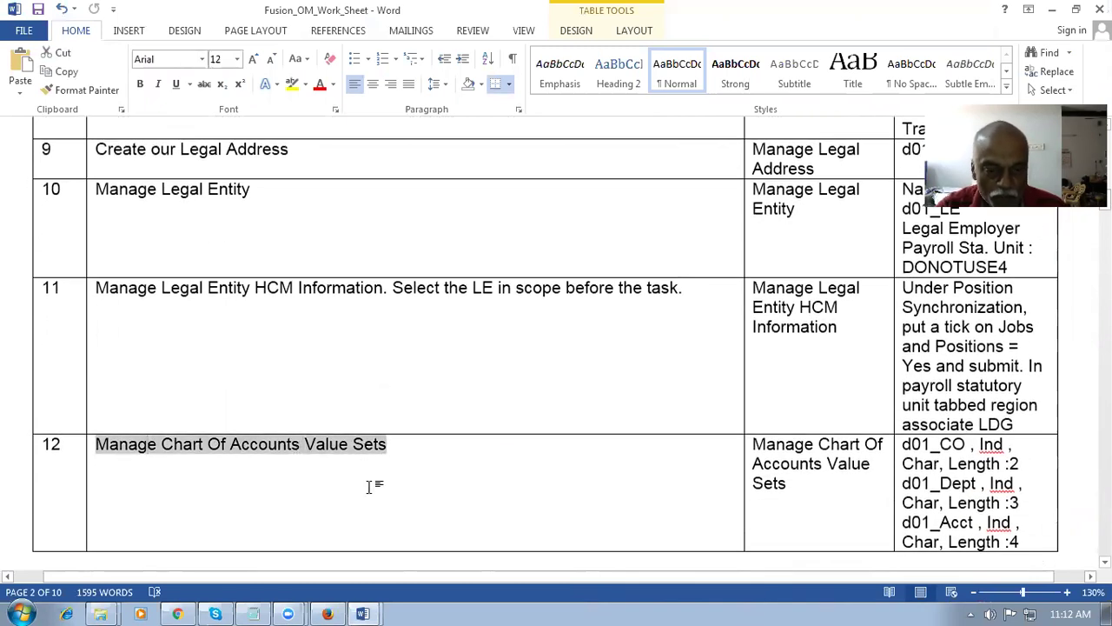
{"action": "scroll", "coordinate": [371, 487], "scroll_direction": "down", "scroll_amount": 3}
{"action": "scroll", "coordinate": [371, 487], "scroll_direction": "down", "scroll_amount": 5}
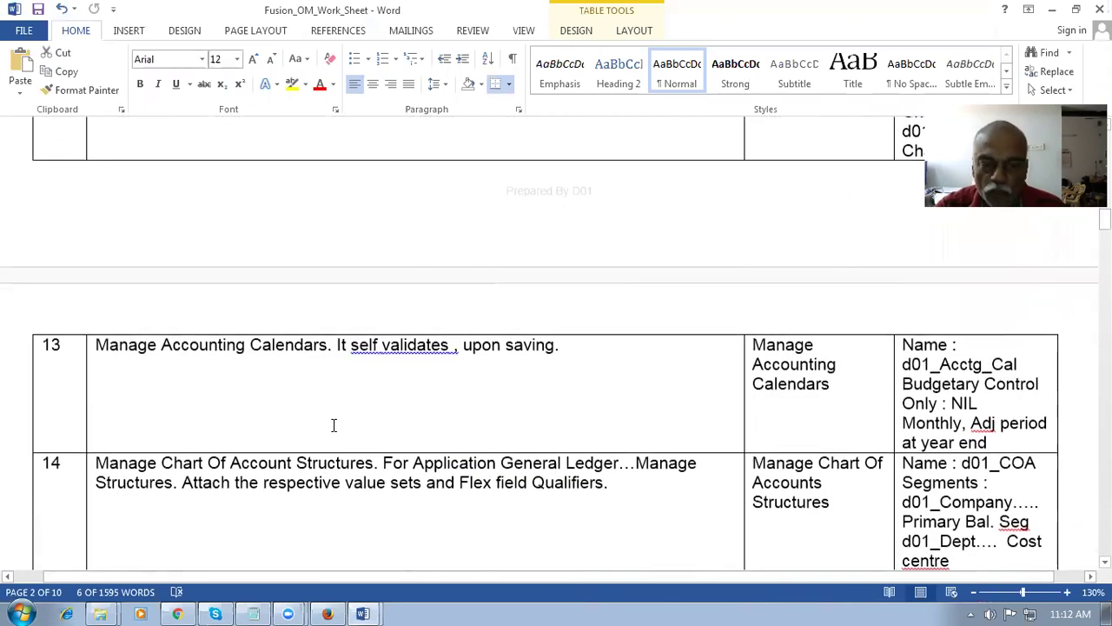
{"action": "scroll", "coordinate": [333, 414], "scroll_direction": "down", "scroll_amount": 9}
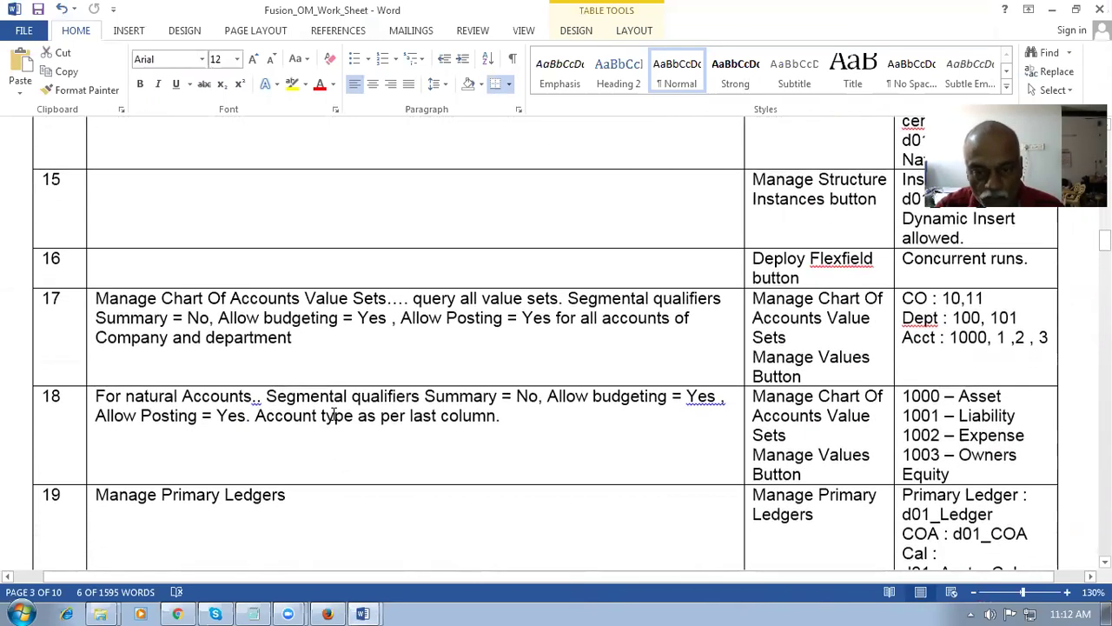
{"action": "scroll", "coordinate": [333, 413], "scroll_direction": "down", "scroll_amount": 3}
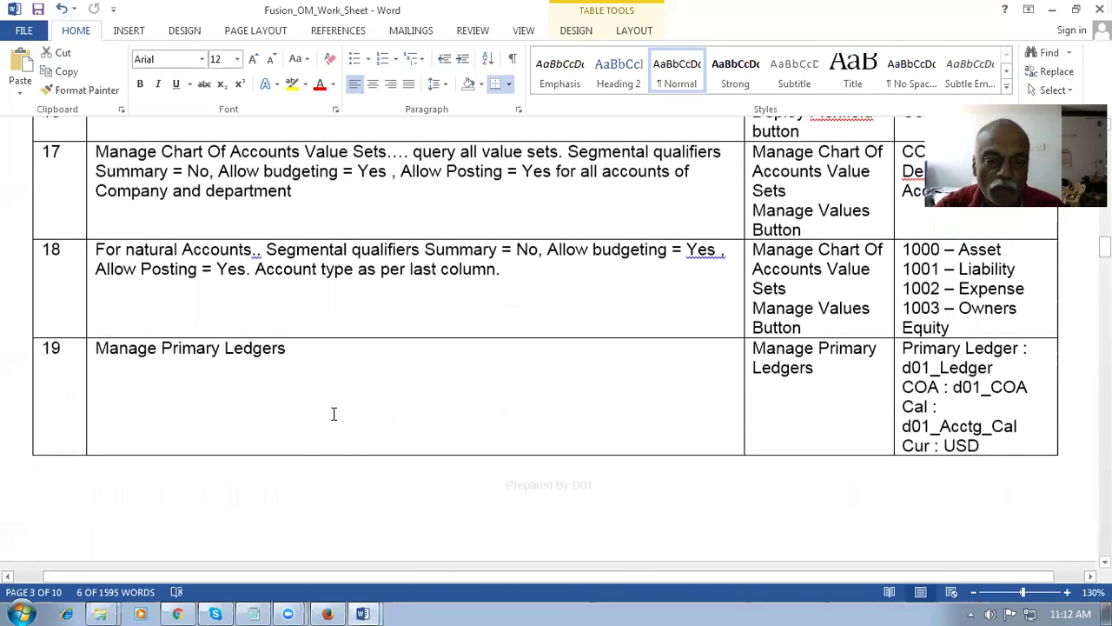
{"action": "triple_click", "coordinate": [122, 351]}
{"action": "left_click", "coordinate": [318, 402]}
- Highlight the descriptions from step 20 onward, select row 24, and emphasise a word in step 26
{"action": "scroll", "coordinate": [318, 416], "scroll_direction": "down", "scroll_amount": 1}
{"action": "scroll", "coordinate": [318, 416], "scroll_direction": "down", "scroll_amount": 7}
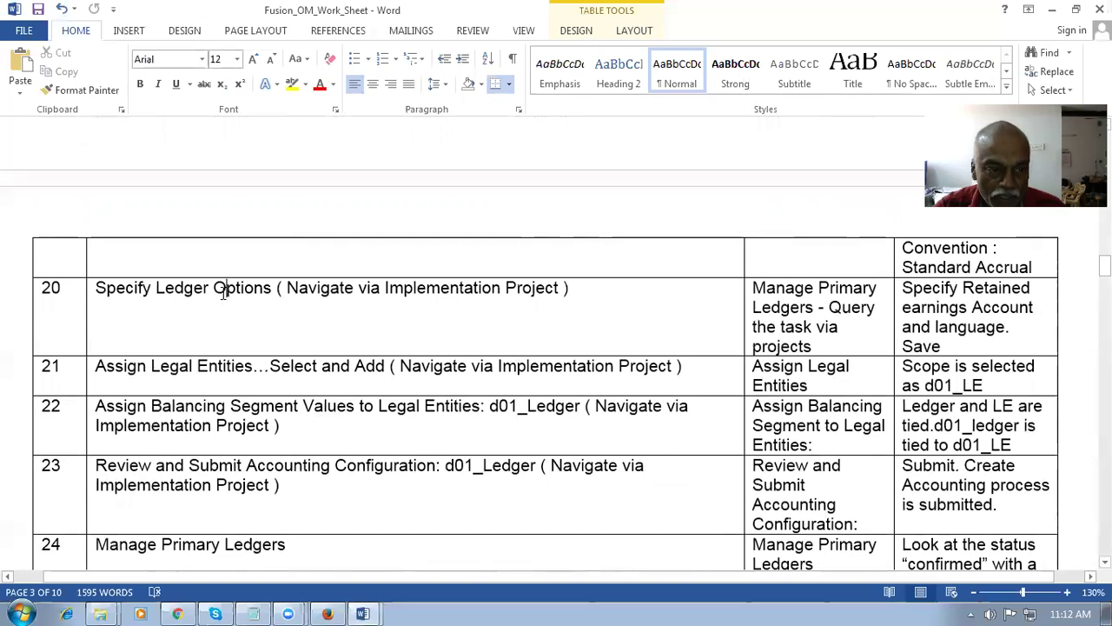
{"action": "left_click_drag", "start_coordinate": [229, 287], "coordinate": [300, 547]}
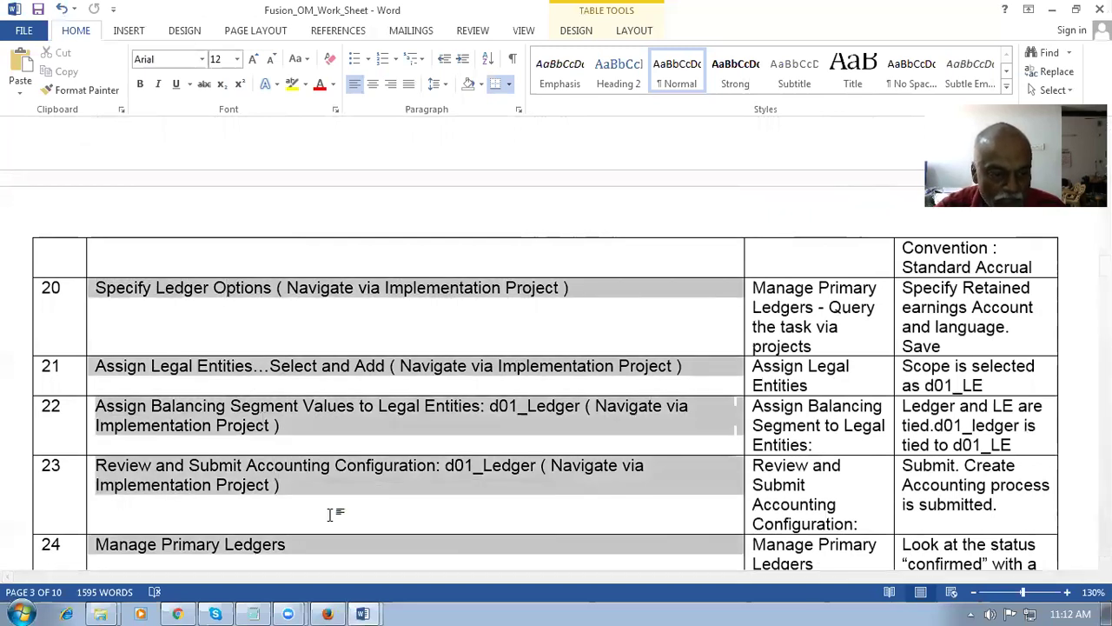
{"action": "scroll", "coordinate": [330, 512], "scroll_direction": "down", "scroll_amount": 5}
{"action": "left_click", "coordinate": [74, 281]}
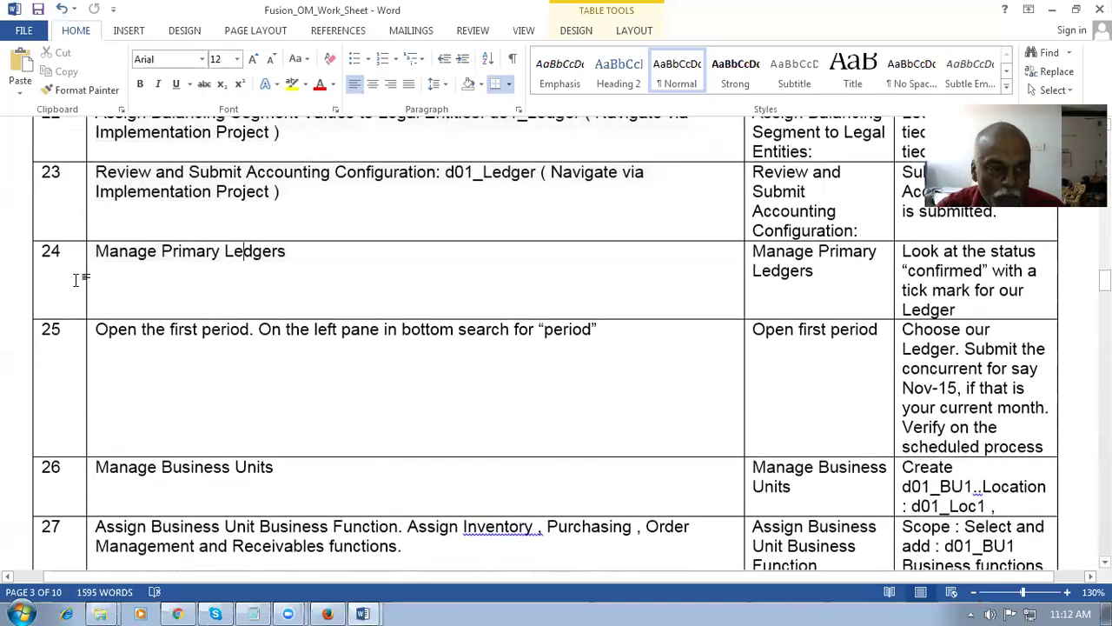
{"action": "left_click", "coordinate": [22, 274]}
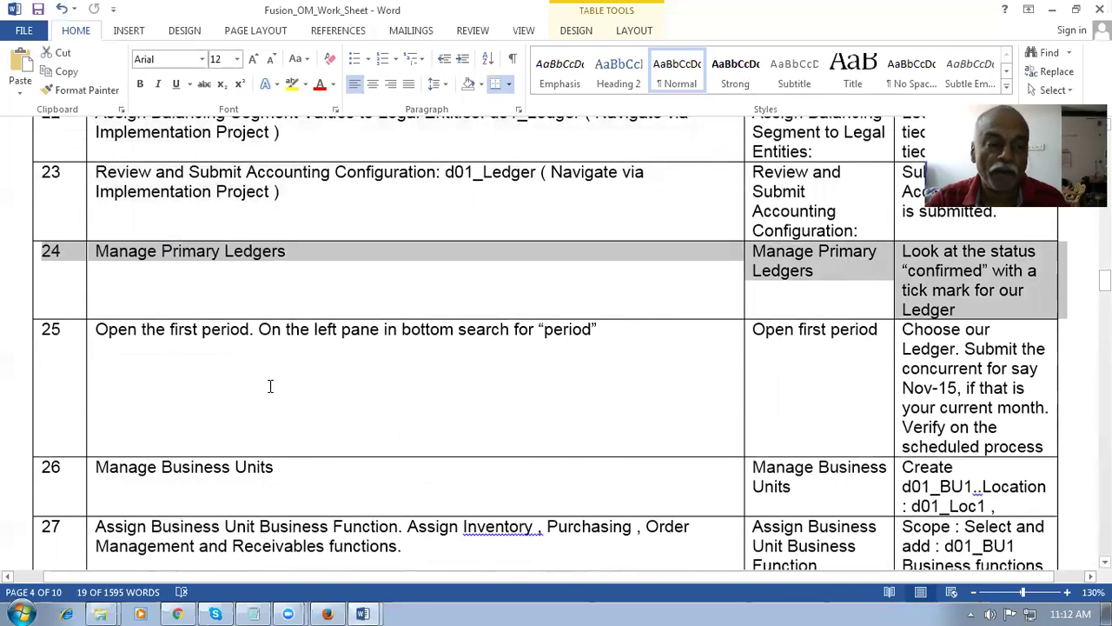
{"action": "left_click", "coordinate": [166, 331]}
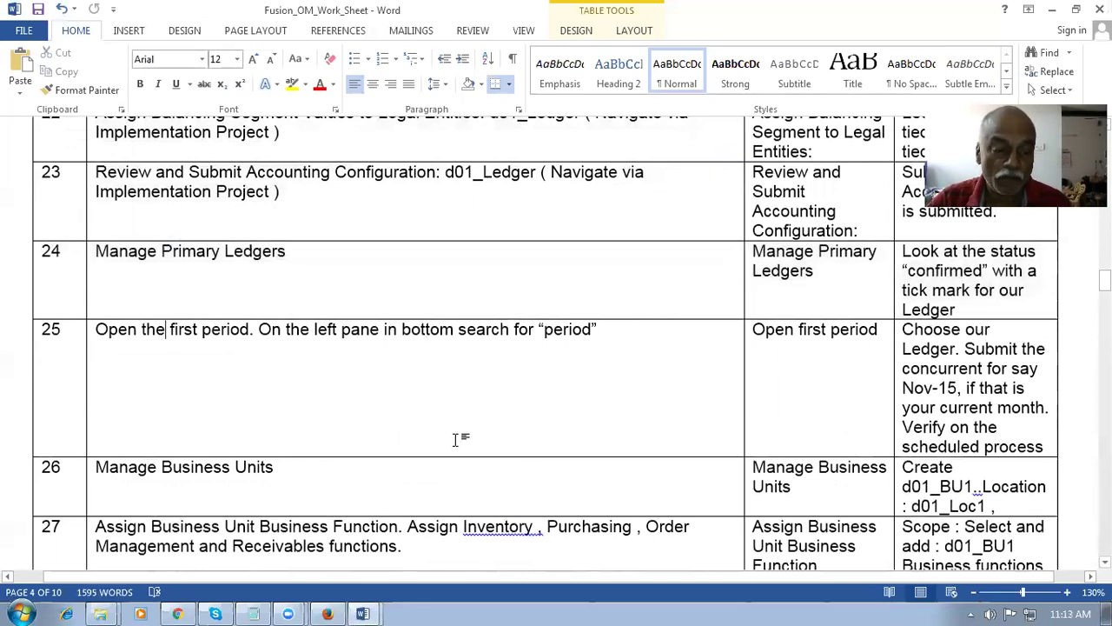
{"action": "scroll", "coordinate": [454, 439], "scroll_direction": "down", "scroll_amount": 3}
{"action": "left_click_drag", "start_coordinate": [171, 321], "coordinate": [231, 320]}
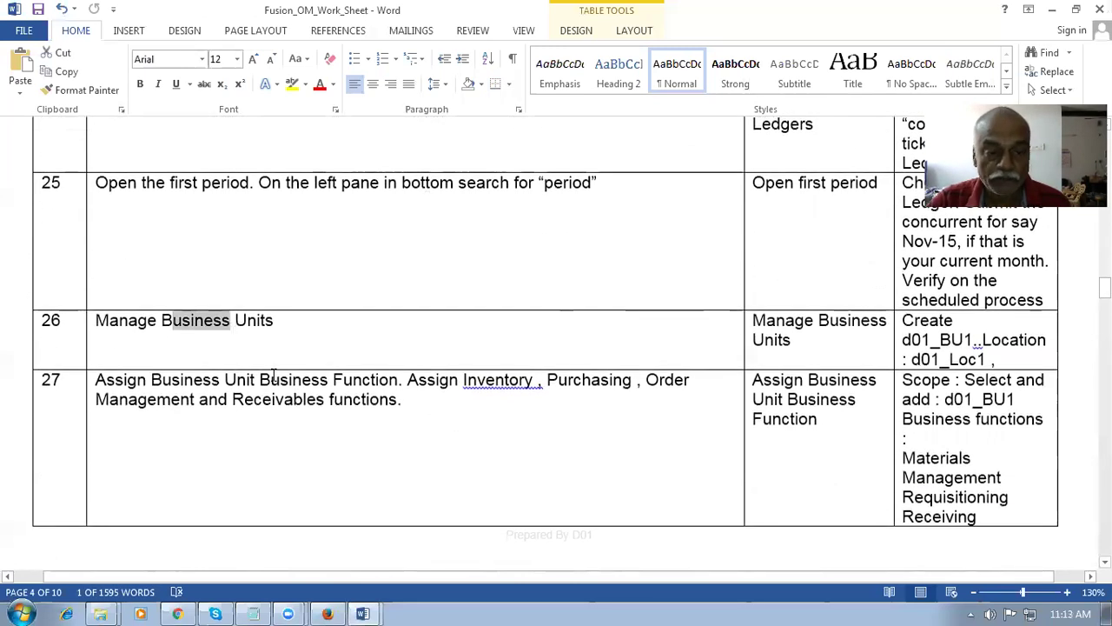
{"action": "left_click", "coordinate": [272, 399]}
- Highlight the Manage Job step and the opening of step 35's description
{"action": "scroll", "coordinate": [306, 406], "scroll_direction": "down", "scroll_amount": 3}
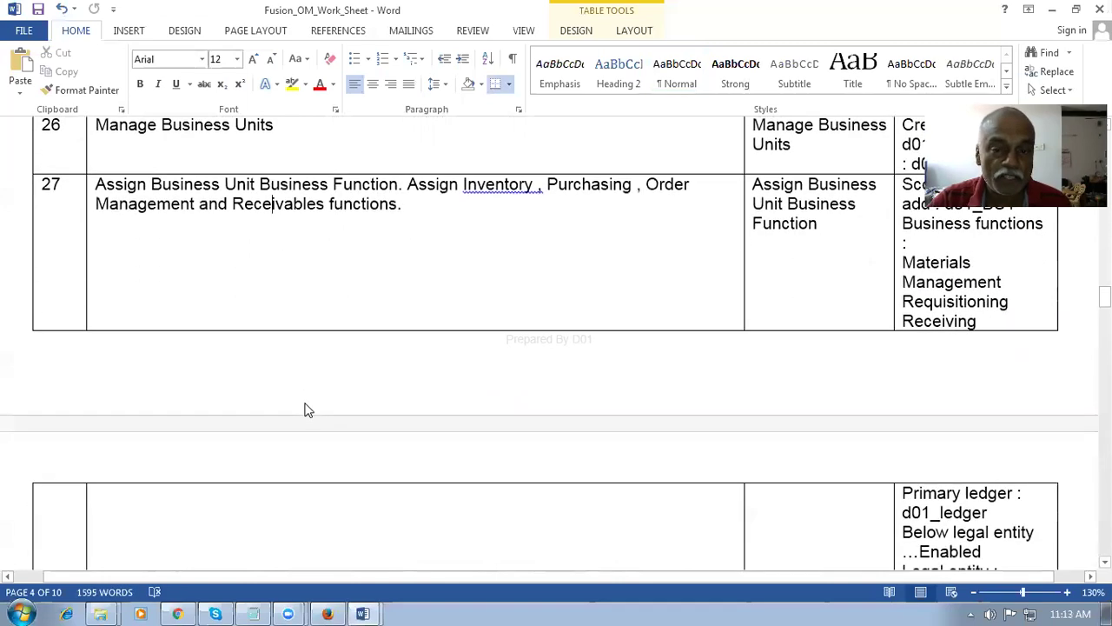
{"action": "scroll", "coordinate": [306, 407], "scroll_direction": "down", "scroll_amount": 7}
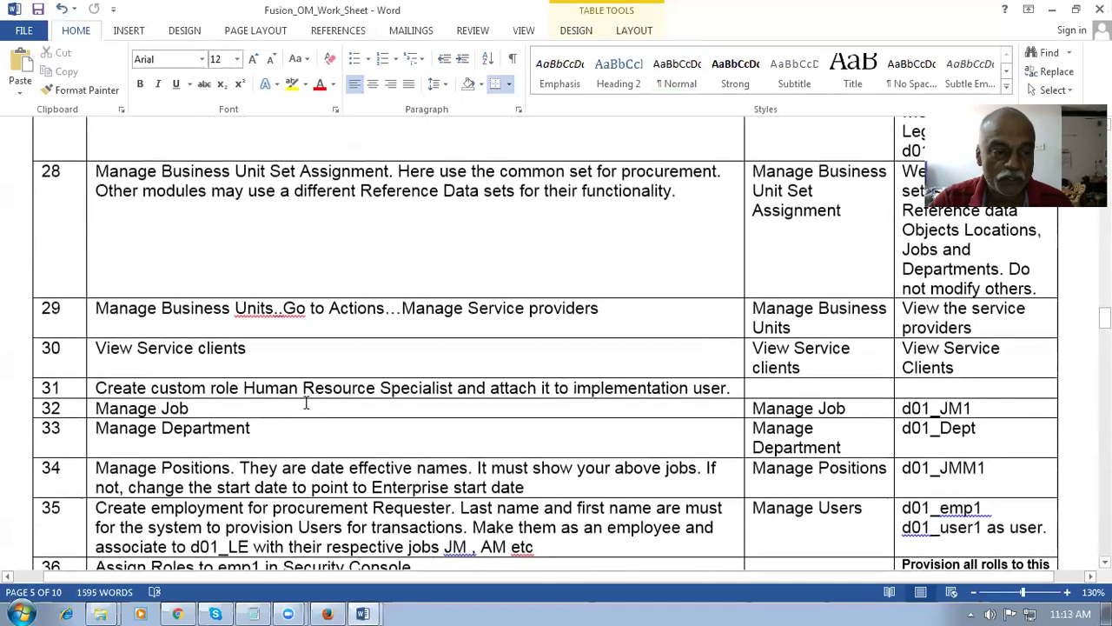
{"action": "scroll", "coordinate": [306, 402], "scroll_direction": "down", "scroll_amount": 1}
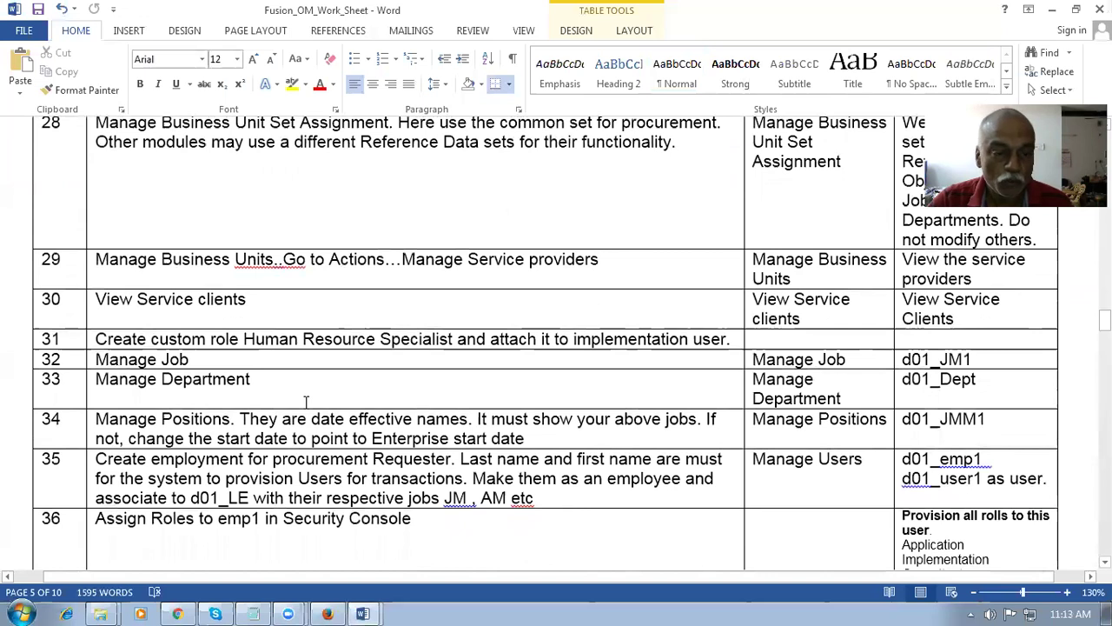
{"action": "triple_click", "coordinate": [139, 363]}
{"action": "left_click", "coordinate": [171, 407]}
{"action": "left_click_drag", "start_coordinate": [154, 421], "coordinate": [297, 479]}
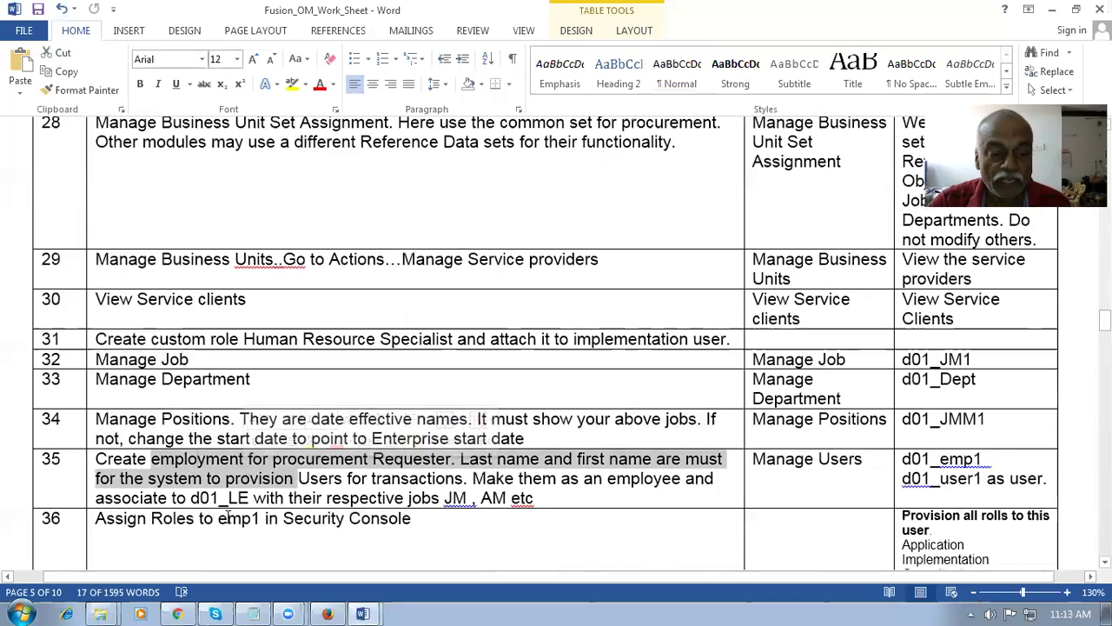
{"action": "left_click", "coordinate": [228, 518]}
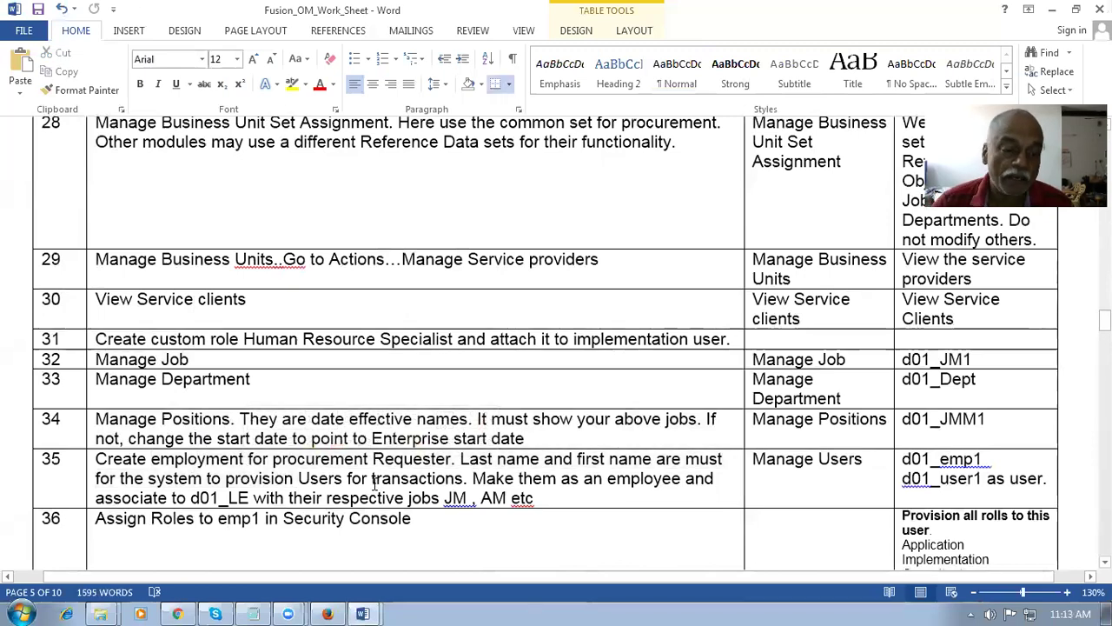
- Highlight the role list for step 36 and scroll on to step 37, Item Org Creation
{"action": "scroll", "coordinate": [376, 484], "scroll_direction": "down", "scroll_amount": 3}
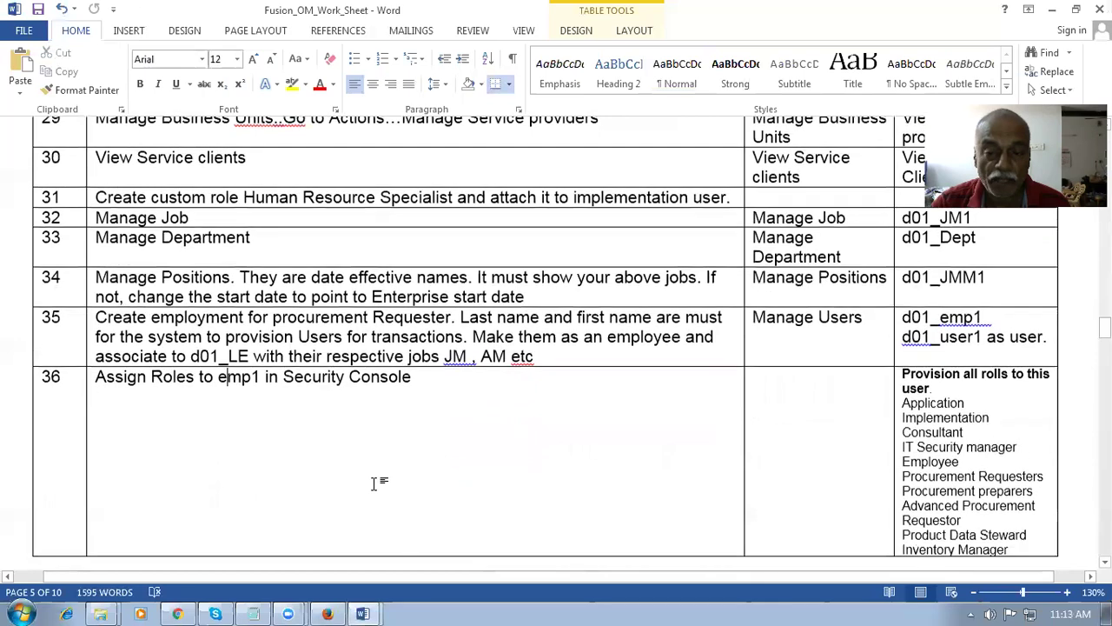
{"action": "scroll", "coordinate": [377, 481], "scroll_direction": "down", "scroll_amount": 2}
{"action": "left_click_drag", "start_coordinate": [941, 302], "coordinate": [971, 461]}
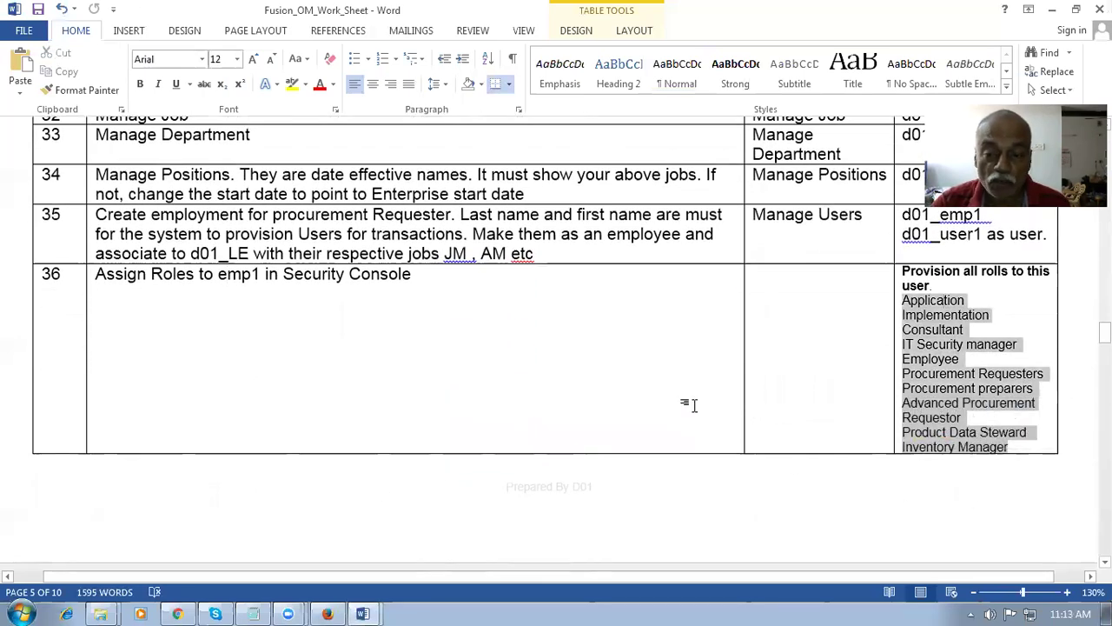
{"action": "scroll", "coordinate": [653, 382], "scroll_direction": "down", "scroll_amount": 8}
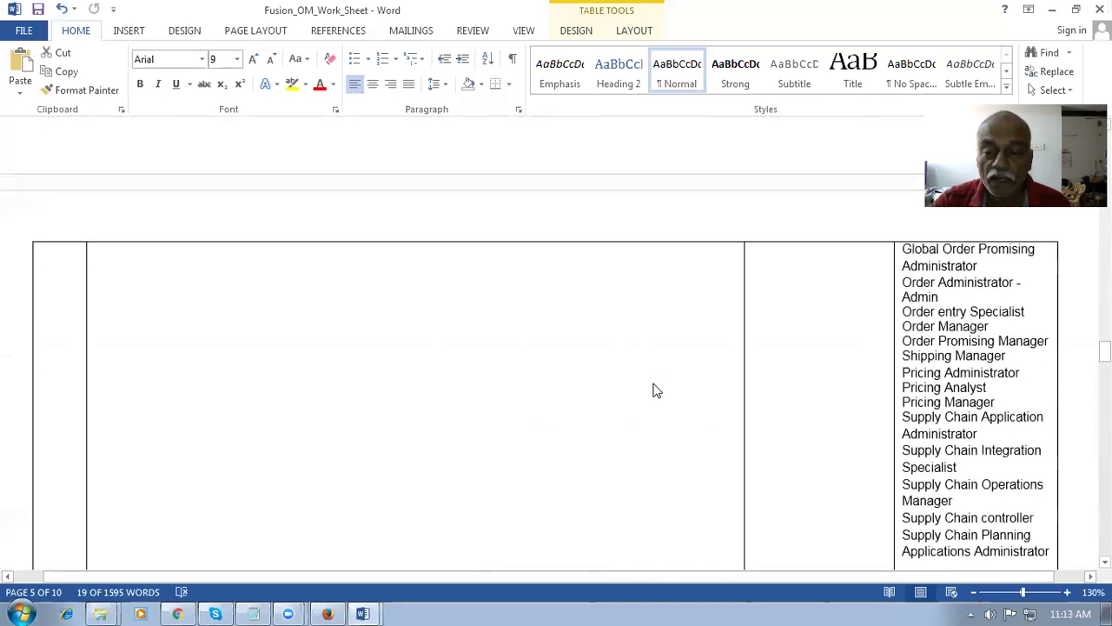
{"action": "scroll", "coordinate": [656, 390], "scroll_direction": "down", "scroll_amount": 1}
{"action": "left_click_drag", "start_coordinate": [916, 214], "coordinate": [942, 484]}
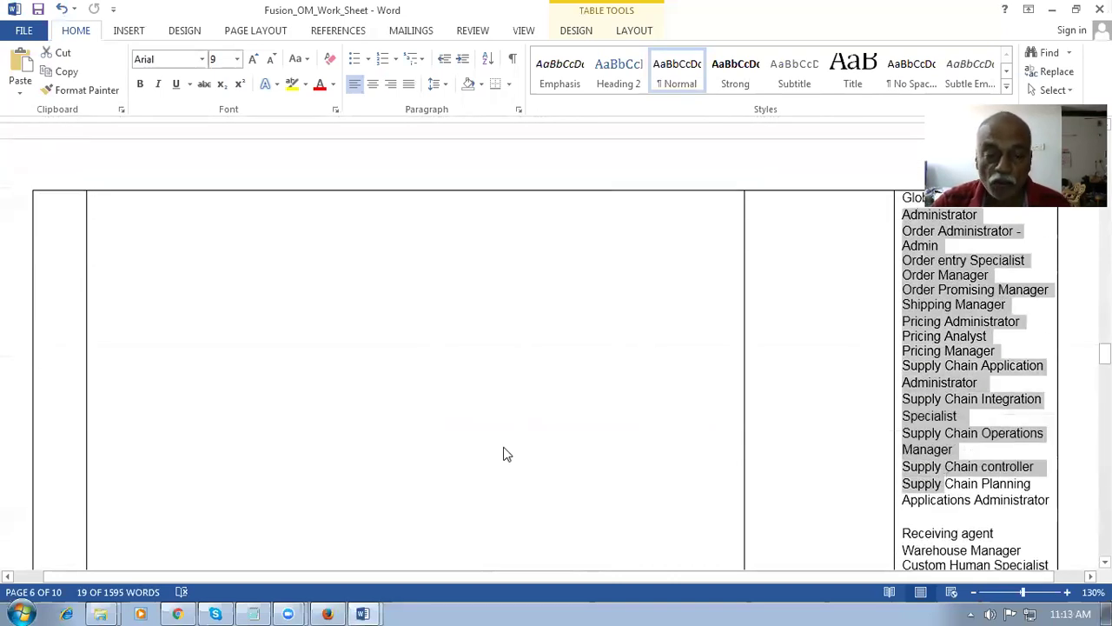
{"action": "scroll", "coordinate": [511, 454], "scroll_direction": "down", "scroll_amount": 4}
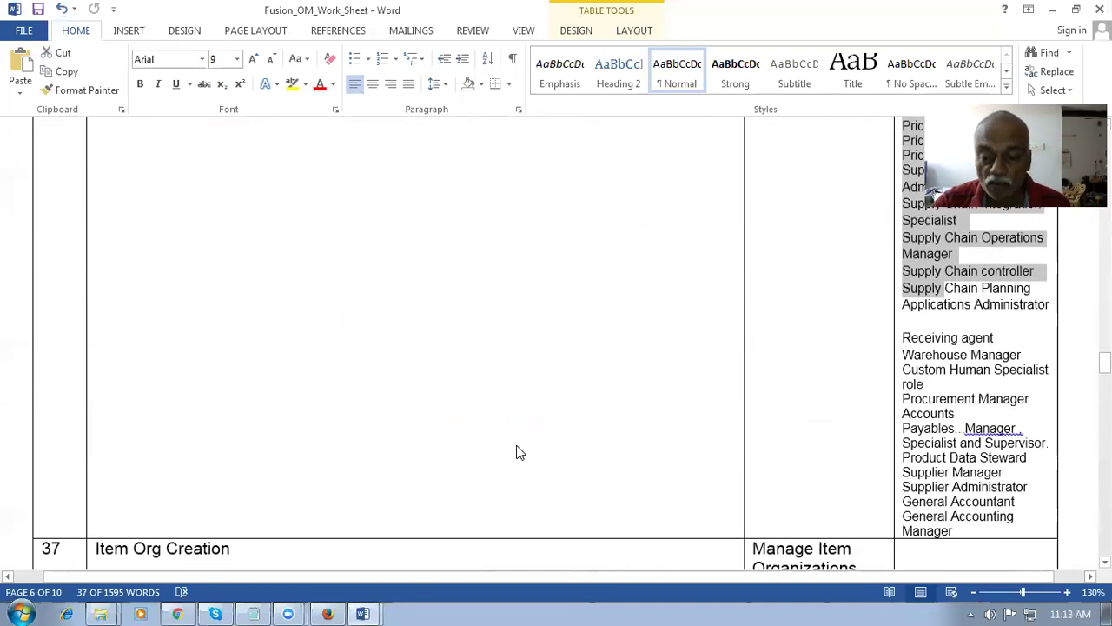
{"action": "scroll", "coordinate": [516, 448], "scroll_direction": "down", "scroll_amount": 2}
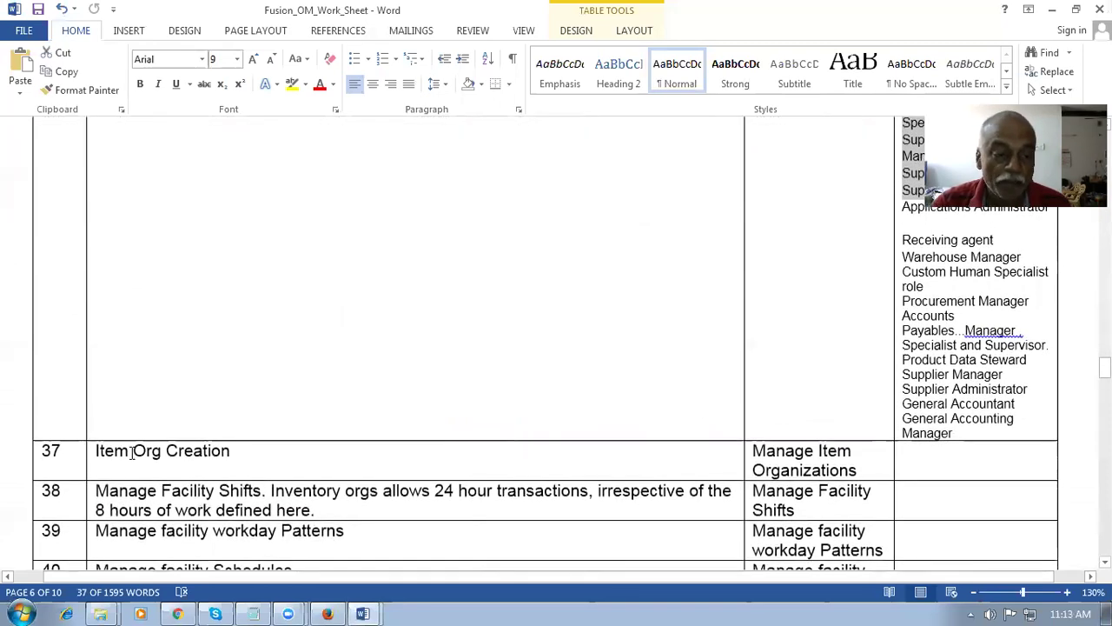
- Highlight steps 38 to 40 and the Item Org Creation step
{"action": "left_click", "coordinate": [130, 451]}
{"action": "scroll", "coordinate": [226, 408], "scroll_direction": "down", "scroll_amount": 3}
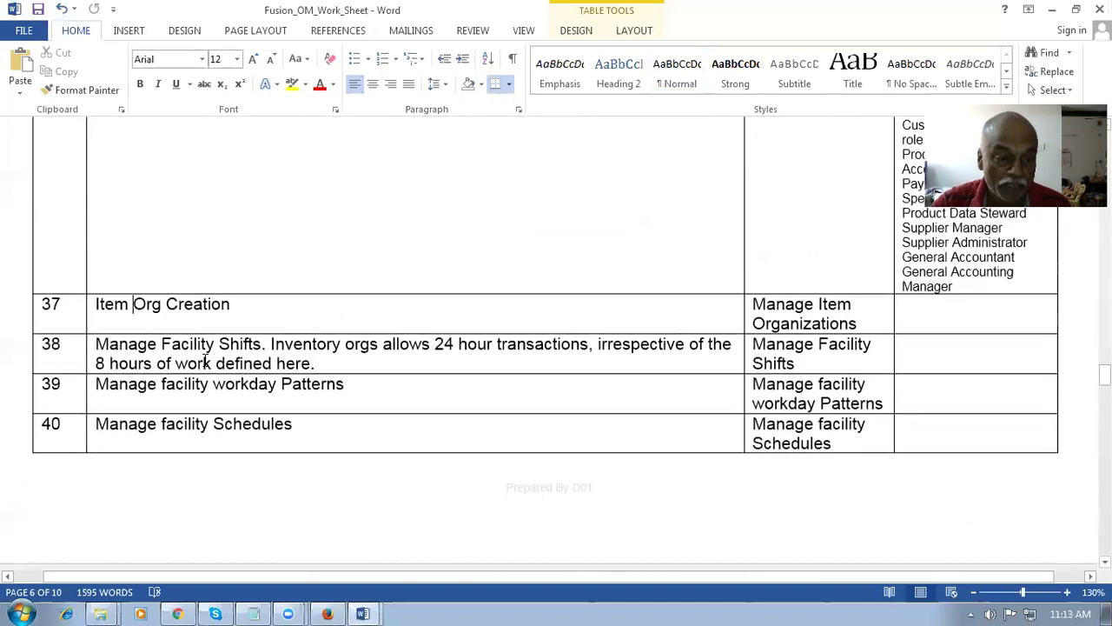
{"action": "left_click_drag", "start_coordinate": [205, 364], "coordinate": [218, 423]}
{"action": "left_click_drag", "start_coordinate": [119, 304], "coordinate": [229, 304]}
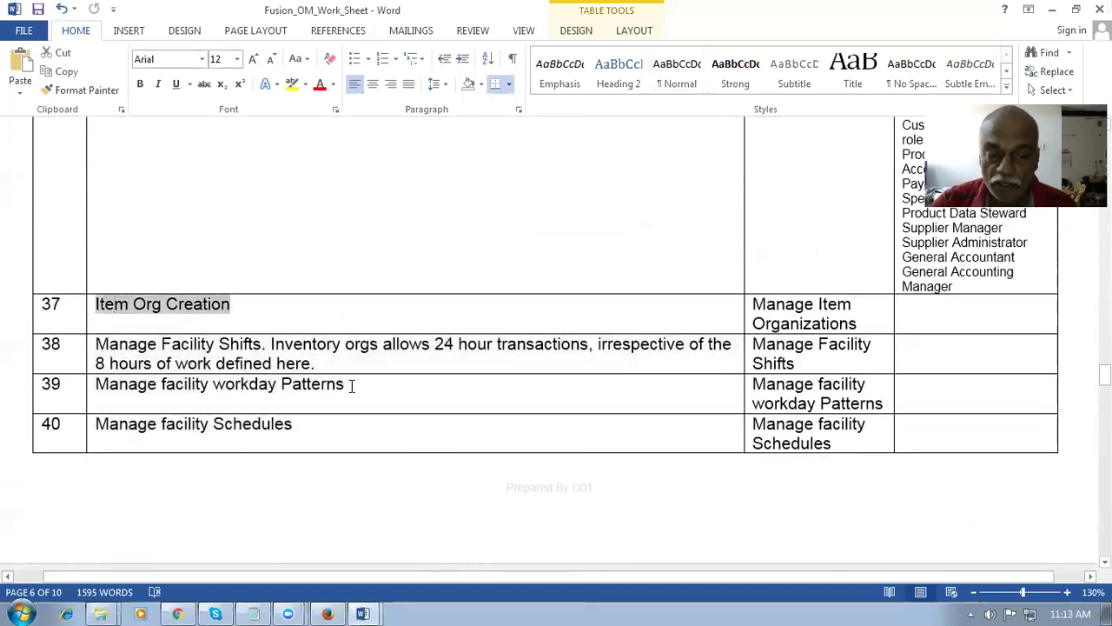
{"action": "scroll", "coordinate": [364, 386], "scroll_direction": "down", "scroll_amount": 6}
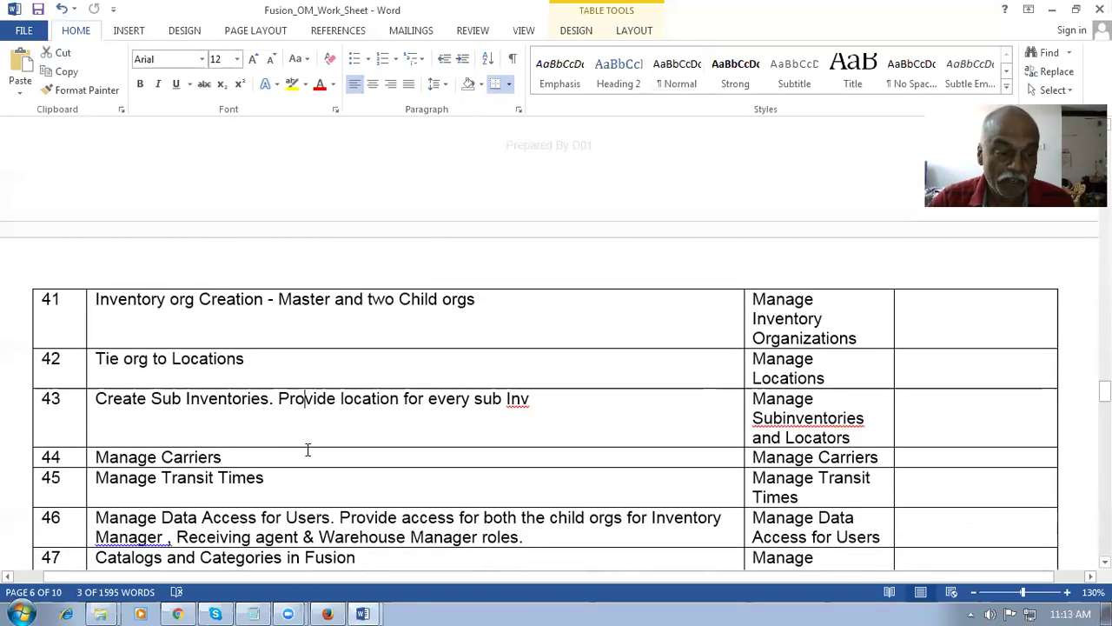
{"action": "left_click_drag", "start_coordinate": [262, 459], "coordinate": [278, 477]}
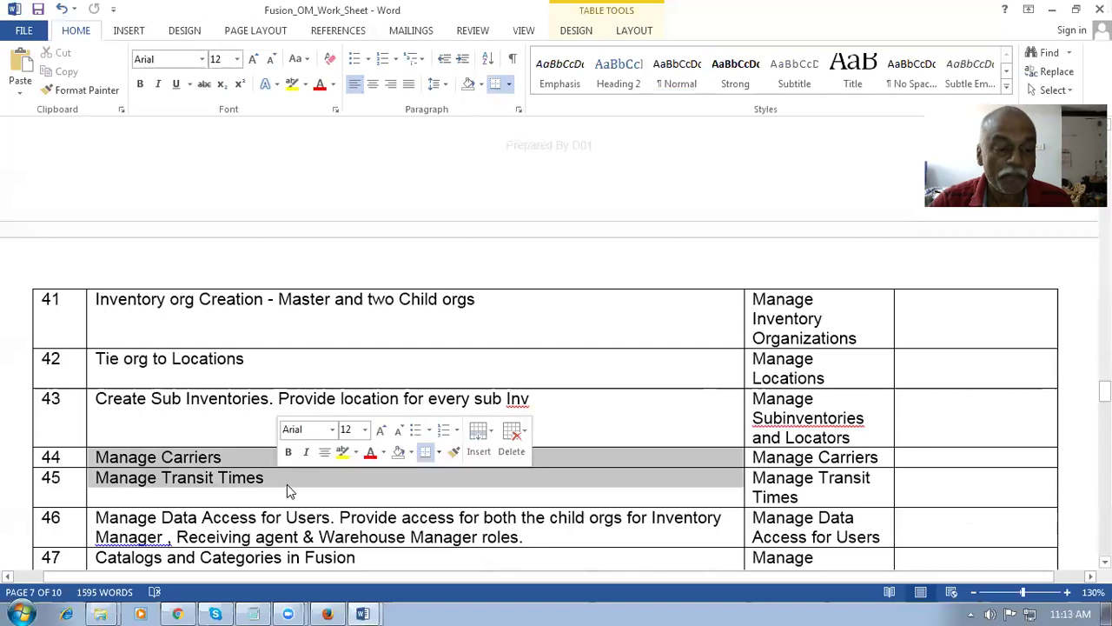
- Highlight the Manage Data Access for Users step and Catalogs and Categories in step 47
{"action": "scroll", "coordinate": [286, 486], "scroll_direction": "down", "scroll_amount": 3}
{"action": "left_click_drag", "start_coordinate": [129, 369], "coordinate": [286, 389]}
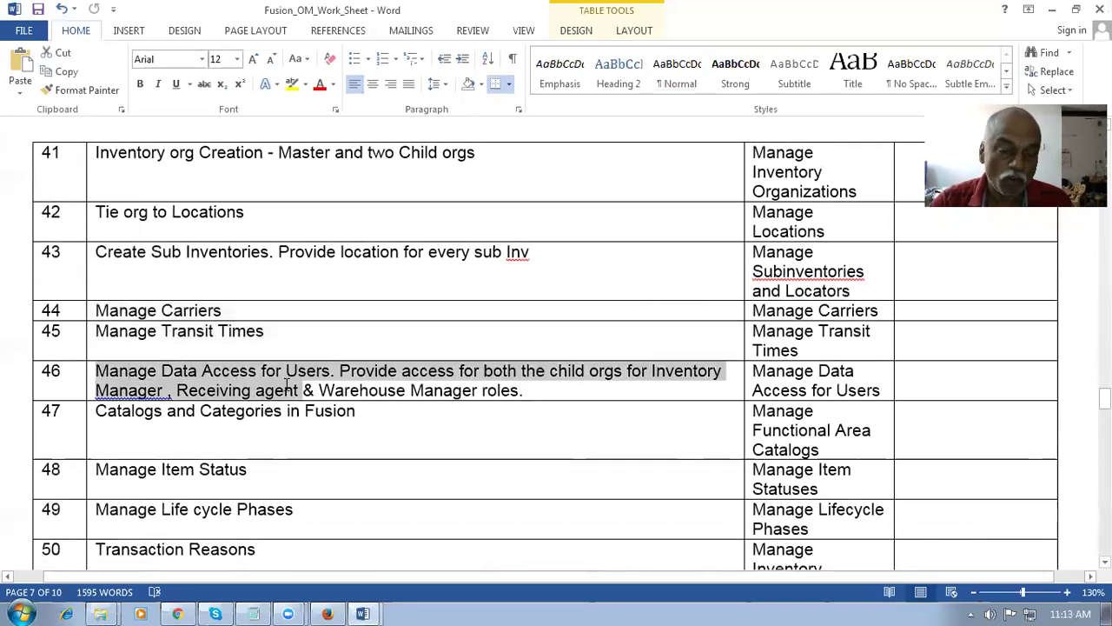
{"action": "left_click_drag", "start_coordinate": [95, 413], "coordinate": [284, 413]}
{"action": "left_click", "coordinate": [224, 469]}
- Highlight steps 48 through 52, then the Basic Procurement Setup steps 53 to 61
{"action": "scroll", "coordinate": [335, 476], "scroll_direction": "down", "scroll_amount": 3}
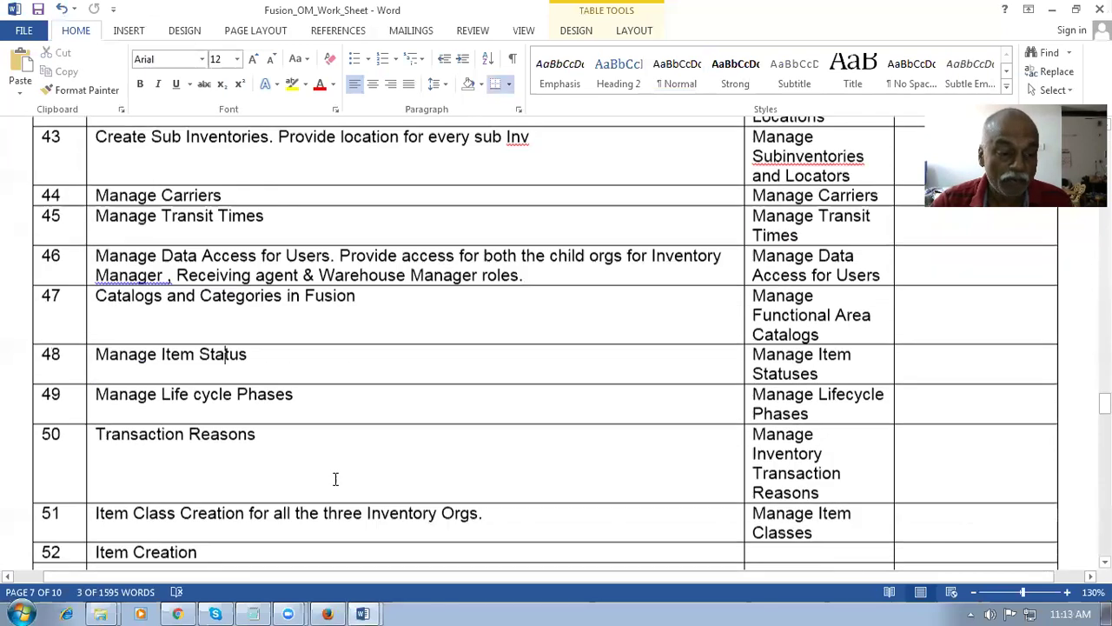
{"action": "left_click_drag", "start_coordinate": [229, 323], "coordinate": [231, 422]}
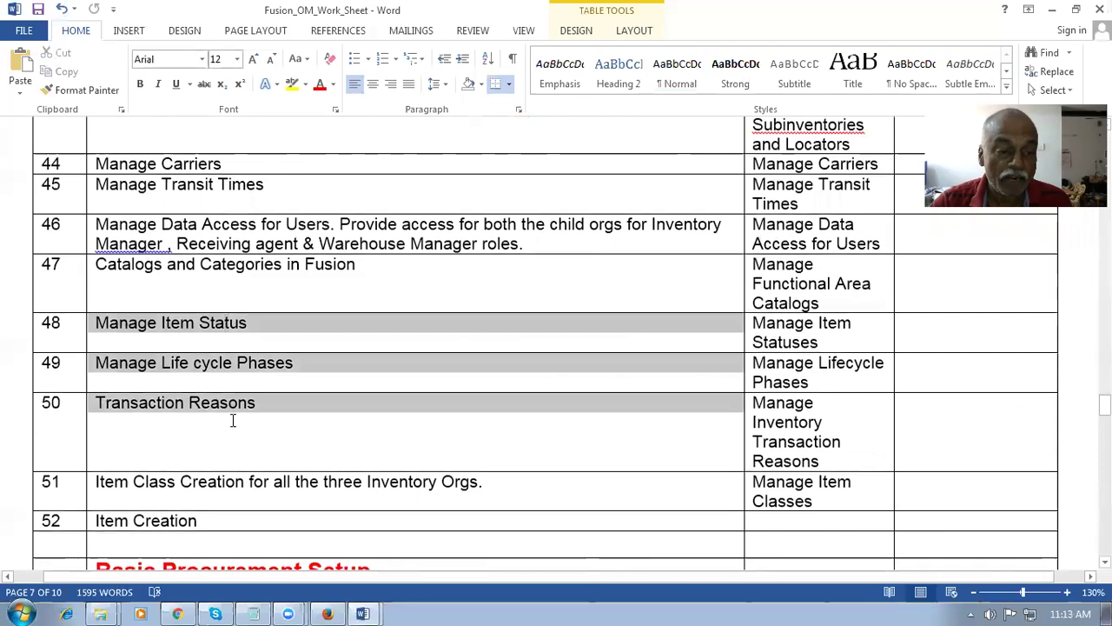
{"action": "left_click_drag", "start_coordinate": [241, 513], "coordinate": [252, 339]}
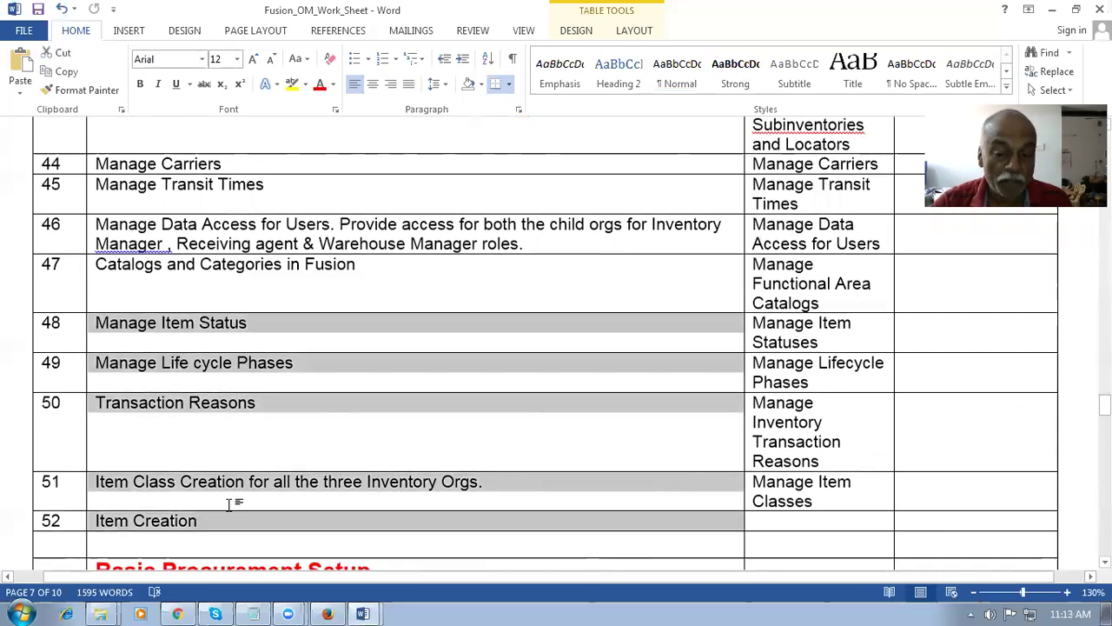
{"action": "scroll", "coordinate": [229, 504], "scroll_direction": "down", "scroll_amount": 3}
{"action": "scroll", "coordinate": [230, 507], "scroll_direction": "down", "scroll_amount": 5}
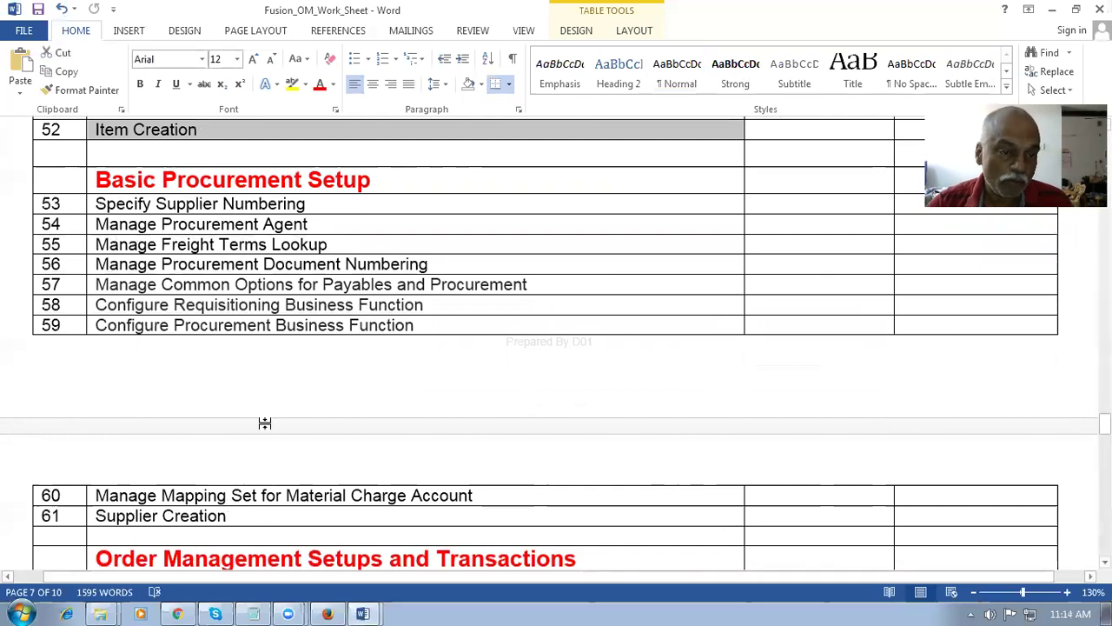
{"action": "left_click_drag", "start_coordinate": [332, 205], "coordinate": [275, 510]}
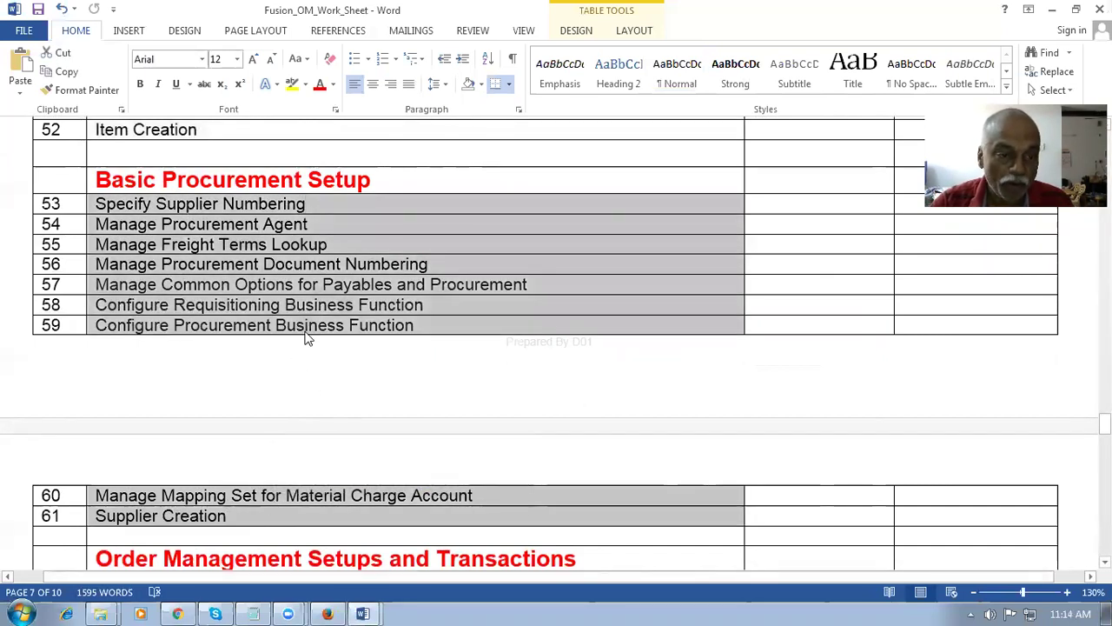
- Highlight step 65's opening lines, Release Sequence in step 66, and the Pick Slip Grouping rule
{"action": "left_click", "coordinate": [306, 326]}
{"action": "scroll", "coordinate": [350, 353], "scroll_direction": "down", "scroll_amount": 1}
{"action": "scroll", "coordinate": [350, 353], "scroll_direction": "down", "scroll_amount": 4}
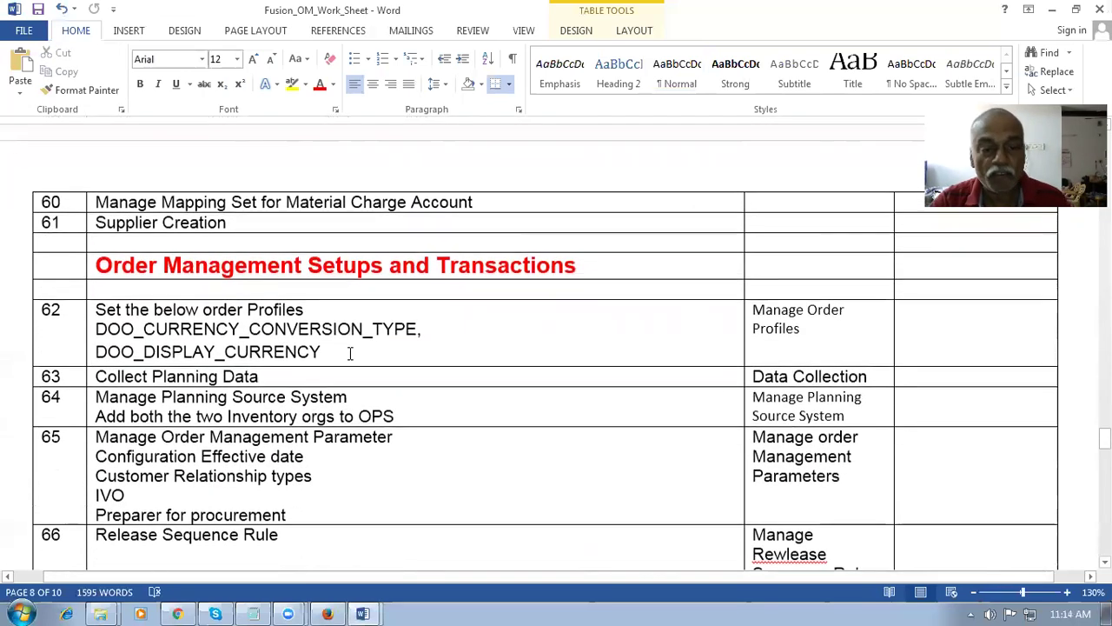
{"action": "scroll", "coordinate": [350, 352], "scroll_direction": "down", "scroll_amount": 2}
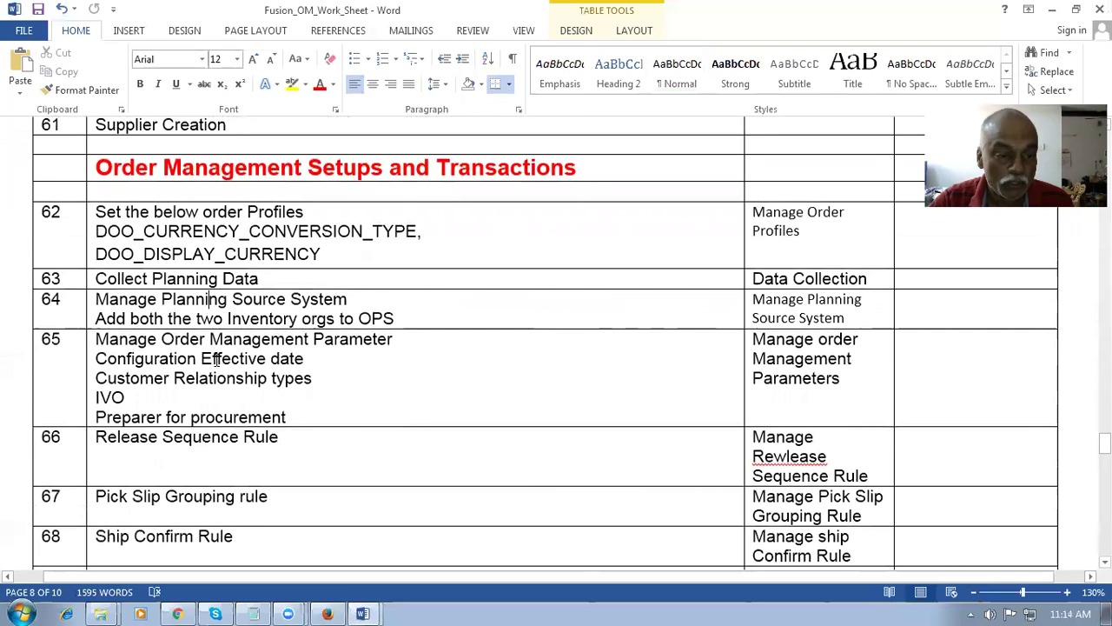
{"action": "left_click_drag", "start_coordinate": [96, 339], "coordinate": [304, 358]}
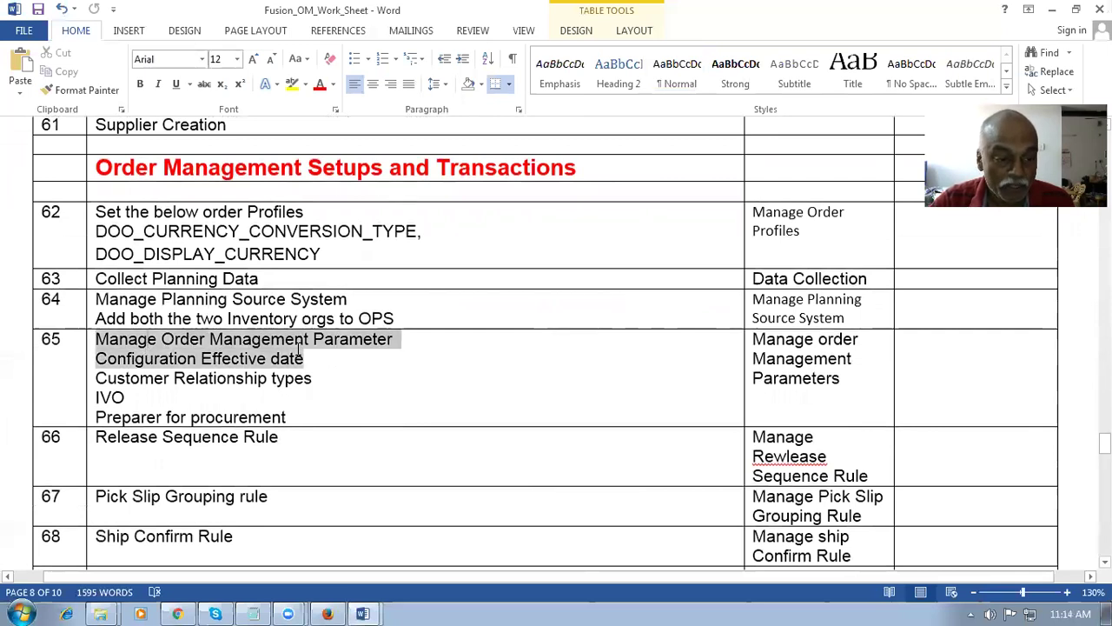
{"action": "left_click_drag", "start_coordinate": [96, 437], "coordinate": [243, 437]}
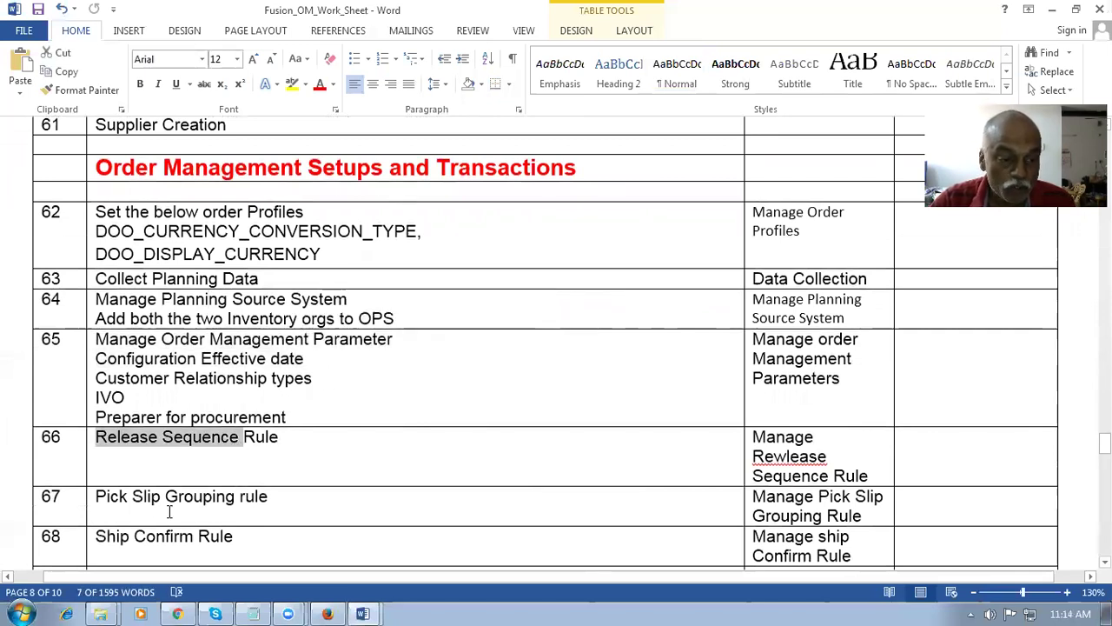
{"action": "left_click_drag", "start_coordinate": [133, 497], "coordinate": [268, 496]}
{"action": "left_click_drag", "start_coordinate": [233, 537], "coordinate": [133, 536]}
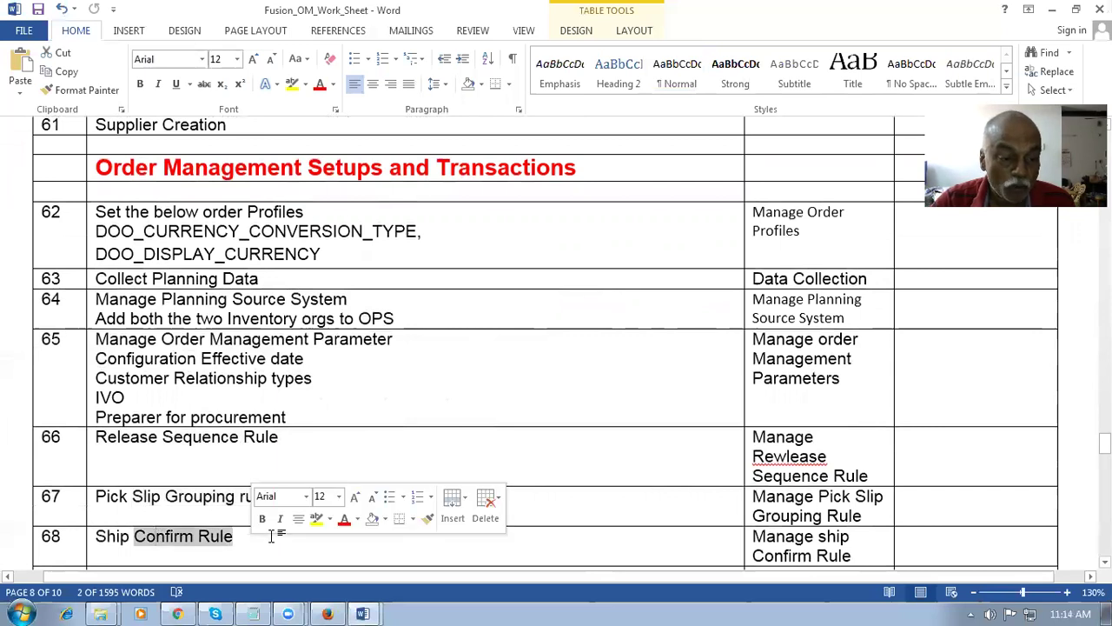
- Highlight Release rule in step 69 and Parameters in step 70, then continue to step 74, Create Customer
{"action": "scroll", "coordinate": [174, 521], "scroll_direction": "down", "scroll_amount": 3}
{"action": "left_click_drag", "start_coordinate": [96, 429], "coordinate": [195, 429]}
{"action": "left_click_drag", "start_coordinate": [166, 469], "coordinate": [245, 473]}
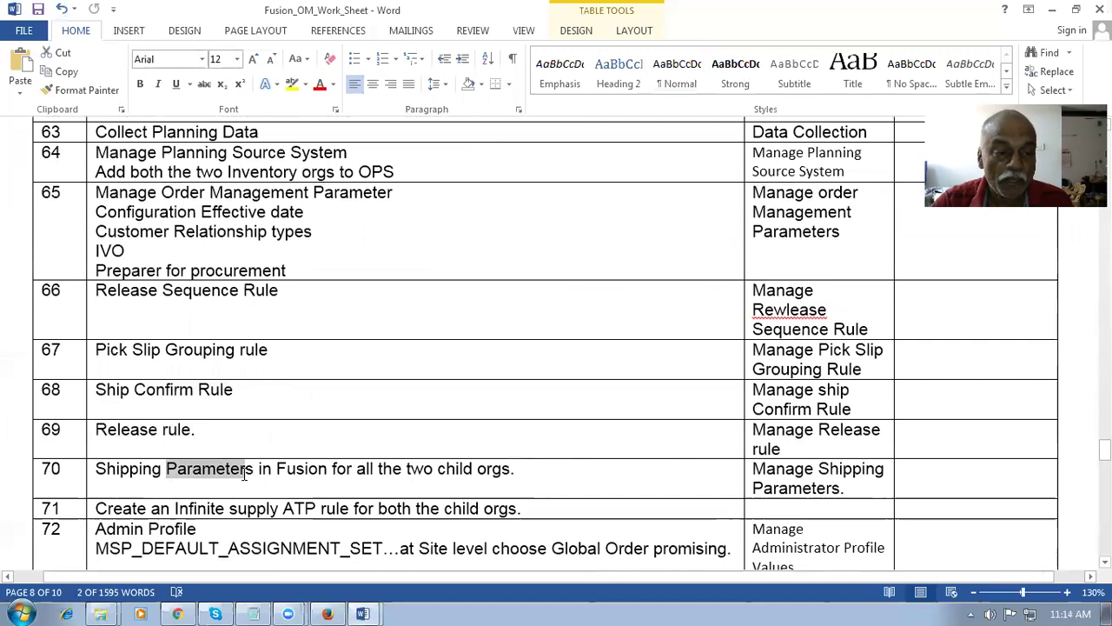
{"action": "scroll", "coordinate": [346, 364], "scroll_direction": "up", "scroll_amount": 2}
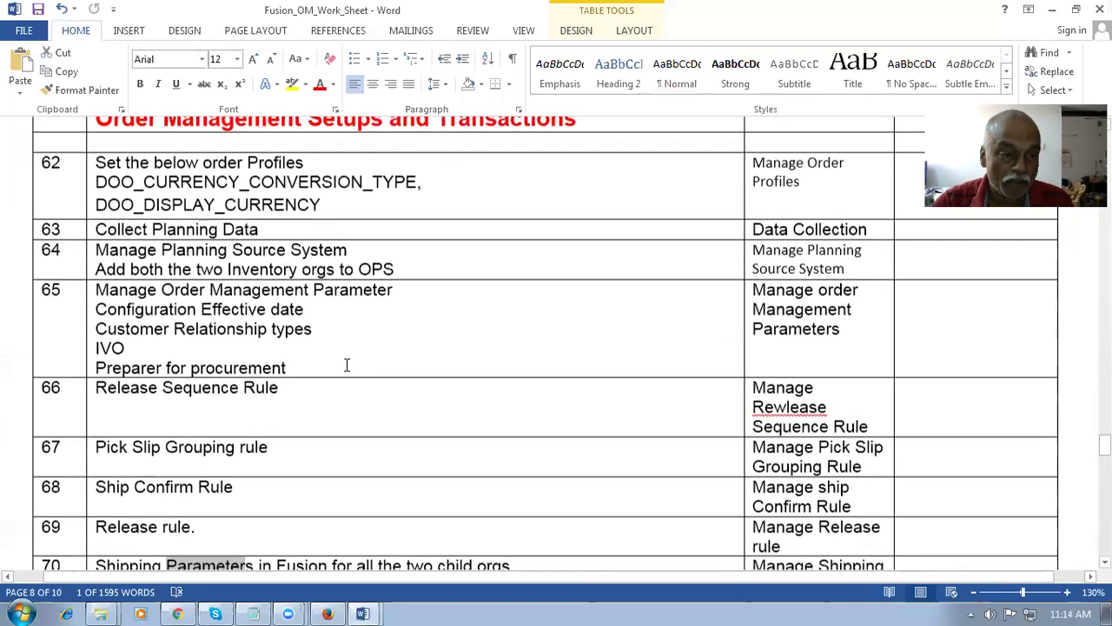
{"action": "scroll", "coordinate": [308, 368], "scroll_direction": "down", "scroll_amount": 4}
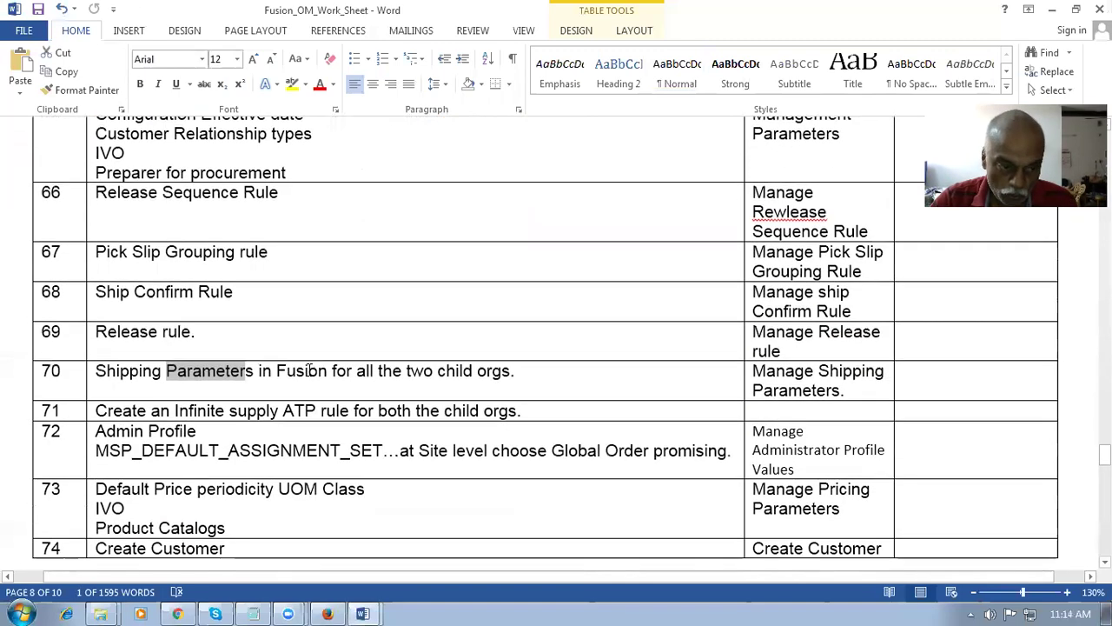
{"action": "scroll", "coordinate": [308, 368], "scroll_direction": "up", "scroll_amount": 4}
{"action": "scroll", "coordinate": [309, 368], "scroll_direction": "up", "scroll_amount": 1}
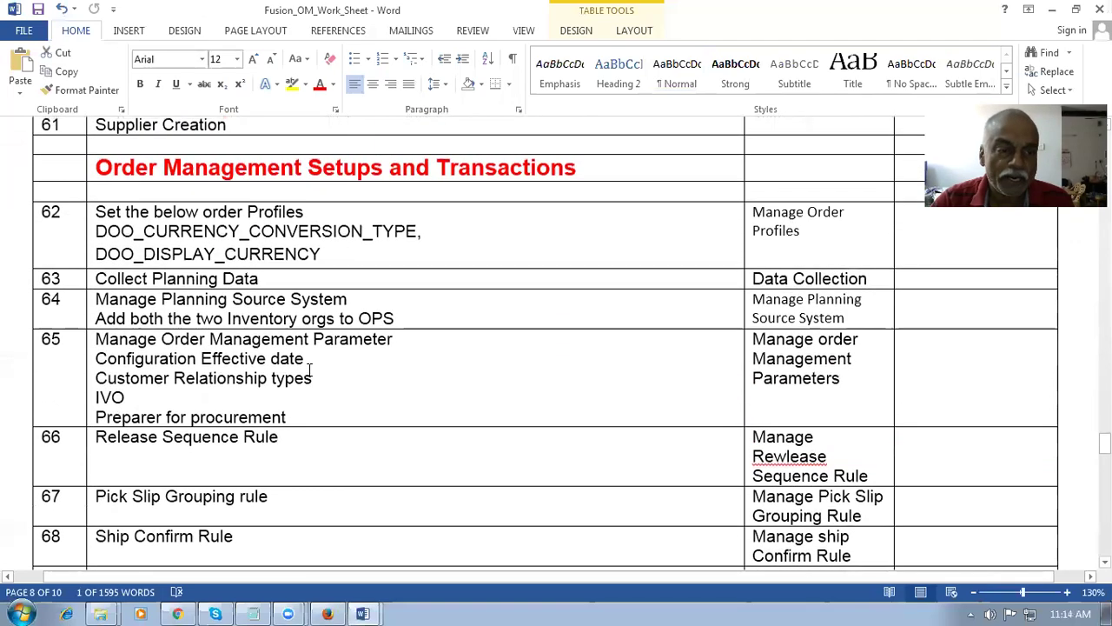
{"action": "scroll", "coordinate": [309, 368], "scroll_direction": "down", "scroll_amount": 4}
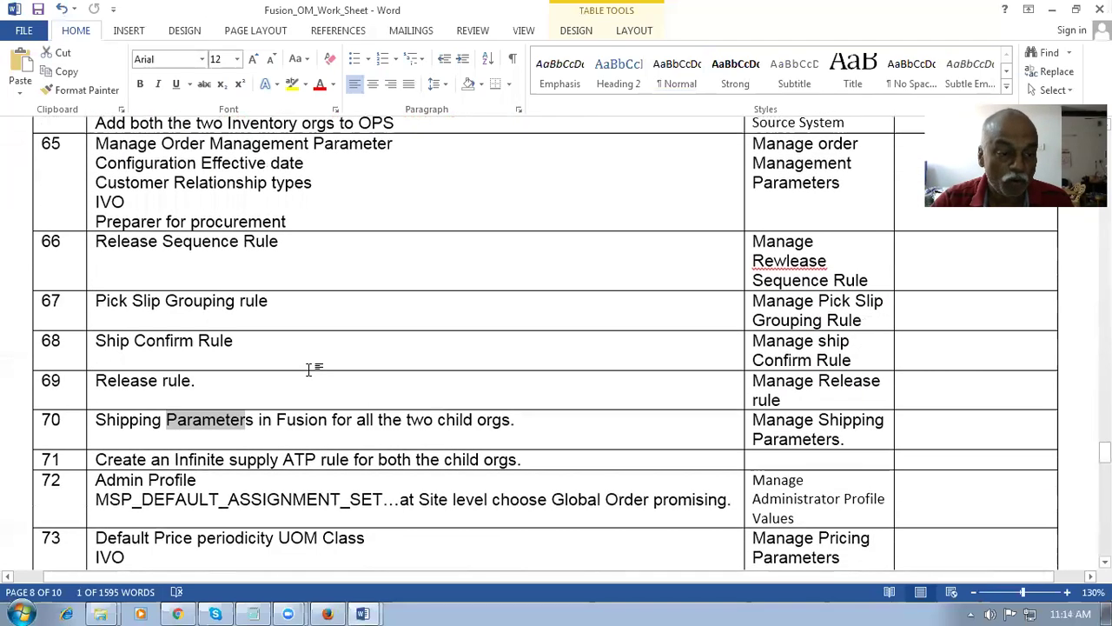
{"action": "scroll", "coordinate": [309, 369], "scroll_direction": "down", "scroll_amount": 2}
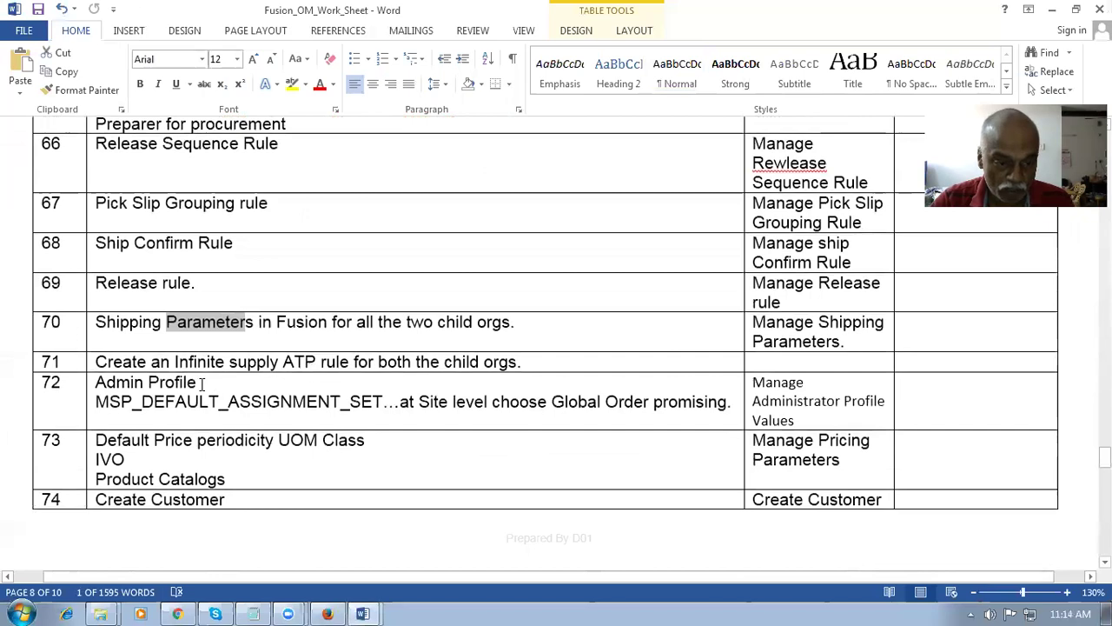
{"action": "left_click", "coordinate": [265, 458]}
{"action": "scroll", "coordinate": [265, 457], "scroll_direction": "down", "scroll_amount": 4}
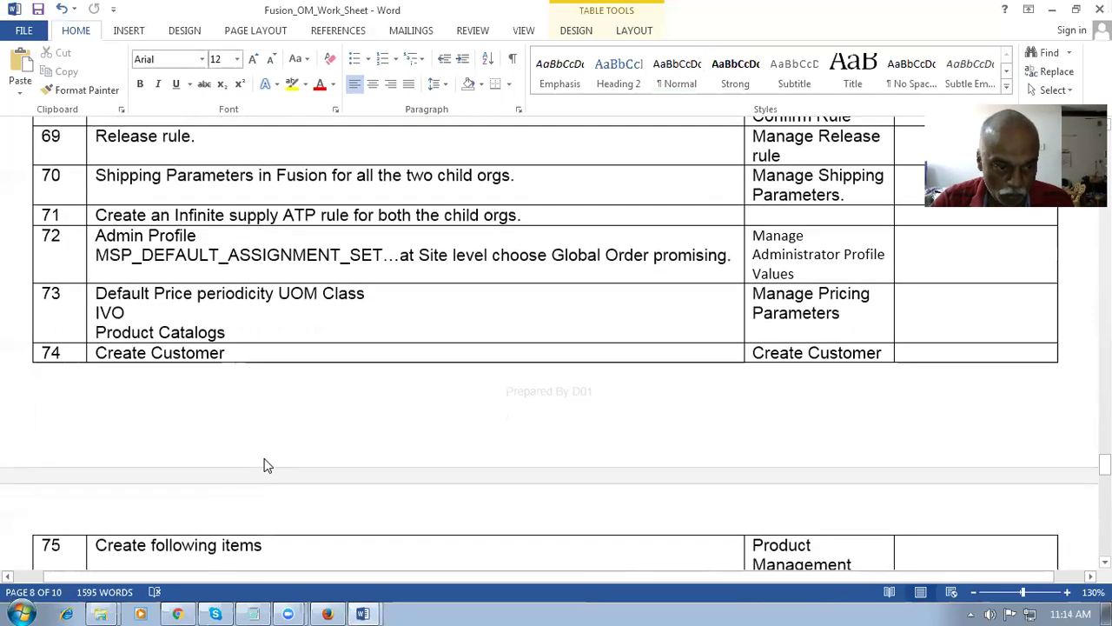
{"action": "scroll", "coordinate": [265, 458], "scroll_direction": "down", "scroll_amount": 3}
{"action": "scroll", "coordinate": [265, 458], "scroll_direction": "down", "scroll_amount": 1}
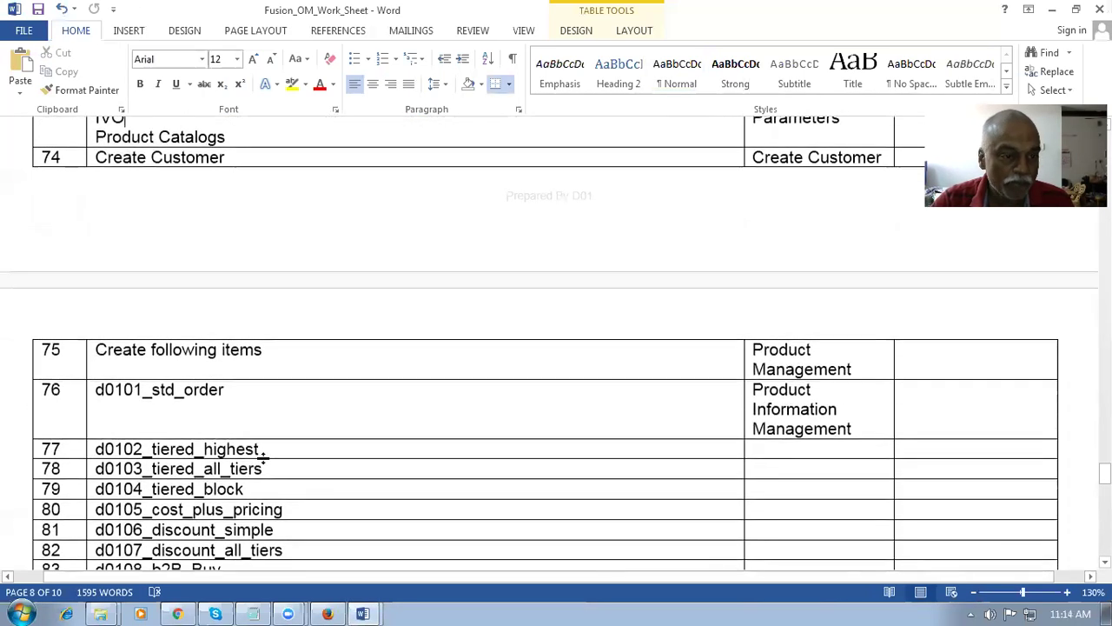
{"action": "scroll", "coordinate": [265, 458], "scroll_direction": "down", "scroll_amount": 4}
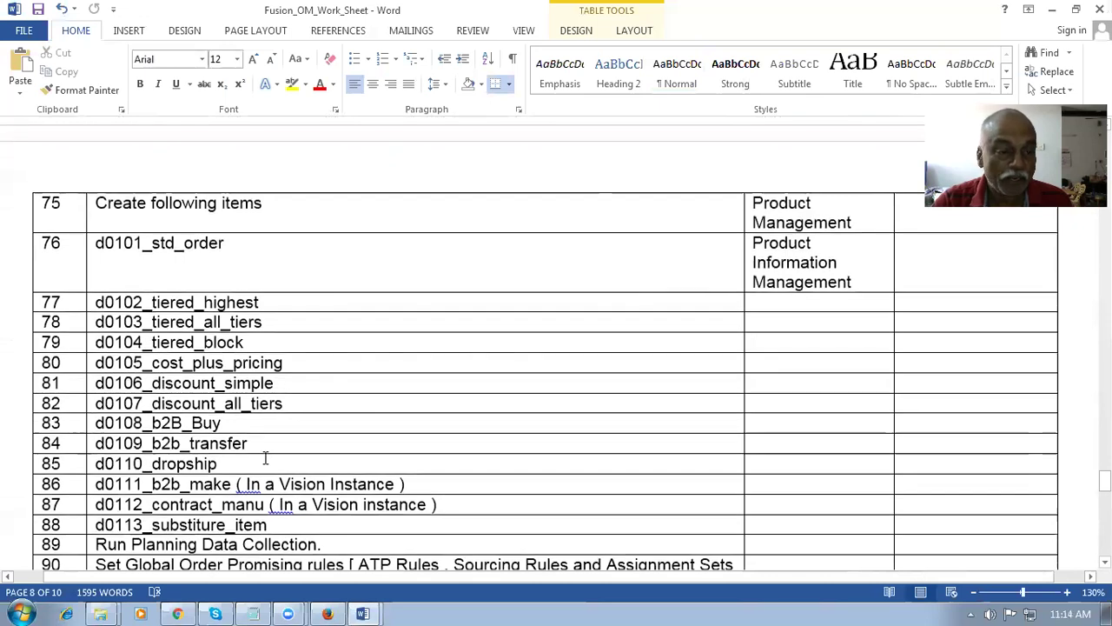
{"action": "left_click", "coordinate": [283, 321]}
{"action": "left_click", "coordinate": [278, 343]}
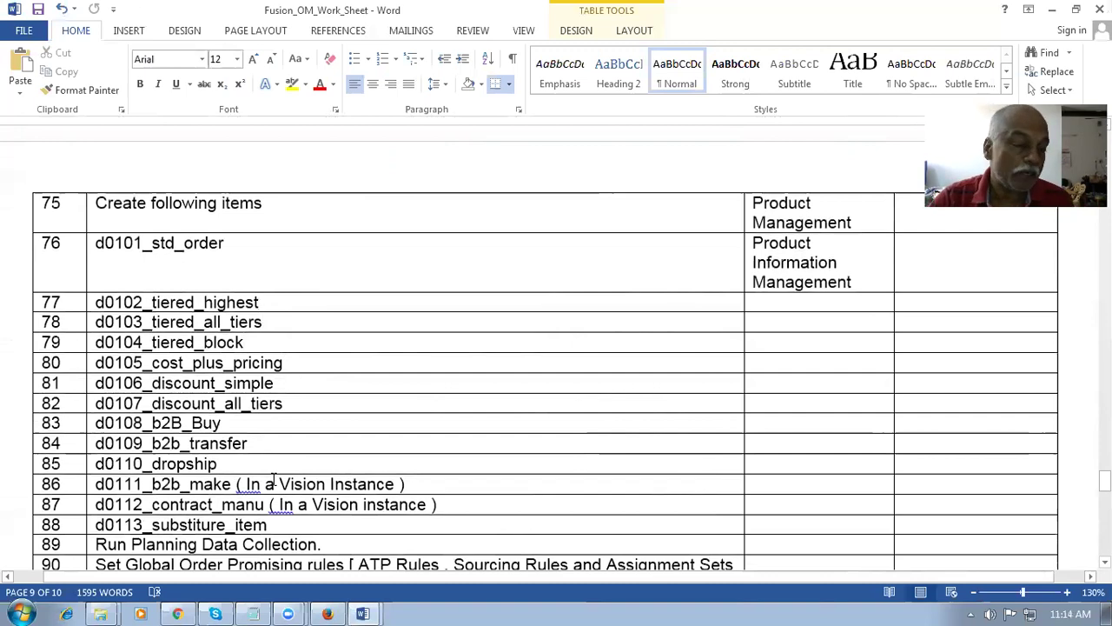
{"action": "scroll", "coordinate": [273, 484], "scroll_direction": "down", "scroll_amount": 1}
{"action": "scroll", "coordinate": [273, 483], "scroll_direction": "down", "scroll_amount": 2}
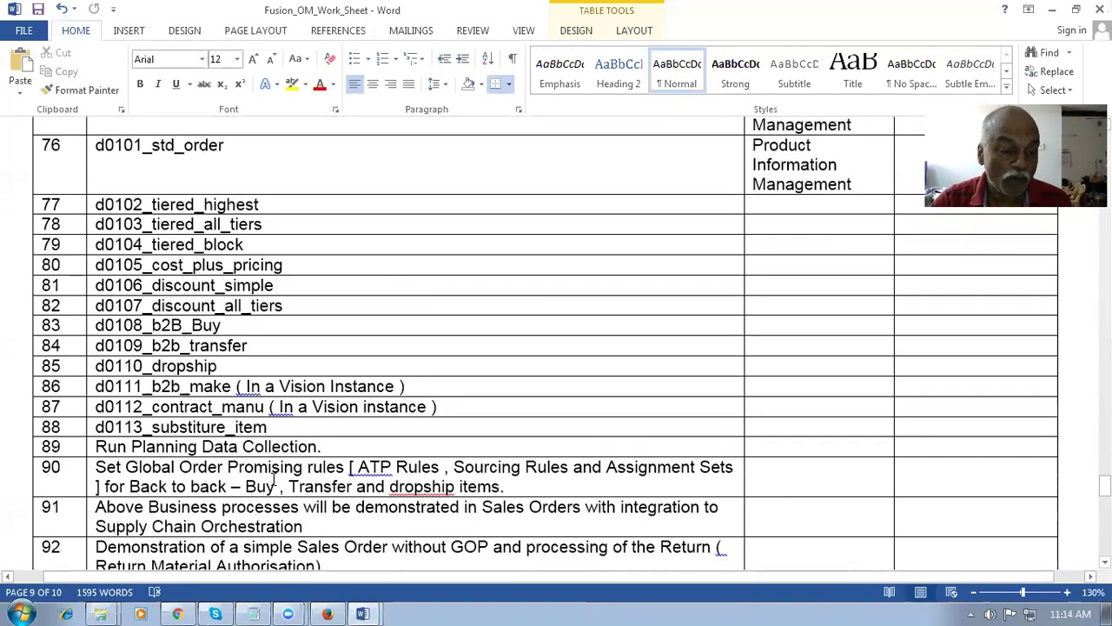
{"action": "scroll", "coordinate": [273, 480], "scroll_direction": "down", "scroll_amount": 3}
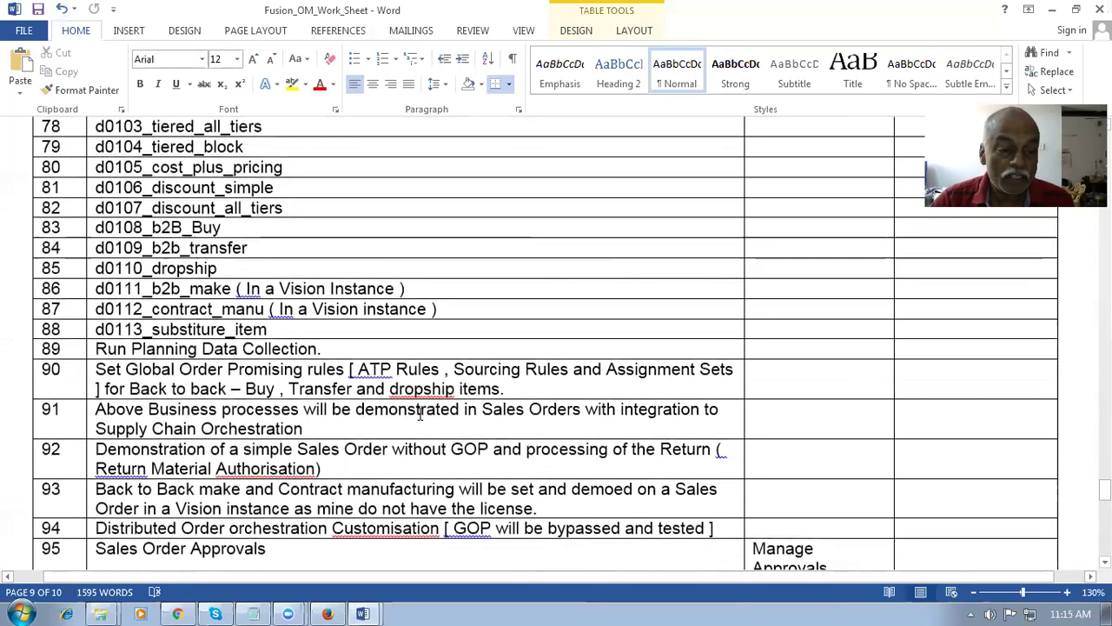
{"action": "left_click_drag", "start_coordinate": [127, 369], "coordinate": [287, 372]}
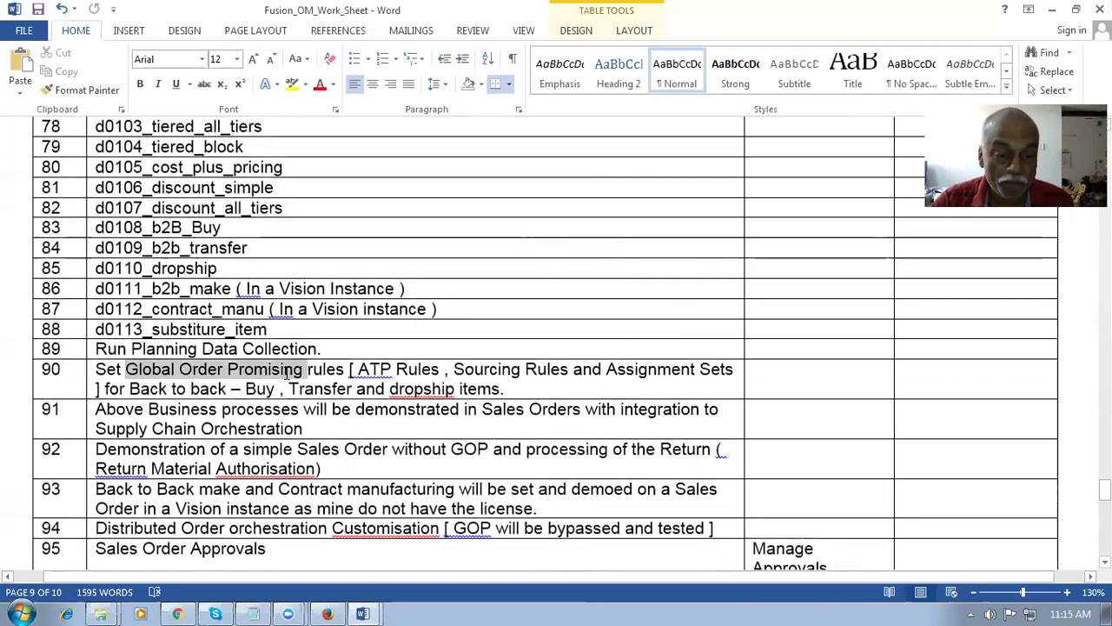
{"action": "left_click", "coordinate": [399, 410]}
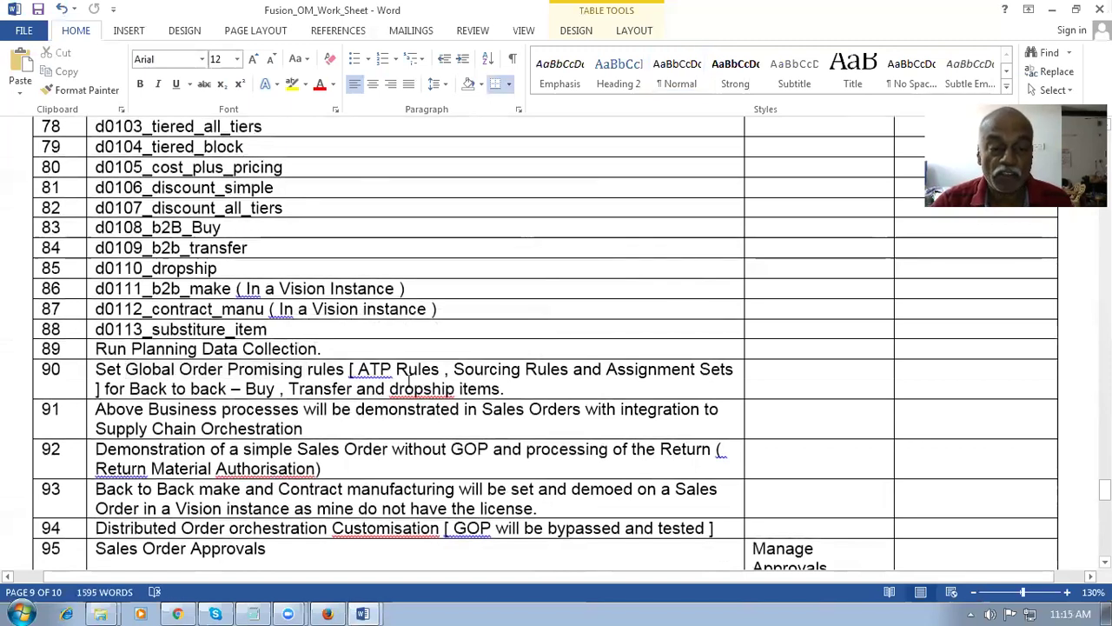
{"action": "left_click_drag", "start_coordinate": [358, 369], "coordinate": [440, 370]}
{"action": "left_click", "coordinate": [453, 369]}
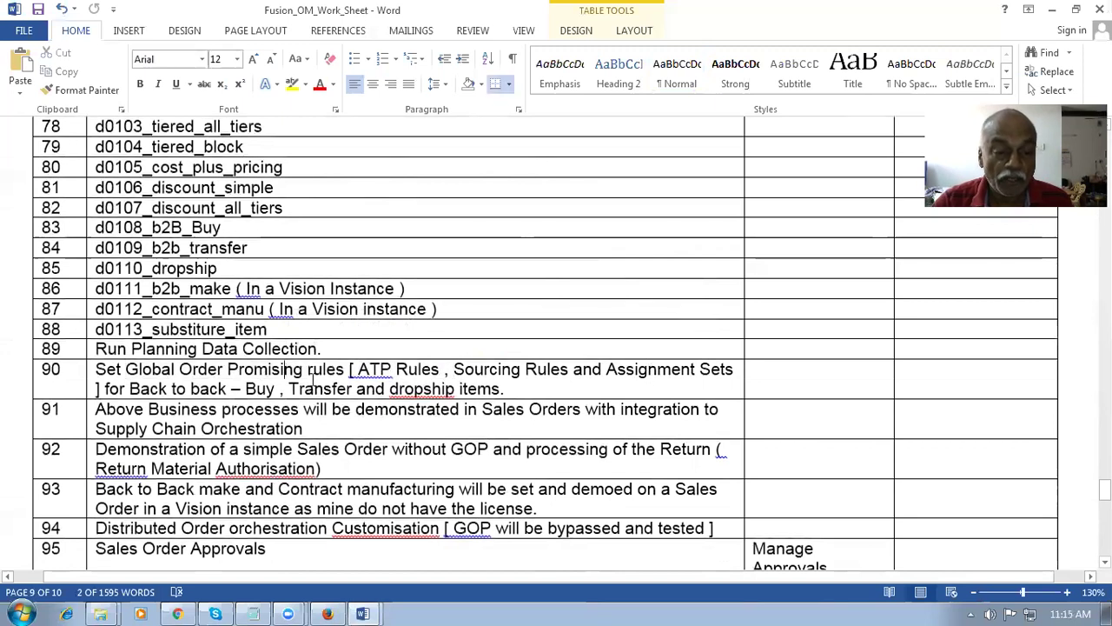
{"action": "left_click_drag", "start_coordinate": [283, 370], "coordinate": [312, 386]}
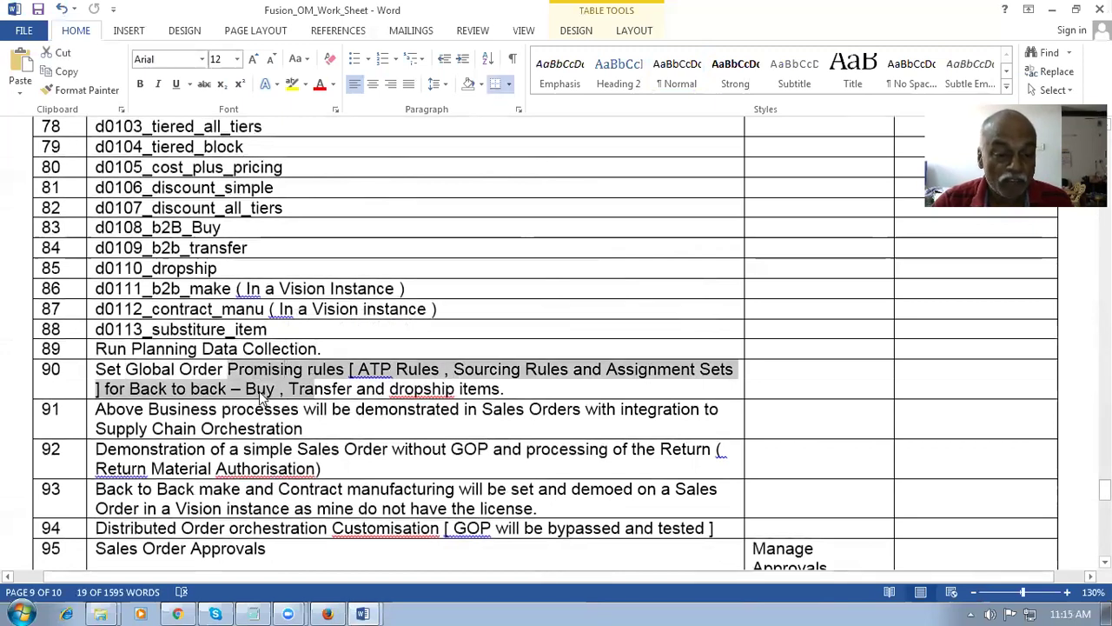
{"action": "left_click", "coordinate": [127, 389]}
{"action": "left_click_drag", "start_coordinate": [127, 390], "coordinate": [498, 388]}
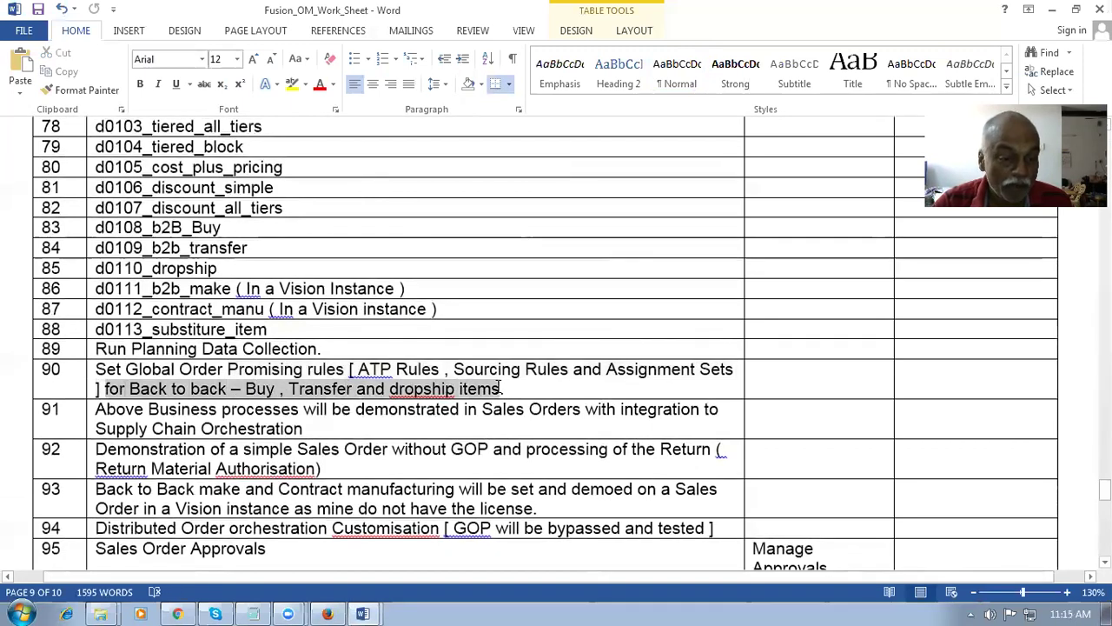
{"action": "left_click", "coordinate": [315, 389]}
{"action": "left_click_drag", "start_coordinate": [142, 388], "coordinate": [351, 389]}
{"action": "left_click", "coordinate": [419, 435]}
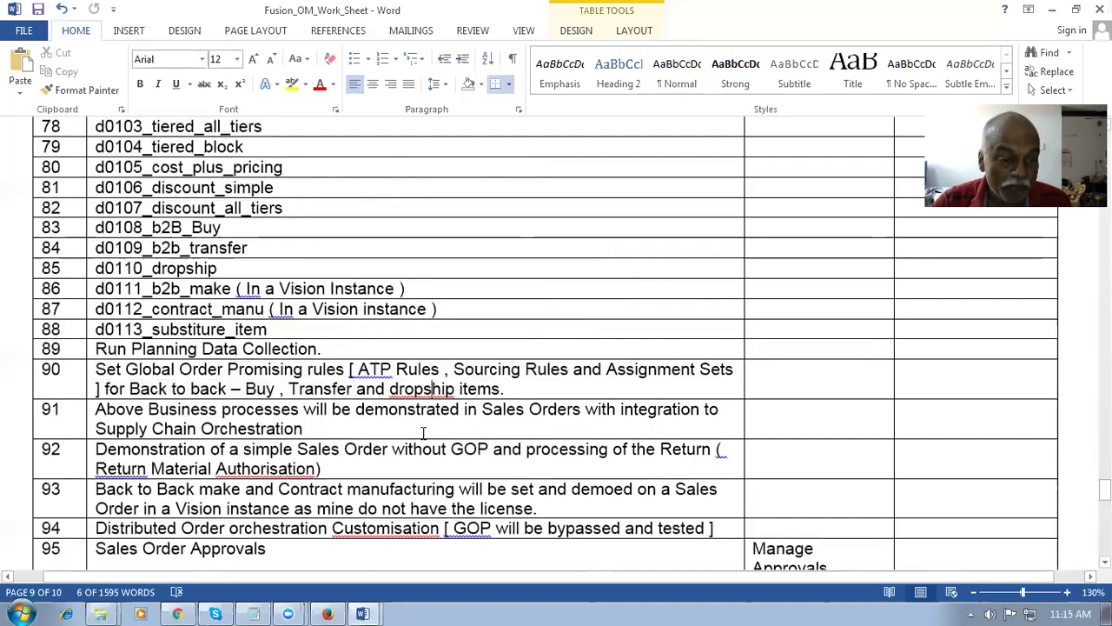
{"action": "scroll", "coordinate": [299, 439], "scroll_direction": "down", "scroll_amount": 2}
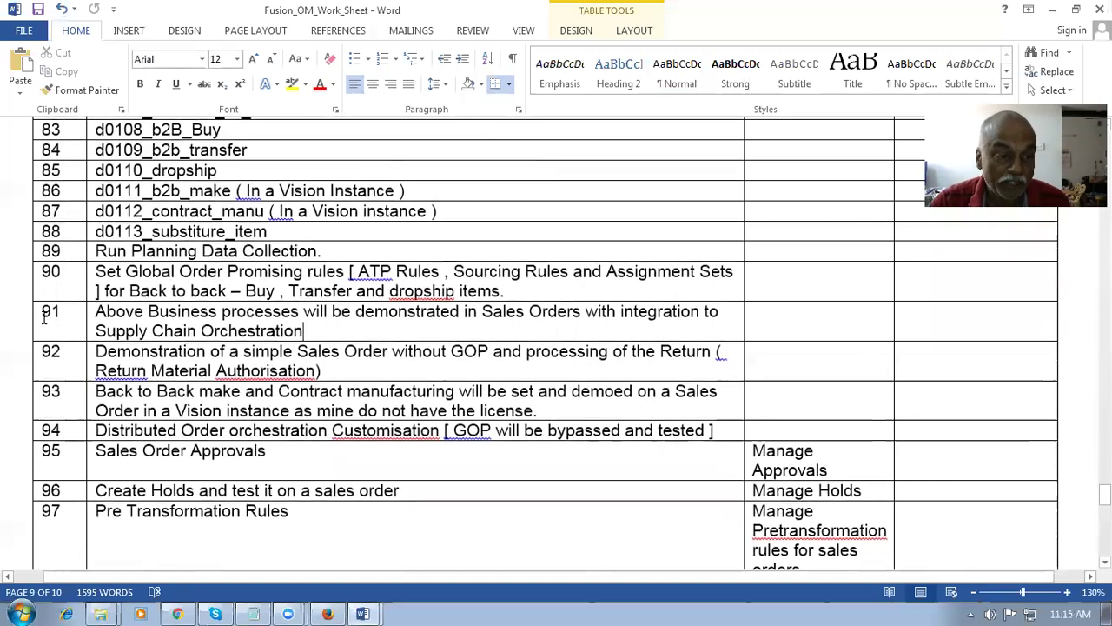
{"action": "left_click_drag", "start_coordinate": [96, 311], "coordinate": [201, 331]}
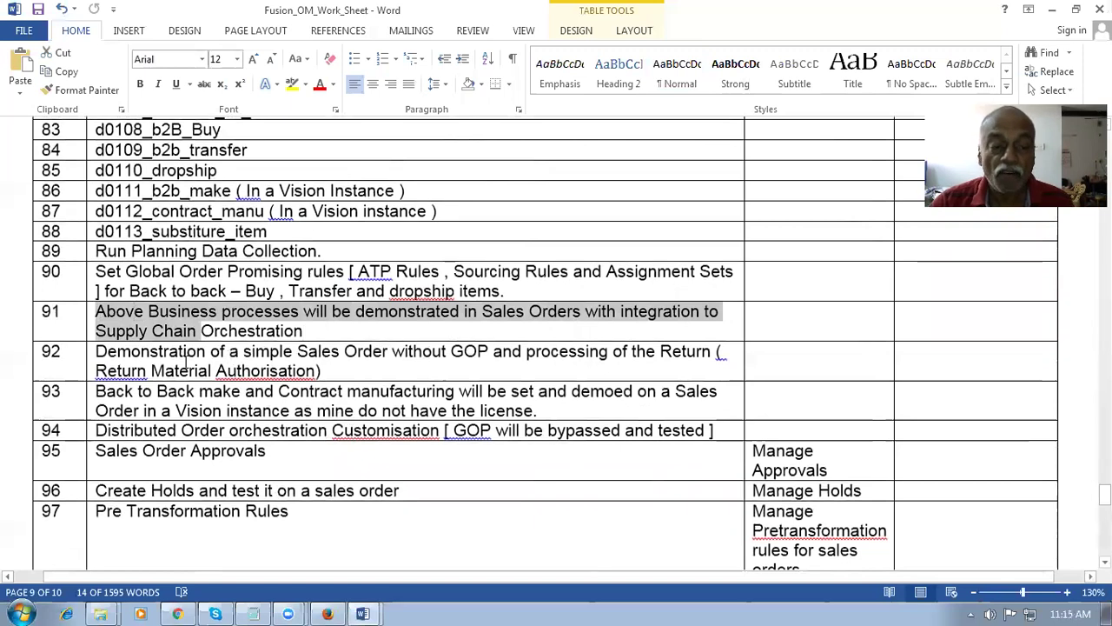
{"action": "left_click_drag", "start_coordinate": [181, 356], "coordinate": [467, 366]}
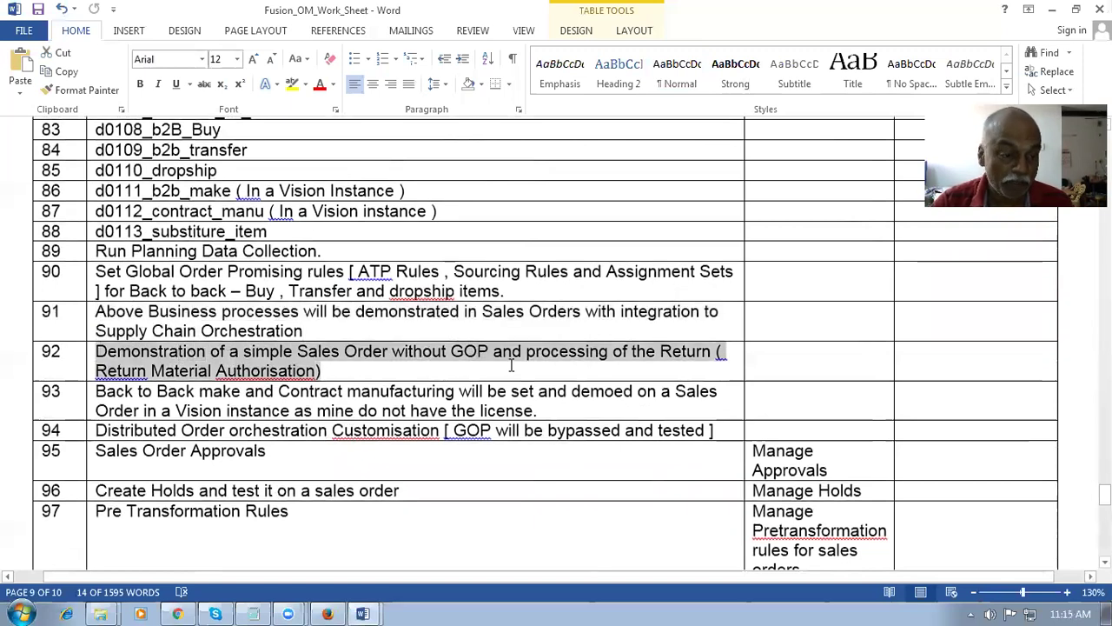
{"action": "left_click_drag", "start_coordinate": [511, 365], "coordinate": [511, 367]}
{"action": "left_click", "coordinate": [448, 410]}
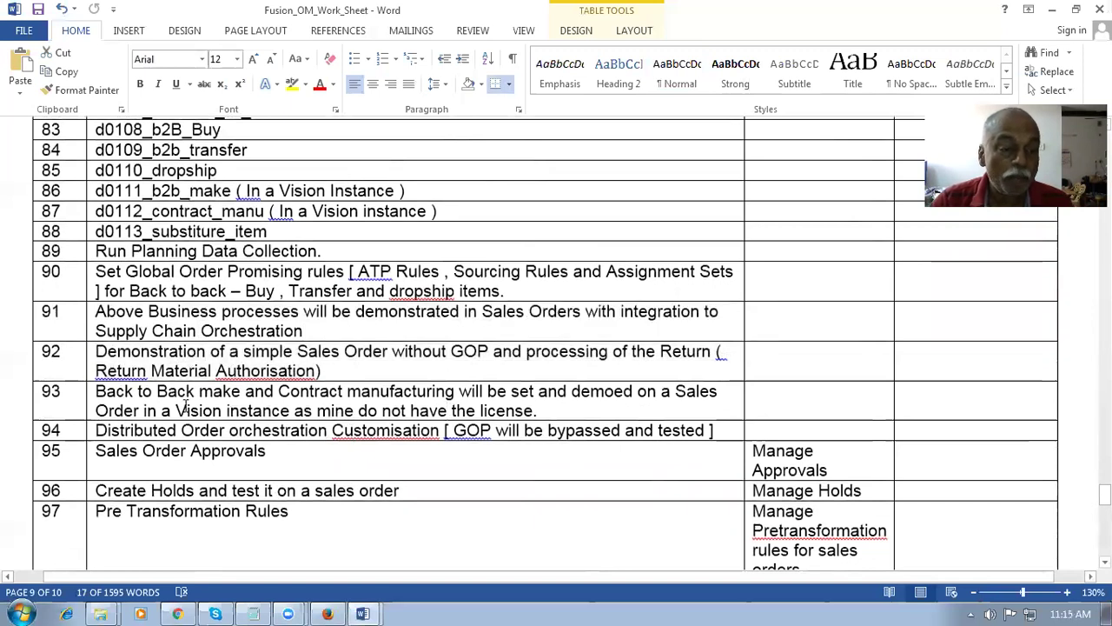
{"action": "left_click_drag", "start_coordinate": [96, 391], "coordinate": [396, 392]}
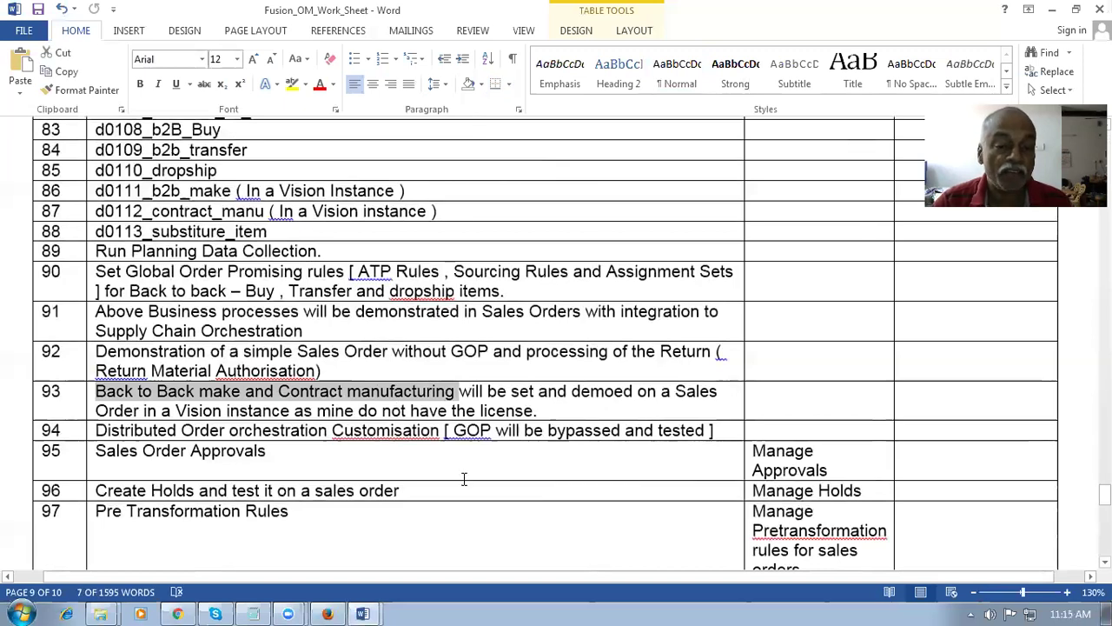
{"action": "left_click", "coordinate": [219, 408]}
{"action": "left_click_drag", "start_coordinate": [188, 408], "coordinate": [264, 410]}
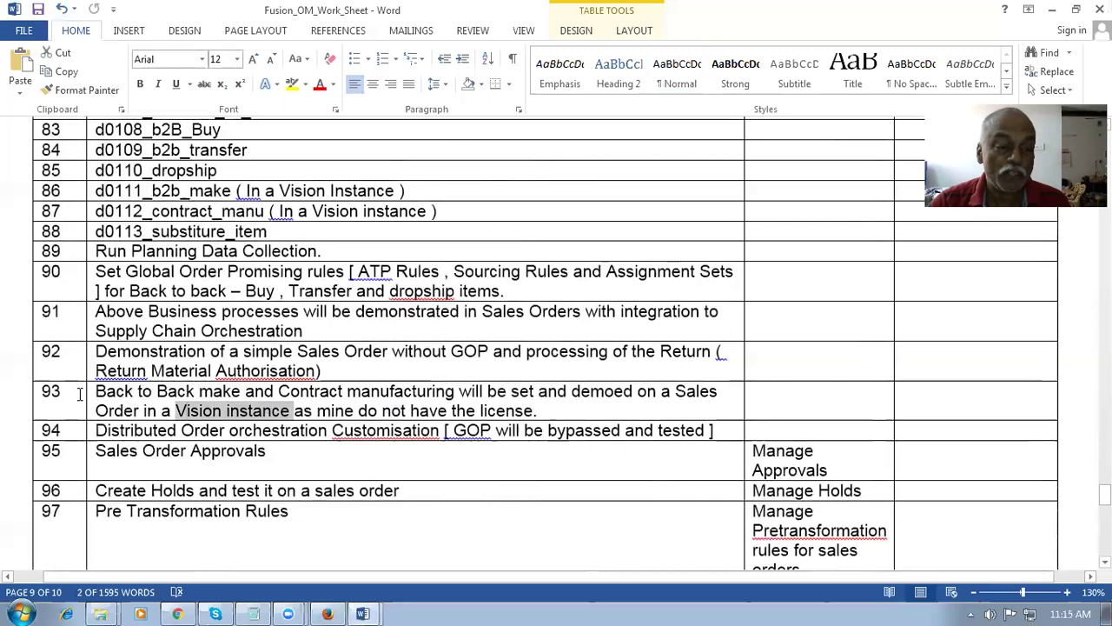
{"action": "left_click_drag", "start_coordinate": [95, 392], "coordinate": [291, 411]}
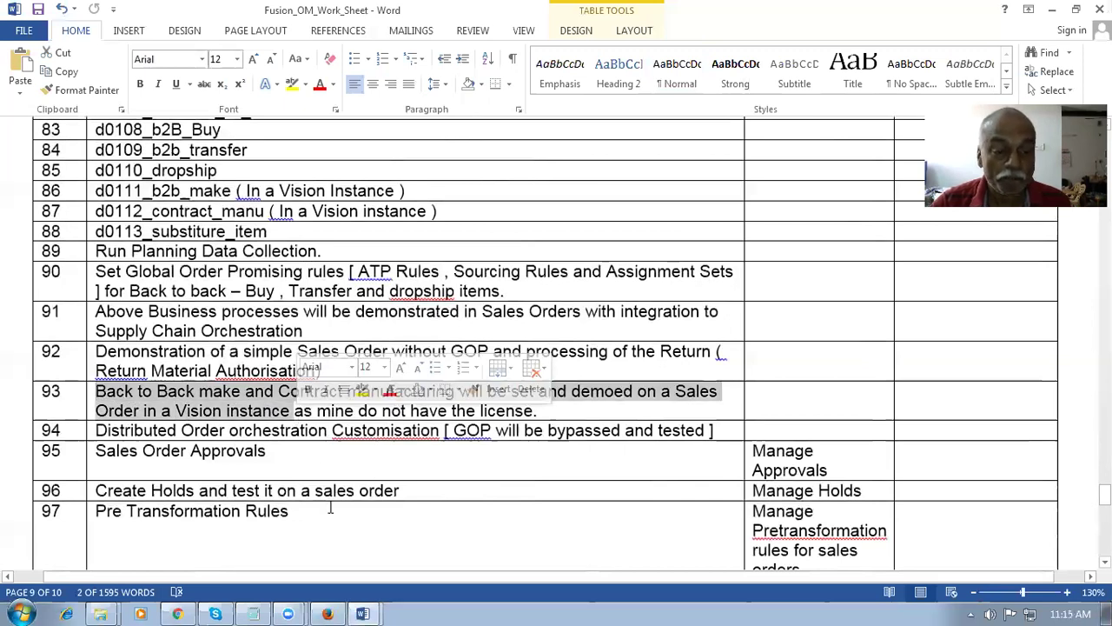
{"action": "left_click", "coordinate": [331, 466]}
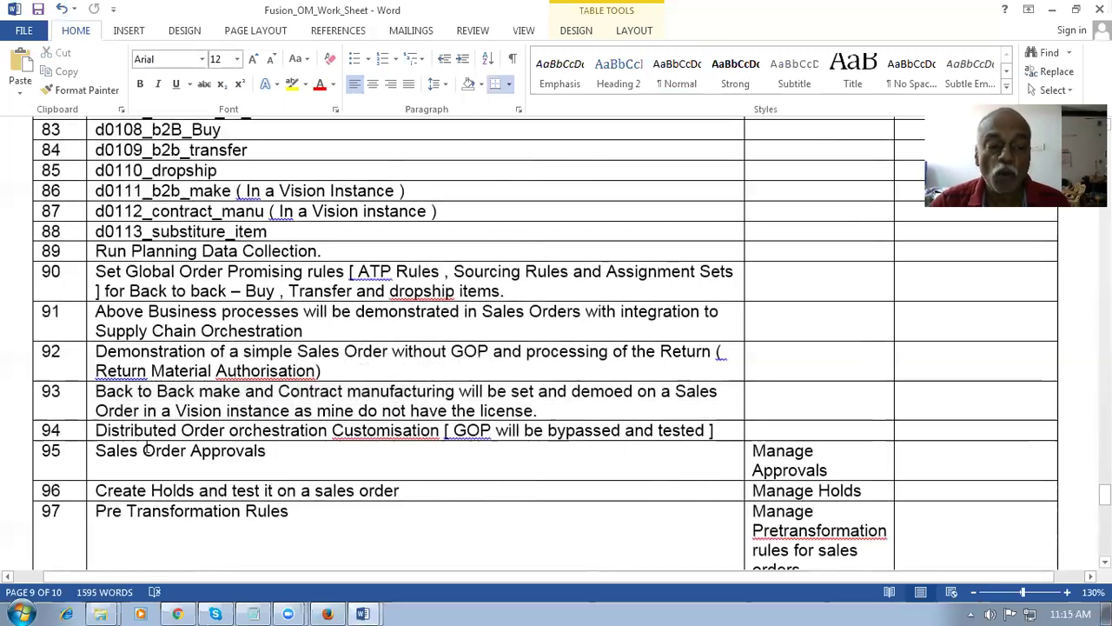
{"action": "left_click_drag", "start_coordinate": [114, 426], "coordinate": [711, 431]}
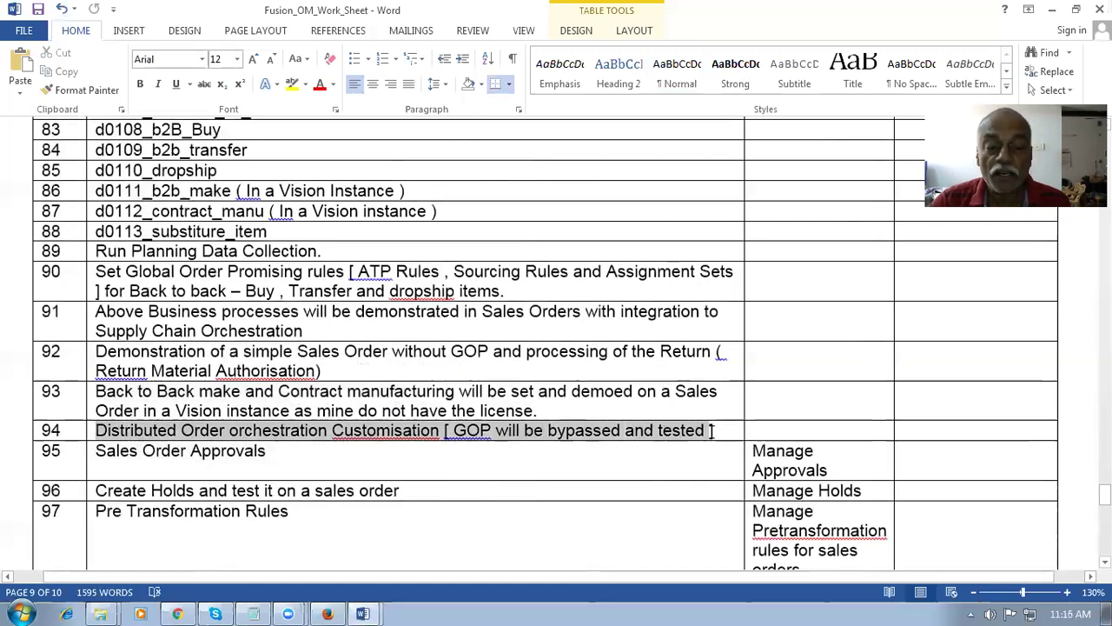
{"action": "left_click", "coordinate": [396, 460]}
{"action": "scroll", "coordinate": [399, 462], "scroll_direction": "down", "scroll_amount": 1}
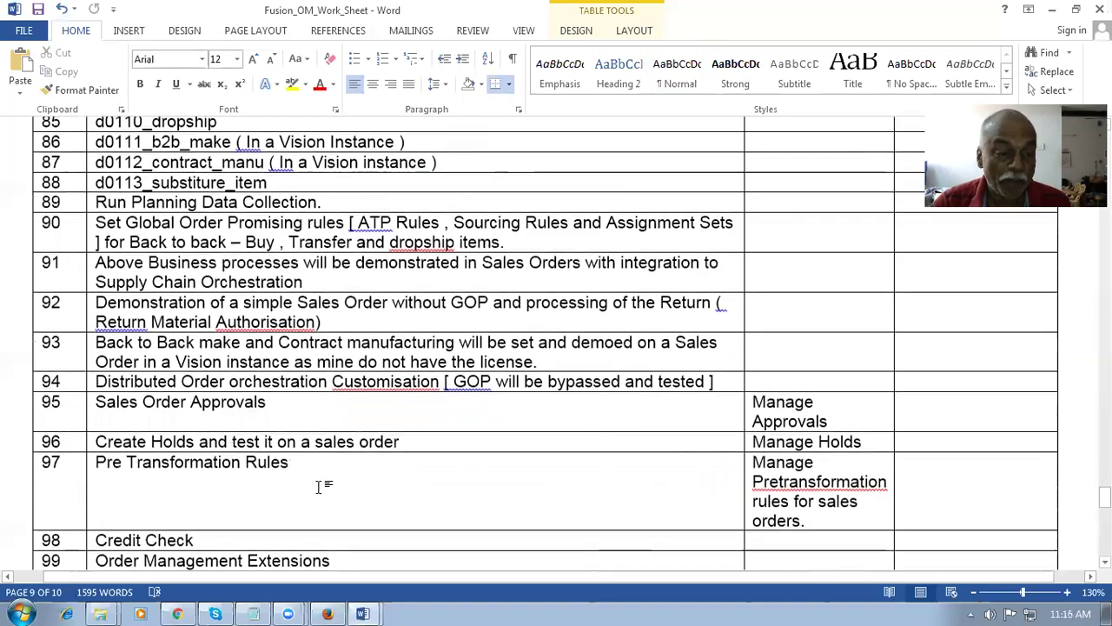
{"action": "scroll", "coordinate": [318, 487], "scroll_direction": "down", "scroll_amount": 3}
{"action": "left_click_drag", "start_coordinate": [104, 415], "coordinate": [303, 420]}
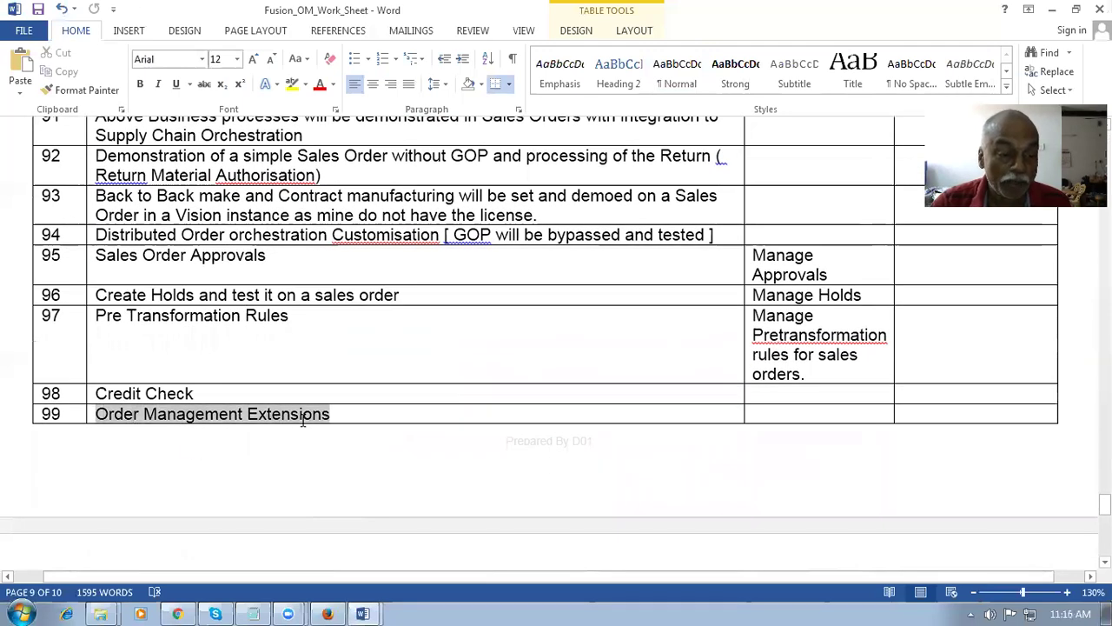
{"action": "scroll", "coordinate": [316, 491], "scroll_direction": "down", "scroll_amount": 5}
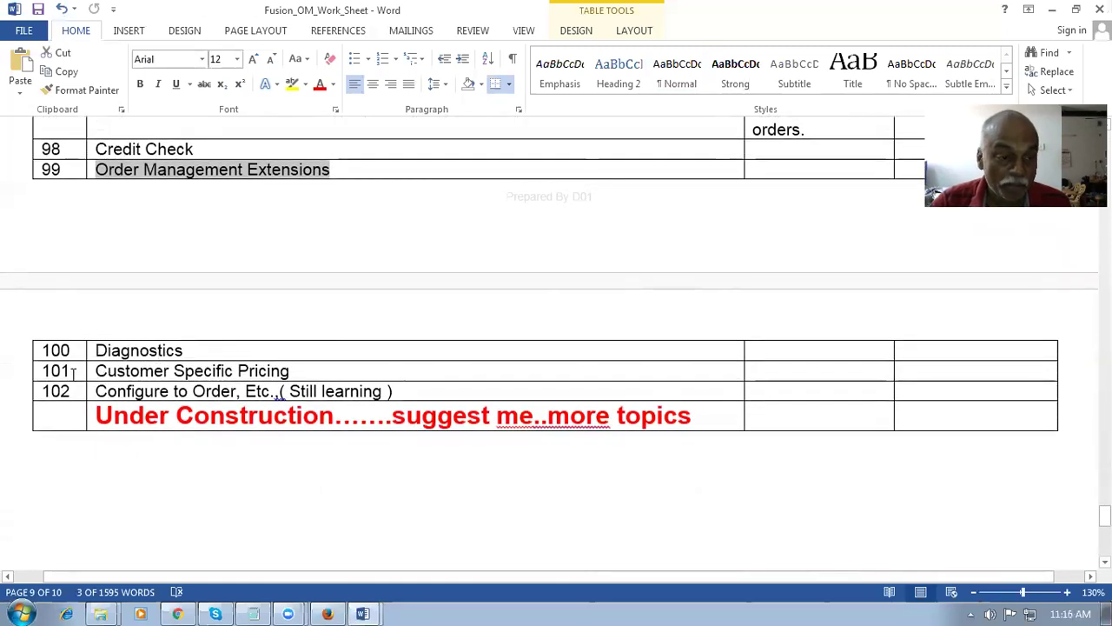
{"action": "left_click_drag", "start_coordinate": [94, 372], "coordinate": [294, 372]}
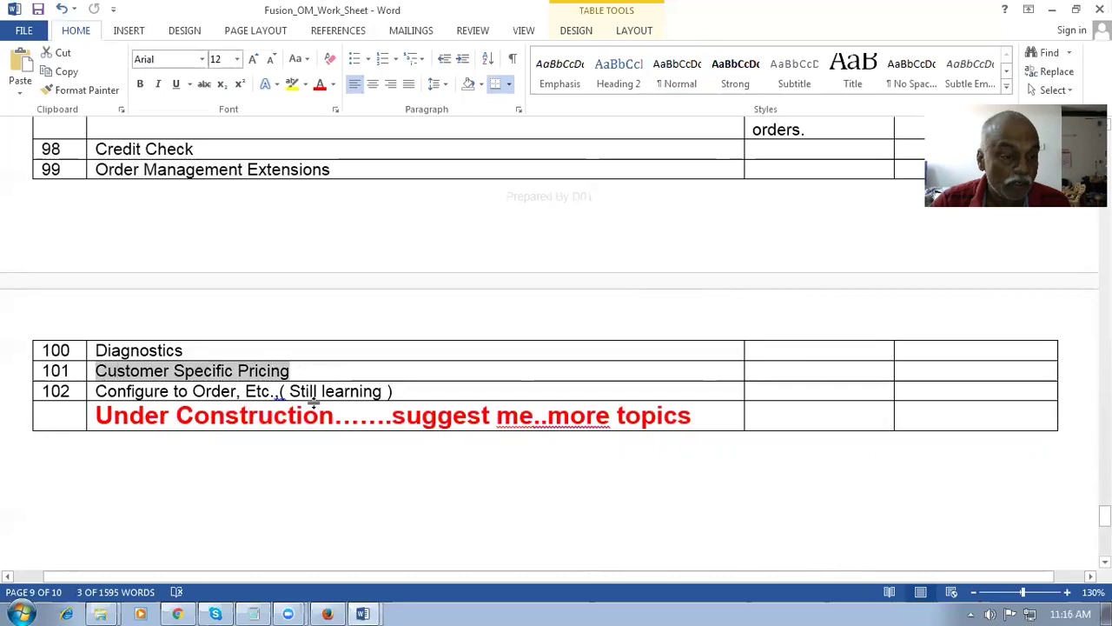
{"action": "left_click_drag", "start_coordinate": [110, 391], "coordinate": [429, 390]}
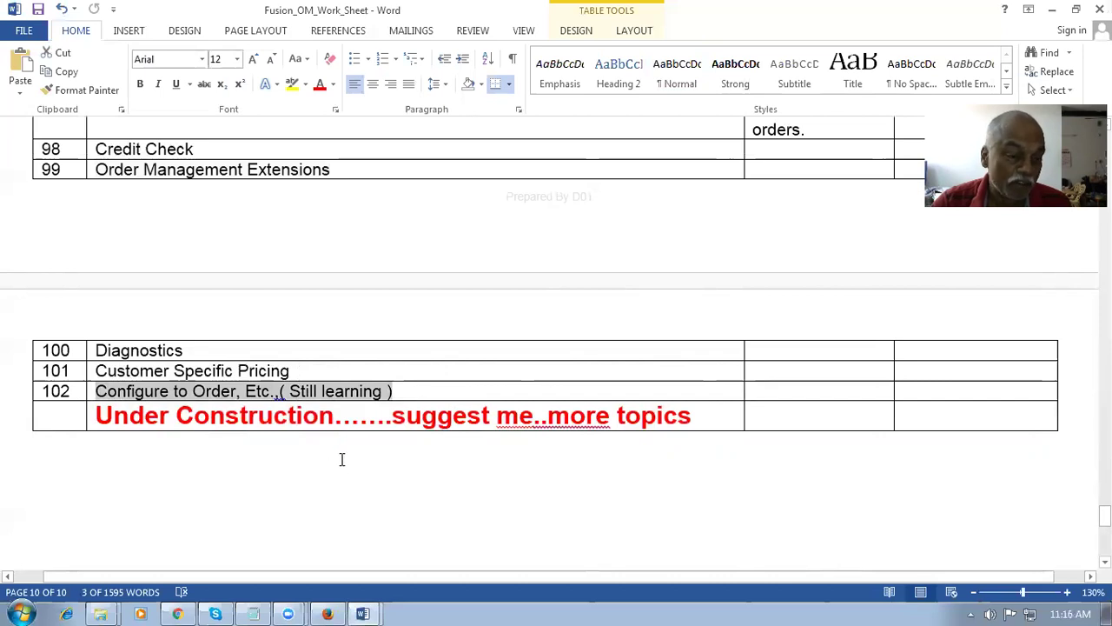
{"action": "left_click", "coordinate": [334, 416]}
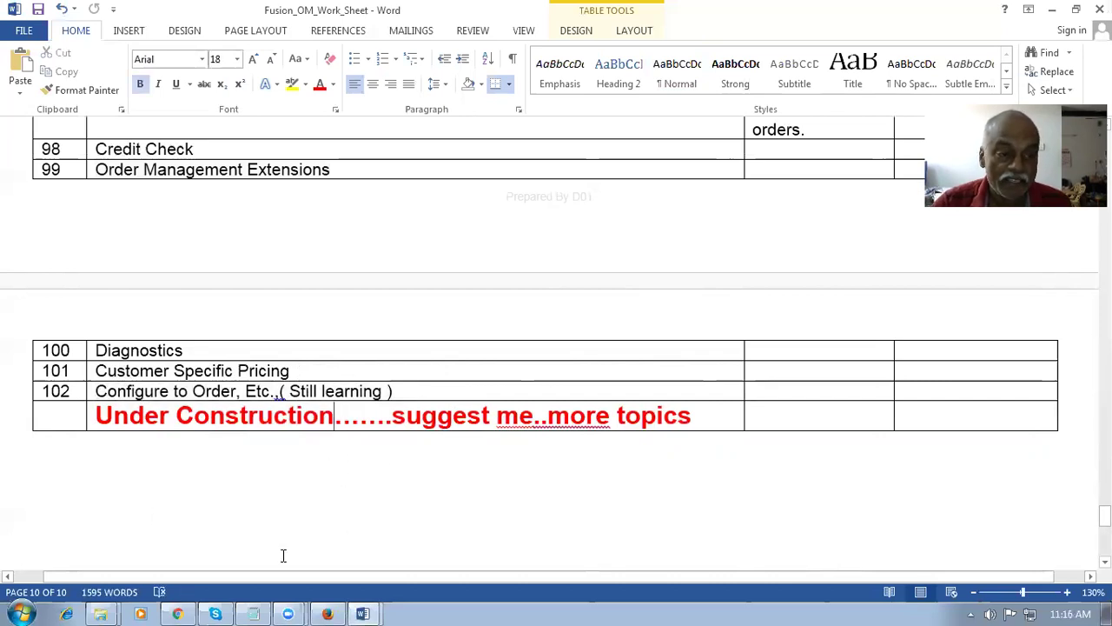
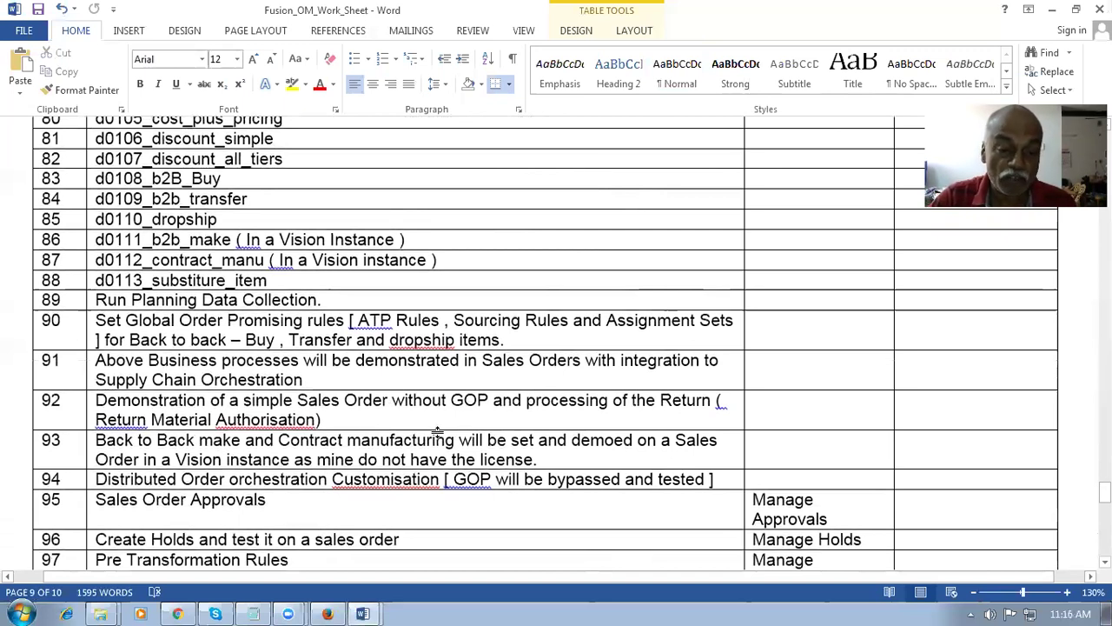
- Highlight rows 92–93 and the item rows from d0102_tiered_highest in the worksheet table
{"action": "left_click_drag", "start_coordinate": [273, 401], "coordinate": [281, 432]}
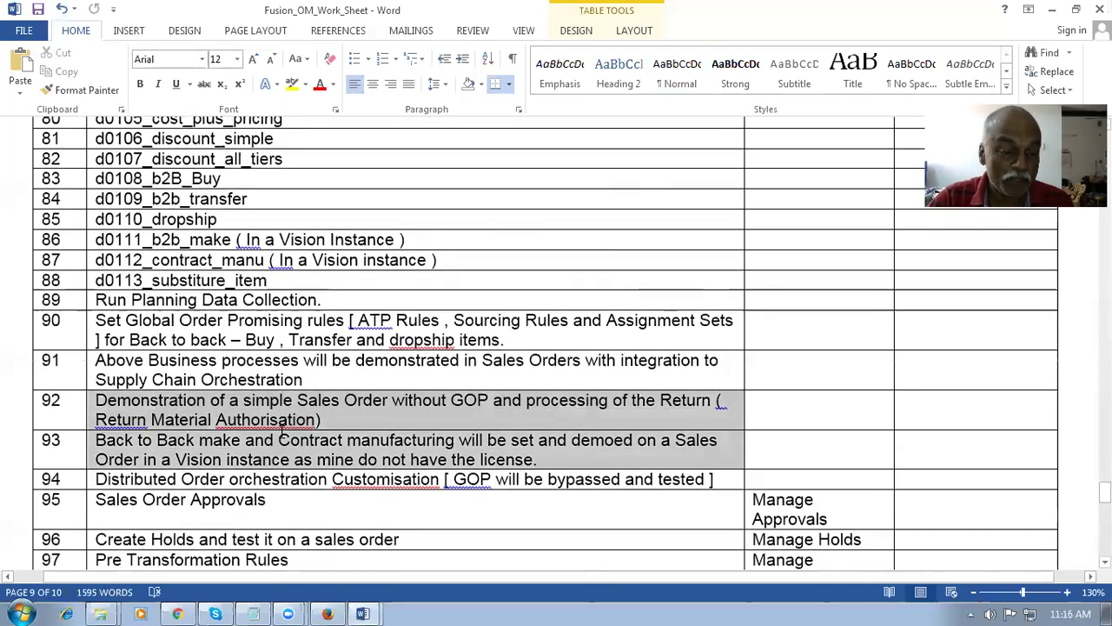
{"action": "left_click", "coordinate": [393, 465]}
{"action": "scroll", "coordinate": [424, 468], "scroll_direction": "up", "scroll_amount": 4}
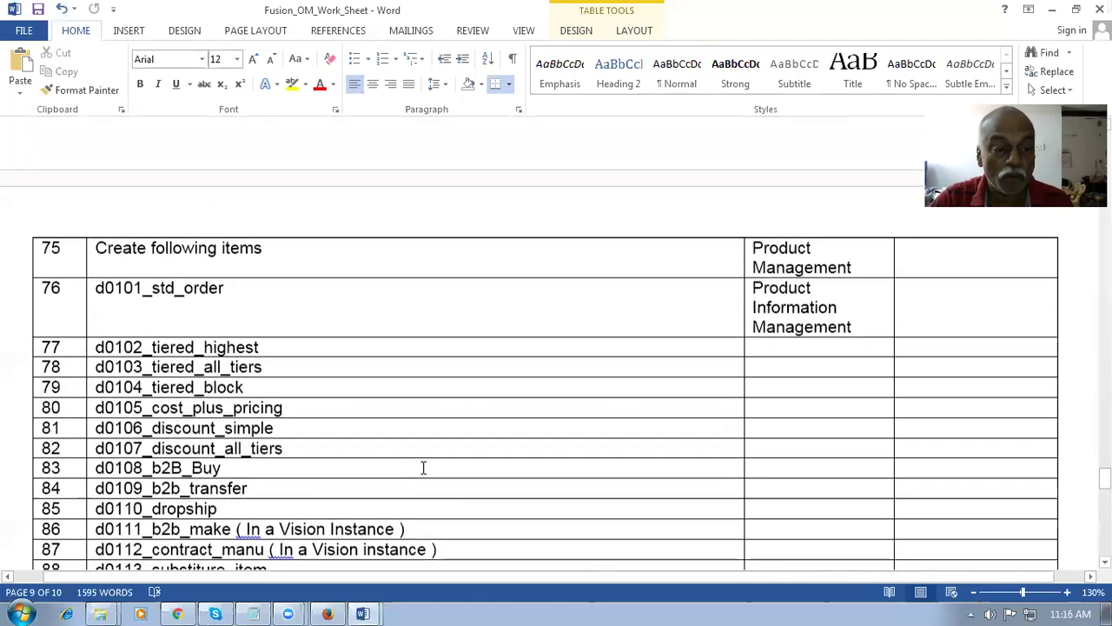
{"action": "scroll", "coordinate": [423, 467], "scroll_direction": "down", "scroll_amount": 3}
{"action": "scroll", "coordinate": [424, 467], "scroll_direction": "up", "scroll_amount": 1}
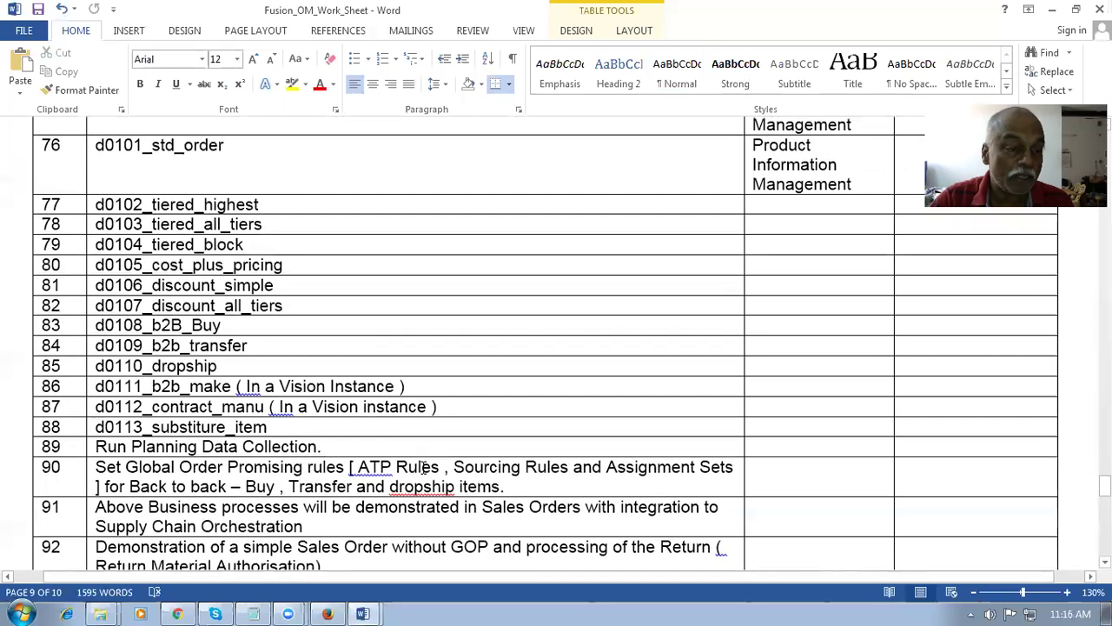
{"action": "left_click_drag", "start_coordinate": [246, 205], "coordinate": [219, 386]}
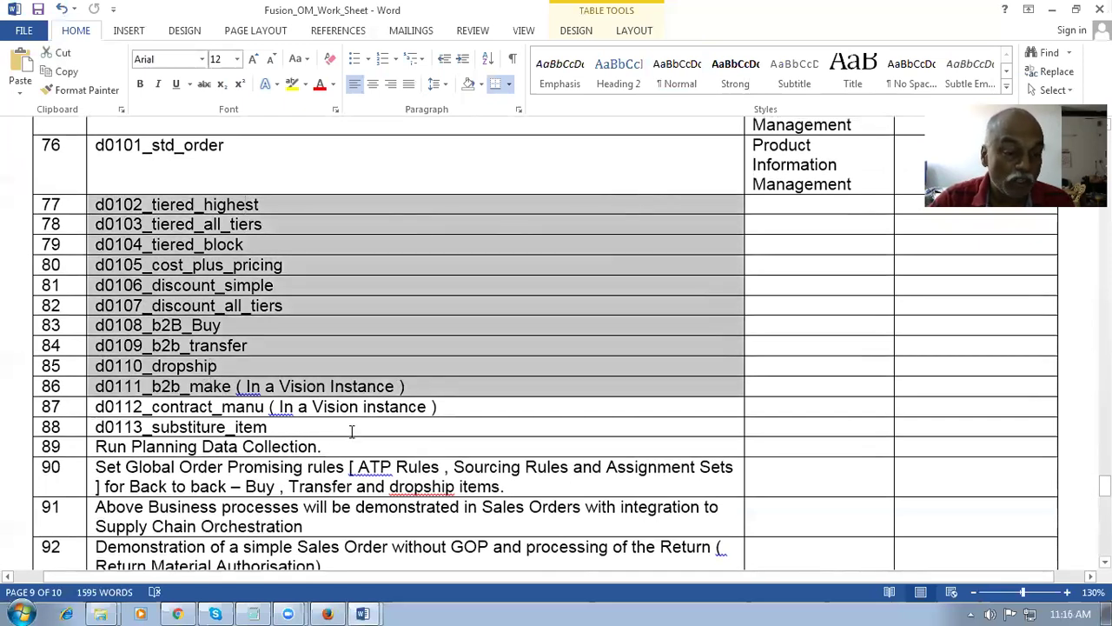
{"action": "left_click", "coordinate": [351, 432]}
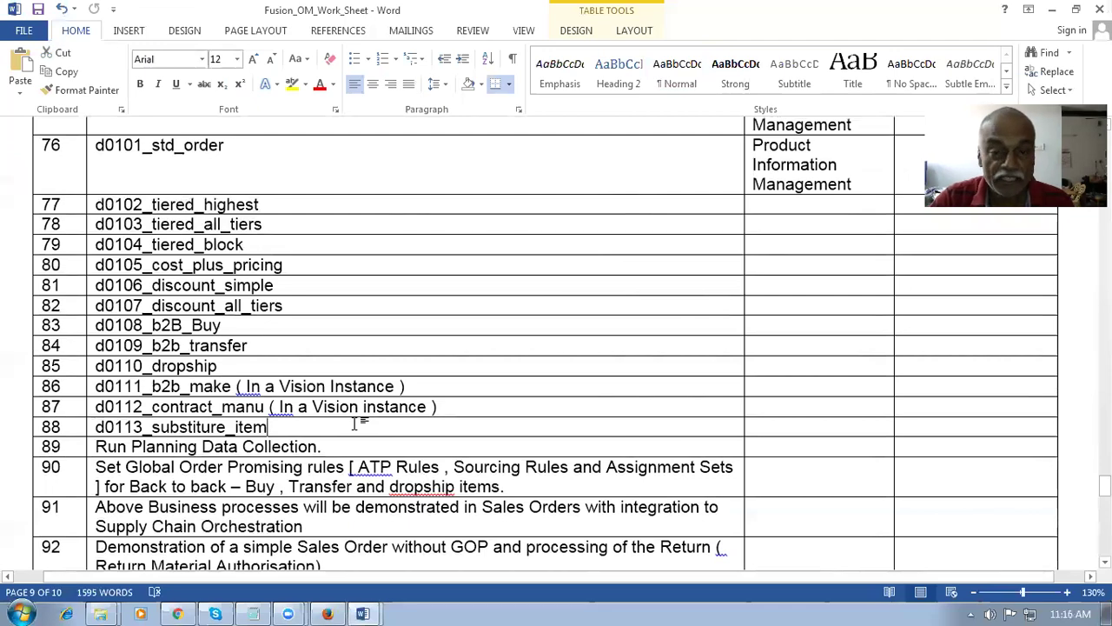
{"action": "scroll", "coordinate": [354, 424], "scroll_direction": "up", "scroll_amount": 8}
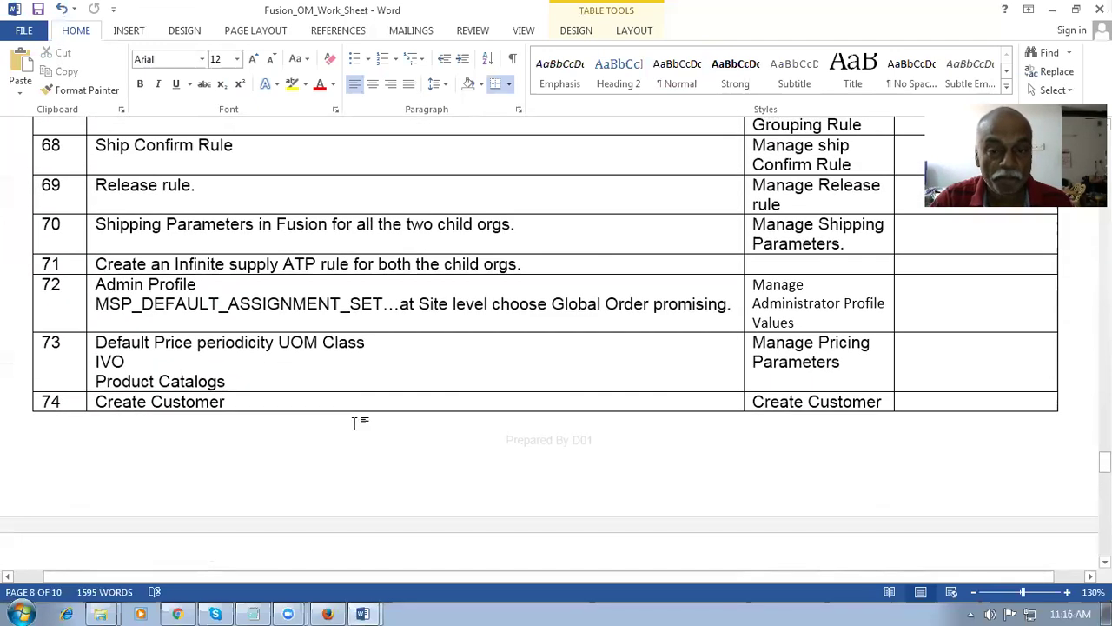
{"action": "scroll", "coordinate": [354, 424], "scroll_direction": "up", "scroll_amount": 5}
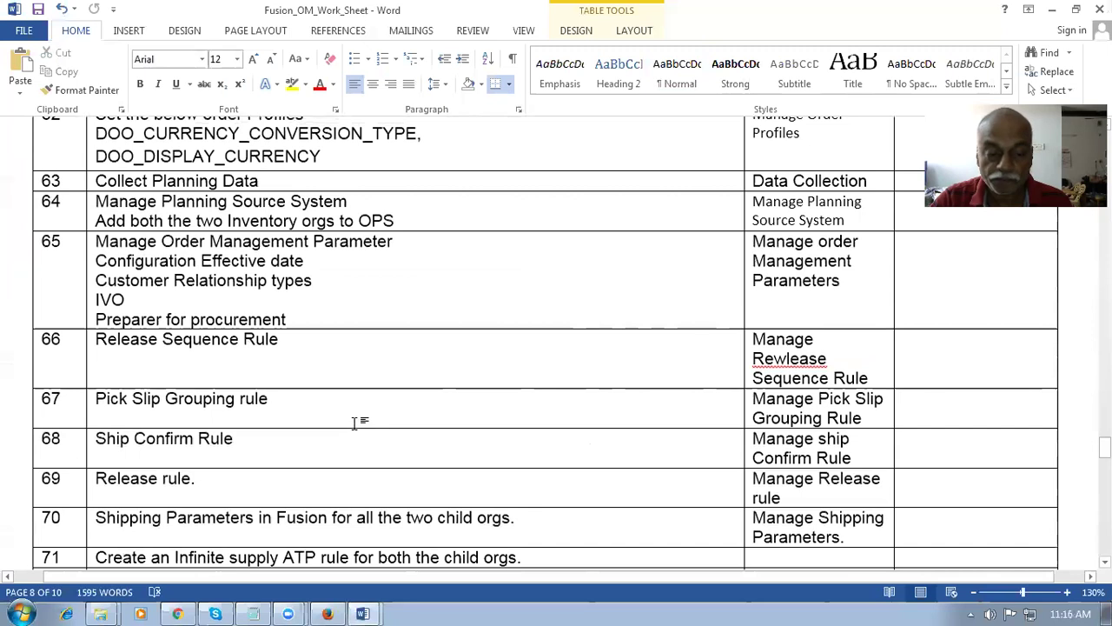
{"action": "left_click", "coordinate": [382, 261]}
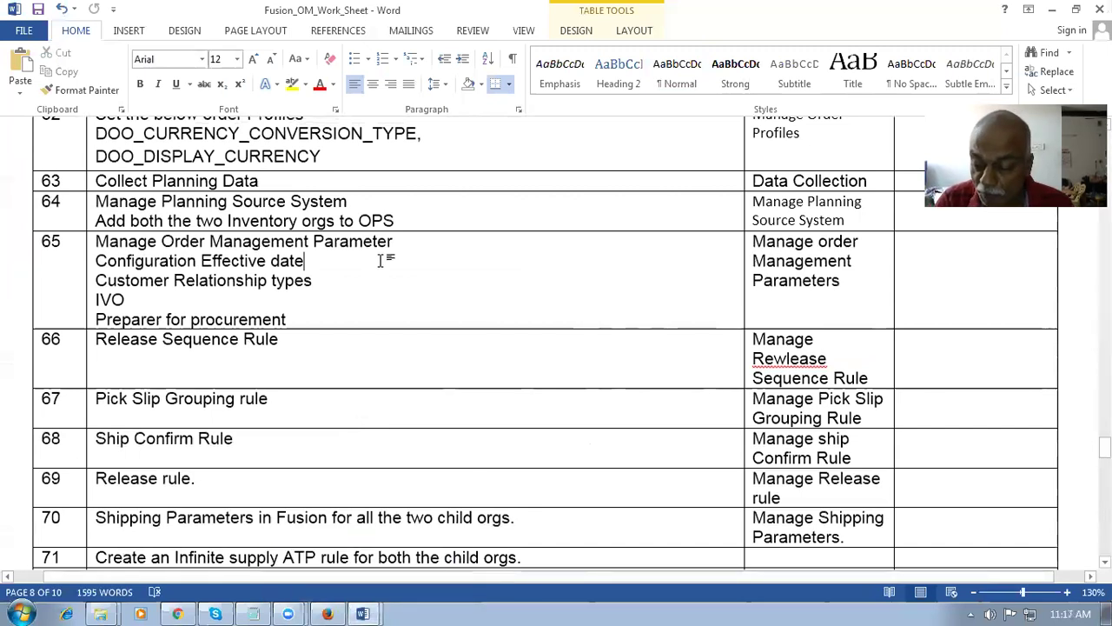
- Return to the worksheet title, point out the first two steps, then switch to Fusion_OM_Demo
{"action": "key", "text": "Page_Up"}
{"action": "key", "text": "Page_Up"}
{"action": "key", "text": "Page_Up"}
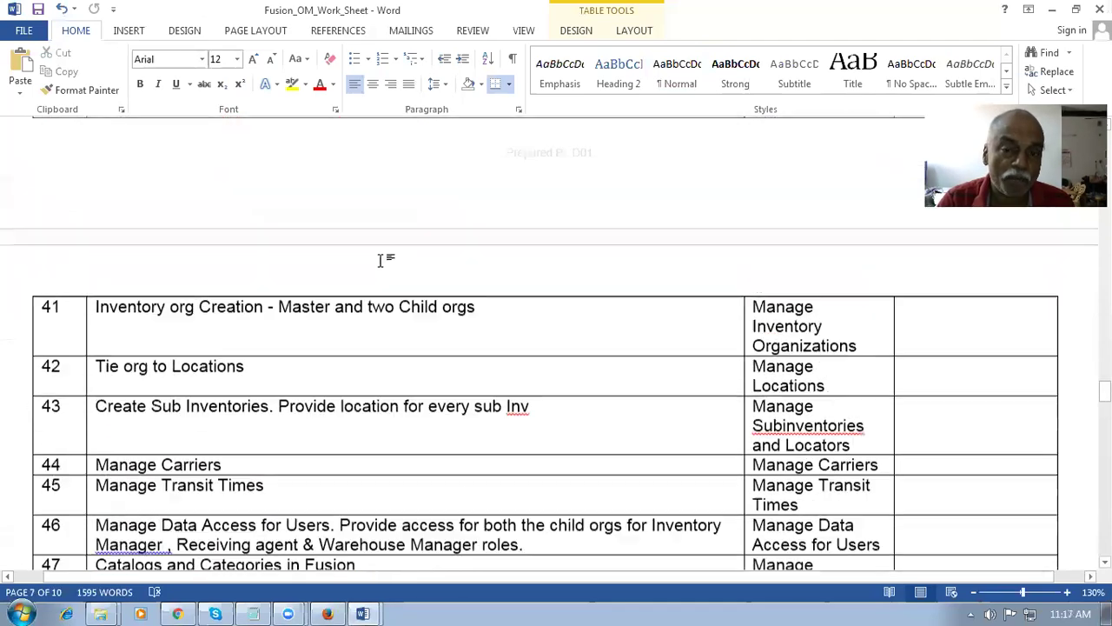
{"action": "key", "text": "Page_Up"}
{"action": "key", "text": "Page_Up"}
{"action": "key", "text": "Page_Up"}
{"action": "key", "text": "Page_Up"}
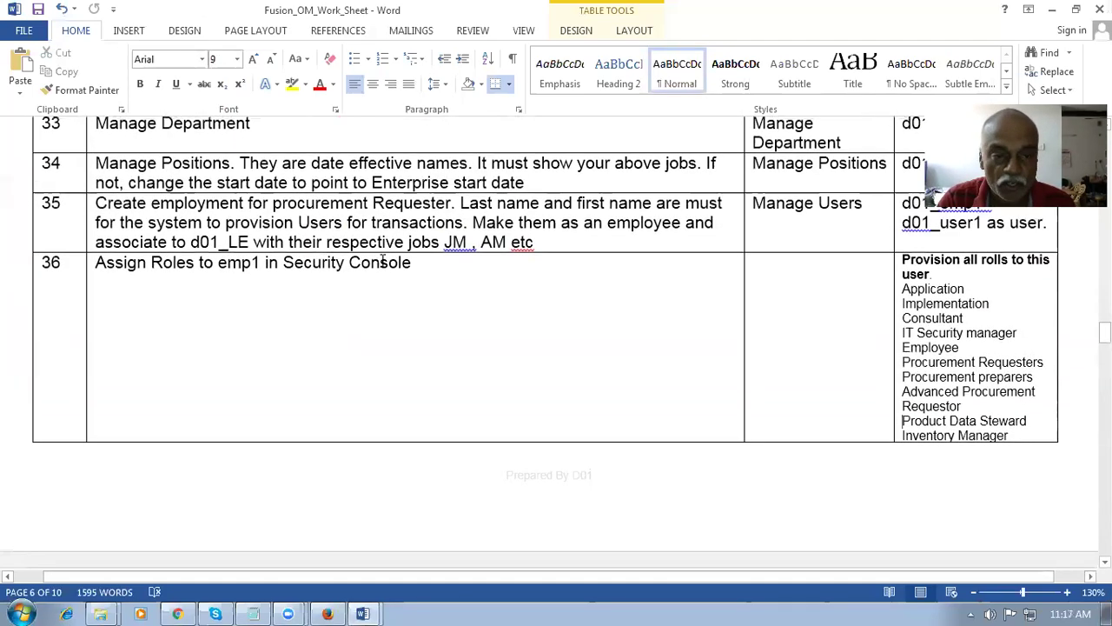
{"action": "key", "text": "Page_Up"}
{"action": "key", "text": "Page_Up"}
{"action": "key", "text": "Page_Up"}
{"action": "key", "text": "Page_Up"}
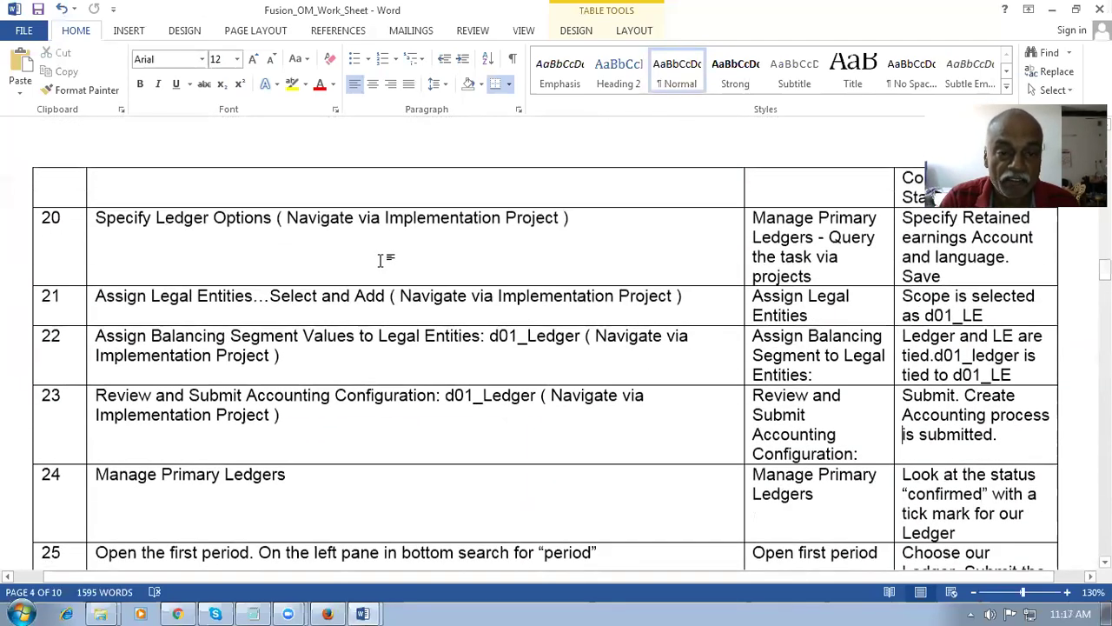
{"action": "key", "text": "Page_Up"}
{"action": "key", "text": "Page_Up"}
{"action": "key", "text": "Page_Up"}
{"action": "key", "text": "Page_Up"}
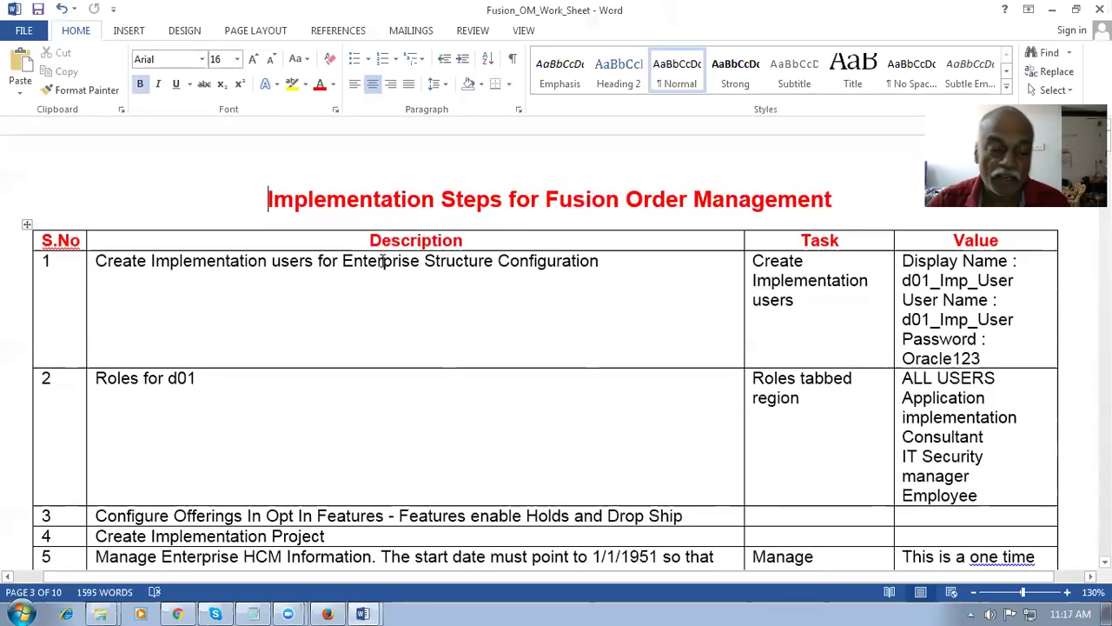
{"action": "left_click", "coordinate": [226, 380]}
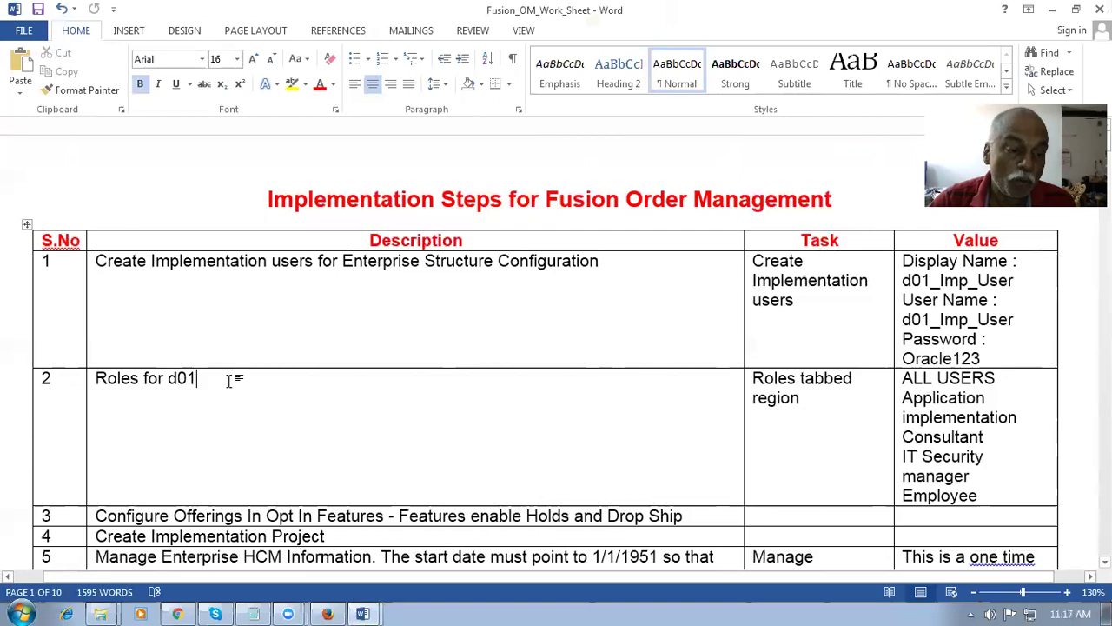
{"action": "left_click", "coordinate": [636, 261]}
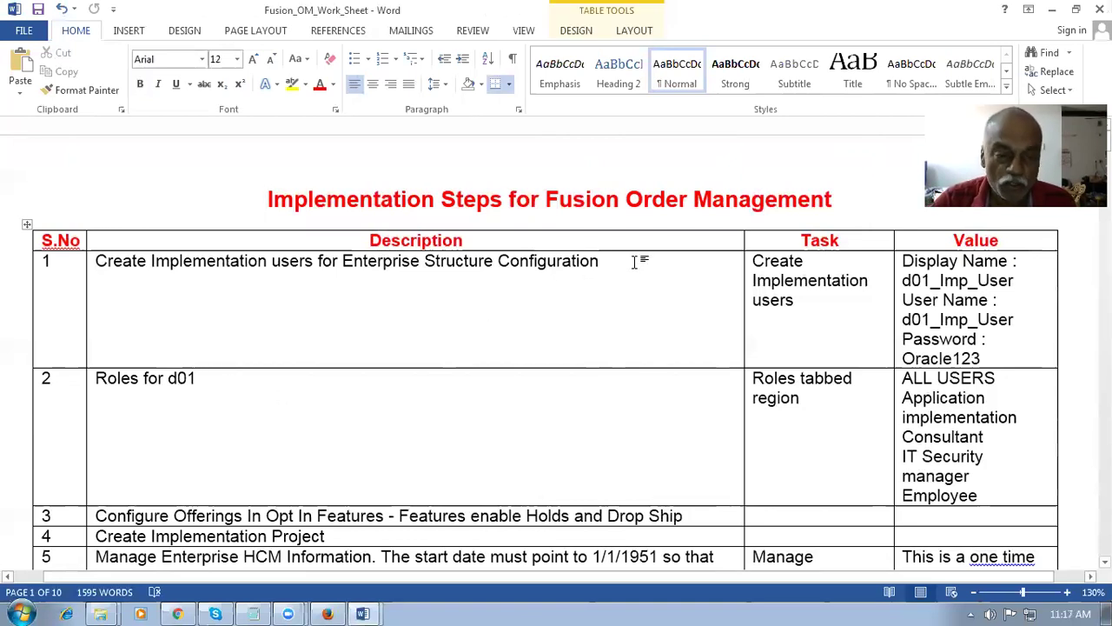
{"action": "key", "text": "Left"}
{"action": "key", "text": "Left"}
{"action": "key", "text": "Left"}
{"action": "key", "text": "Left"}
{"action": "key", "text": "Left"}
{"action": "key", "text": "Left"}
{"action": "key", "text": "Left"}
{"action": "key", "text": "Left"}
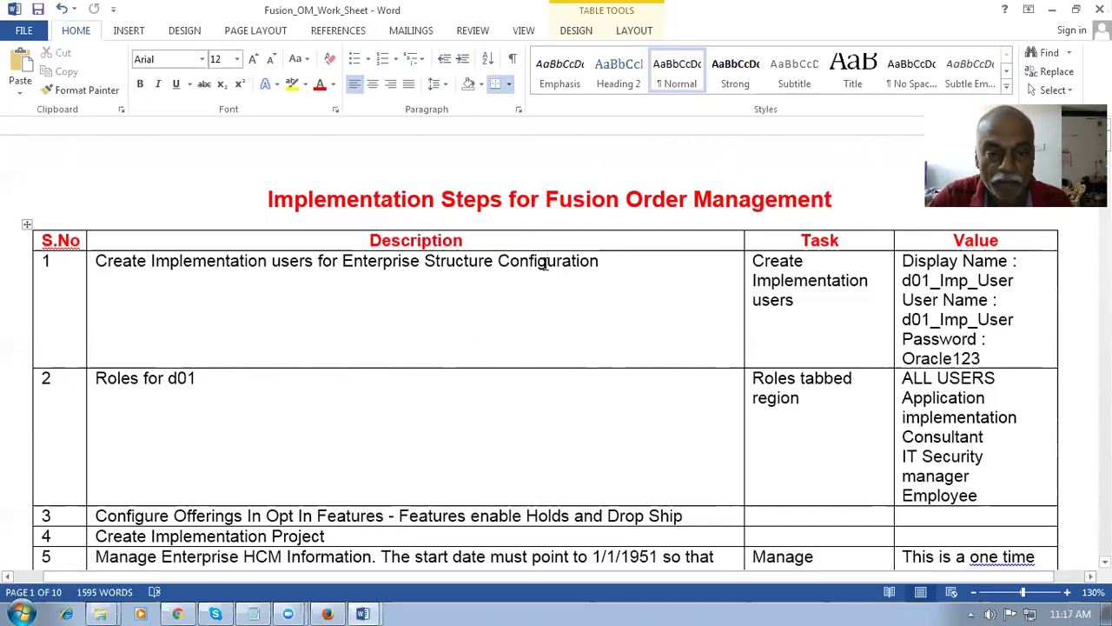
{"action": "left_click", "coordinate": [365, 611]}
{"action": "left_click", "coordinate": [358, 580]}
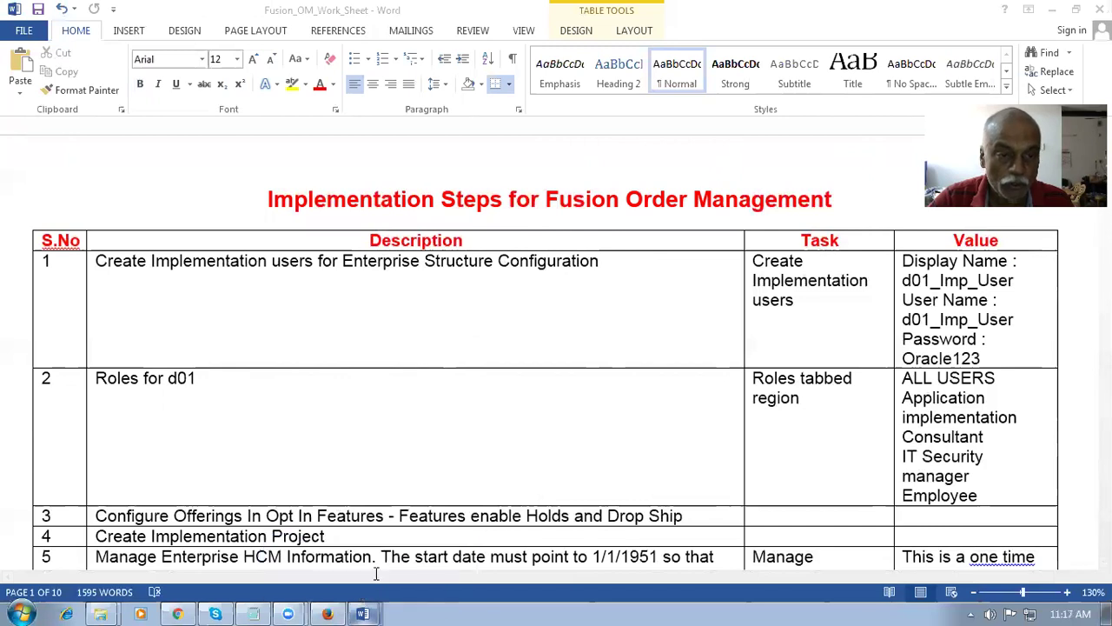
{"action": "left_click", "coordinate": [649, 377]}
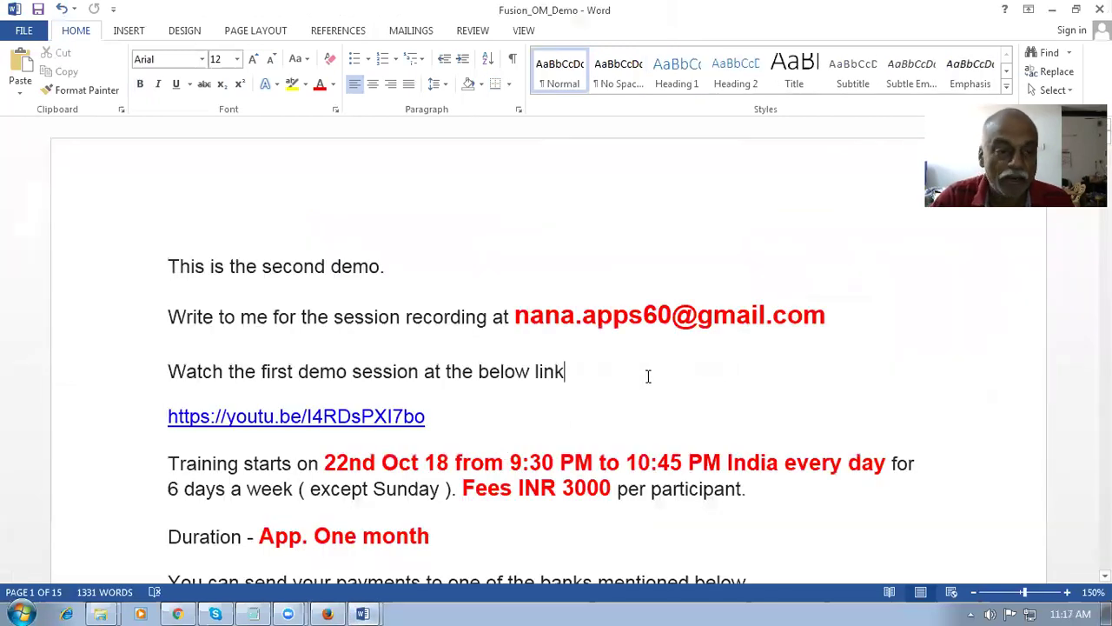
{"action": "left_click", "coordinate": [439, 416]}
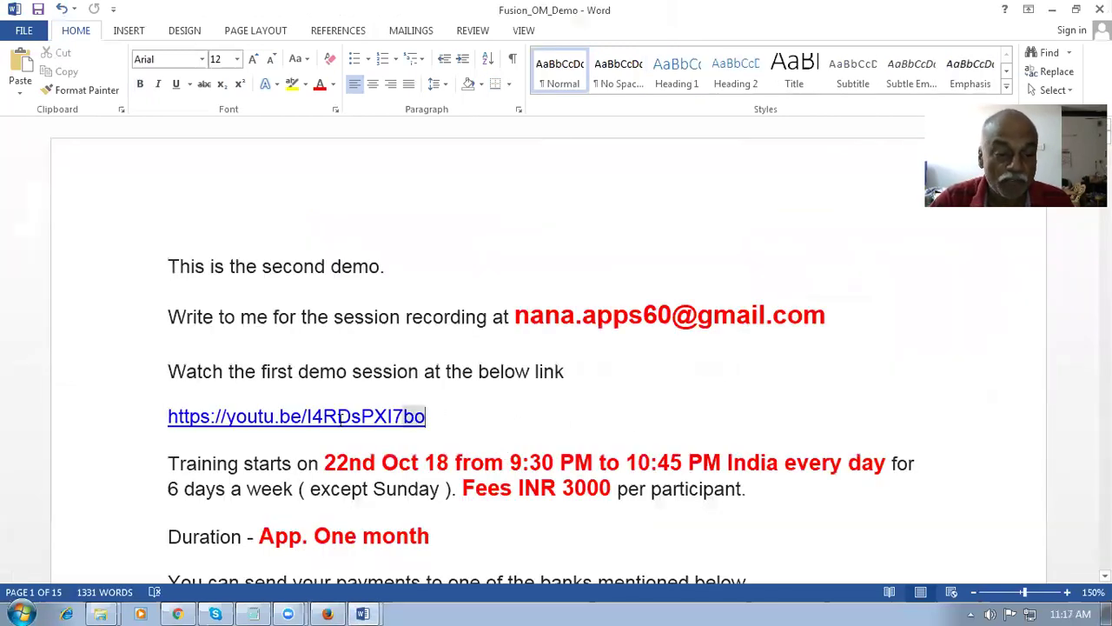
{"action": "left_click", "coordinate": [154, 422]}
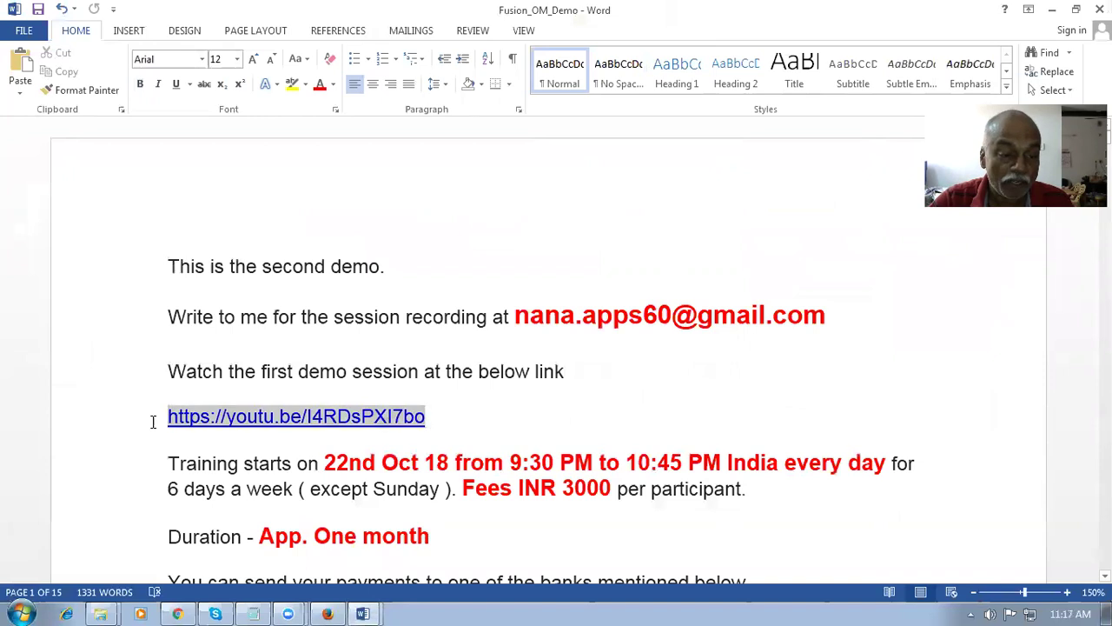
{"action": "left_click", "coordinate": [507, 430]}
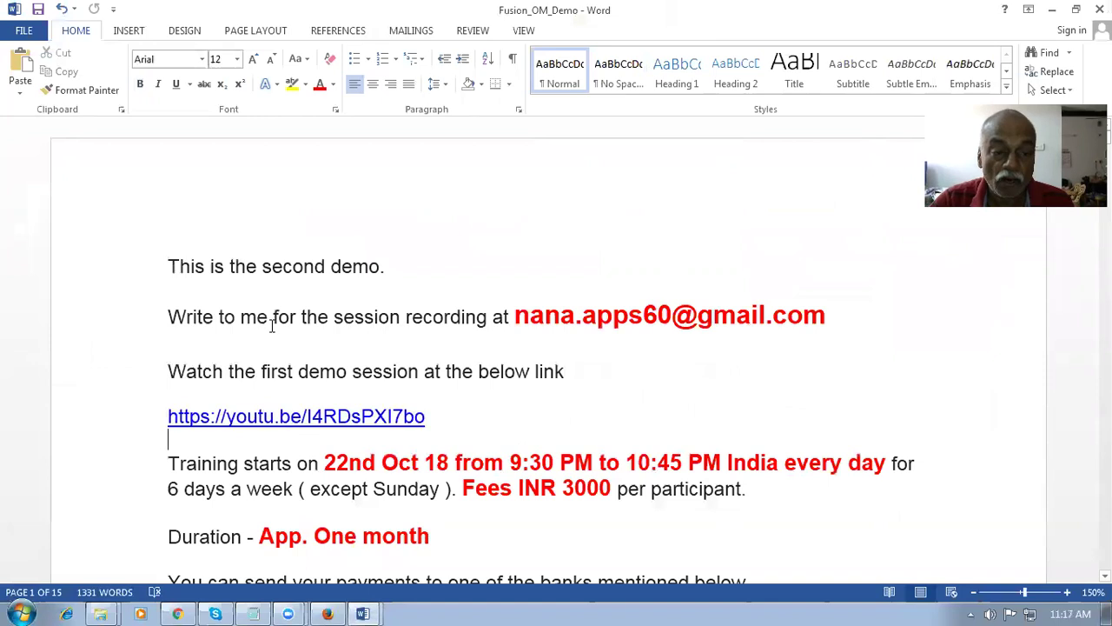
{"action": "left_click_drag", "start_coordinate": [517, 312], "coordinate": [829, 354]}
{"action": "left_click", "coordinate": [830, 353]}
{"action": "scroll", "coordinate": [700, 406], "scroll_direction": "down", "scroll_amount": 3}
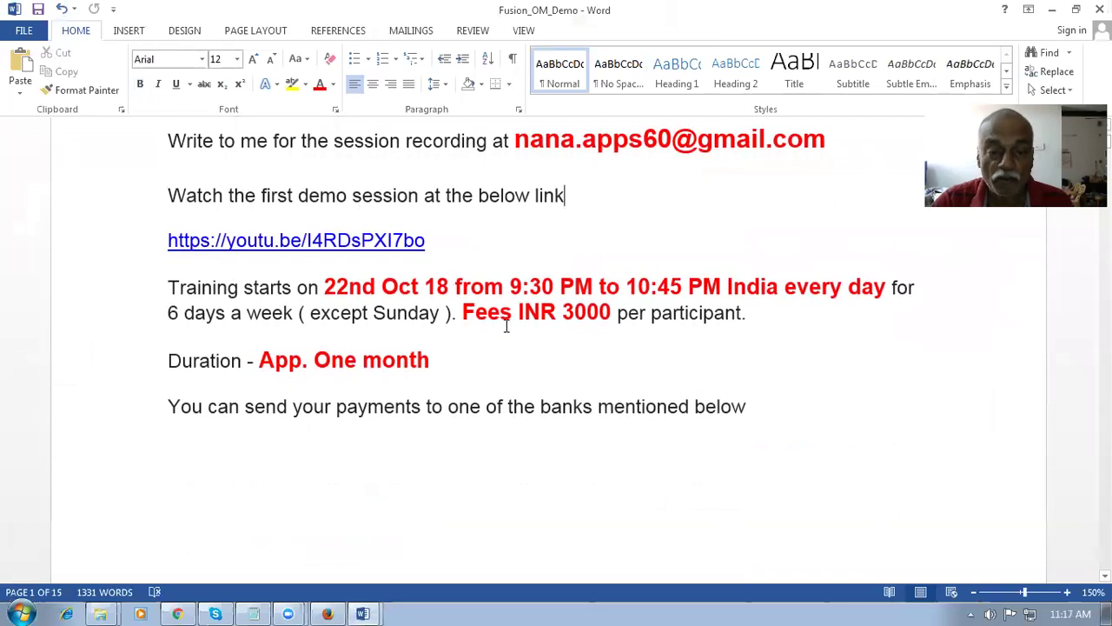
{"action": "left_click_drag", "start_coordinate": [512, 280], "coordinate": [706, 290]}
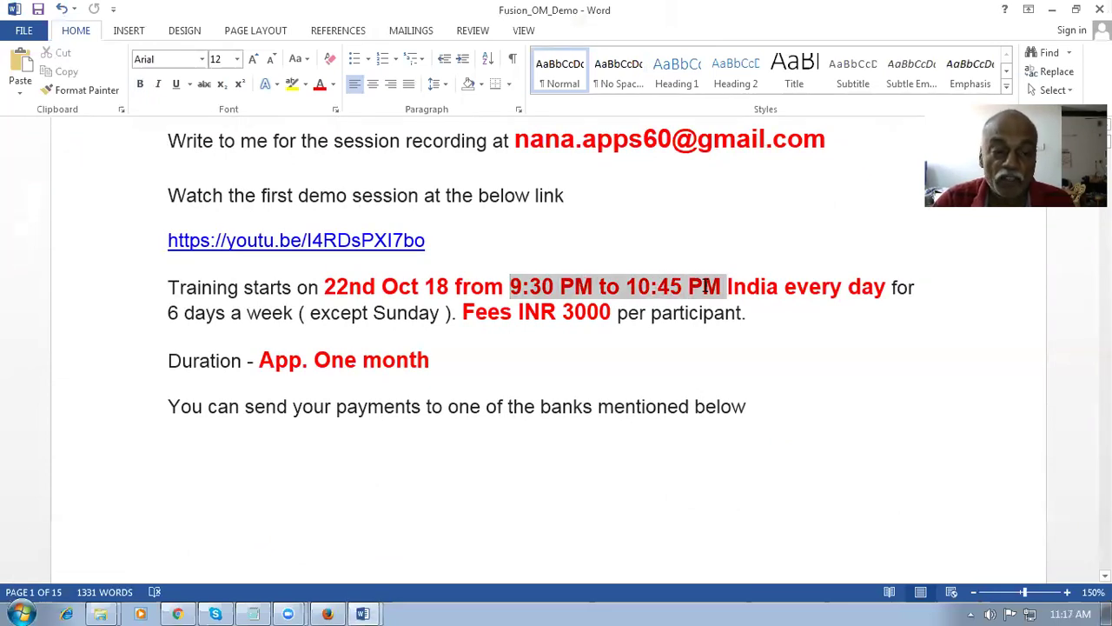
{"action": "left_click", "coordinate": [491, 342]}
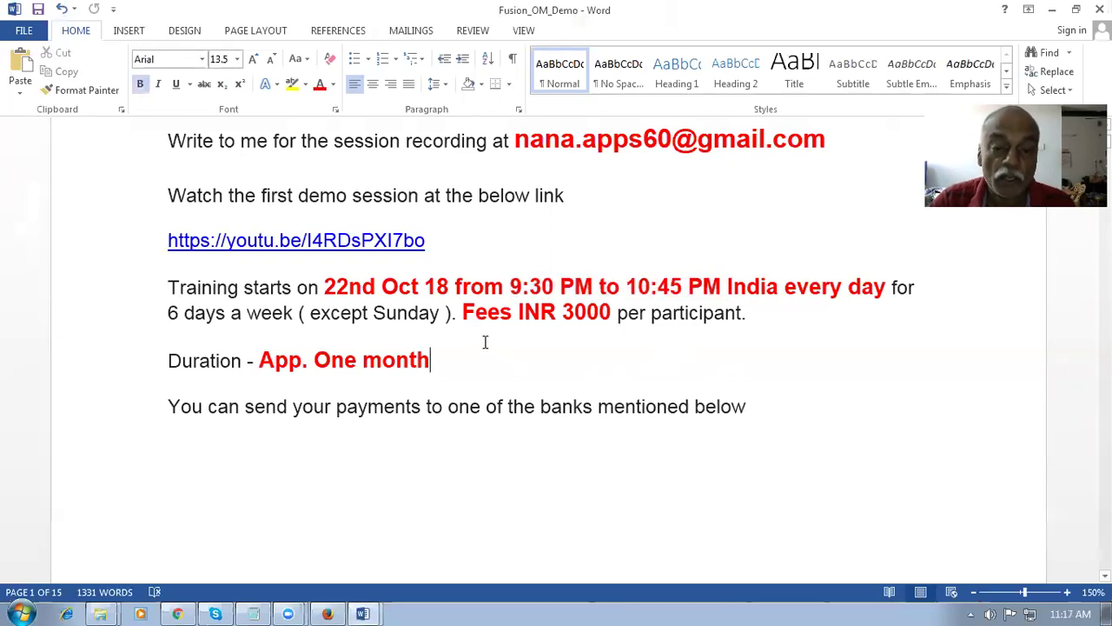
{"action": "left_click_drag", "start_coordinate": [462, 313], "coordinate": [612, 312]}
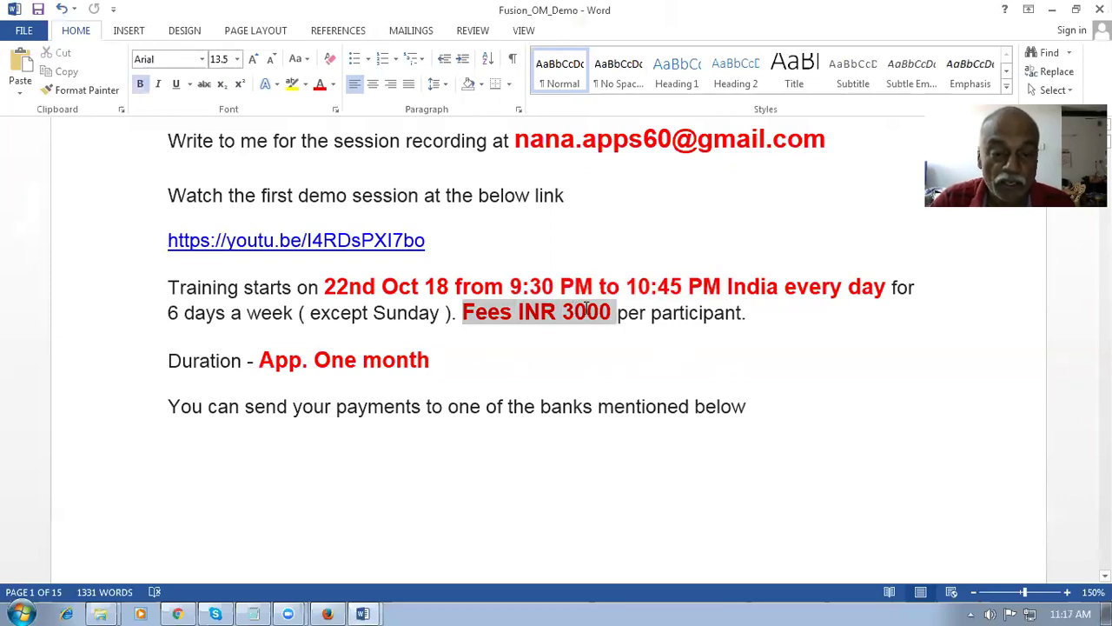
{"action": "left_click", "coordinate": [611, 365]}
{"action": "left_click_drag", "start_coordinate": [466, 311], "coordinate": [587, 311]}
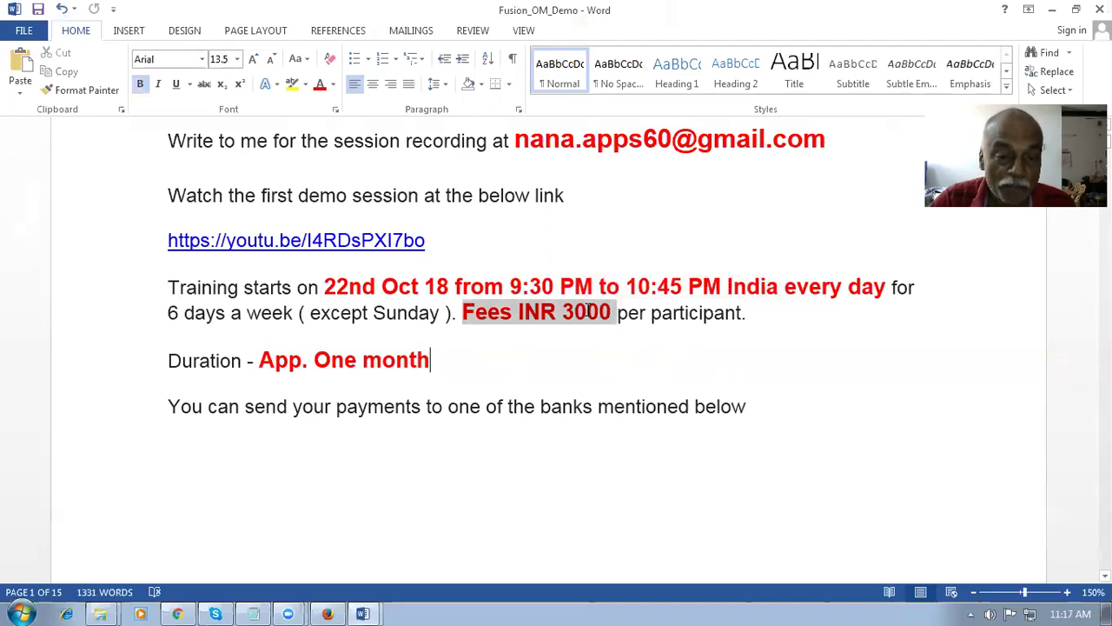
{"action": "left_click", "coordinate": [595, 361]}
{"action": "scroll", "coordinate": [583, 367], "scroll_direction": "down", "scroll_amount": 2}
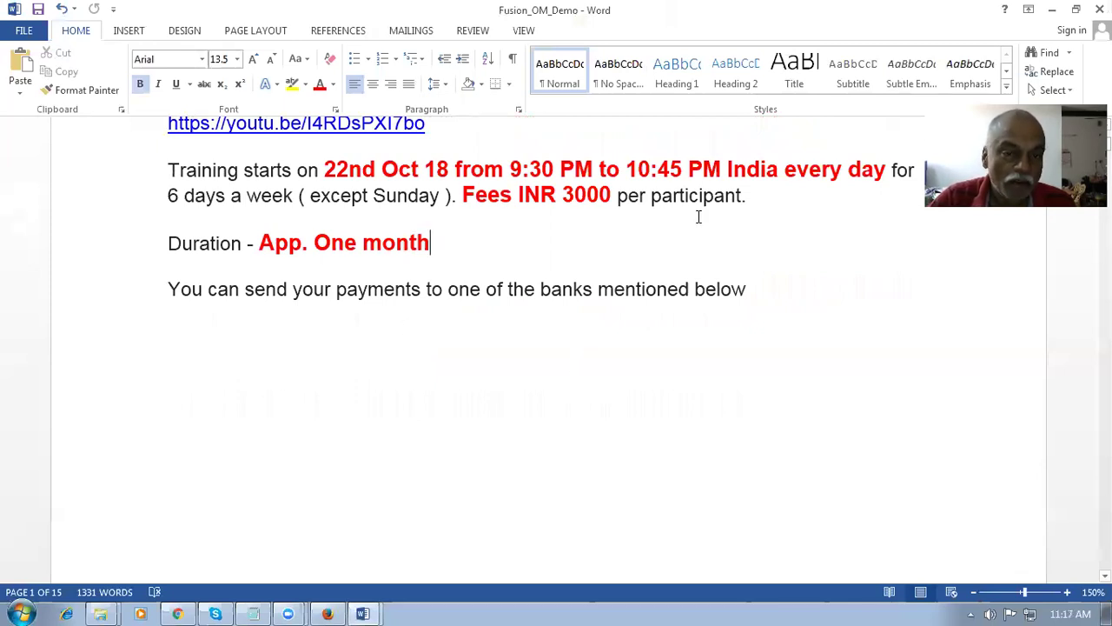
{"action": "left_click_drag", "start_coordinate": [277, 244], "coordinate": [429, 245]}
- Highlight the email-id narration, example names, confirmation request and contact e-mail lines in the payment note
{"action": "left_click", "coordinate": [434, 296]}
{"action": "scroll", "coordinate": [453, 336], "scroll_direction": "down", "scroll_amount": 3}
{"action": "scroll", "coordinate": [452, 337], "scroll_direction": "down", "scroll_amount": 3}
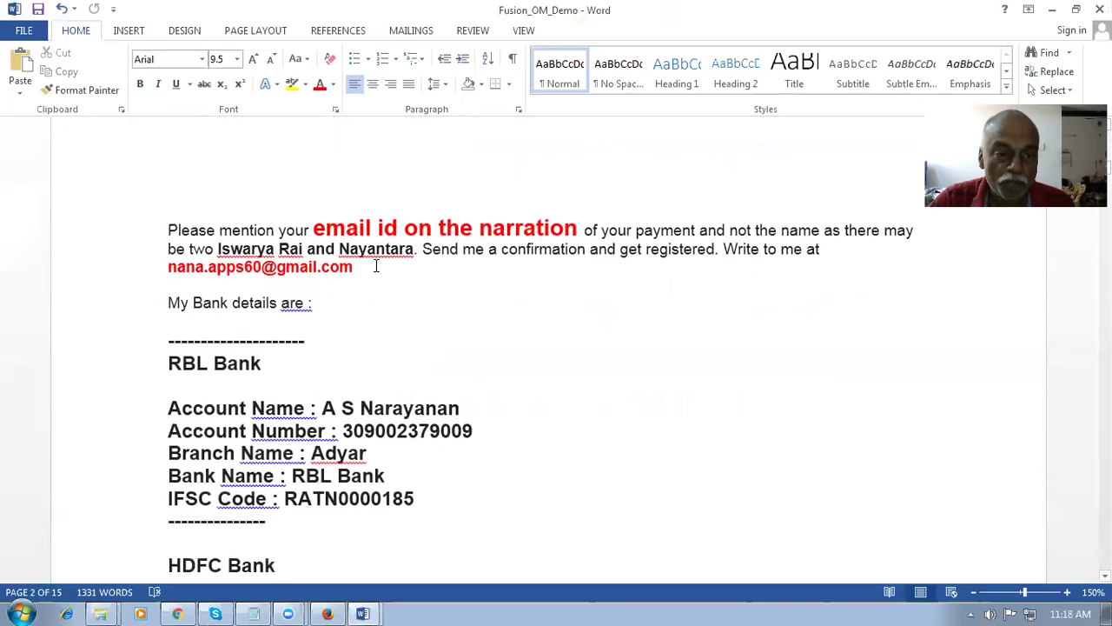
{"action": "left_click_drag", "start_coordinate": [312, 227], "coordinate": [580, 229]}
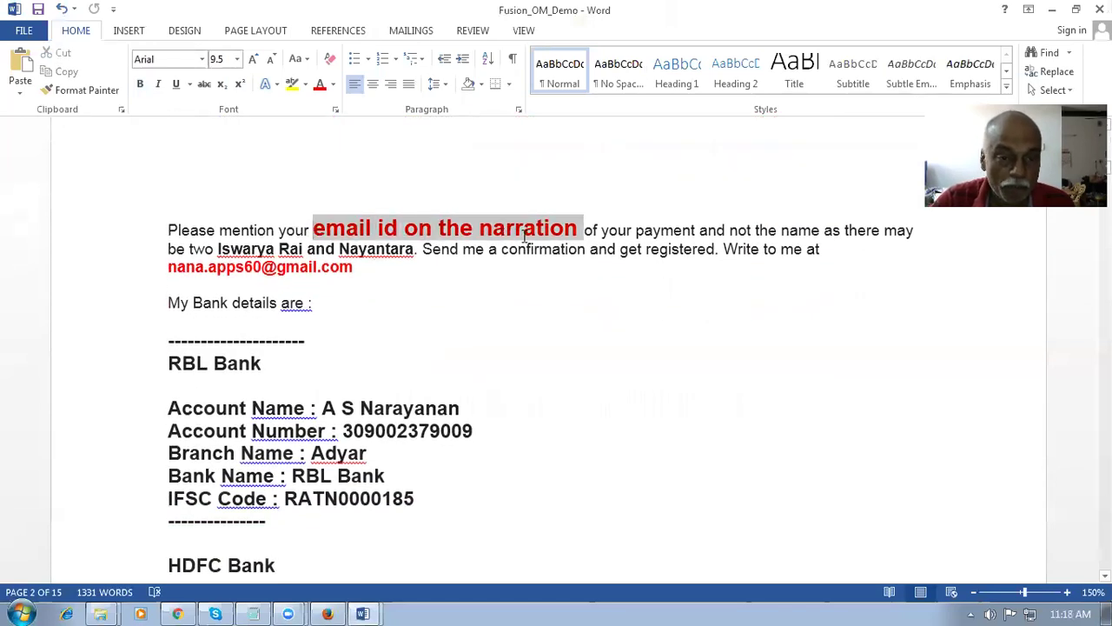
{"action": "left_click_drag", "start_coordinate": [219, 250], "coordinate": [358, 256]}
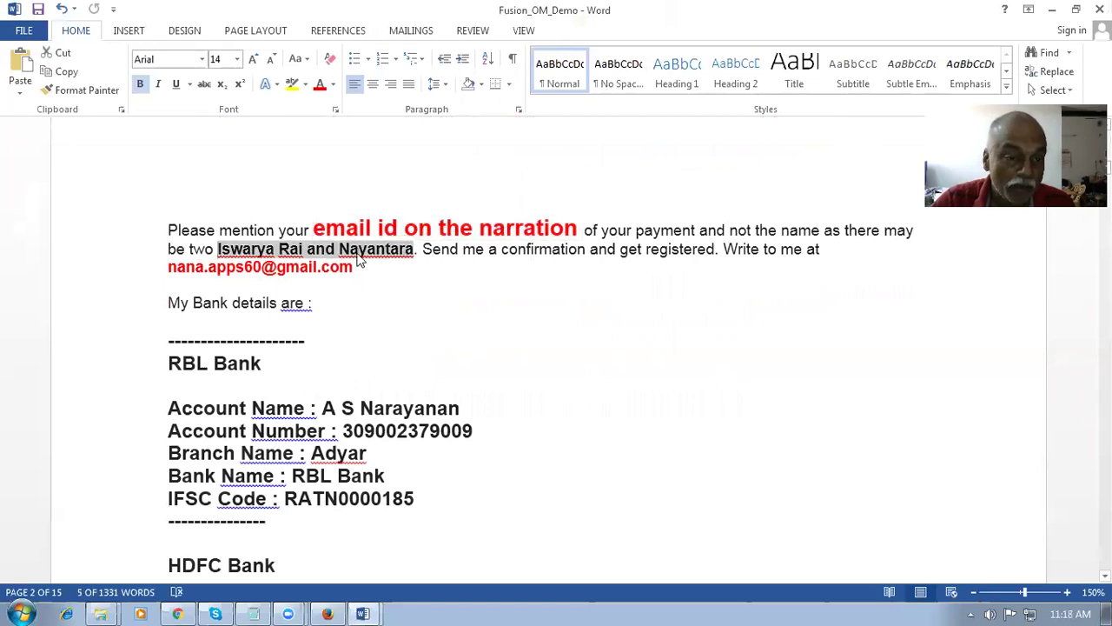
{"action": "left_click", "coordinate": [444, 382]}
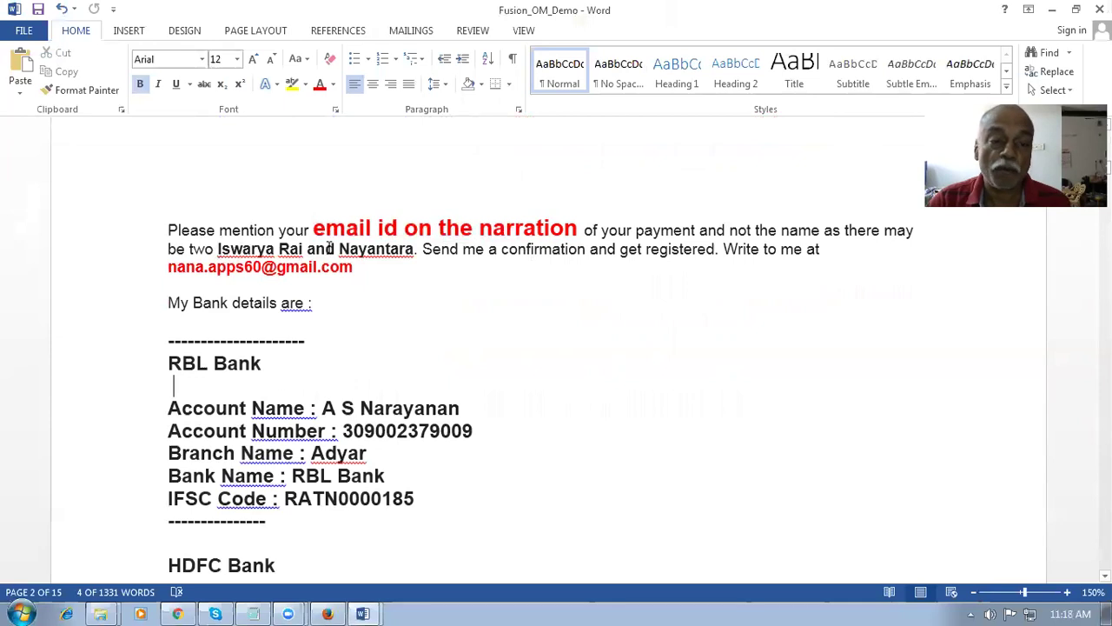
{"action": "left_click_drag", "start_coordinate": [314, 229], "coordinate": [577, 230]}
{"action": "left_click", "coordinate": [533, 250]}
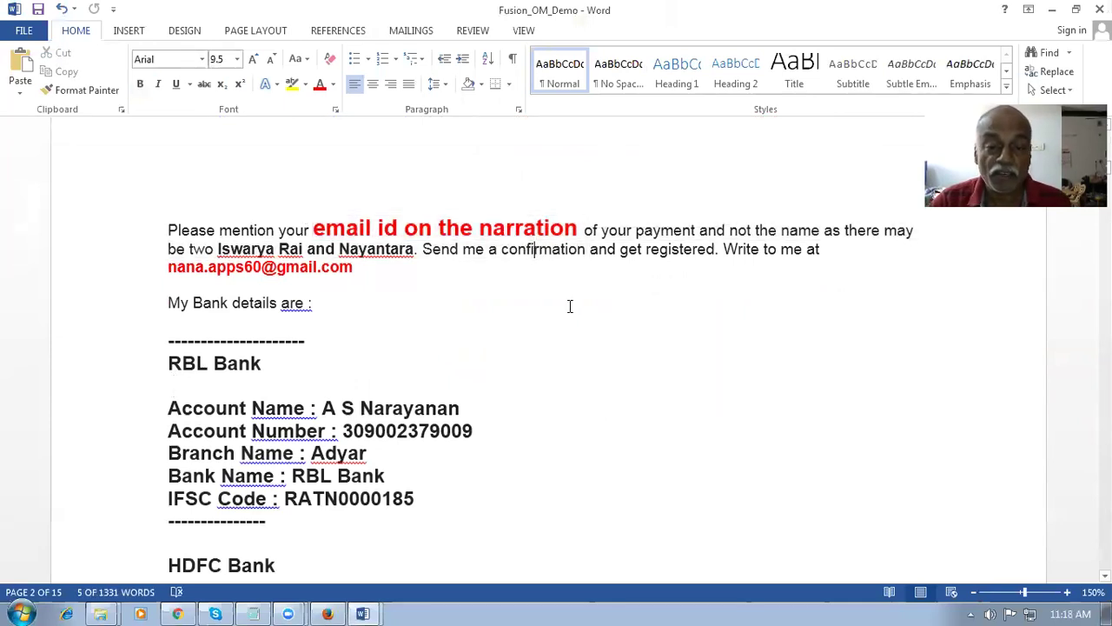
{"action": "left_click_drag", "start_coordinate": [430, 257], "coordinate": [741, 257]}
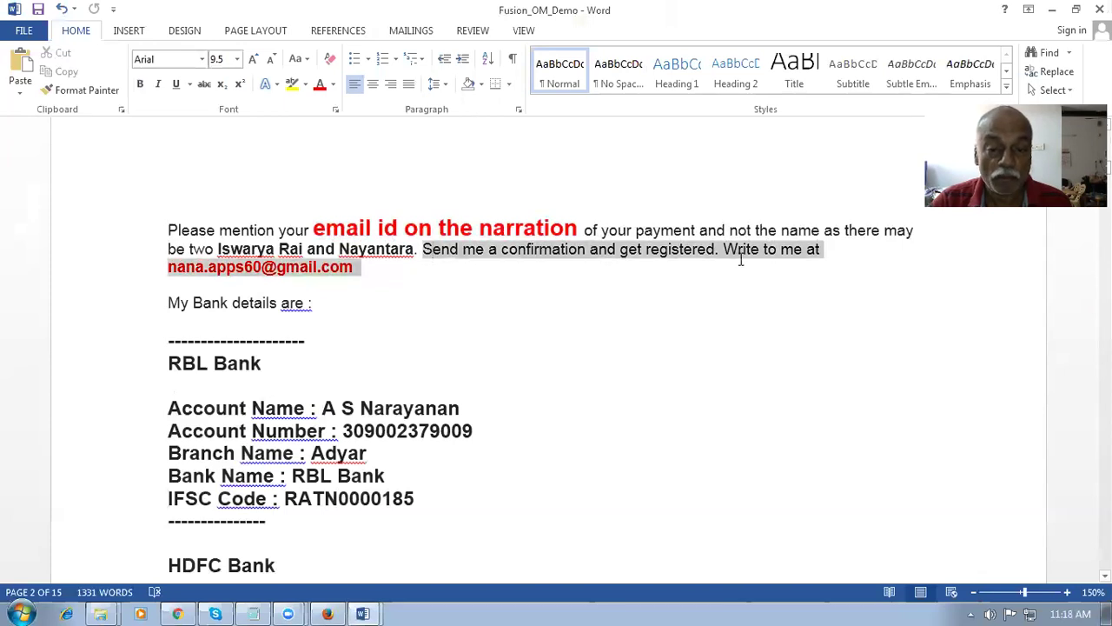
{"action": "left_click", "coordinate": [666, 319]}
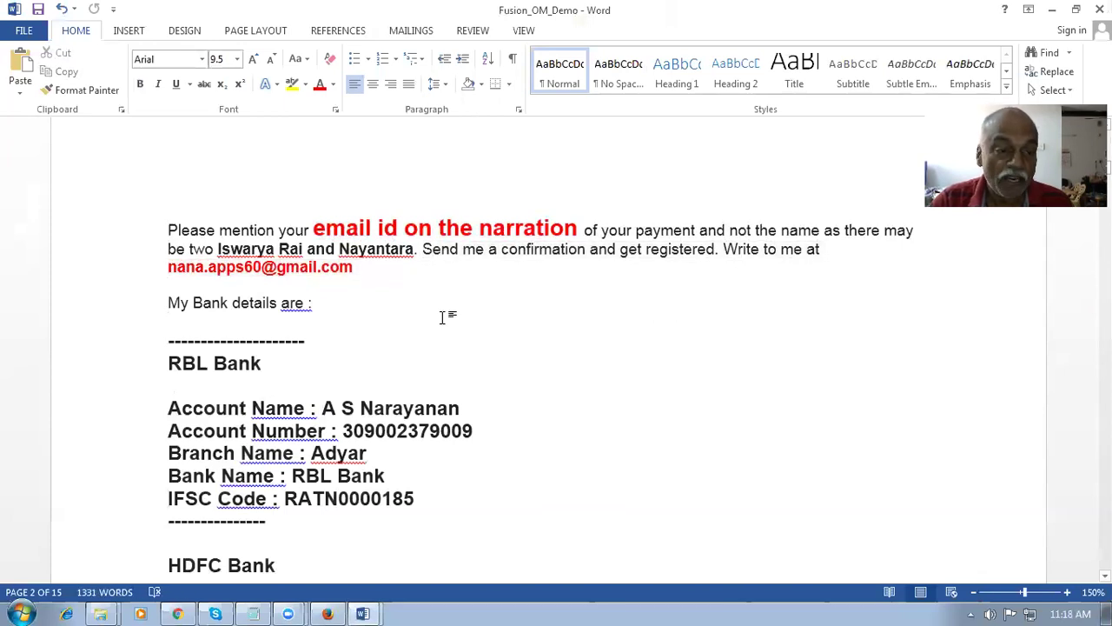
{"action": "left_click", "coordinate": [133, 271]}
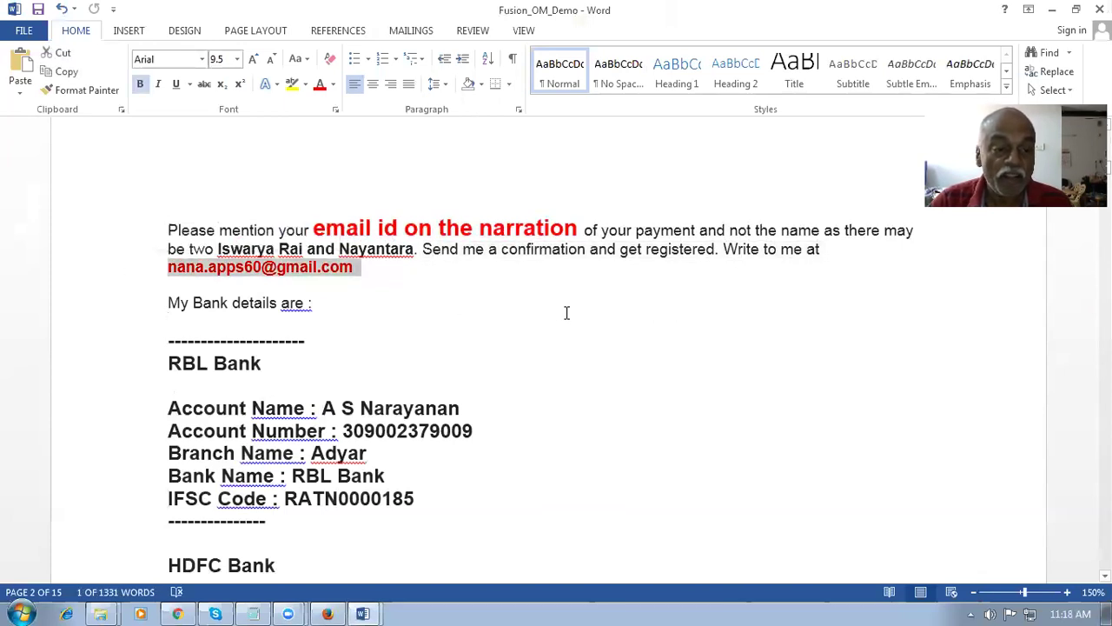
{"action": "left_click", "coordinate": [663, 344]}
- Scroll through the bank details down to the Kotak Bank entry and closing line
{"action": "scroll", "coordinate": [667, 345], "scroll_direction": "down", "scroll_amount": 4}
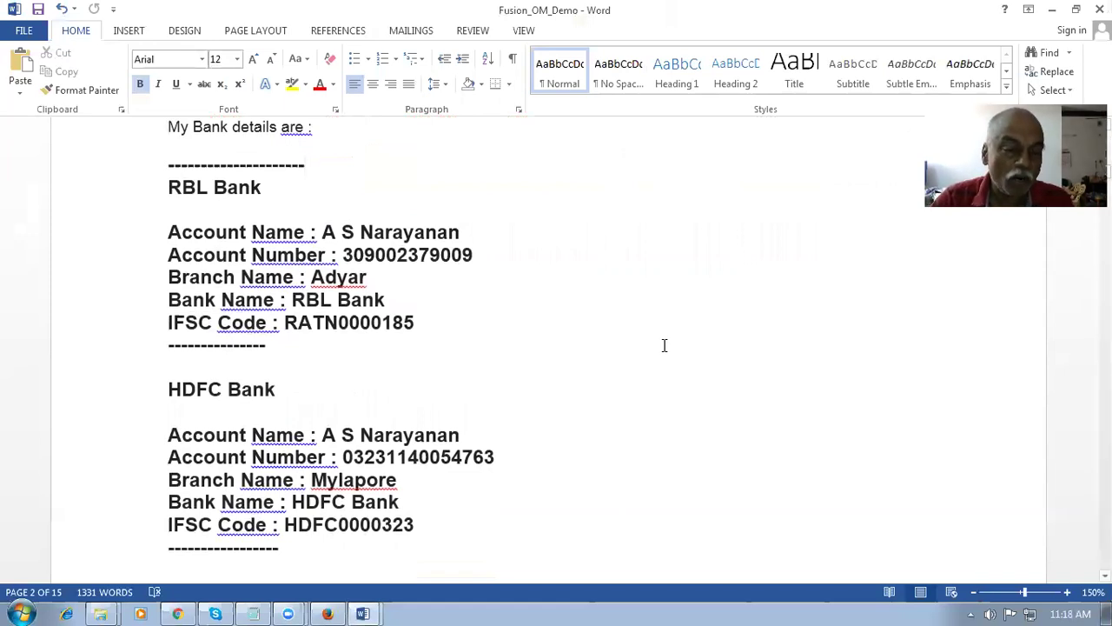
{"action": "scroll", "coordinate": [670, 345], "scroll_direction": "down", "scroll_amount": 9}
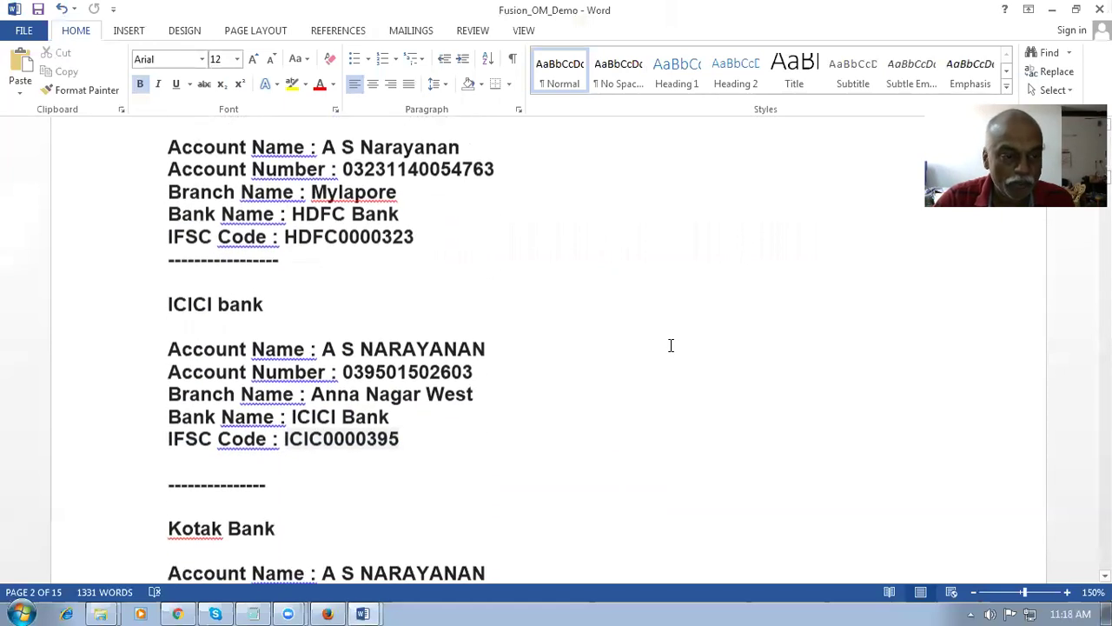
{"action": "scroll", "coordinate": [670, 345], "scroll_direction": "down", "scroll_amount": 2}
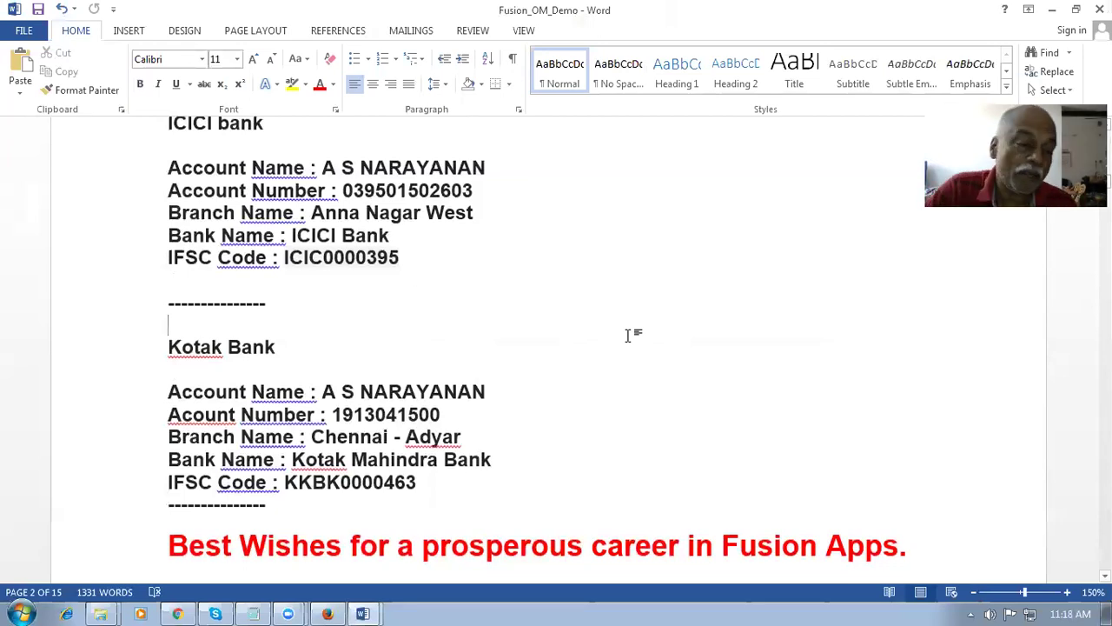
{"action": "left_click", "coordinate": [310, 370]}
{"action": "left_click", "coordinate": [285, 325]}
{"action": "left_click", "coordinate": [516, 356]}
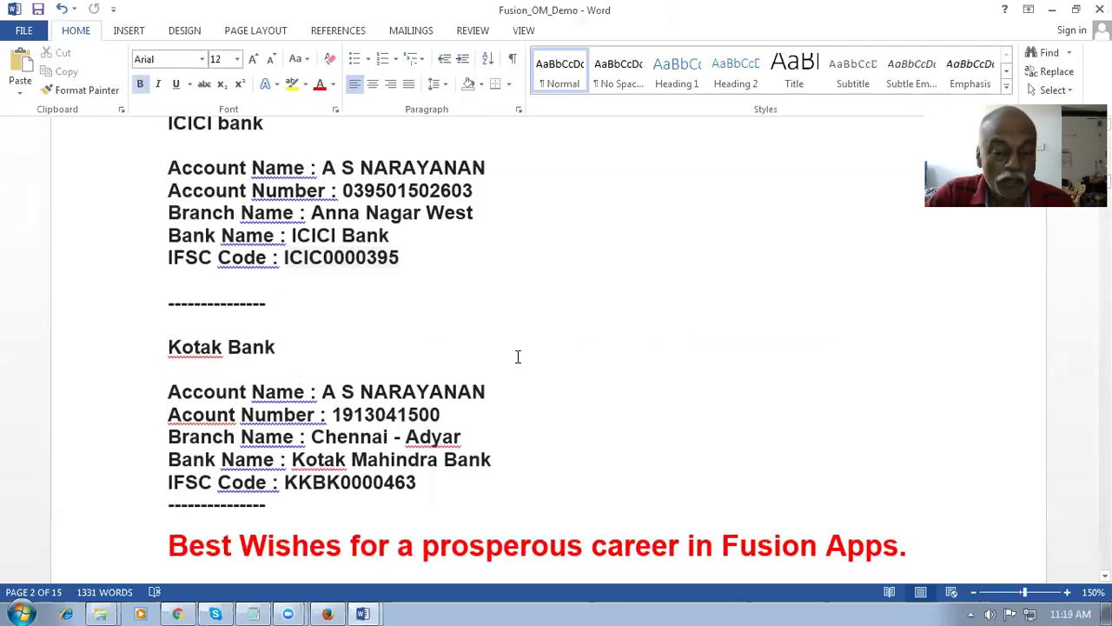
{"action": "scroll", "coordinate": [518, 356], "scroll_direction": "down", "scroll_amount": 3}
{"action": "scroll", "coordinate": [519, 356], "scroll_direction": "down", "scroll_amount": 5}
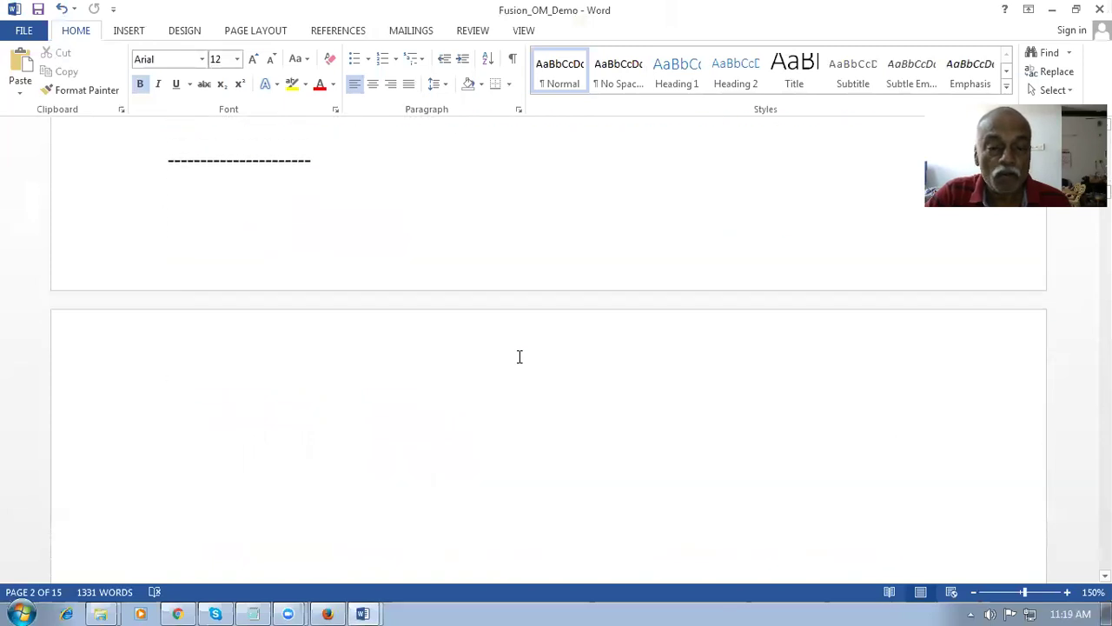
{"action": "scroll", "coordinate": [518, 356], "scroll_direction": "down", "scroll_amount": 5}
{"action": "scroll", "coordinate": [519, 356], "scroll_direction": "up", "scroll_amount": 2}
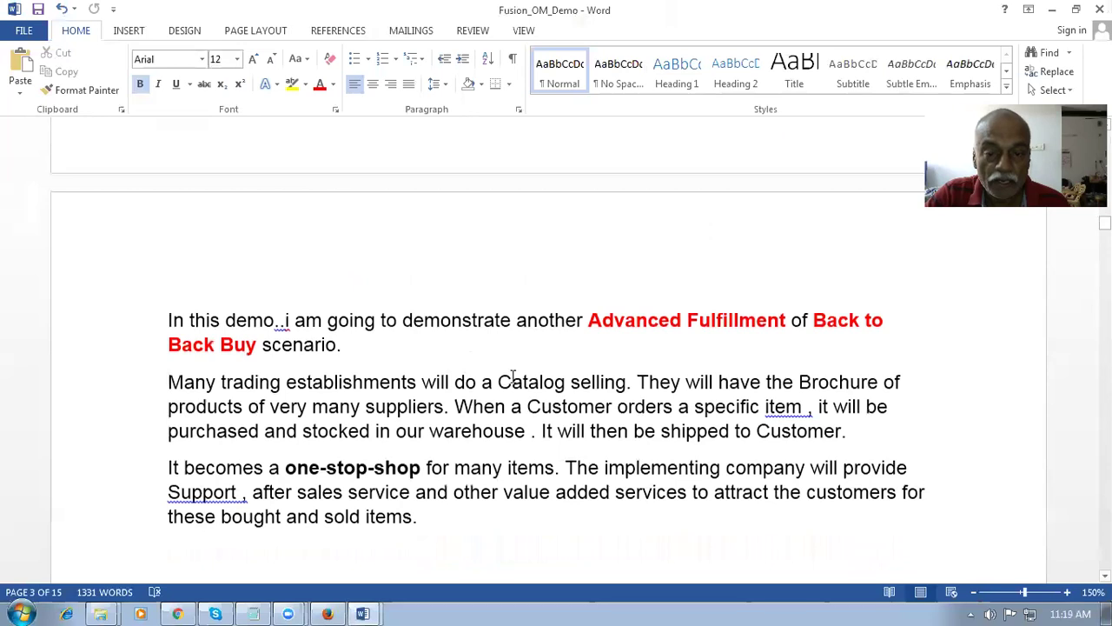
{"action": "left_click", "coordinate": [629, 431]}
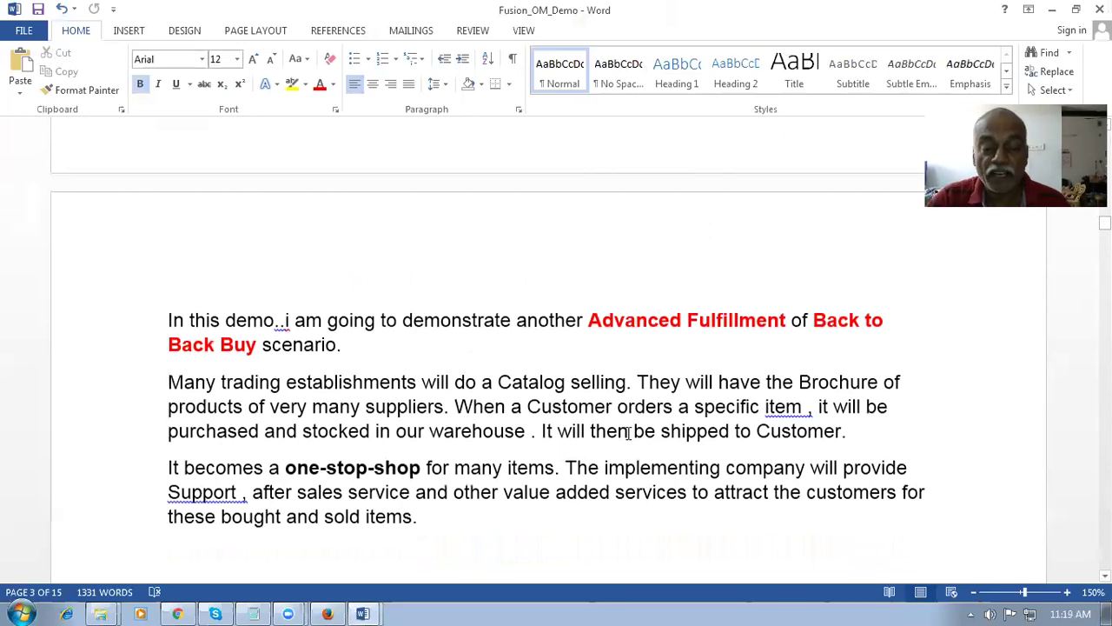
{"action": "left_click_drag", "start_coordinate": [593, 319], "coordinate": [716, 320]}
{"action": "left_click", "coordinate": [814, 319]}
{"action": "left_click_drag", "start_coordinate": [814, 347], "coordinate": [262, 362]}
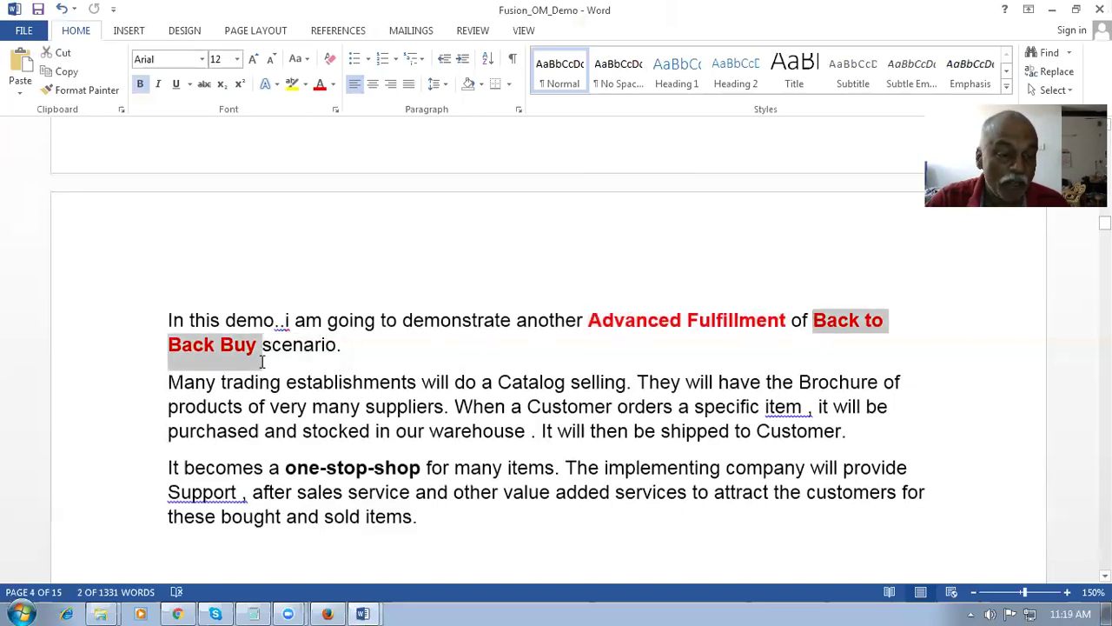
{"action": "left_click", "coordinate": [426, 430]}
{"action": "scroll", "coordinate": [365, 330], "scroll_direction": "down", "scroll_amount": 3}
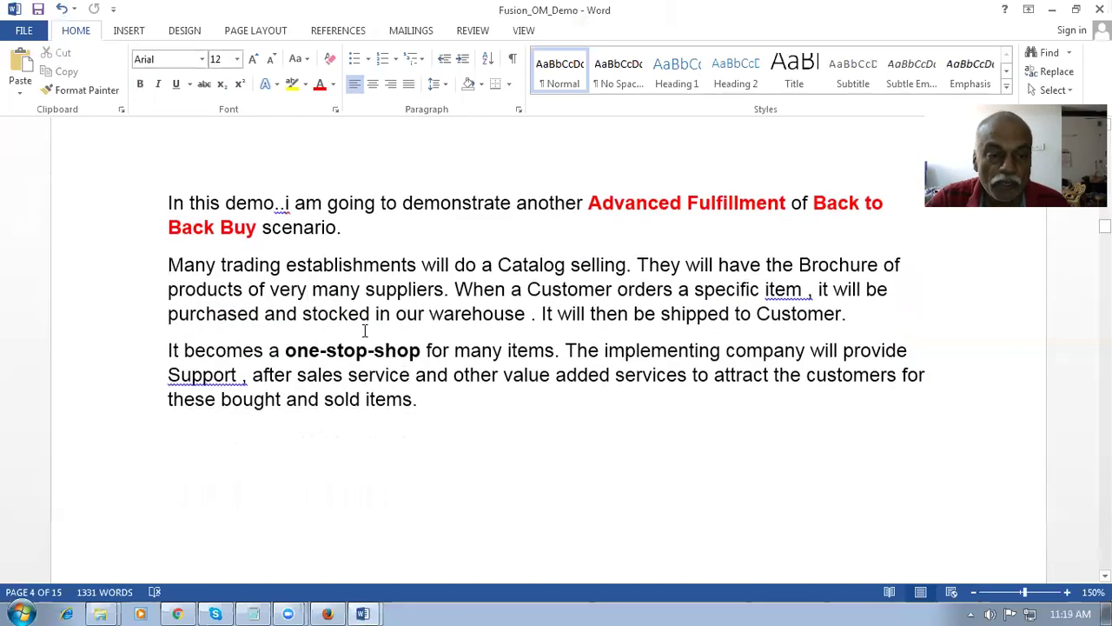
{"action": "left_click_drag", "start_coordinate": [222, 265], "coordinate": [419, 265]}
{"action": "left_click_drag", "start_coordinate": [536, 271], "coordinate": [580, 270]}
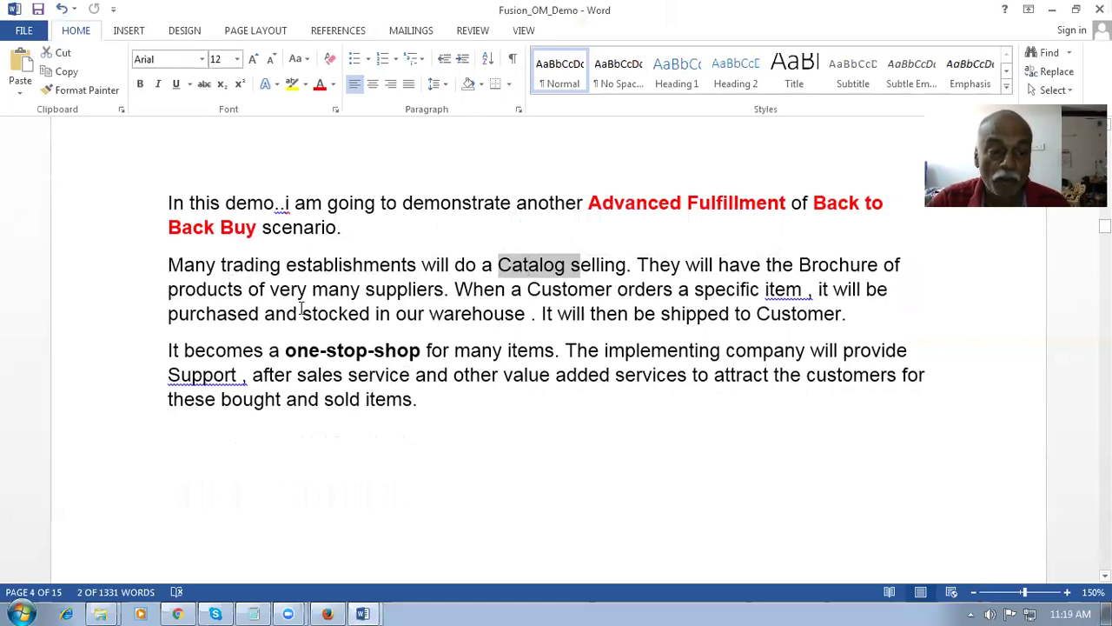
{"action": "left_click_drag", "start_coordinate": [218, 315], "coordinate": [468, 327]}
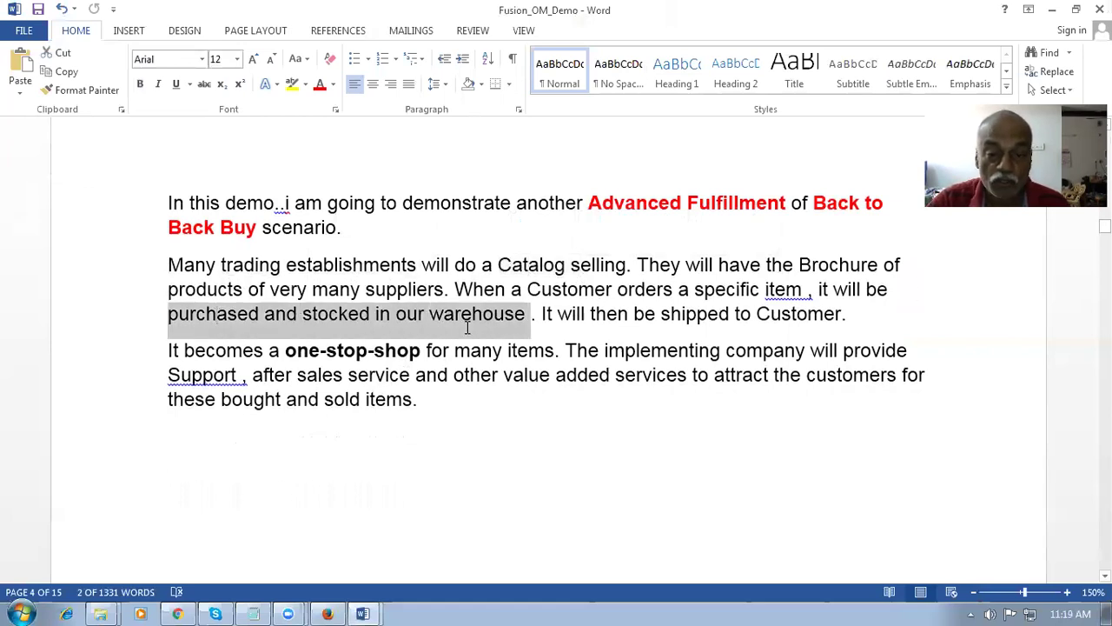
{"action": "left_click_drag", "start_coordinate": [663, 318], "coordinate": [847, 304]}
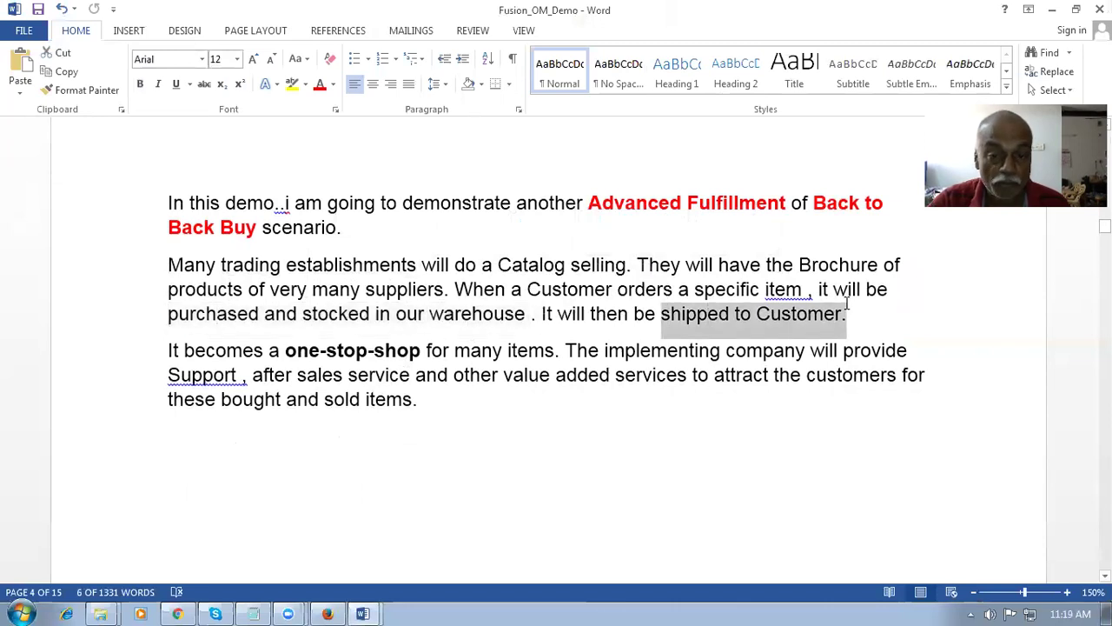
{"action": "left_click_drag", "start_coordinate": [483, 265], "coordinate": [543, 319]}
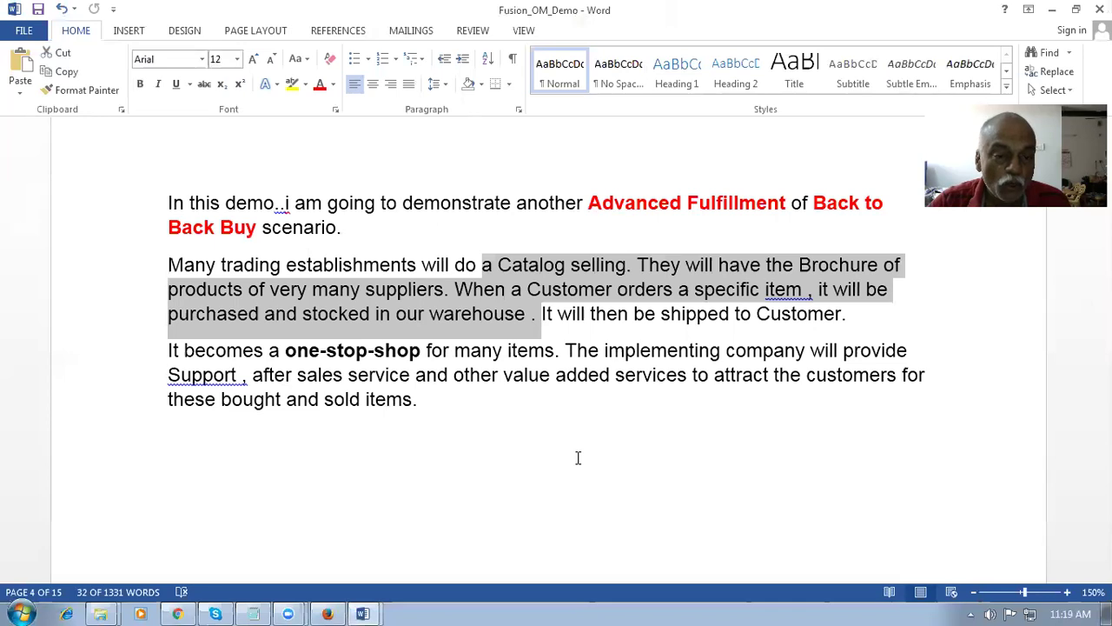
{"action": "left_click", "coordinate": [533, 427]}
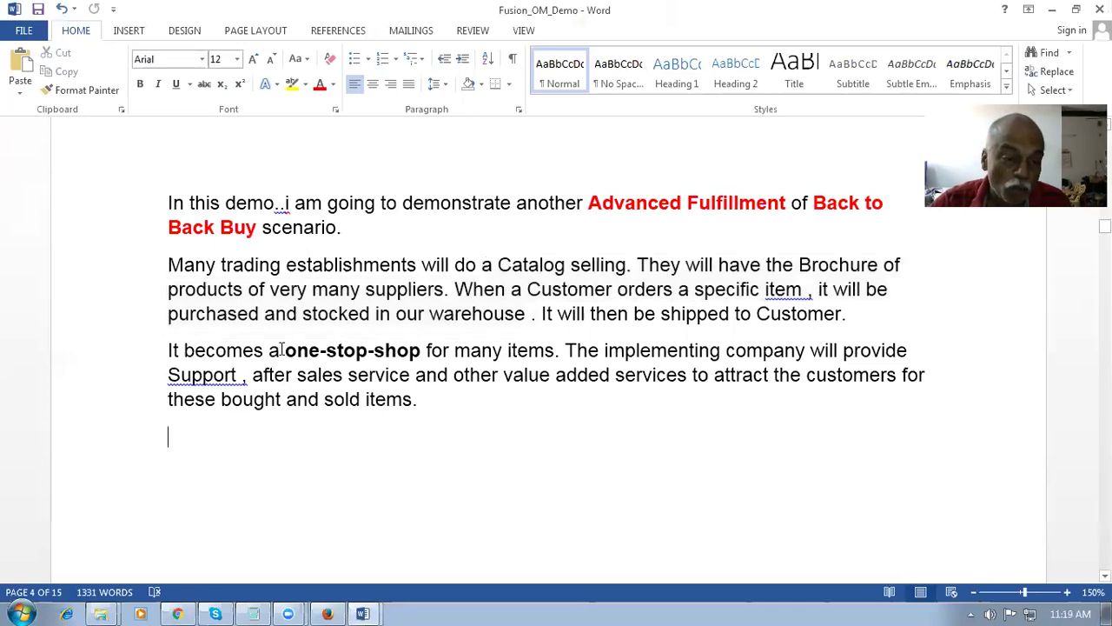
{"action": "left_click_drag", "start_coordinate": [293, 350], "coordinate": [424, 352]}
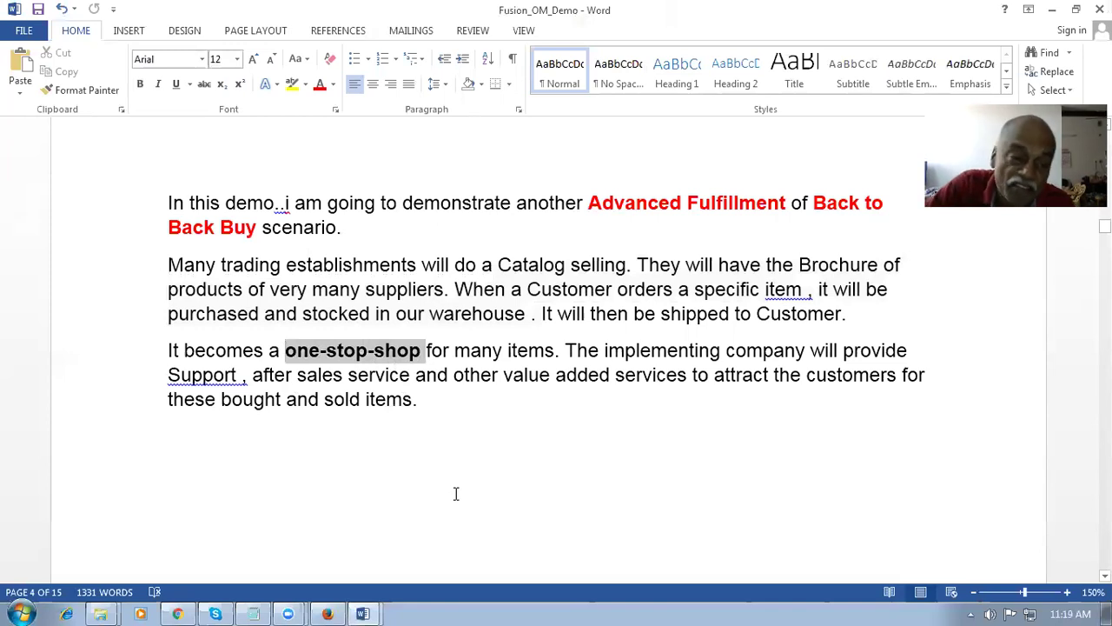
{"action": "left_click_drag", "start_coordinate": [499, 265], "coordinate": [608, 276]}
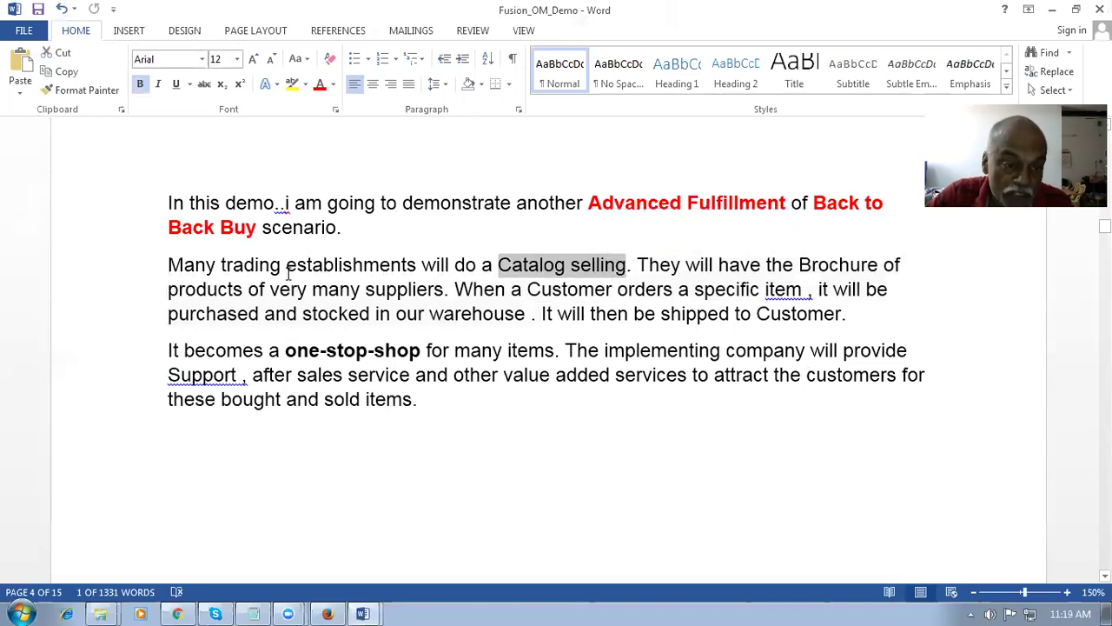
{"action": "left_click_drag", "start_coordinate": [257, 266], "coordinate": [424, 350]}
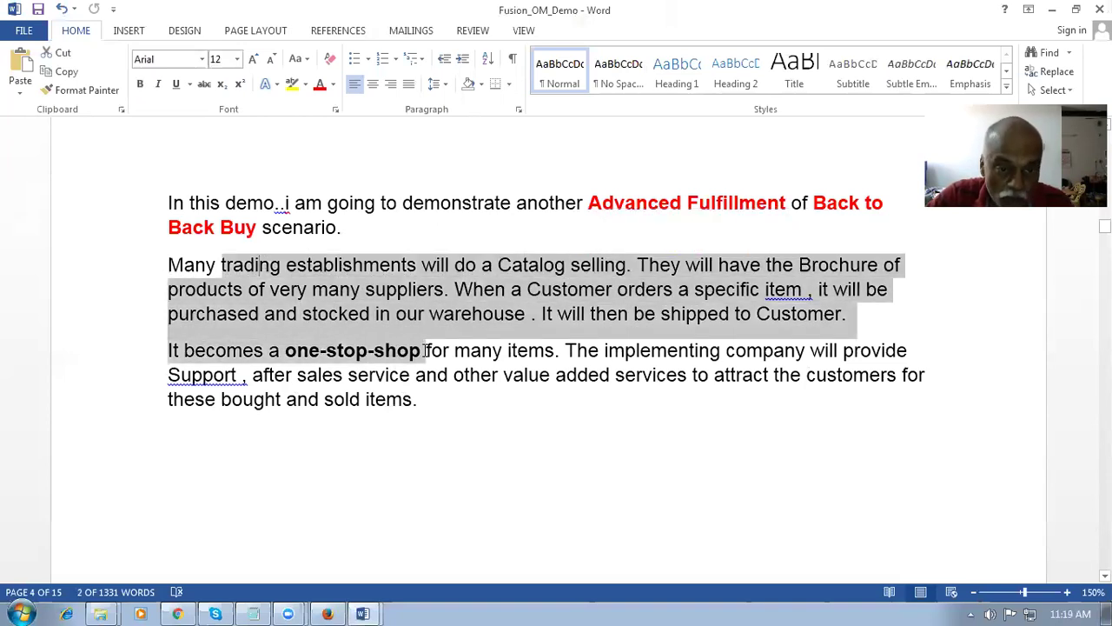
{"action": "left_click_drag", "start_coordinate": [424, 350], "coordinate": [567, 356]}
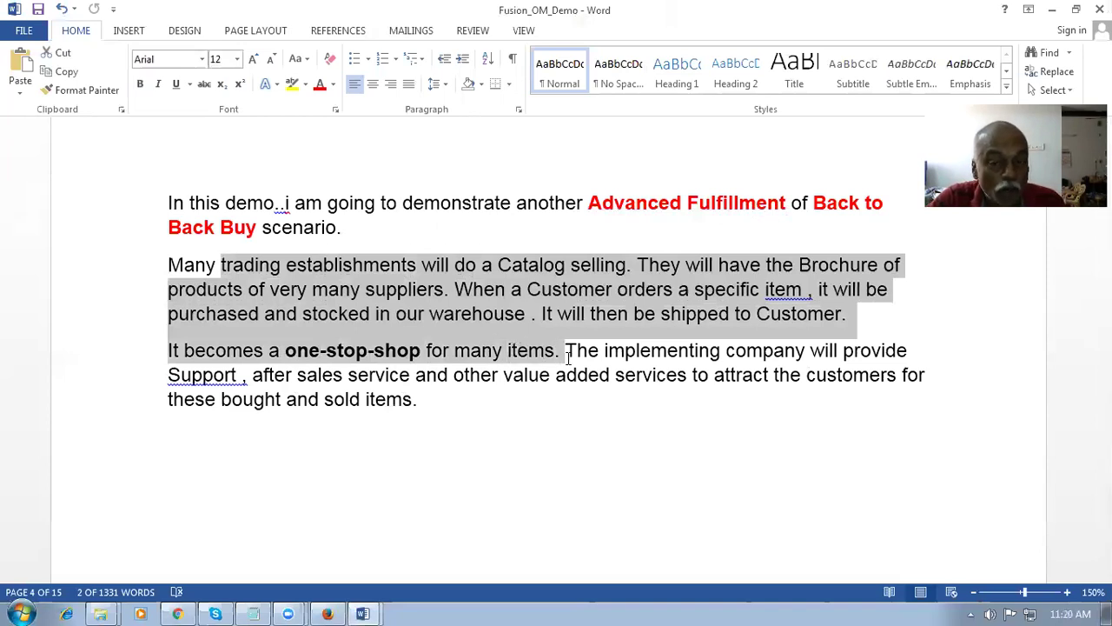
{"action": "left_click", "coordinate": [533, 461]}
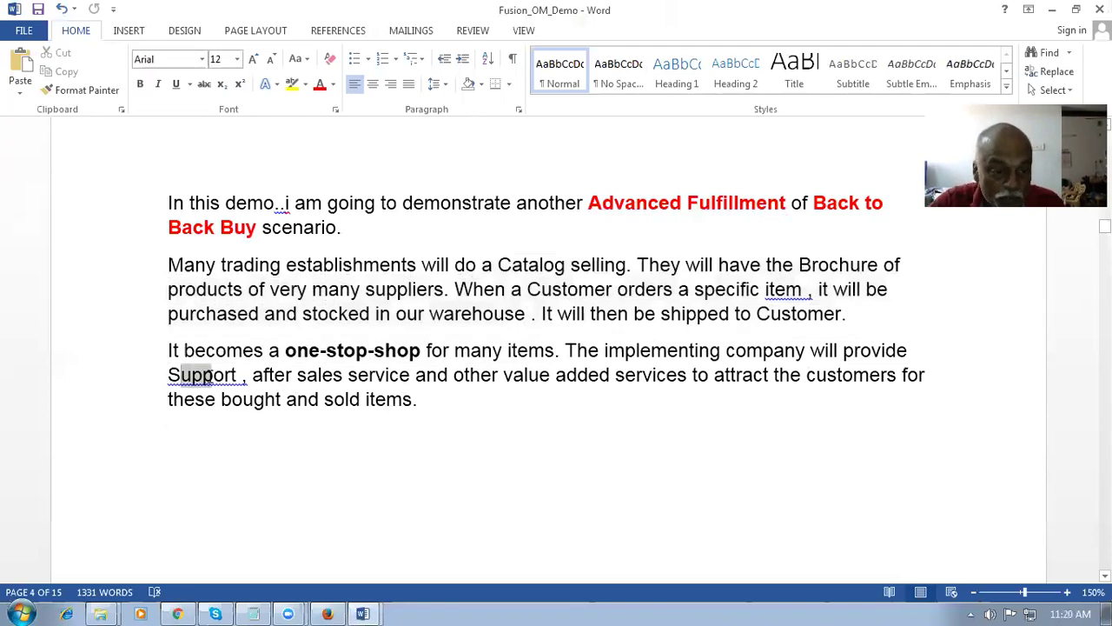
{"action": "left_click_drag", "start_coordinate": [252, 376], "coordinate": [437, 379]}
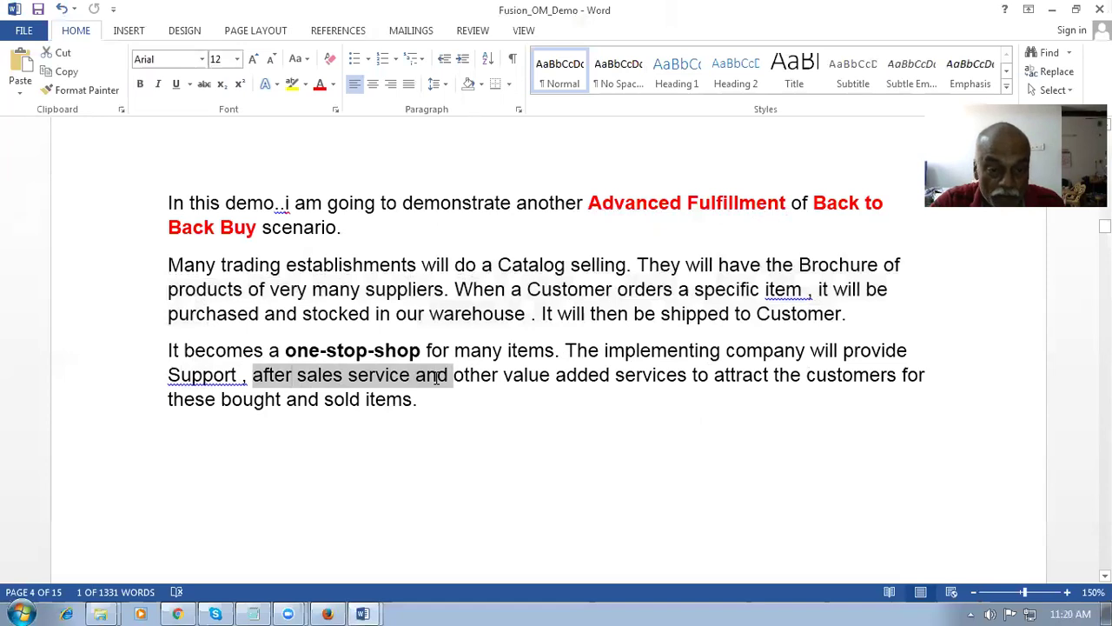
{"action": "left_click", "coordinate": [490, 391]}
{"action": "left_click_drag", "start_coordinate": [492, 380], "coordinate": [691, 380]}
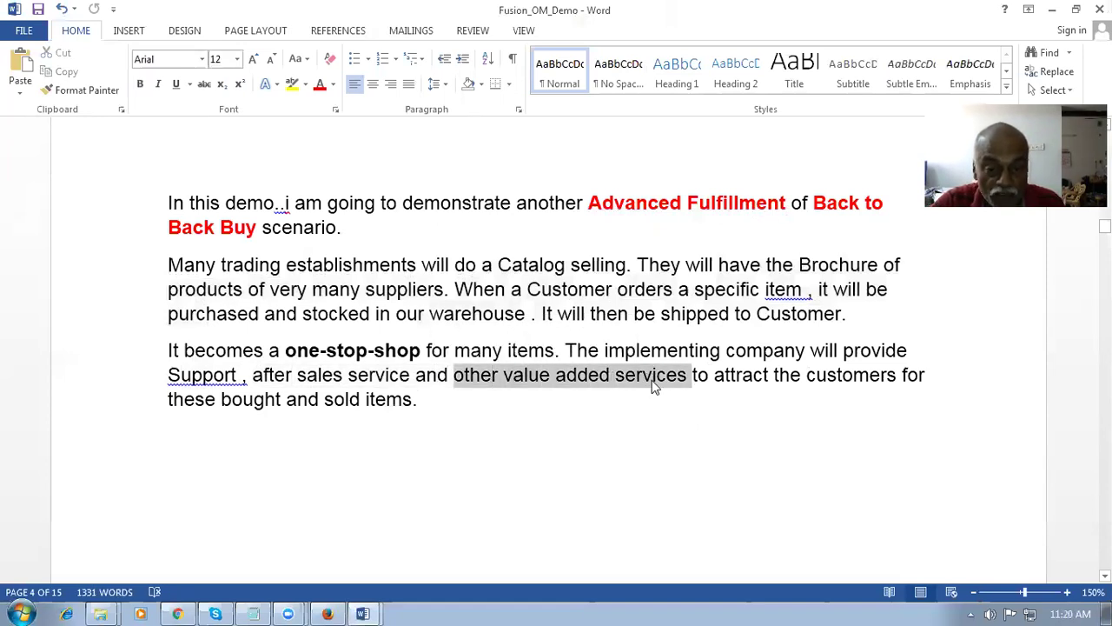
{"action": "left_click", "coordinate": [639, 434]}
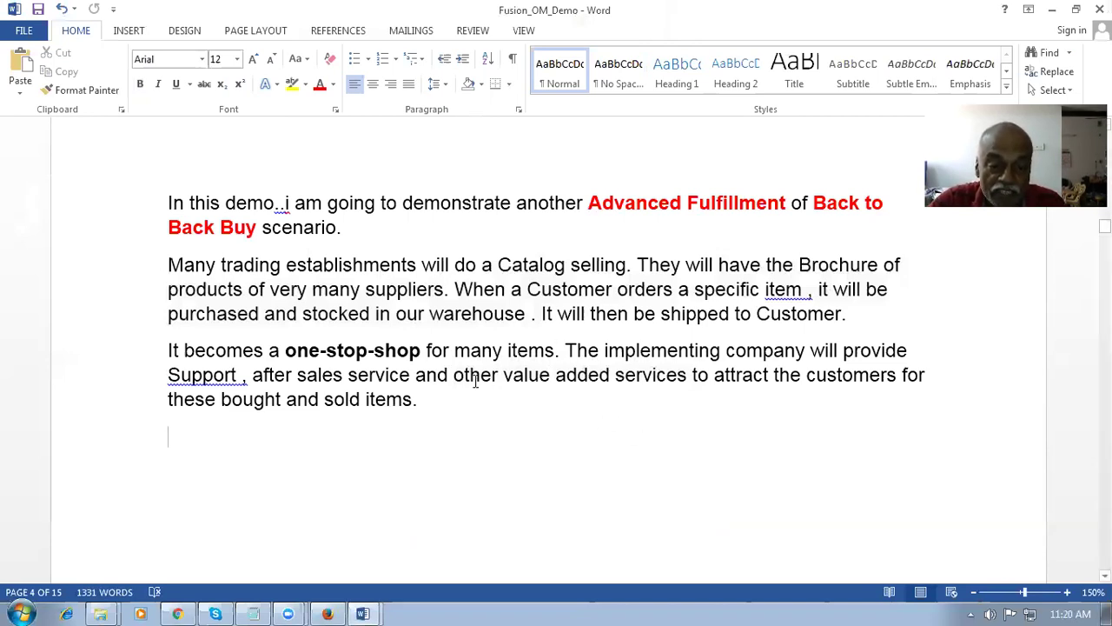
{"action": "left_click_drag", "start_coordinate": [470, 374], "coordinate": [692, 375]}
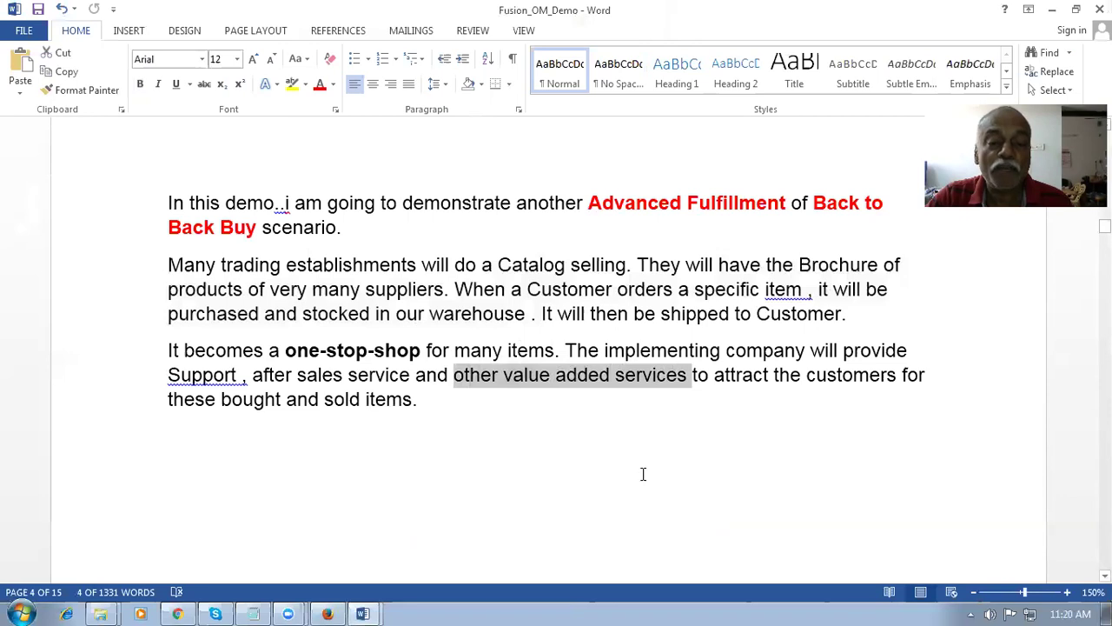
{"action": "left_click", "coordinate": [639, 471]}
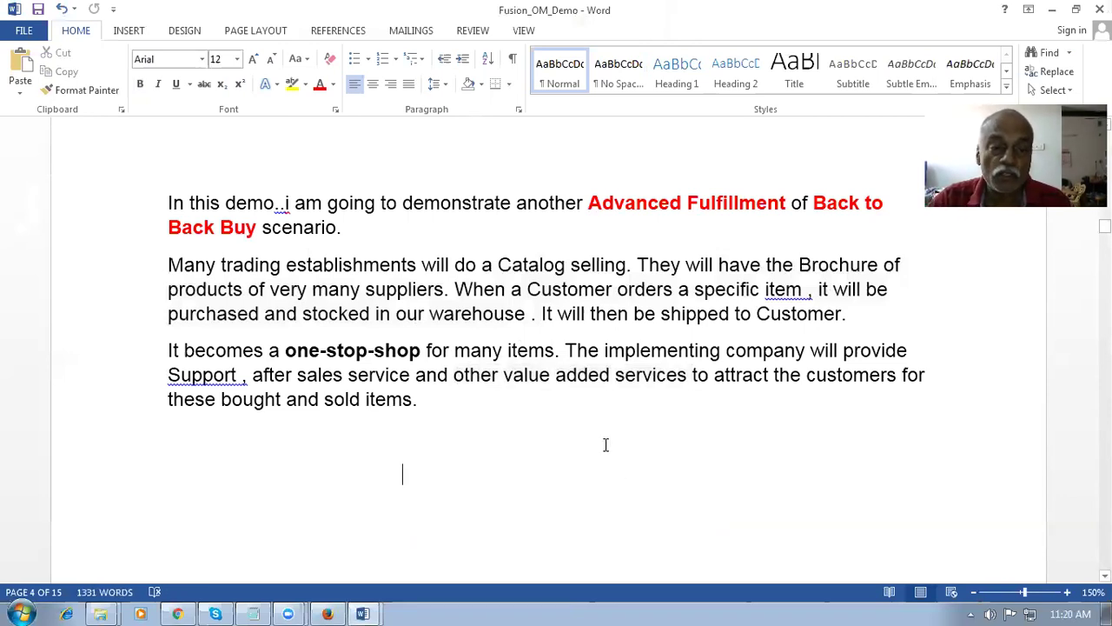
{"action": "left_click_drag", "start_coordinate": [294, 204], "coordinate": [313, 390]}
{"action": "left_click", "coordinate": [461, 484]}
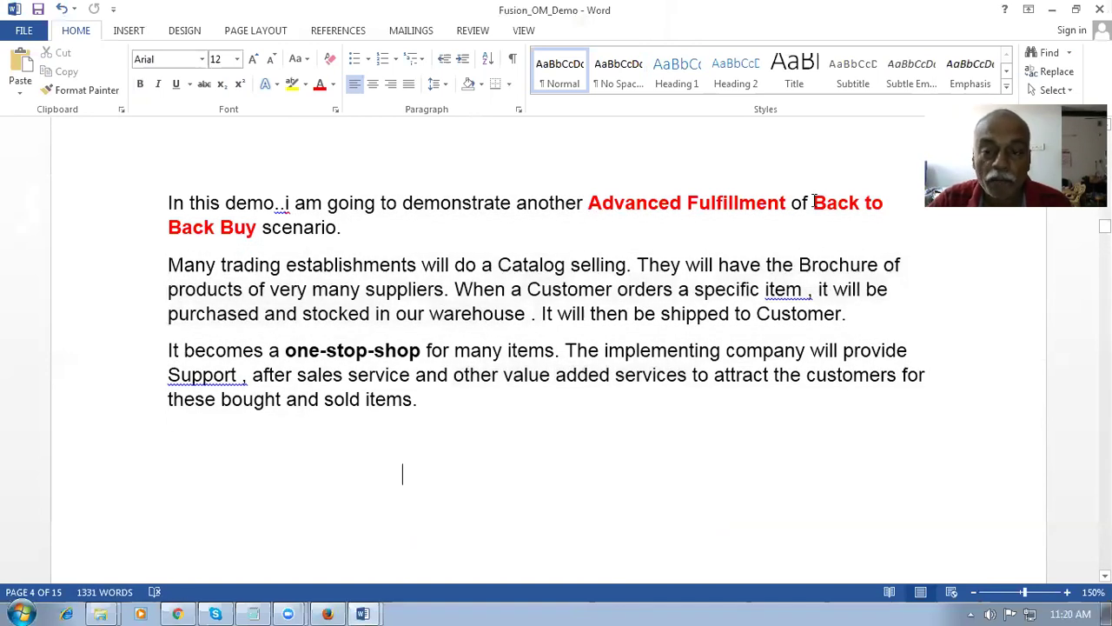
{"action": "left_click_drag", "start_coordinate": [812, 203], "coordinate": [821, 235]}
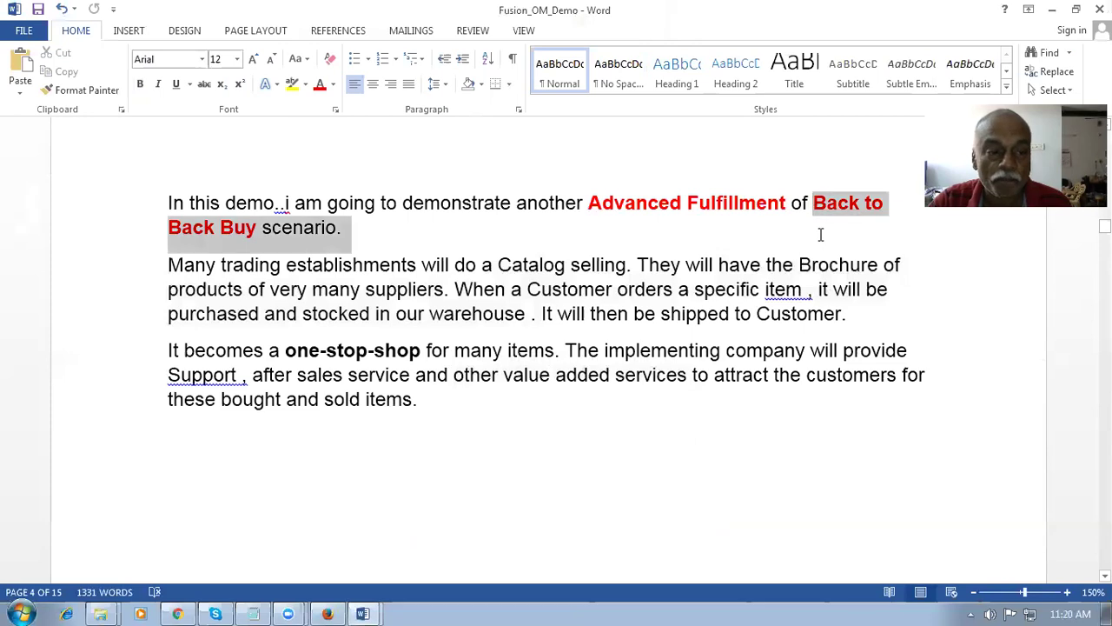
- Sign in through the Environment page's ERP and SCM Cloud Login to the Vision home page
{"action": "left_click", "coordinate": [174, 612]}
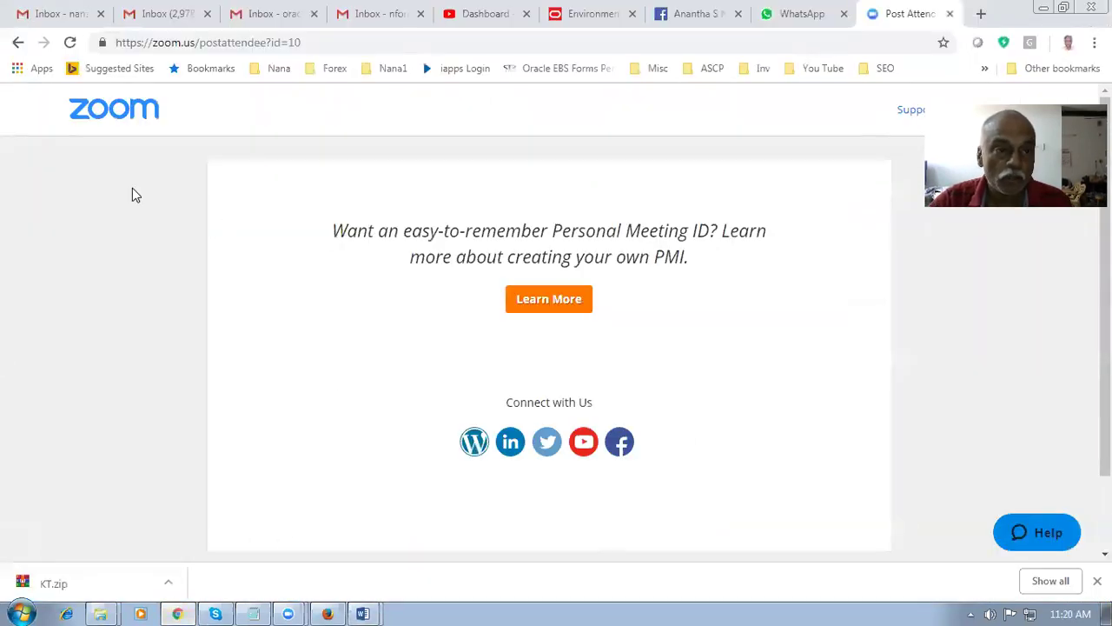
{"action": "left_click", "coordinate": [594, 14]}
{"action": "left_click", "coordinate": [278, 321]}
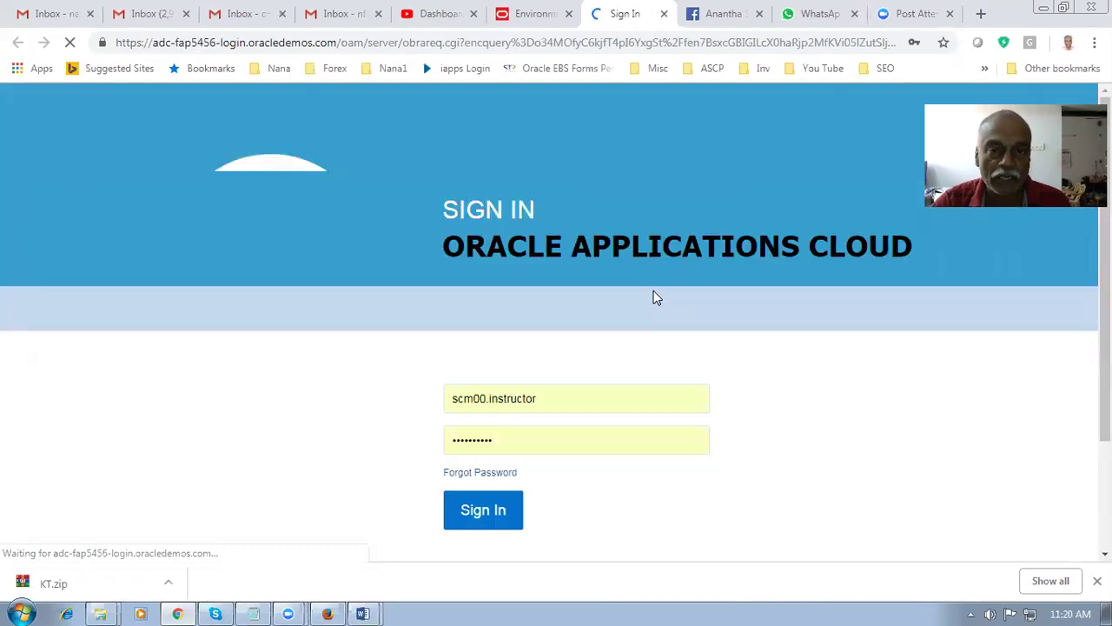
{"action": "left_click", "coordinate": [484, 515]}
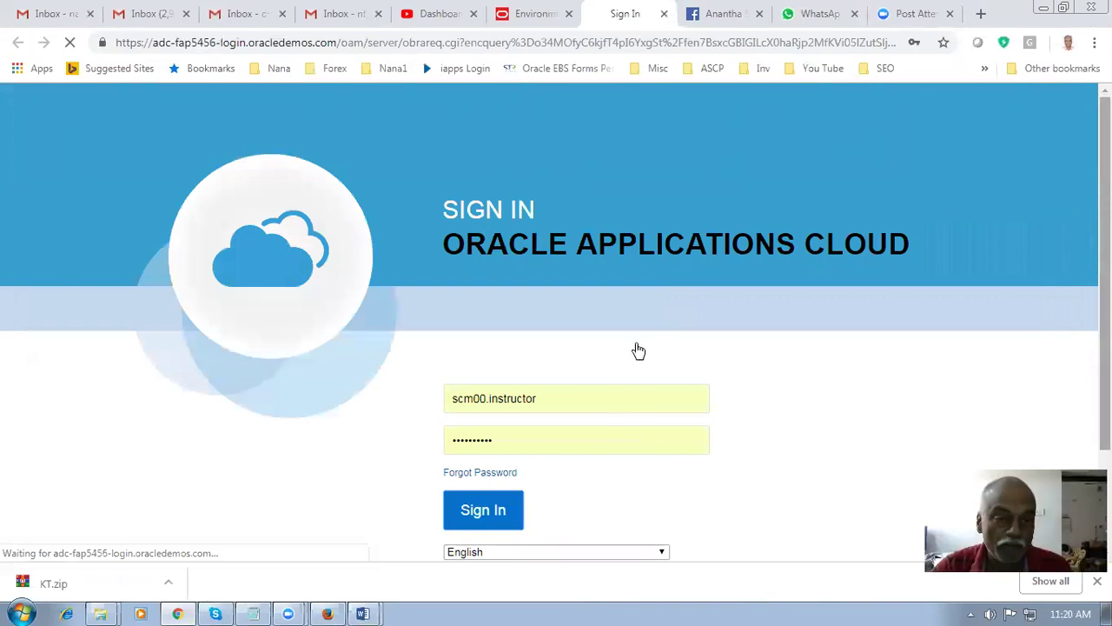
{"action": "key", "text": "ctrl+plus"}
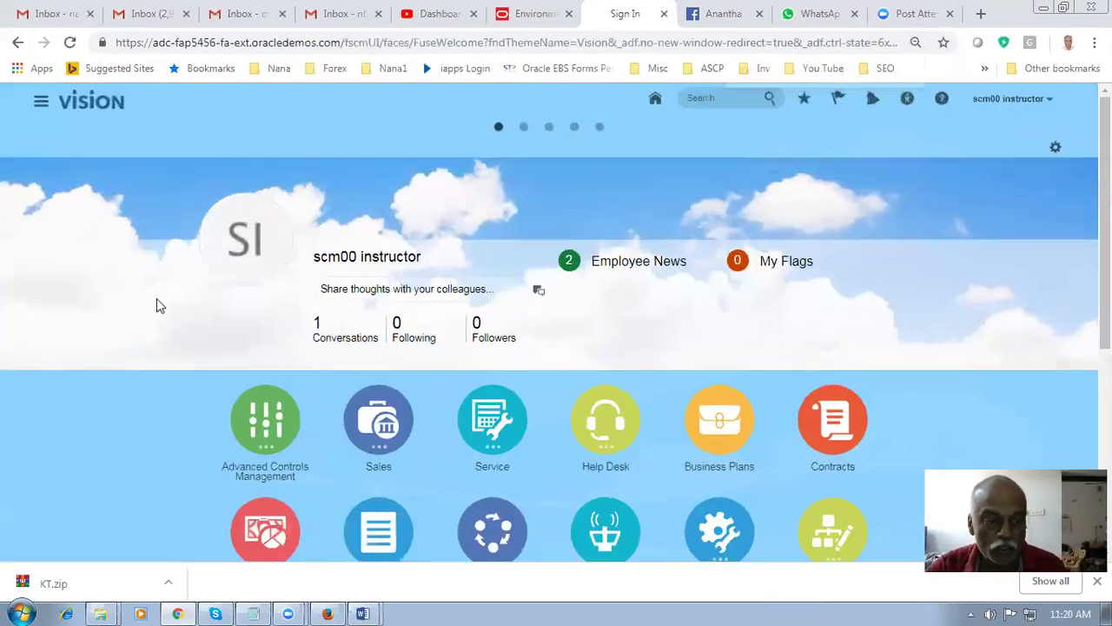
{"action": "scroll", "coordinate": [157, 298], "scroll_direction": "down", "scroll_amount": 2}
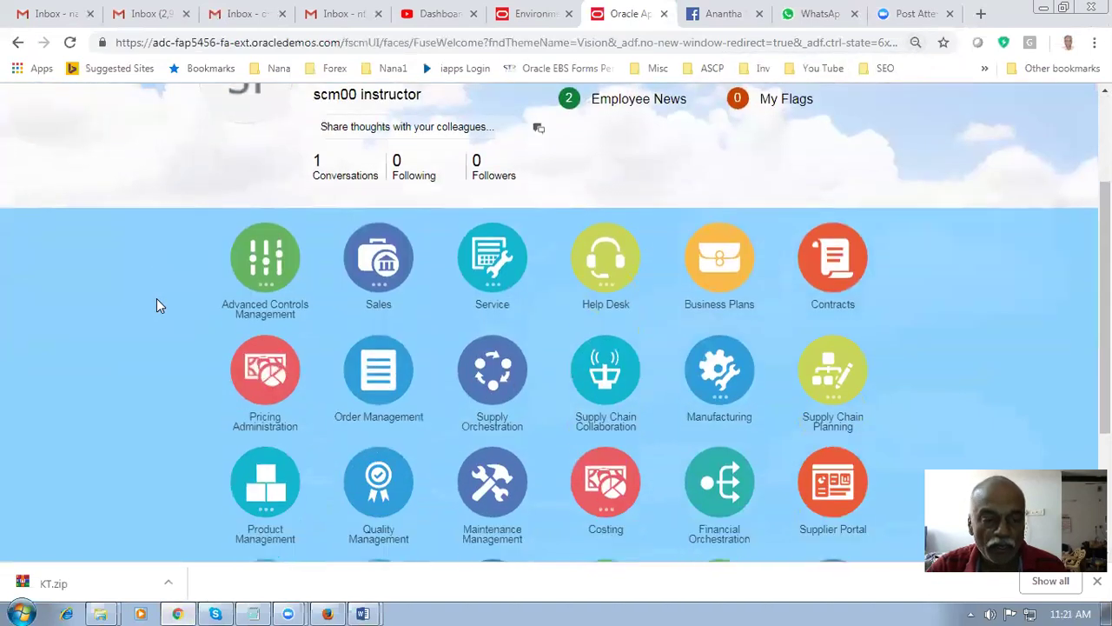
- Open Order Management and set the new order's business unit to US1 Business Unit
{"action": "left_click", "coordinate": [374, 373]}
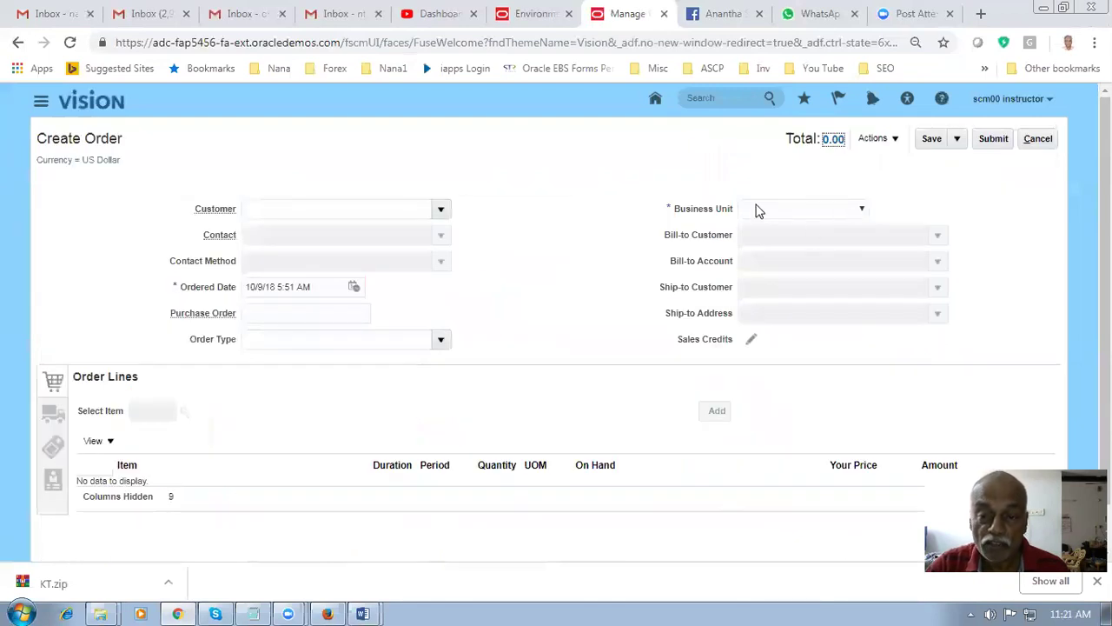
{"action": "left_click", "coordinate": [862, 209]}
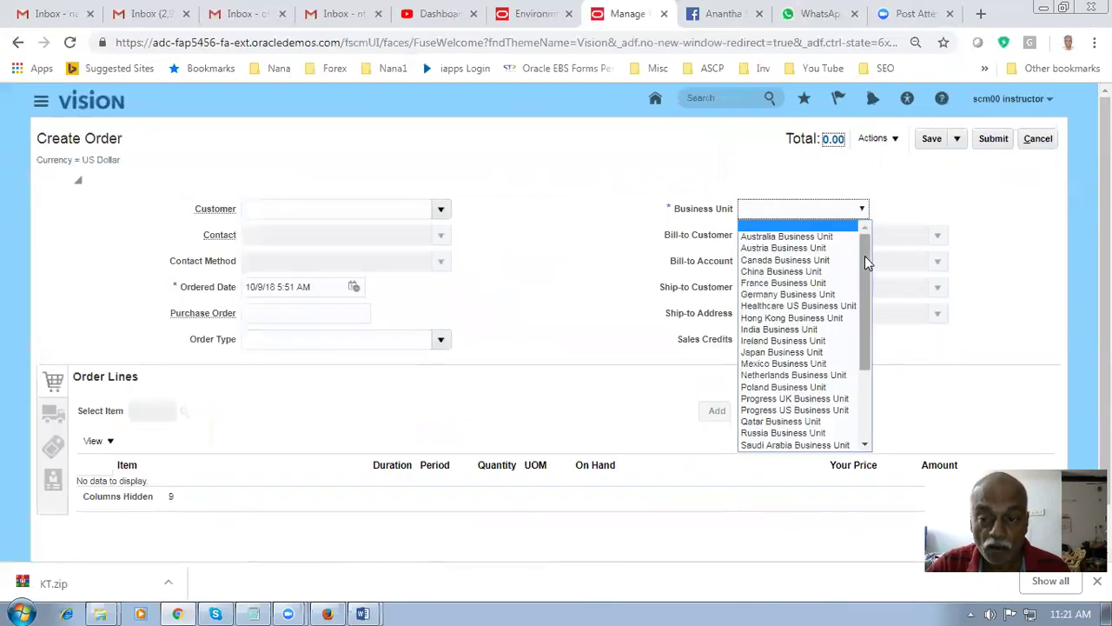
{"action": "left_click_drag", "start_coordinate": [867, 261], "coordinate": [869, 368]}
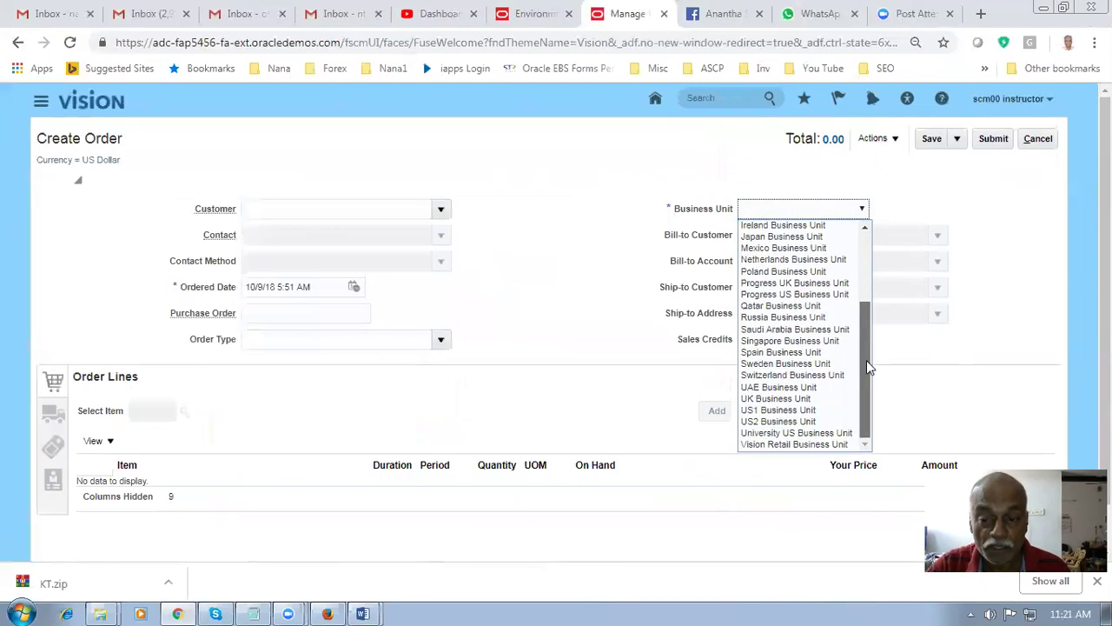
{"action": "left_click", "coordinate": [782, 409]}
- Search 'comp' and choose Computer Service and Rentals as the order's customer
{"action": "left_click", "coordinate": [375, 207]}
{"action": "type", "text": "comp"}
{"action": "left_click", "coordinate": [384, 232]}
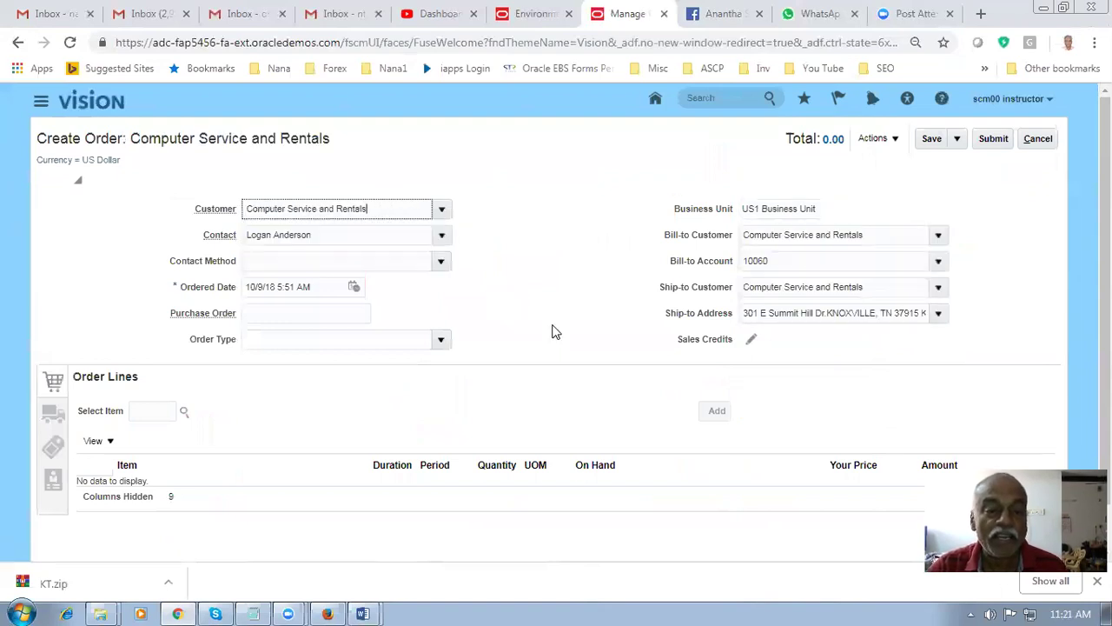
{"action": "key", "text": "ctrl+plus"}
- Search for item a00_b2b and point out its Out of Stock message
{"action": "left_click", "coordinate": [160, 452]}
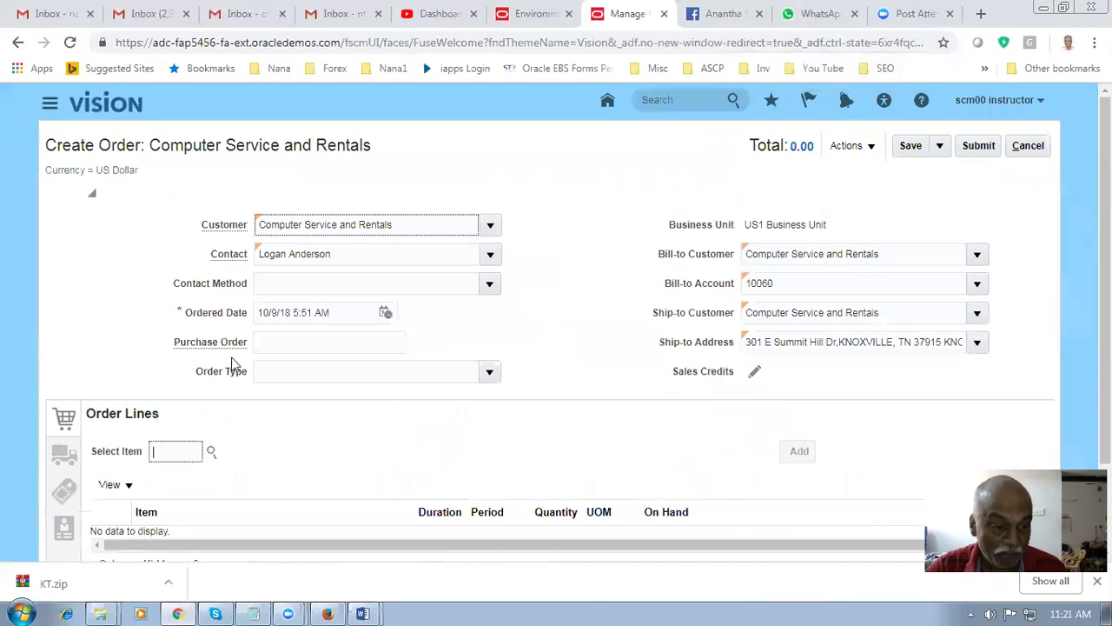
{"action": "type", "text": "a00_b2b_b"}
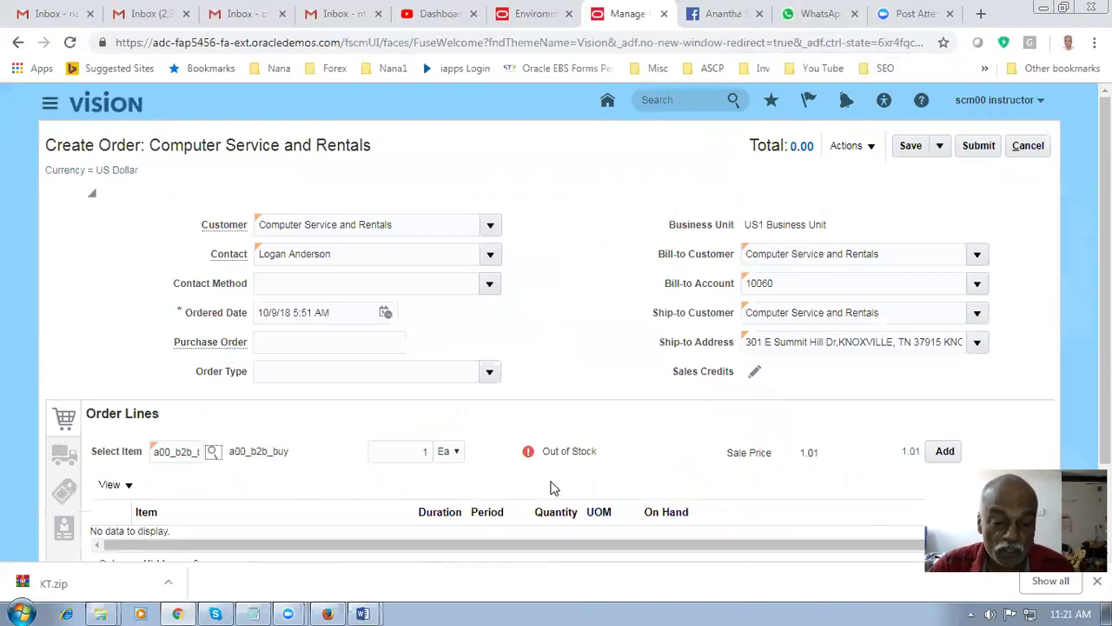
{"action": "left_click_drag", "start_coordinate": [550, 454], "coordinate": [583, 457]}
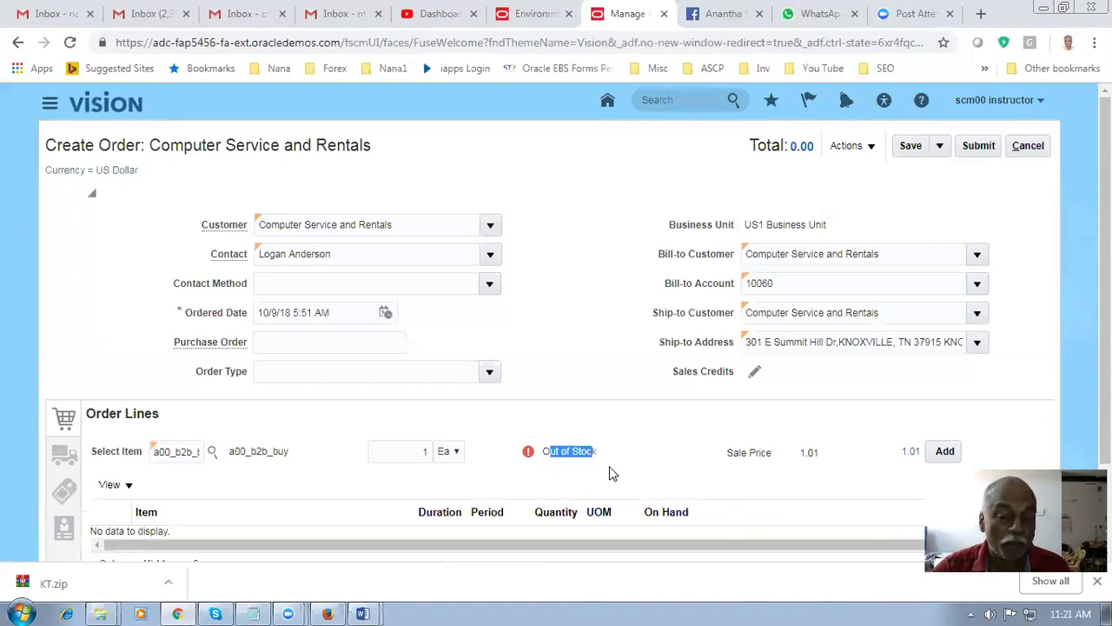
{"action": "left_click", "coordinate": [779, 502]}
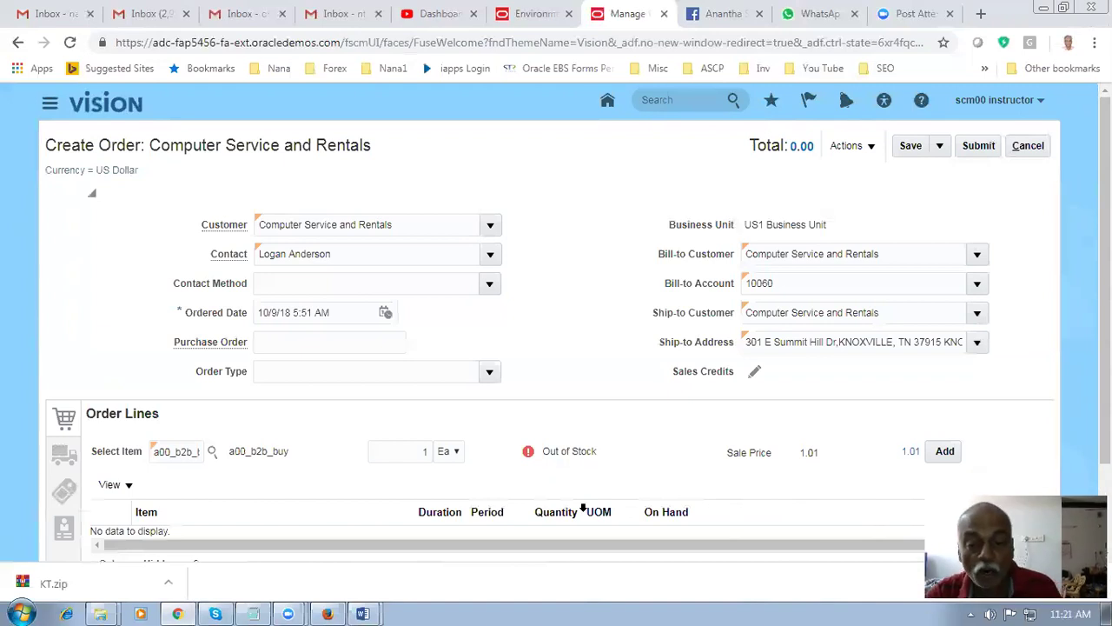
{"action": "left_click_drag", "start_coordinate": [552, 452], "coordinate": [613, 458]}
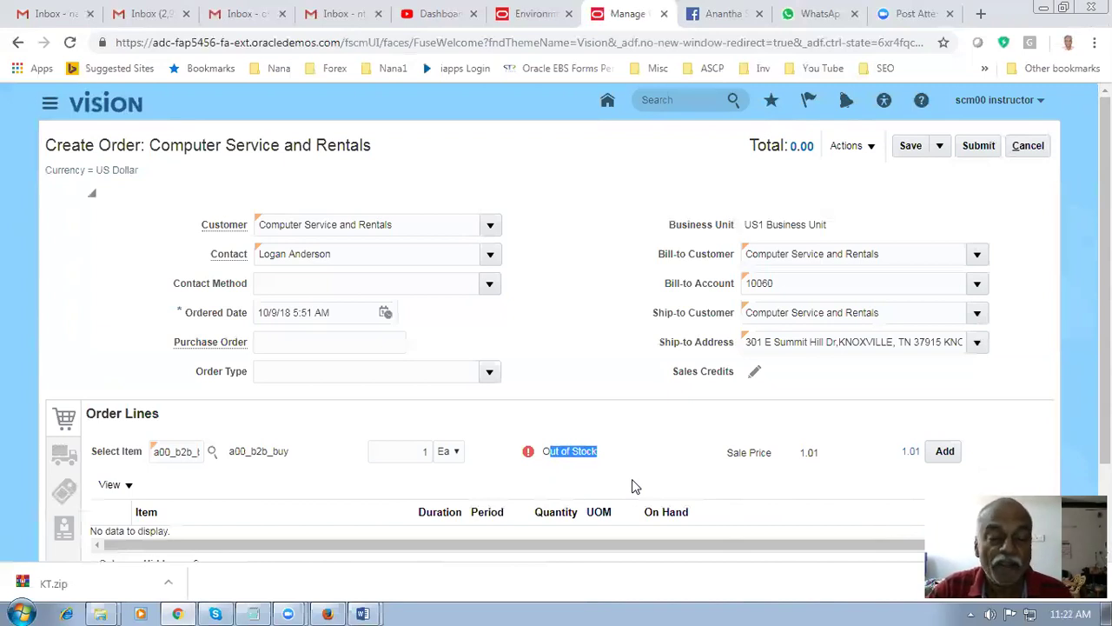
{"action": "left_click", "coordinate": [612, 469]}
{"action": "left_click_drag", "start_coordinate": [548, 456], "coordinate": [571, 458]}
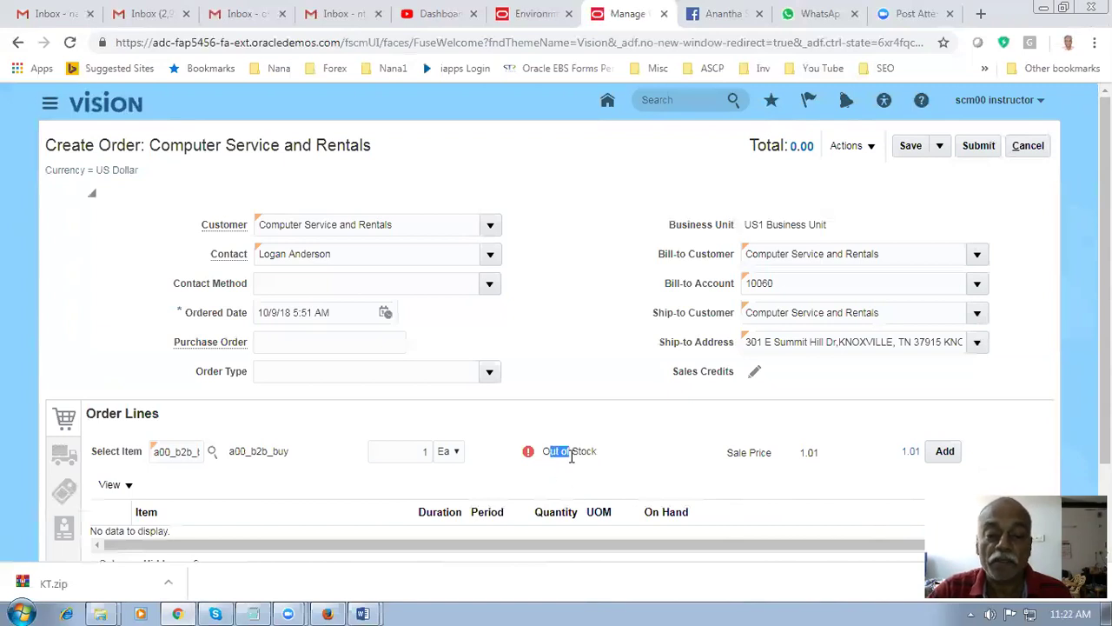
- Add a00_b2b_buy as order line 1 and bring up its shipment details
{"action": "left_click", "coordinate": [867, 467]}
{"action": "left_click", "coordinate": [942, 450]}
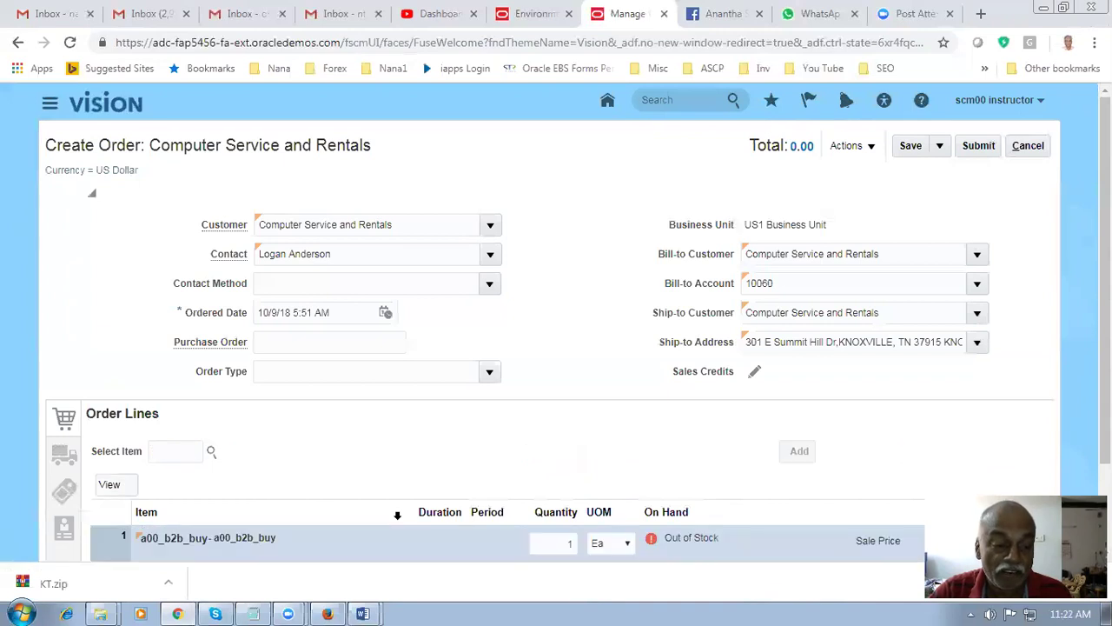
{"action": "left_click", "coordinate": [63, 455]}
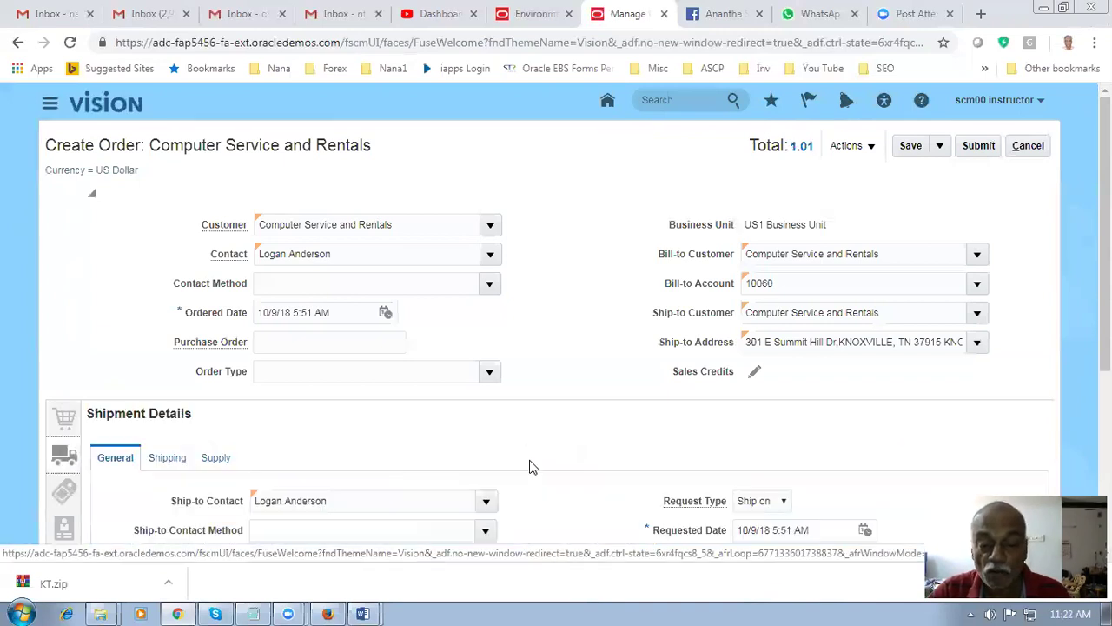
- Change the shipment's requested date to 10/12/18
{"action": "left_click", "coordinate": [746, 530]}
{"action": "key", "text": "Right"}
{"action": "key", "text": "Delete"}
{"action": "type", "text": "12"}
{"action": "key", "text": "Tab"}
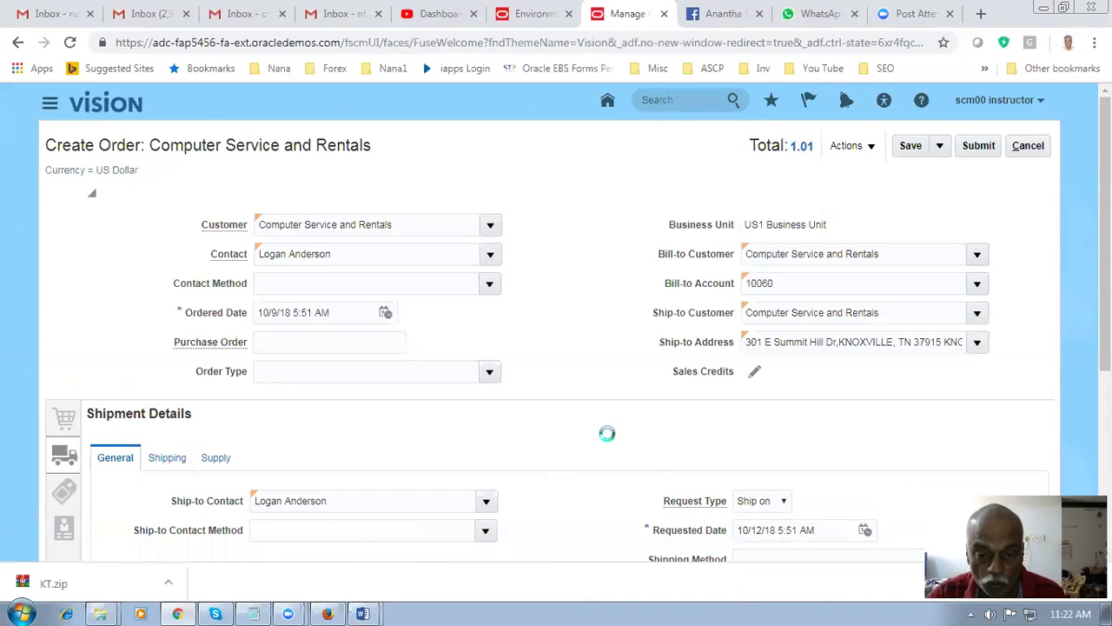
{"action": "key", "text": "ctrl+plus"}
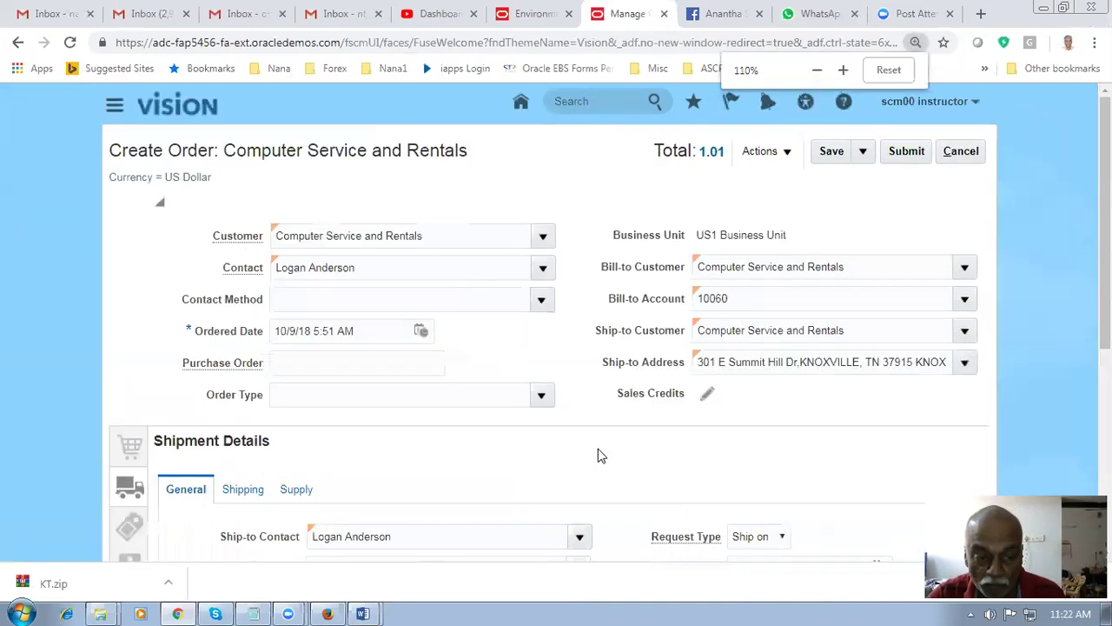
{"action": "key", "text": "ctrl+plus"}
{"action": "scroll", "coordinate": [597, 449], "scroll_direction": "down", "scroll_amount": 4}
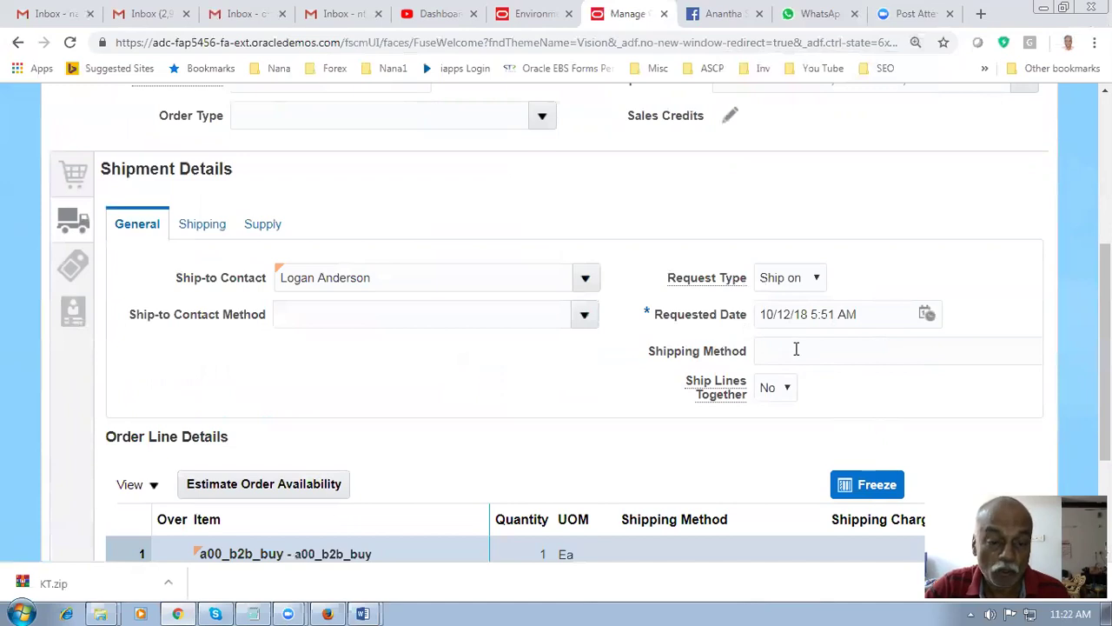
- Close the old Notepad notes without saving and launch a fresh Notepad
{"action": "left_click", "coordinate": [254, 614]}
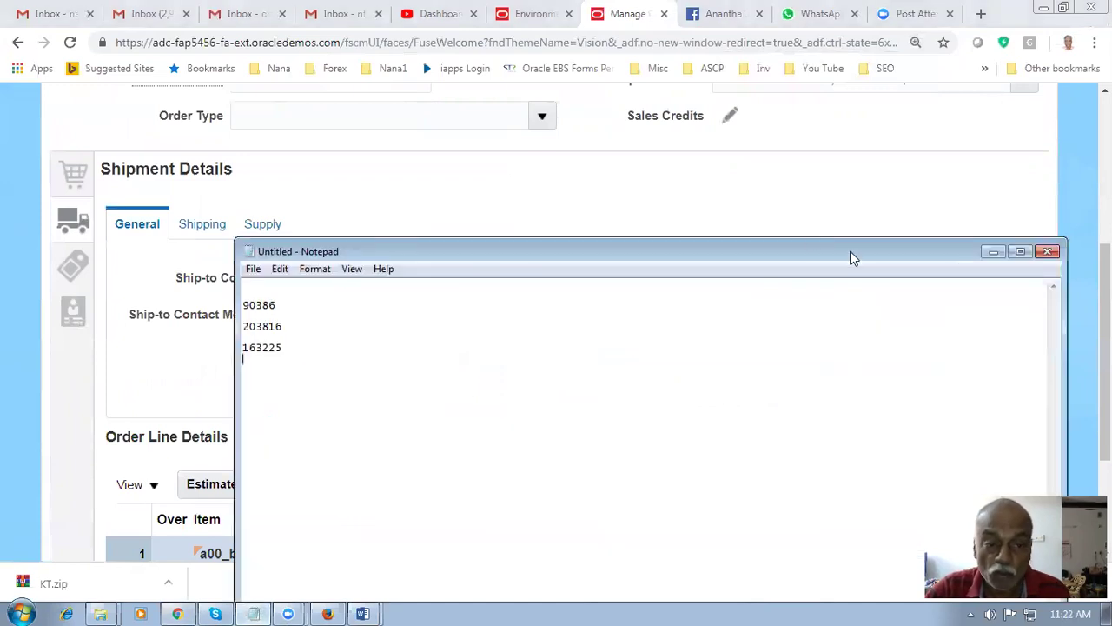
{"action": "left_click", "coordinate": [1048, 252]}
{"action": "key", "text": "Escape"}
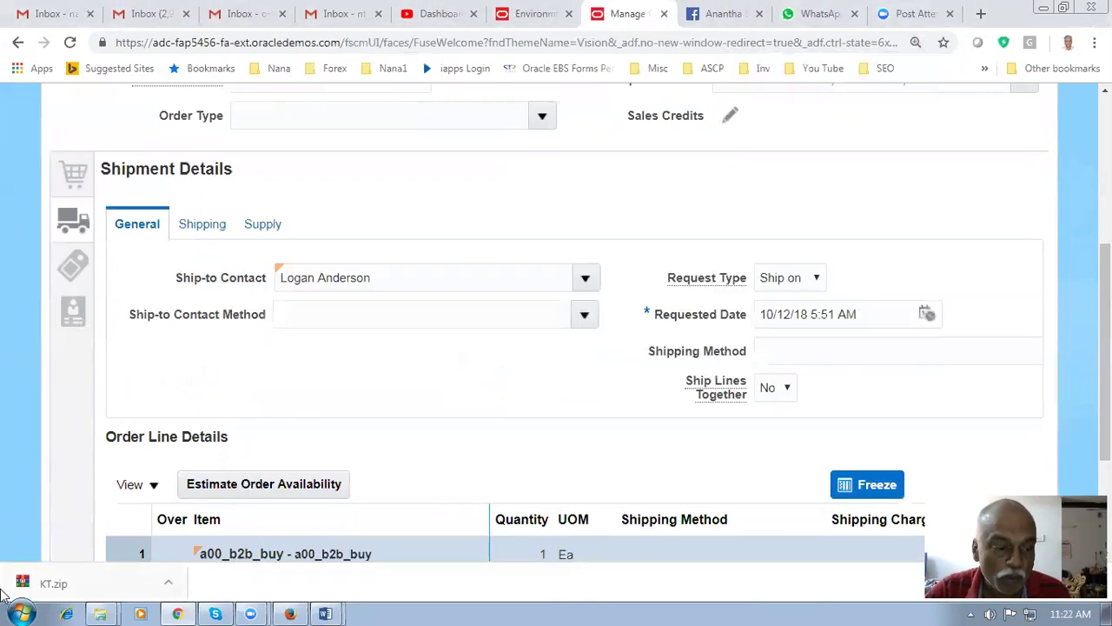
{"action": "left_click", "coordinate": [22, 612]}
{"action": "type", "text": "notepad"}
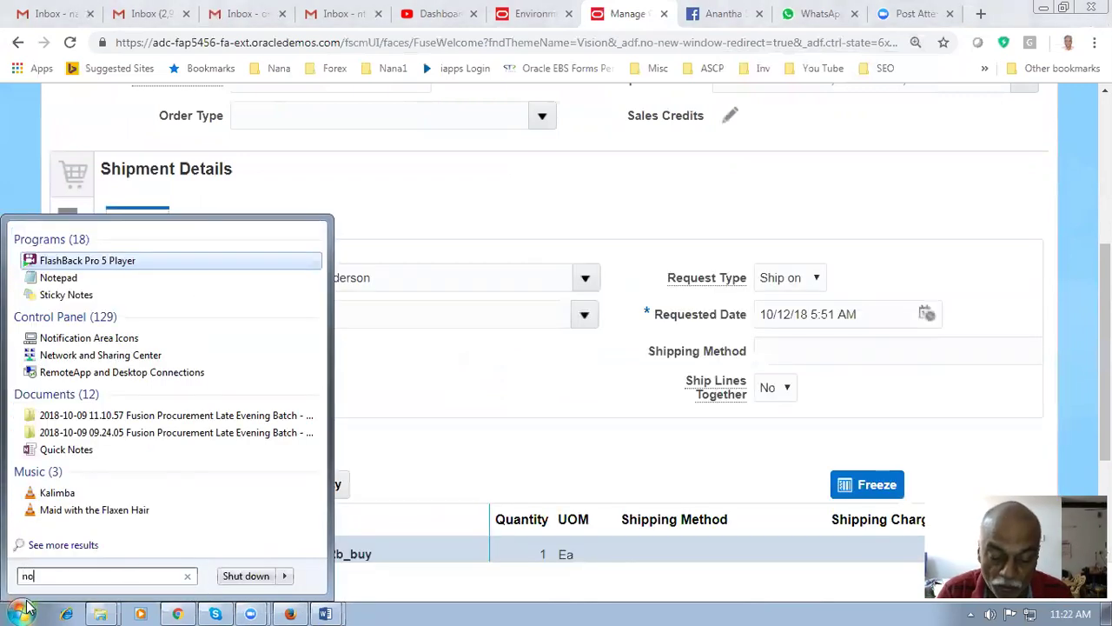
{"action": "key", "text": "Return"}
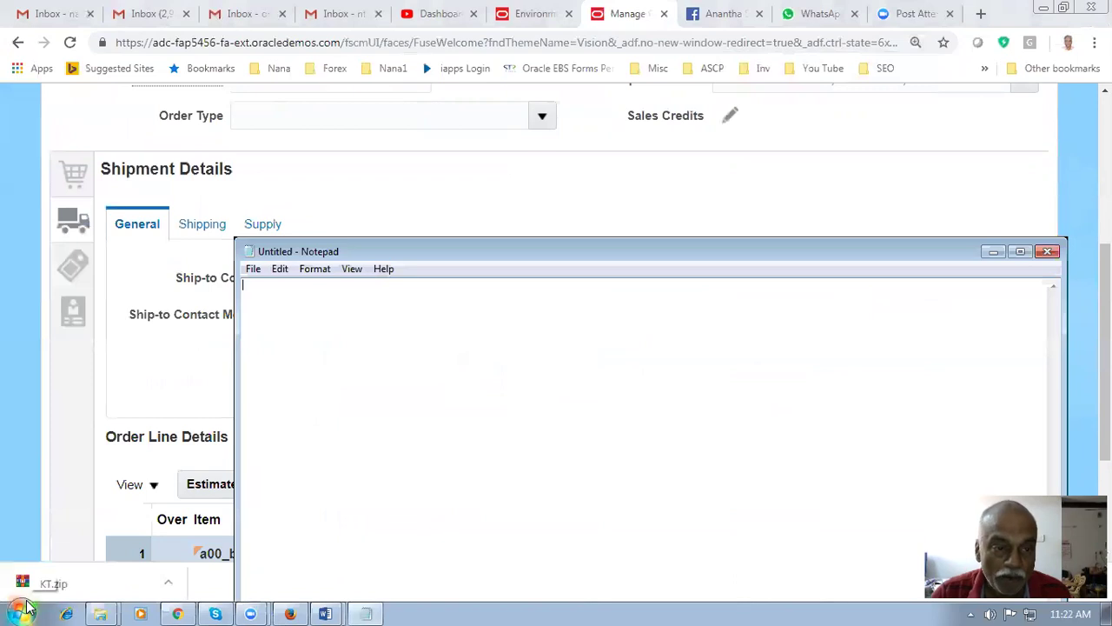
- Review the shipment's Supply tab, then save the order
{"action": "left_click", "coordinate": [11, 443]}
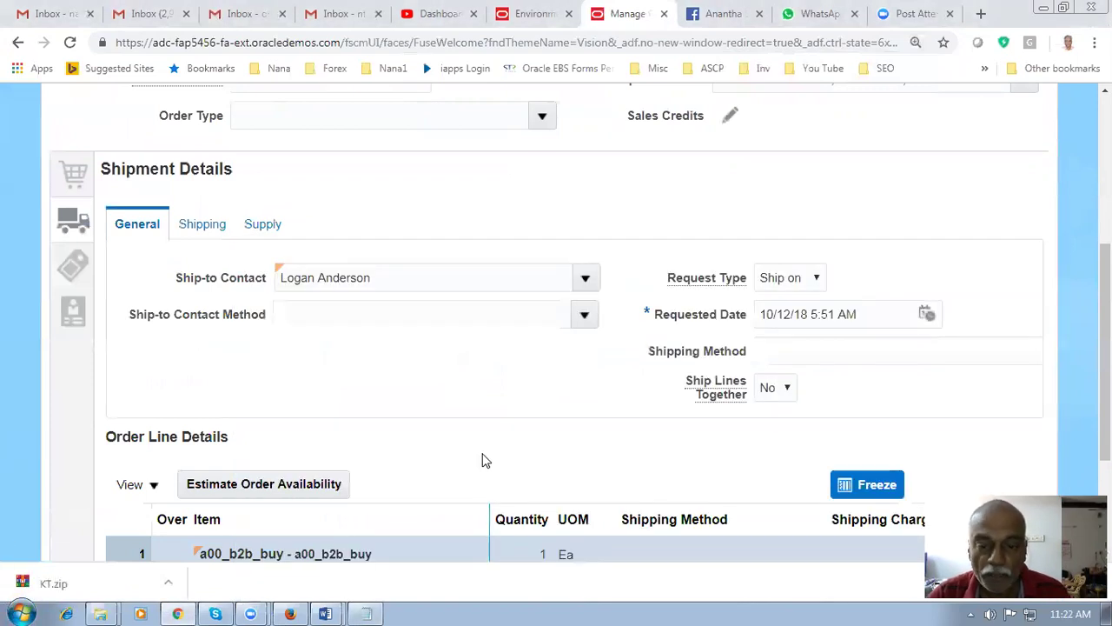
{"action": "scroll", "coordinate": [516, 459], "scroll_direction": "up", "scroll_amount": 3}
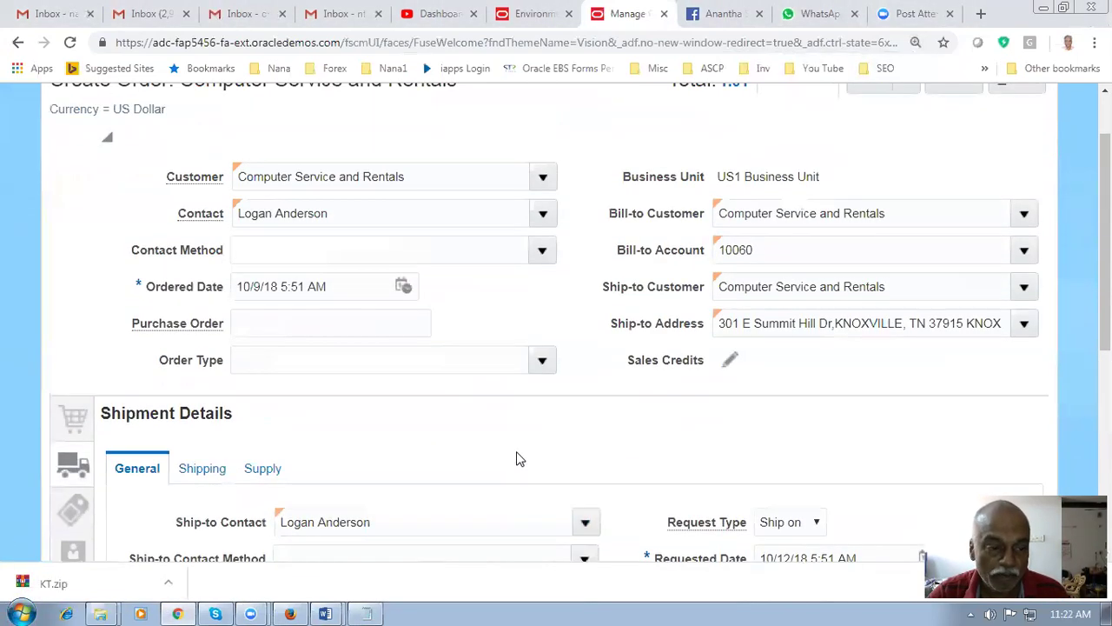
{"action": "left_click", "coordinate": [271, 474]}
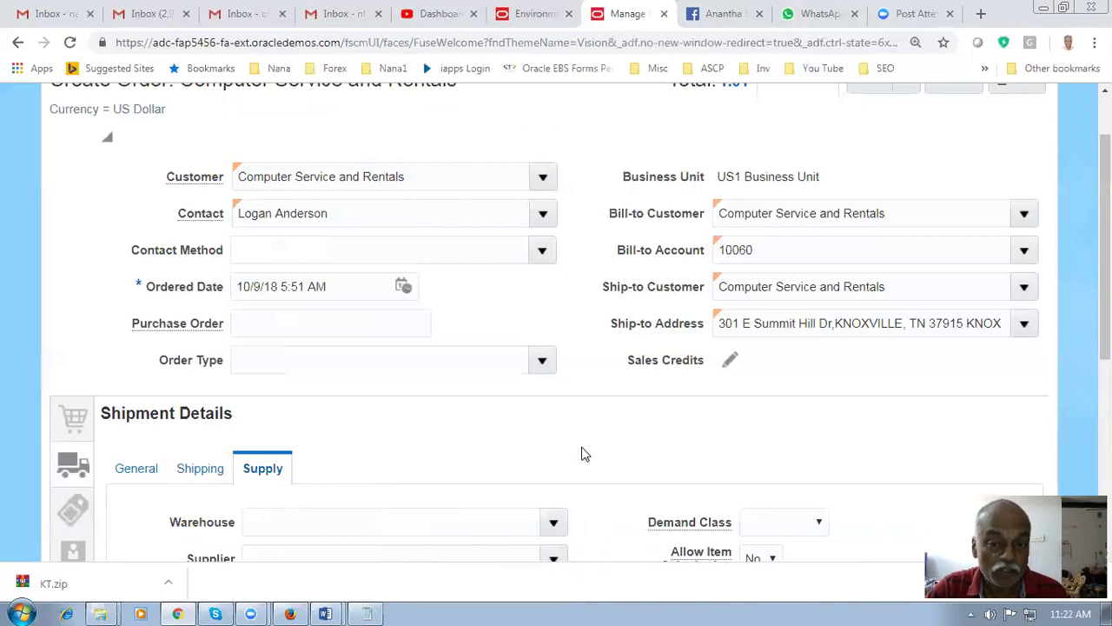
{"action": "scroll", "coordinate": [581, 451], "scroll_direction": "up", "scroll_amount": 2}
{"action": "left_click", "coordinate": [872, 160]}
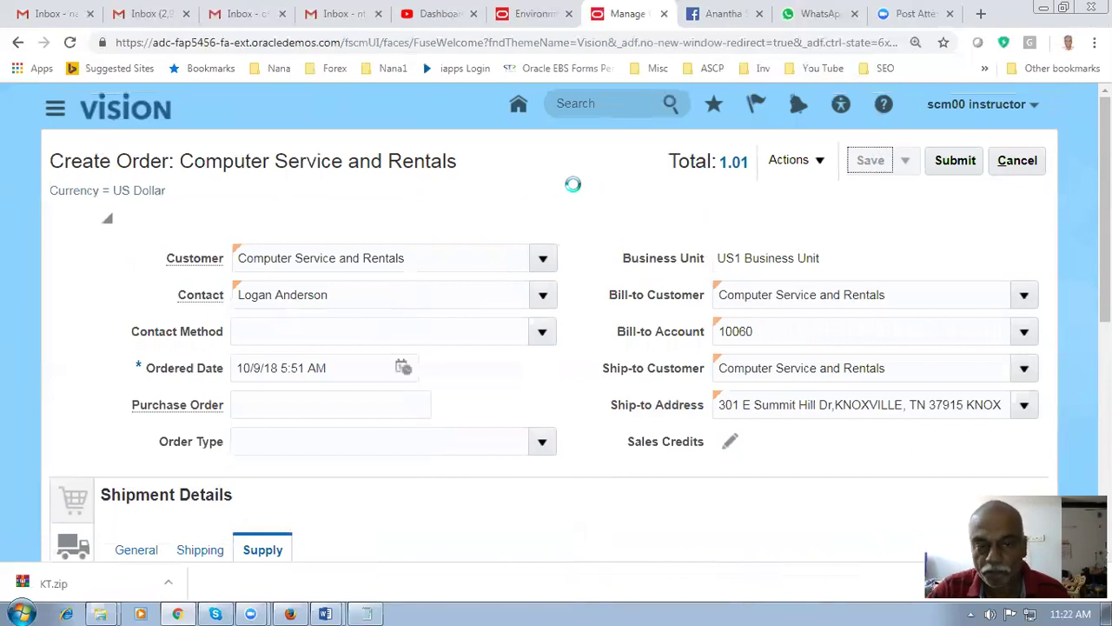
- Start a new Notepad line, then submit sales order 90387 and confirm the dialog
{"action": "left_click", "coordinate": [364, 613]}
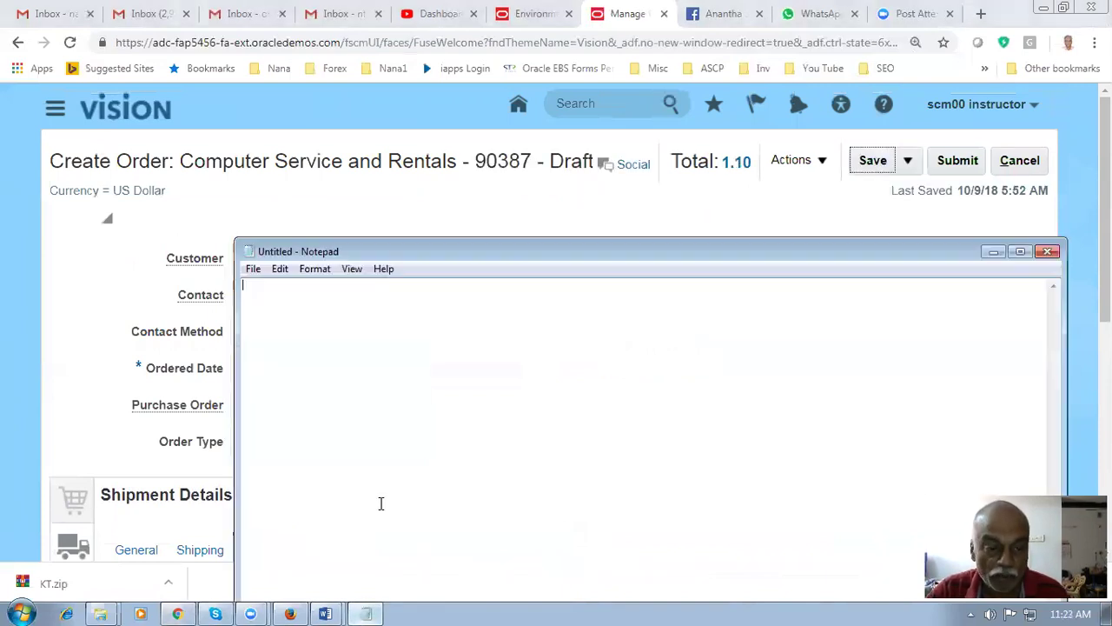
{"action": "key", "text": "Return"}
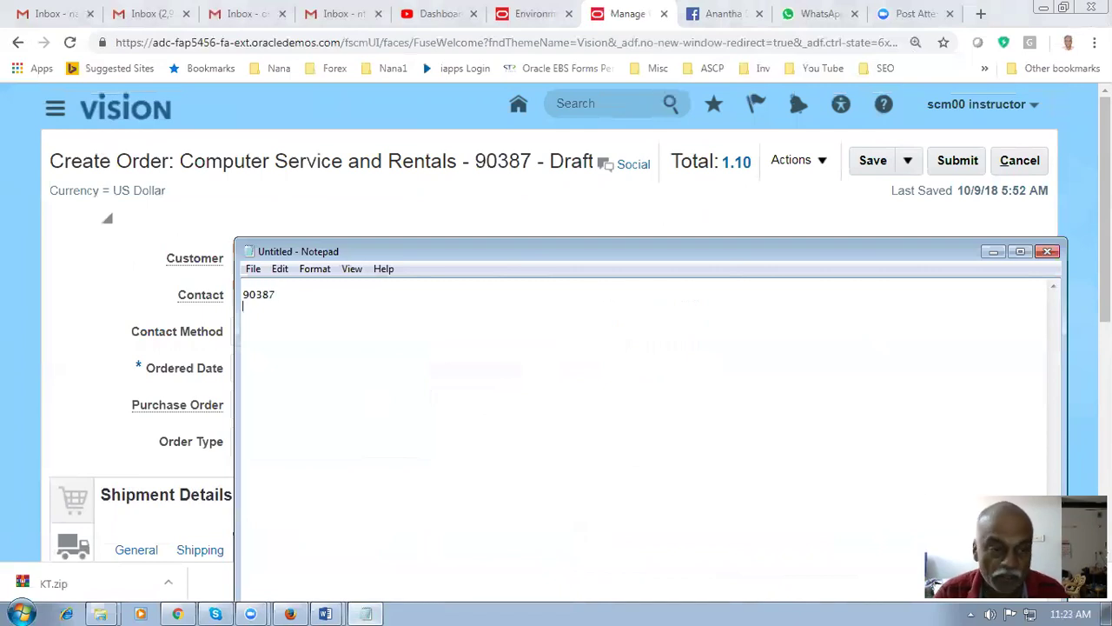
{"action": "left_click", "coordinate": [75, 351]}
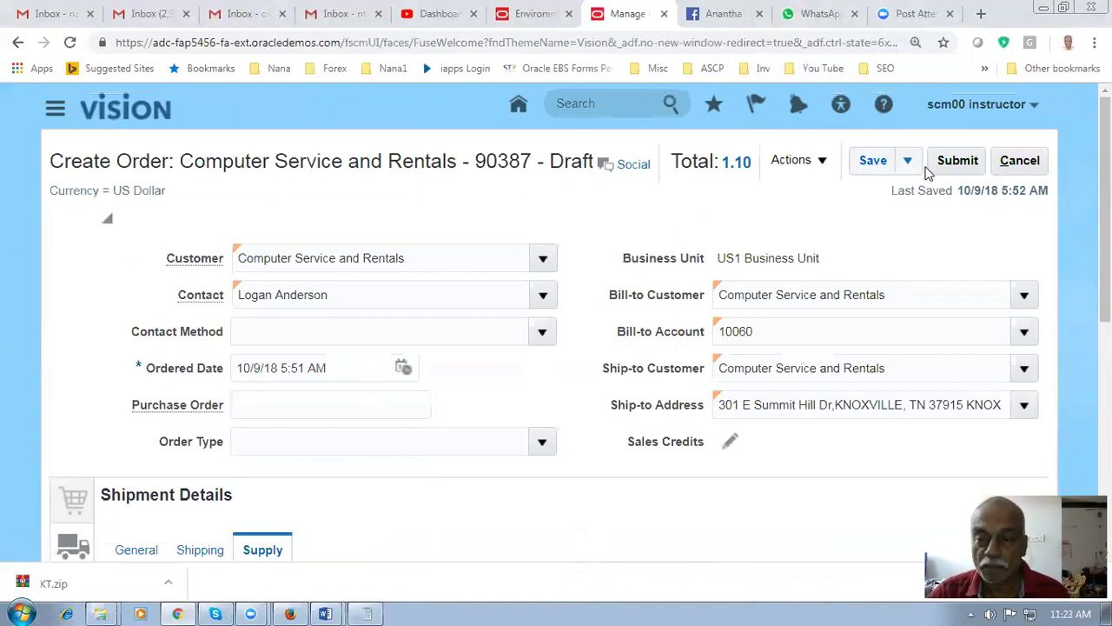
{"action": "left_click", "coordinate": [964, 163]}
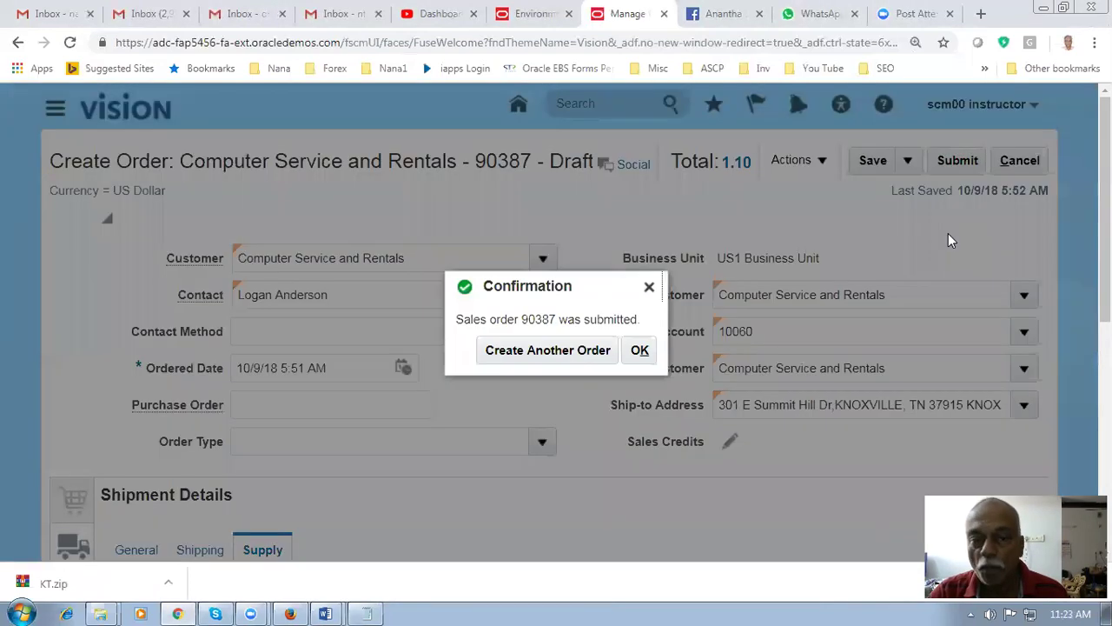
{"action": "left_click", "coordinate": [646, 356]}
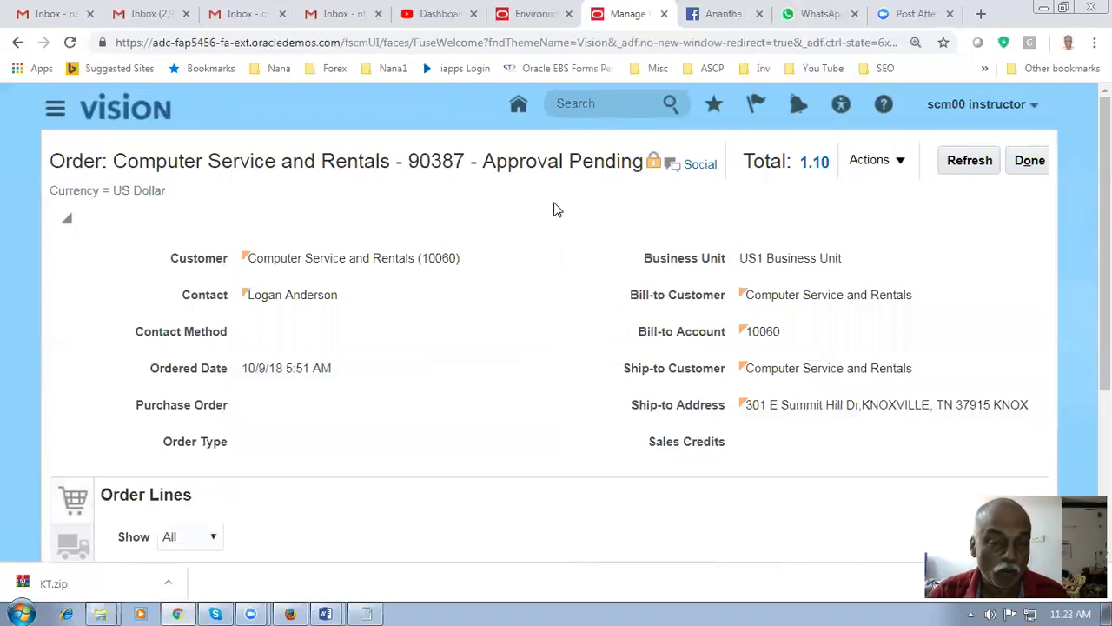
- Refresh order 90387 until its status changes from Approval Pending to Processing
{"action": "left_click", "coordinate": [964, 169]}
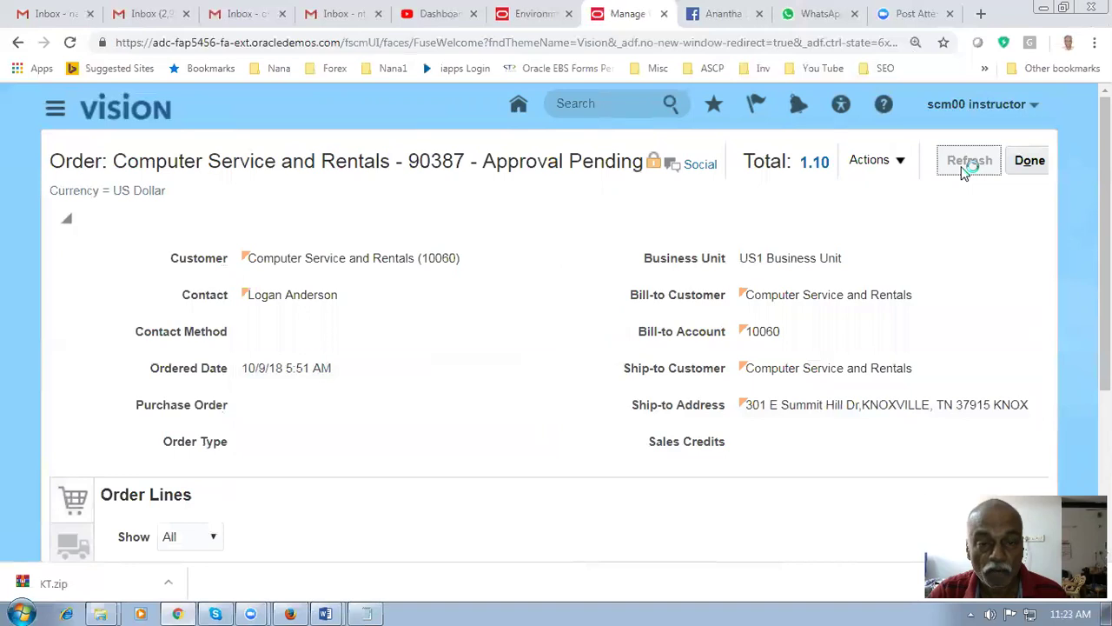
{"action": "left_click", "coordinate": [963, 166]}
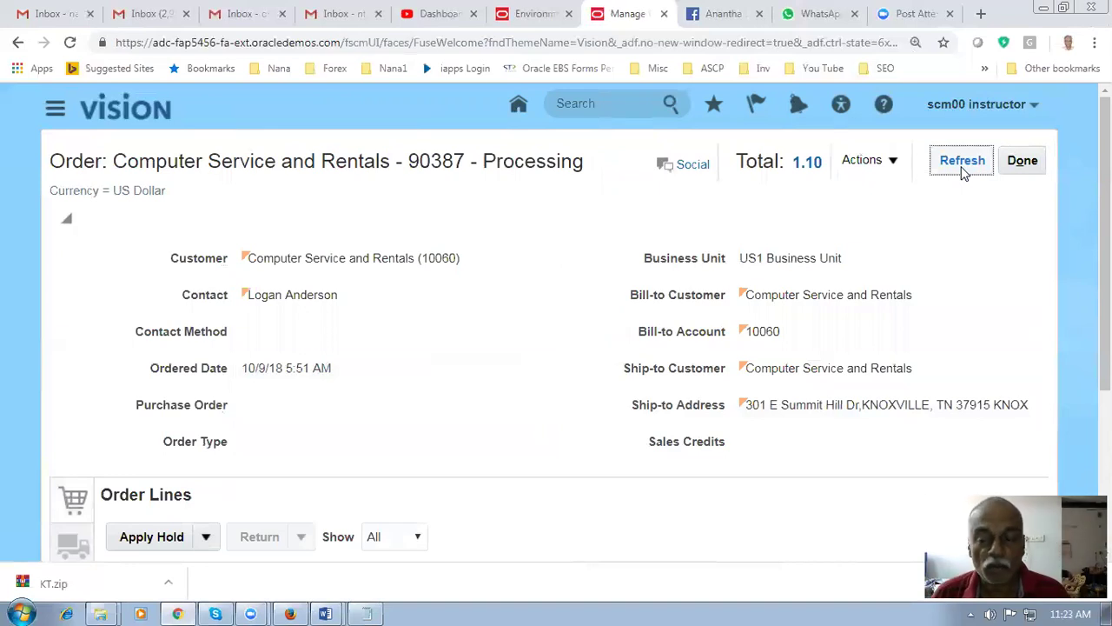
{"action": "left_click", "coordinate": [864, 162]}
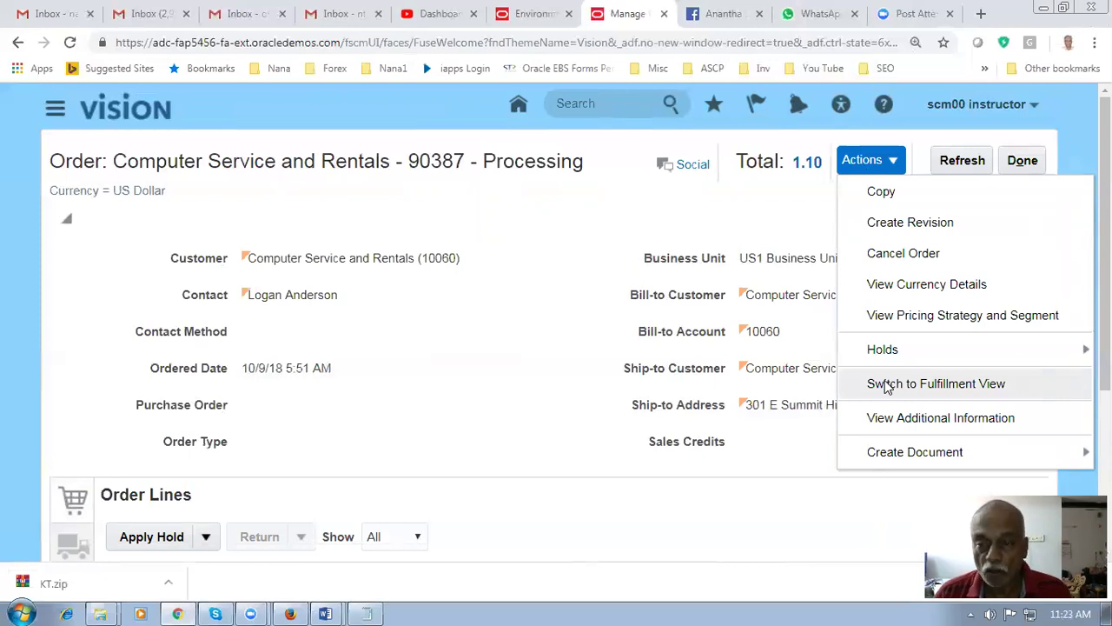
{"action": "left_click", "coordinate": [886, 385]}
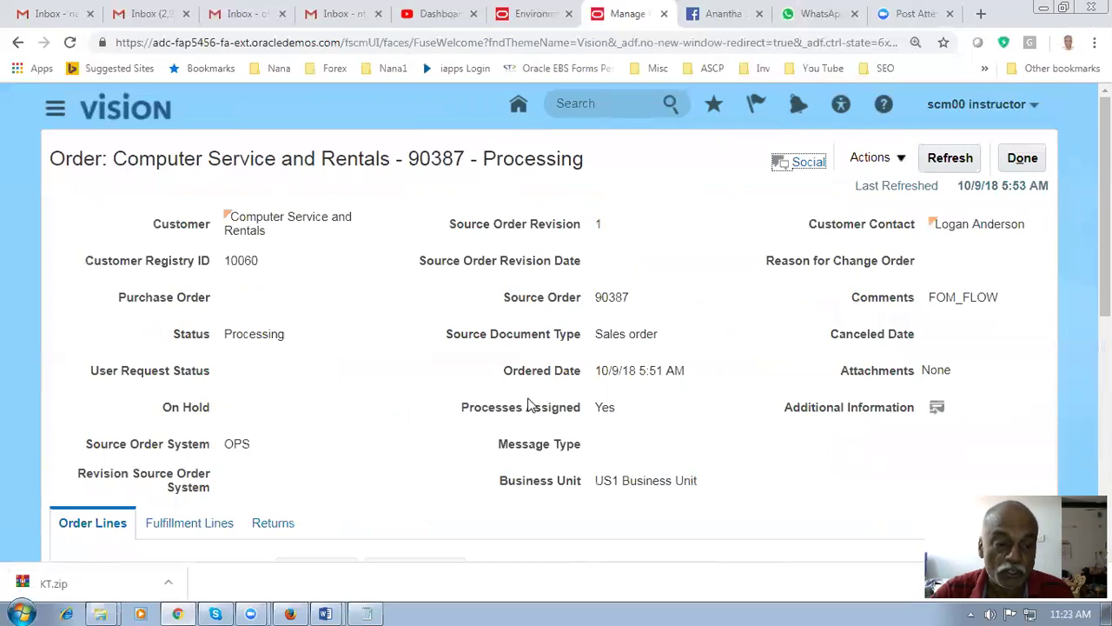
{"action": "scroll", "coordinate": [528, 405], "scroll_direction": "down", "scroll_amount": 3}
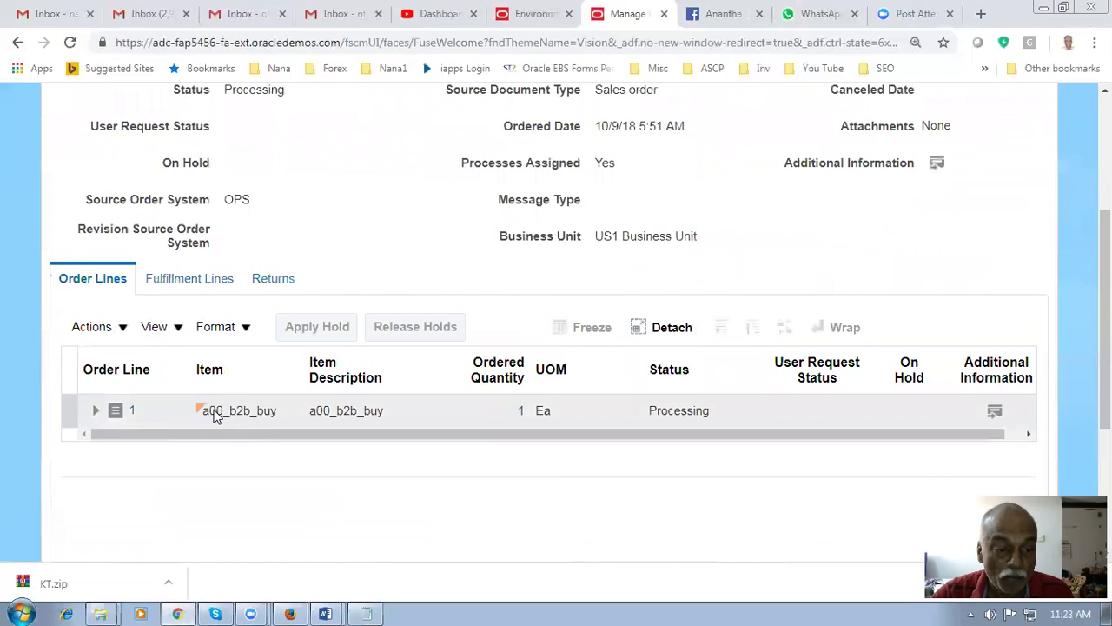
{"action": "left_click_drag", "start_coordinate": [343, 445], "coordinate": [878, 468]}
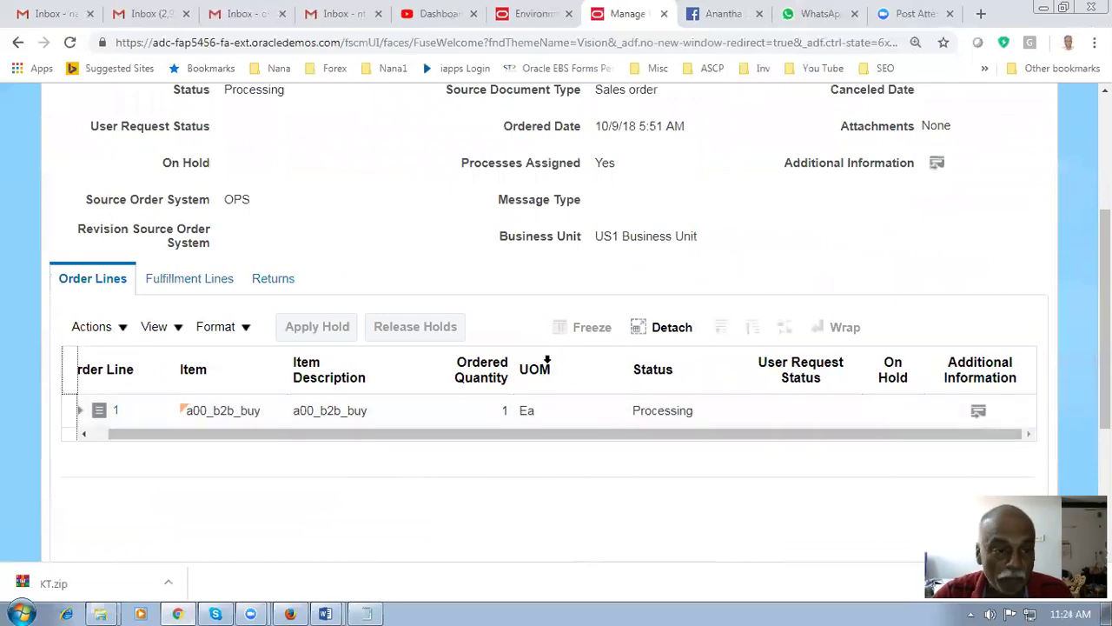
{"action": "left_click", "coordinate": [189, 278]}
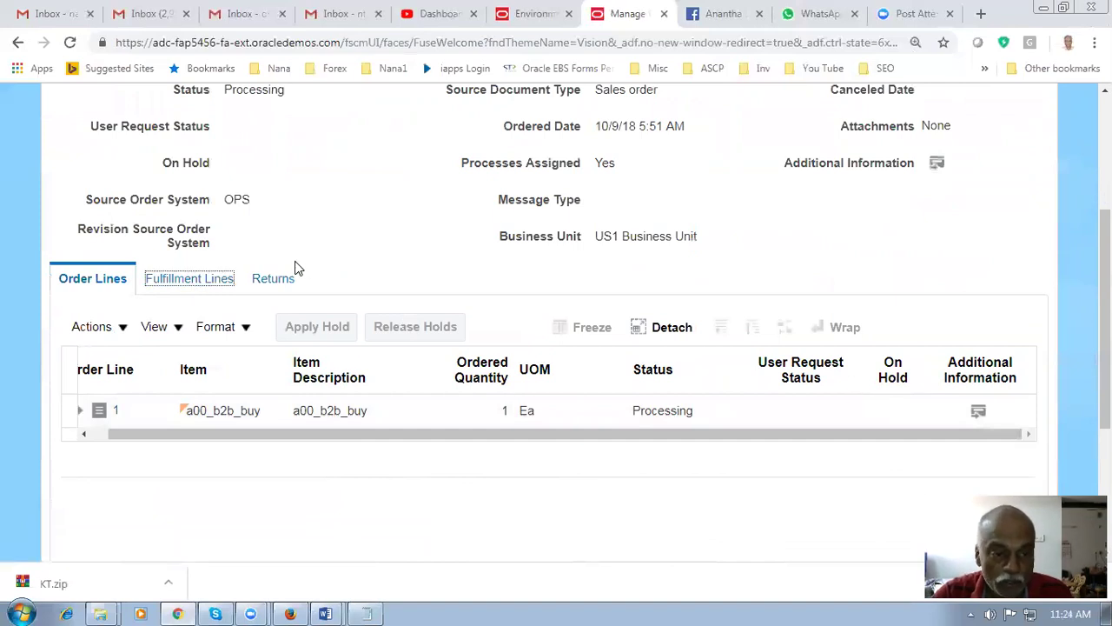
{"action": "left_click", "coordinate": [184, 279]}
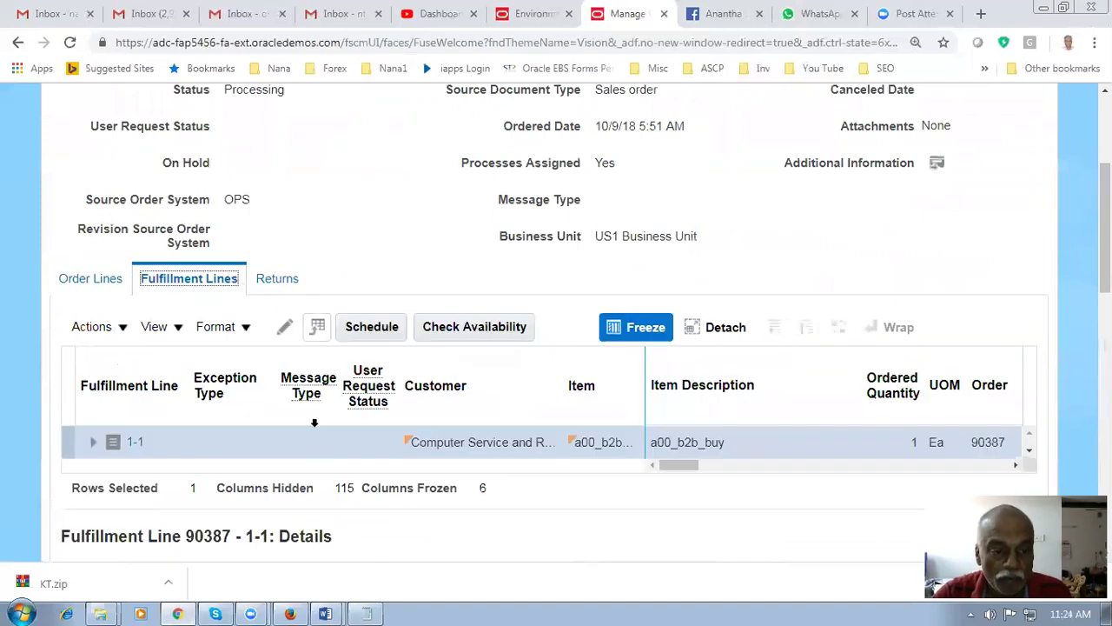
{"action": "left_click_drag", "start_coordinate": [673, 466], "coordinate": [740, 470]}
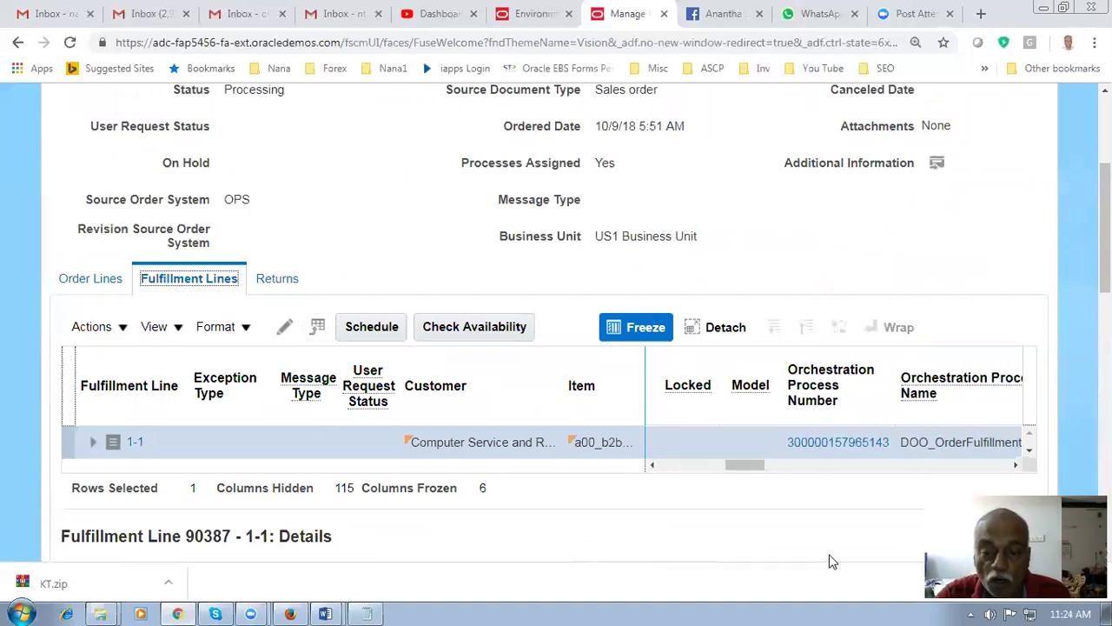
{"action": "scroll", "coordinate": [443, 331], "scroll_direction": "up", "scroll_amount": 2}
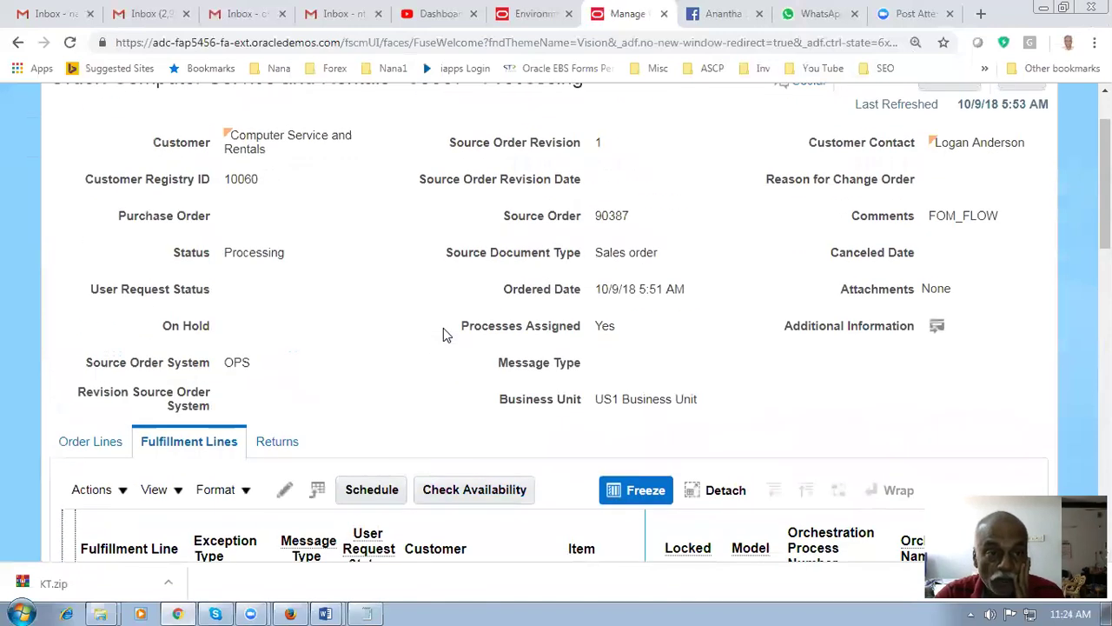
{"action": "scroll", "coordinate": [443, 331], "scroll_direction": "up", "scroll_amount": 1}
{"action": "scroll", "coordinate": [443, 330], "scroll_direction": "down", "scroll_amount": 4}
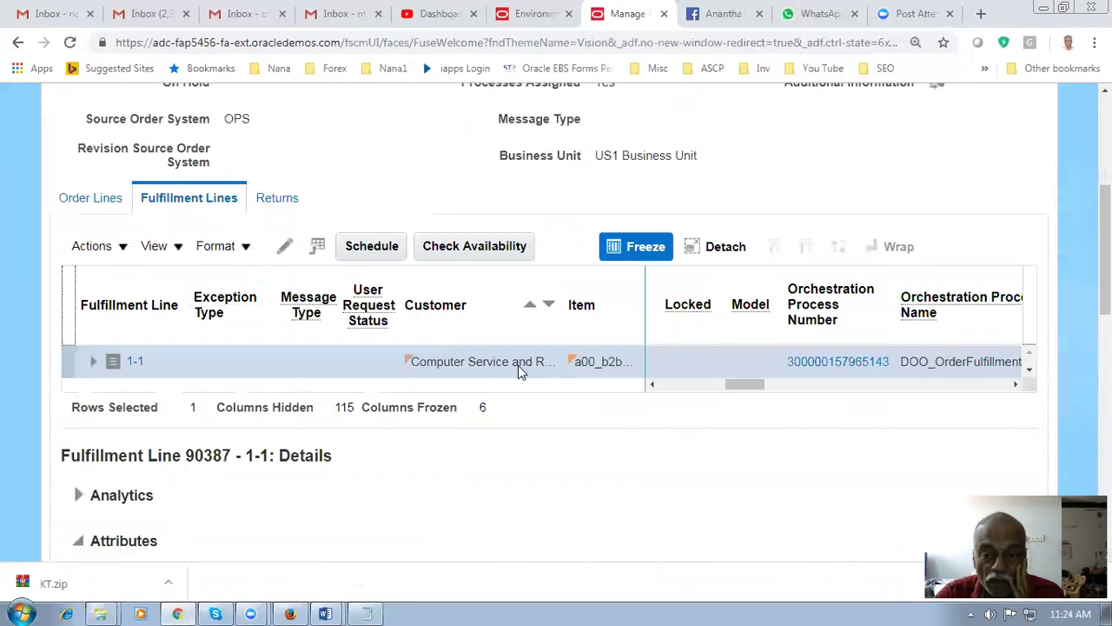
- Open line 1-1's orchestration process, review its plan, and refresh to Supply Request Complete
{"action": "left_click", "coordinate": [843, 363]}
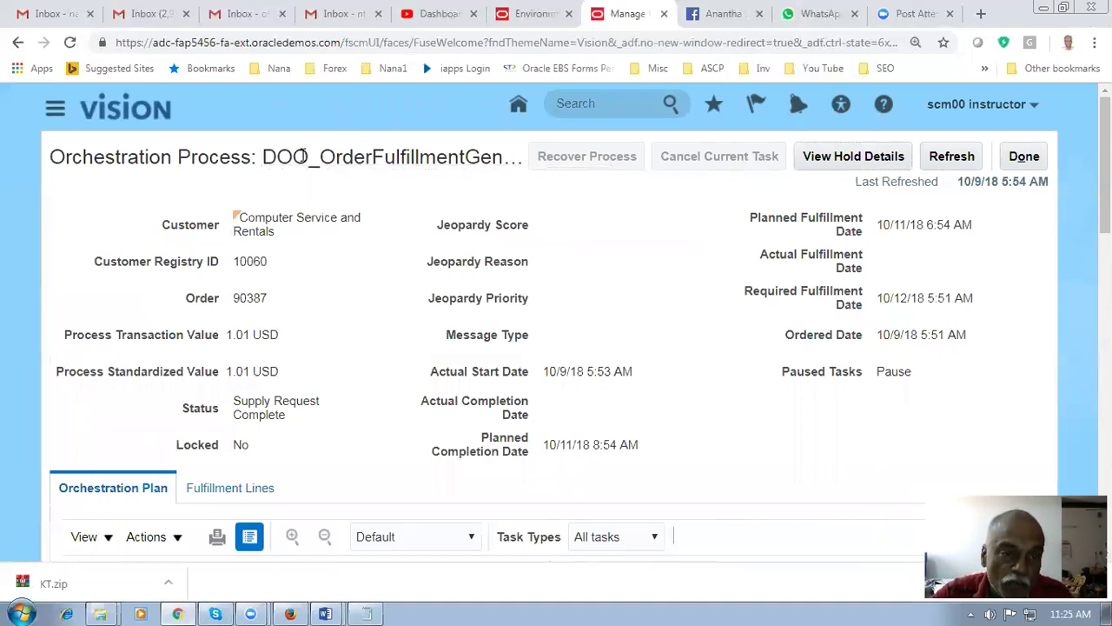
{"action": "left_click_drag", "start_coordinate": [263, 156], "coordinate": [510, 157]}
{"action": "left_click", "coordinate": [385, 193]}
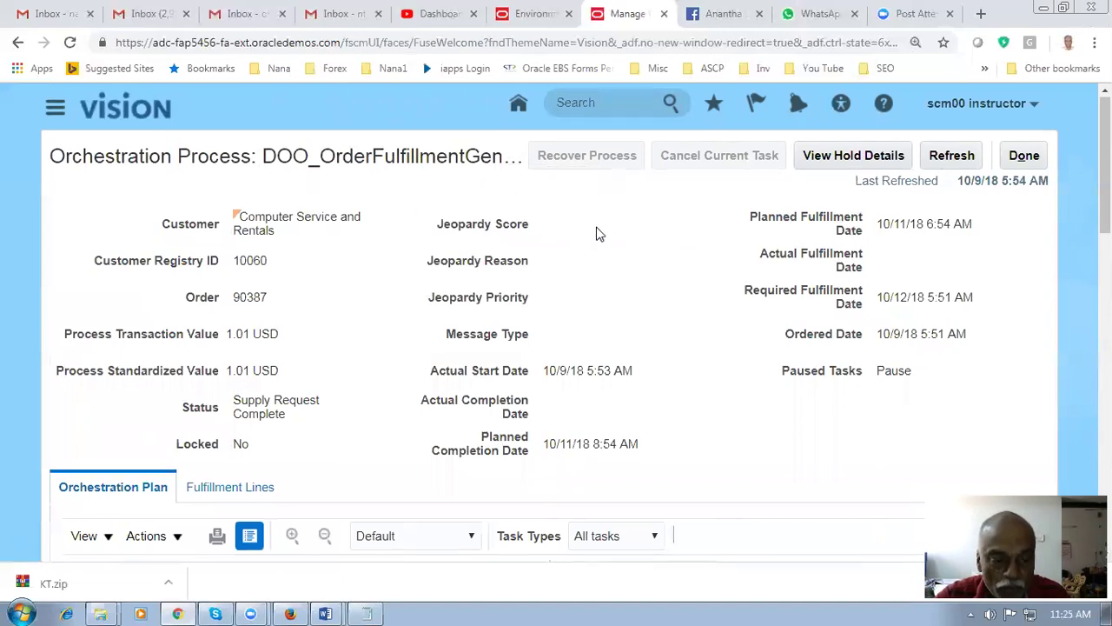
{"action": "scroll", "coordinate": [597, 233], "scroll_direction": "down", "scroll_amount": 3}
{"action": "scroll", "coordinate": [597, 232], "scroll_direction": "down", "scroll_amount": 1}
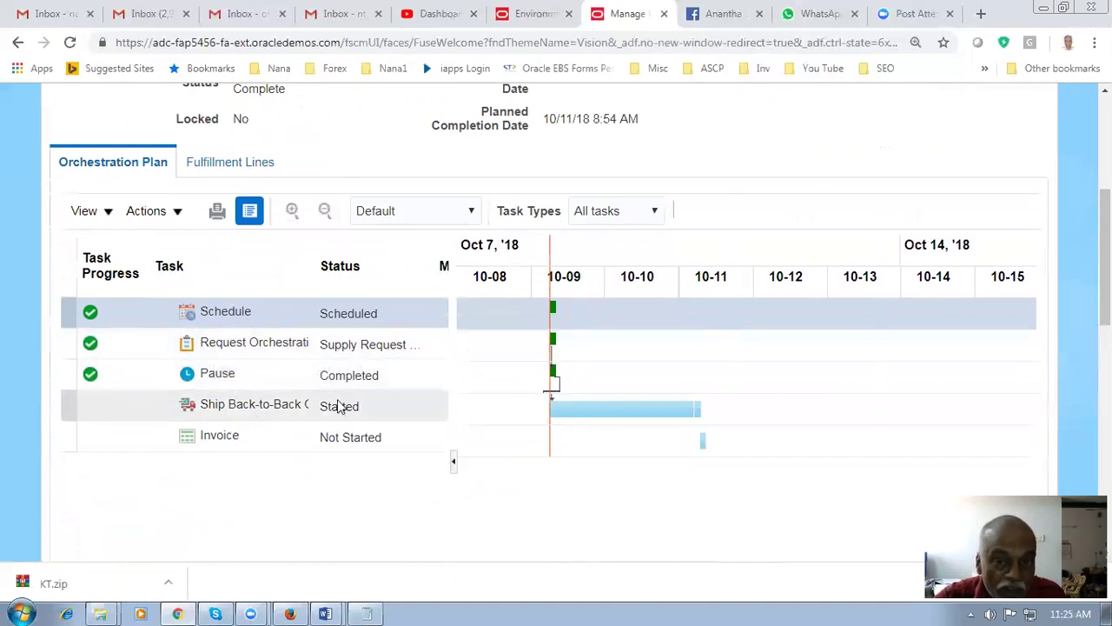
{"action": "scroll", "coordinate": [869, 269], "scroll_direction": "up", "scroll_amount": 3}
{"action": "scroll", "coordinate": [904, 251], "scroll_direction": "up", "scroll_amount": 1}
{"action": "left_click", "coordinate": [951, 156]}
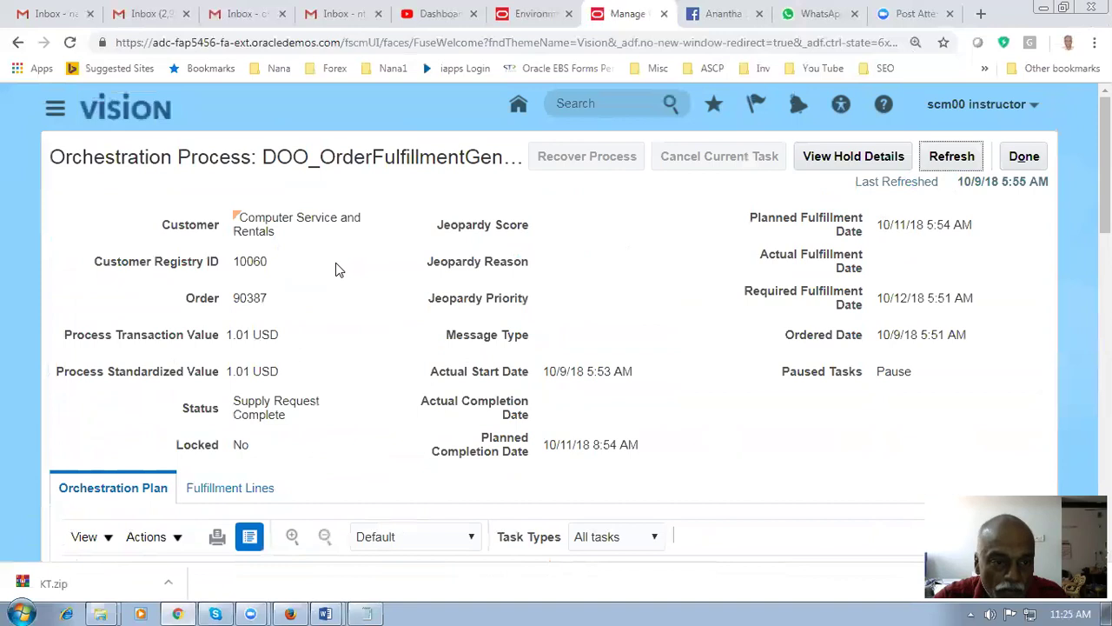
- Confirm order 90387's orchestration reads Awaiting Shipping and duplicate the browser tab
{"action": "scroll", "coordinate": [339, 270], "scroll_direction": "down", "scroll_amount": 3}
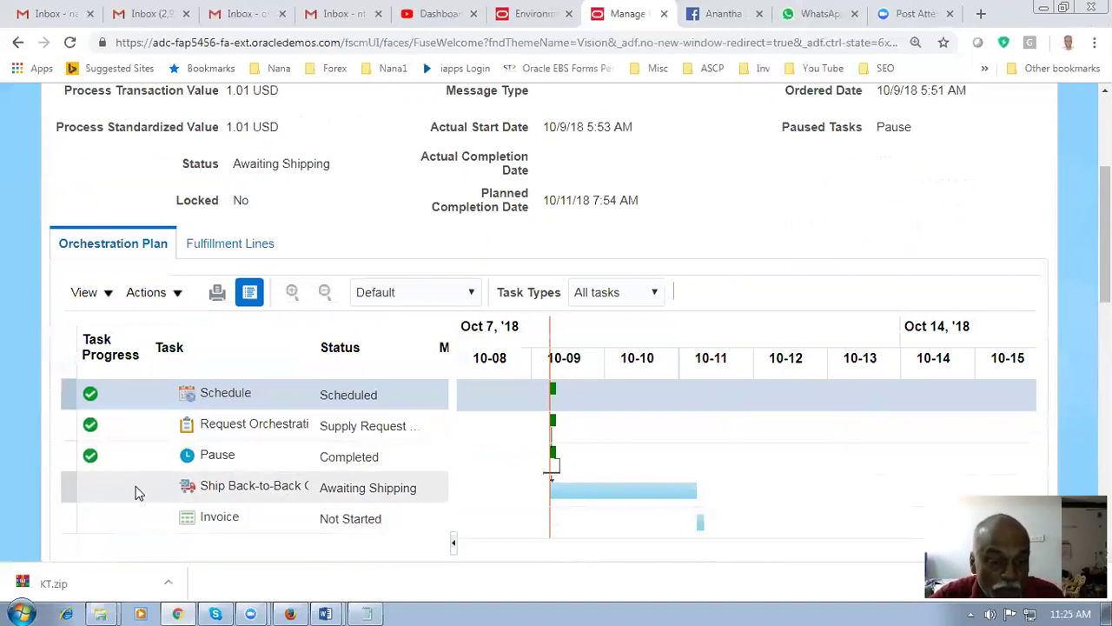
{"action": "right_click", "coordinate": [631, 19]}
{"action": "left_click", "coordinate": [669, 74]}
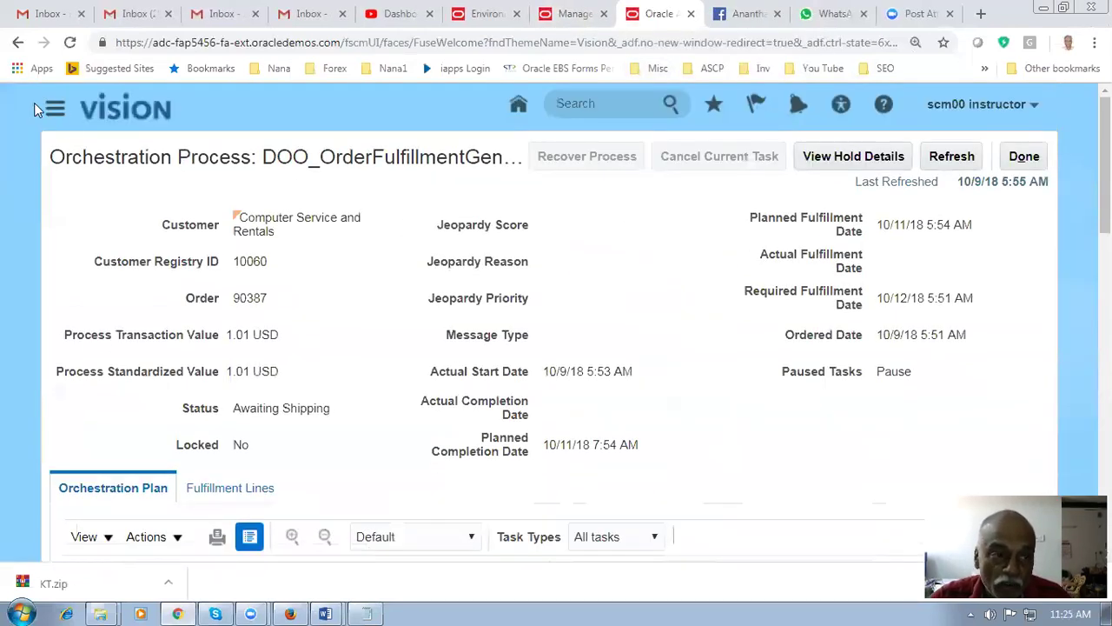
- Go full screen, zoom out, and open Scheduled Processes from the navigator's extended list
{"action": "left_click", "coordinate": [56, 110]}
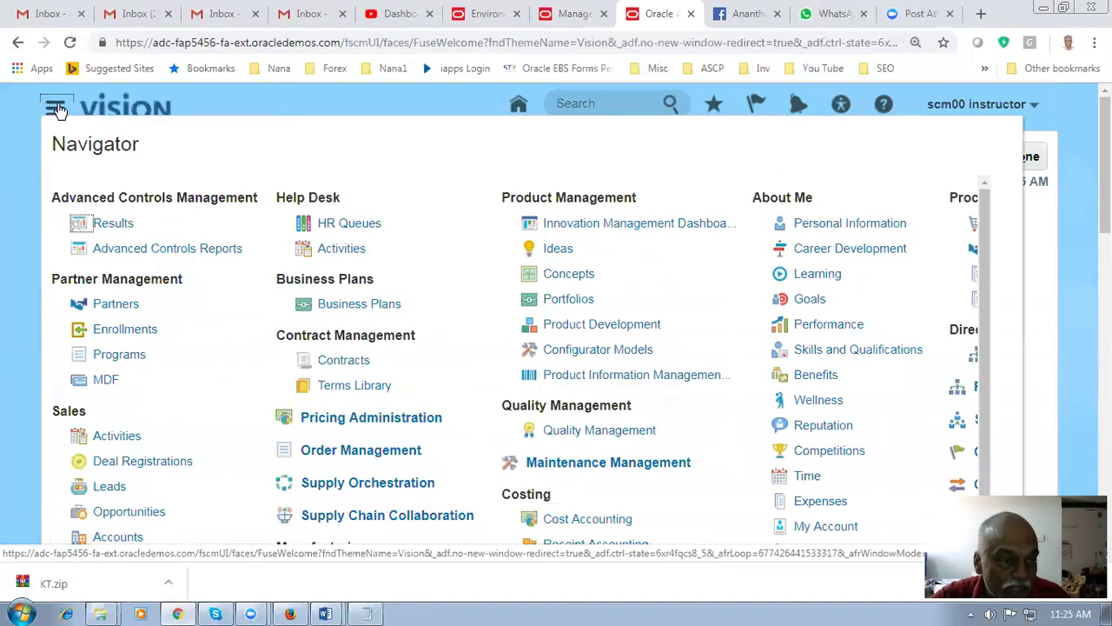
{"action": "scroll", "coordinate": [832, 409], "scroll_direction": "down", "scroll_amount": 1}
{"action": "scroll", "coordinate": [831, 417], "scroll_direction": "down", "scroll_amount": 4}
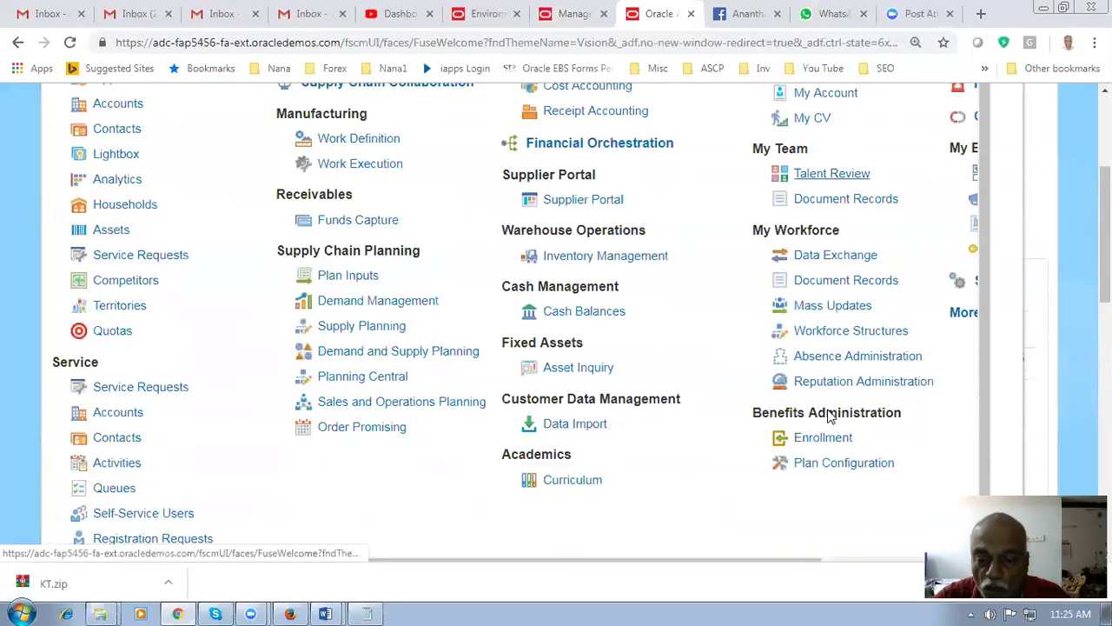
{"action": "key", "text": "Escape"}
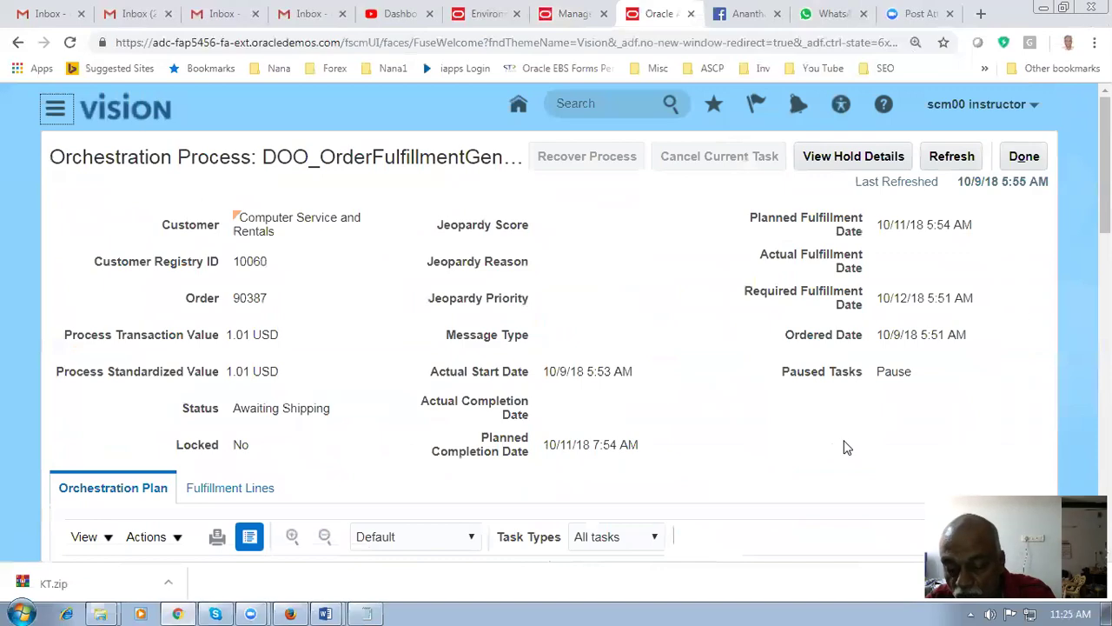
{"action": "key", "text": "F11"}
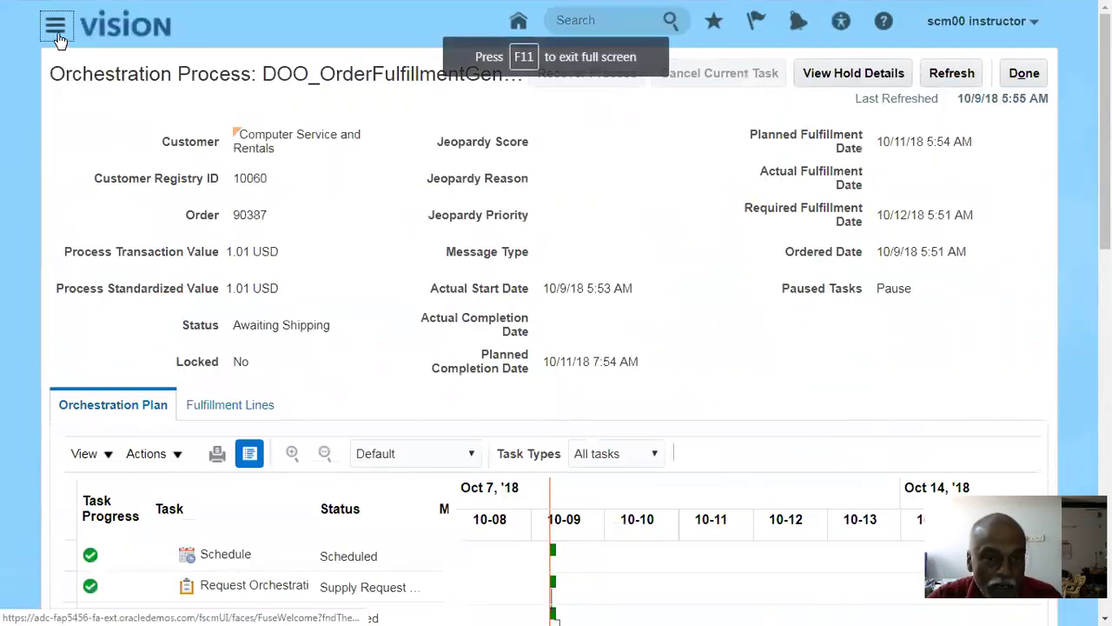
{"action": "left_click", "coordinate": [54, 37]}
{"action": "scroll", "coordinate": [804, 379], "scroll_direction": "down", "scroll_amount": 6}
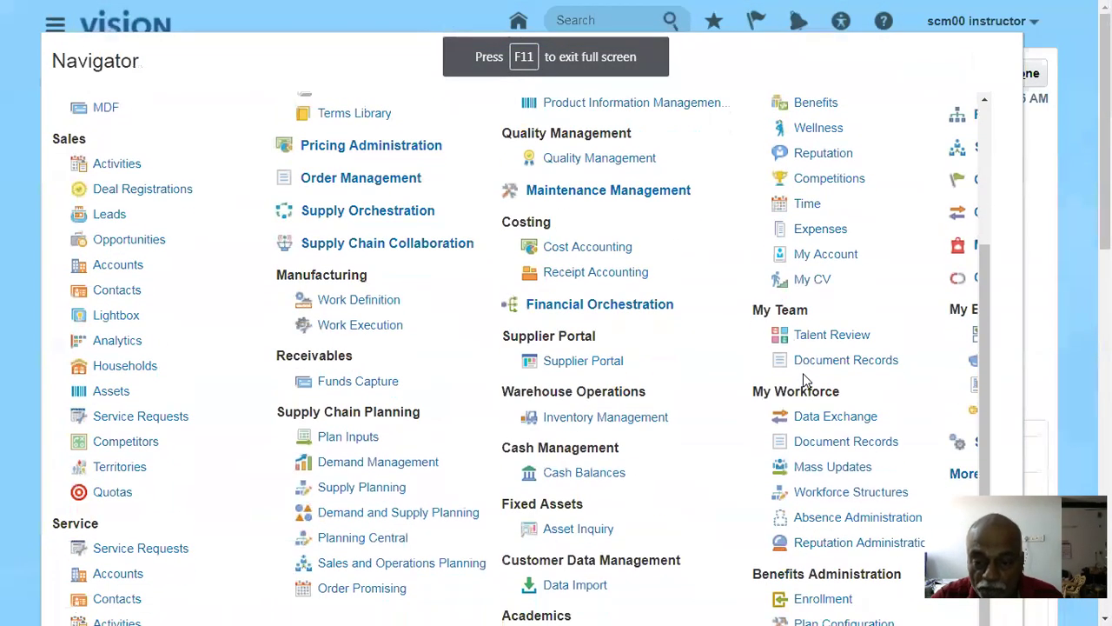
{"action": "key", "text": "Escape"}
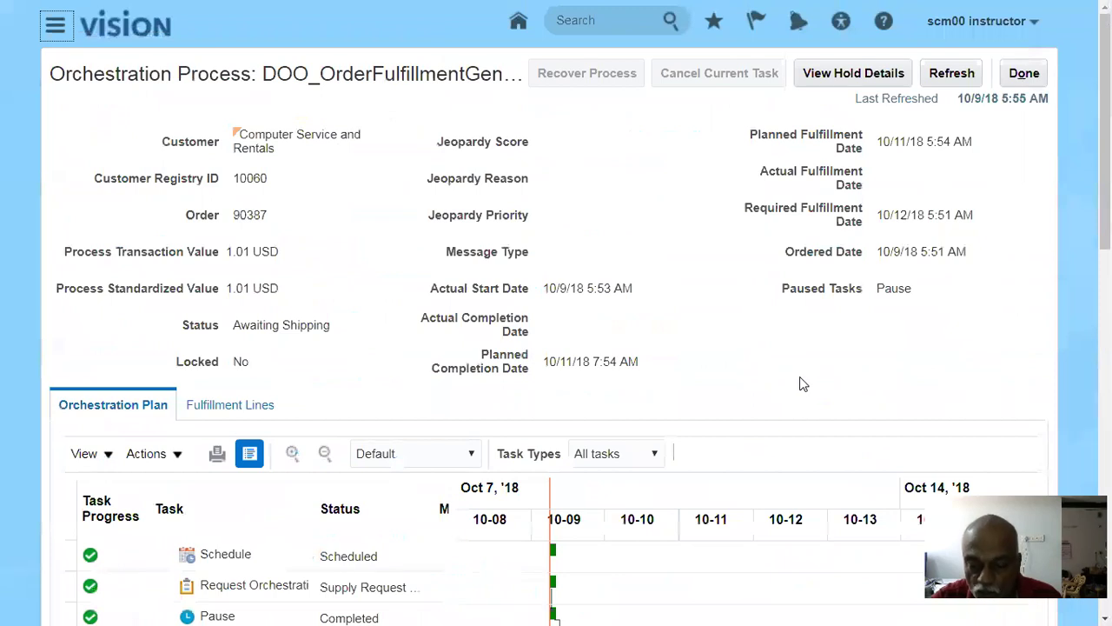
{"action": "key", "text": "ctrl+minus"}
{"action": "key", "text": "ctrl+minus"}
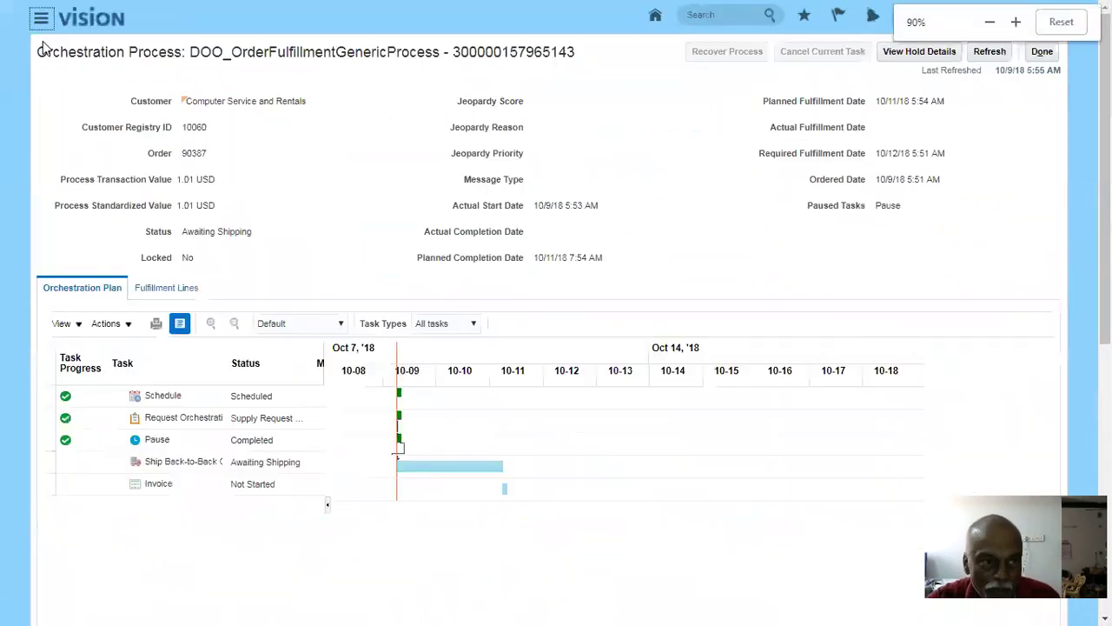
{"action": "left_click", "coordinate": [41, 32]}
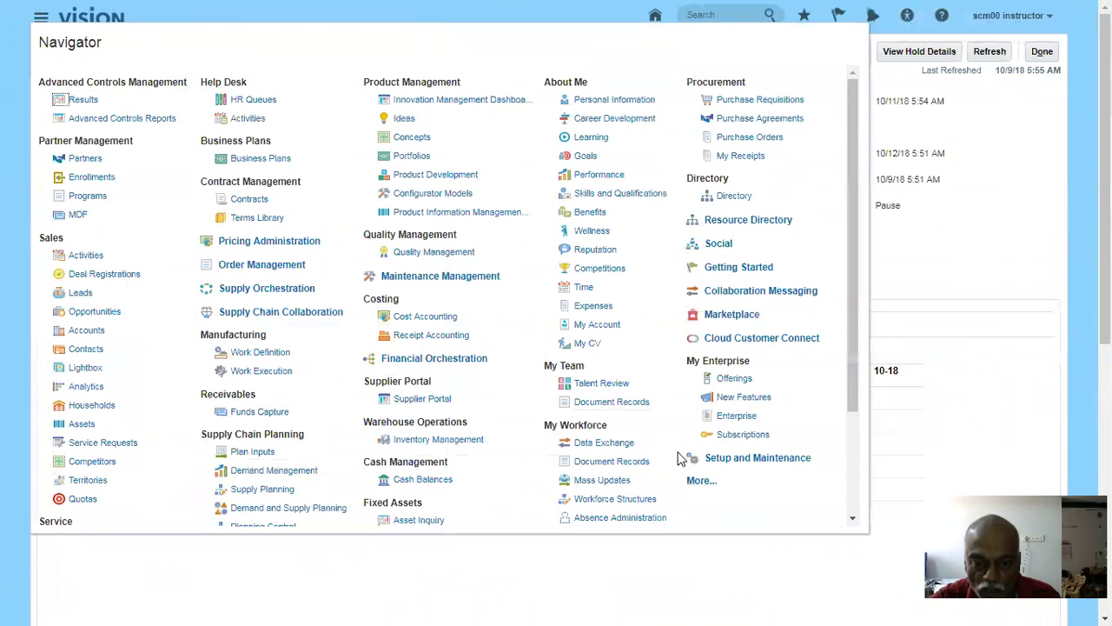
{"action": "left_click", "coordinate": [700, 481]}
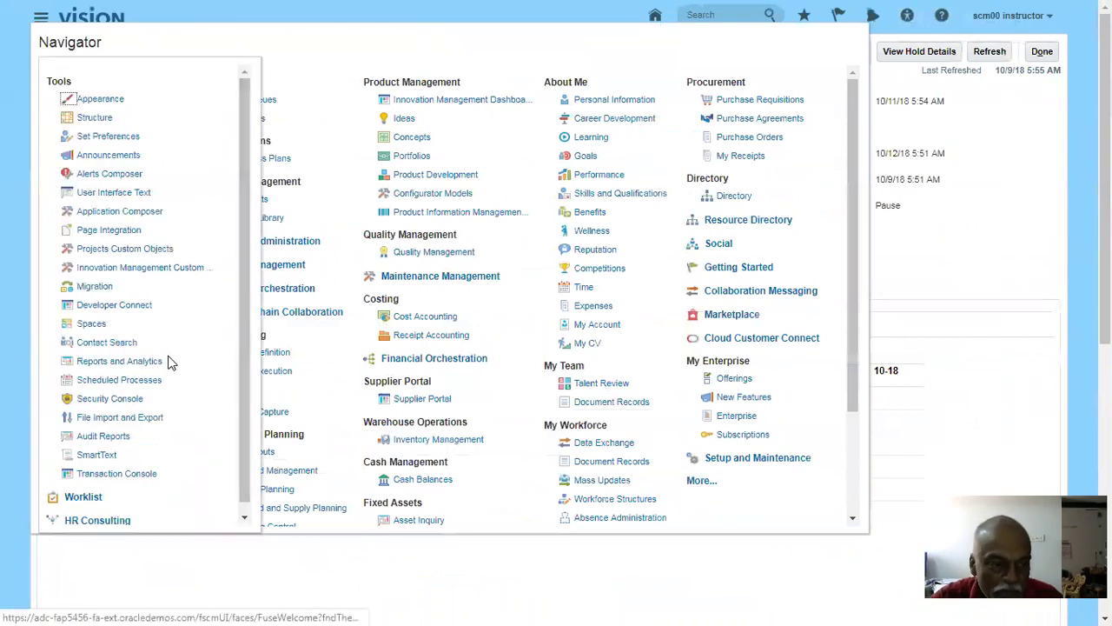
{"action": "left_click", "coordinate": [110, 382]}
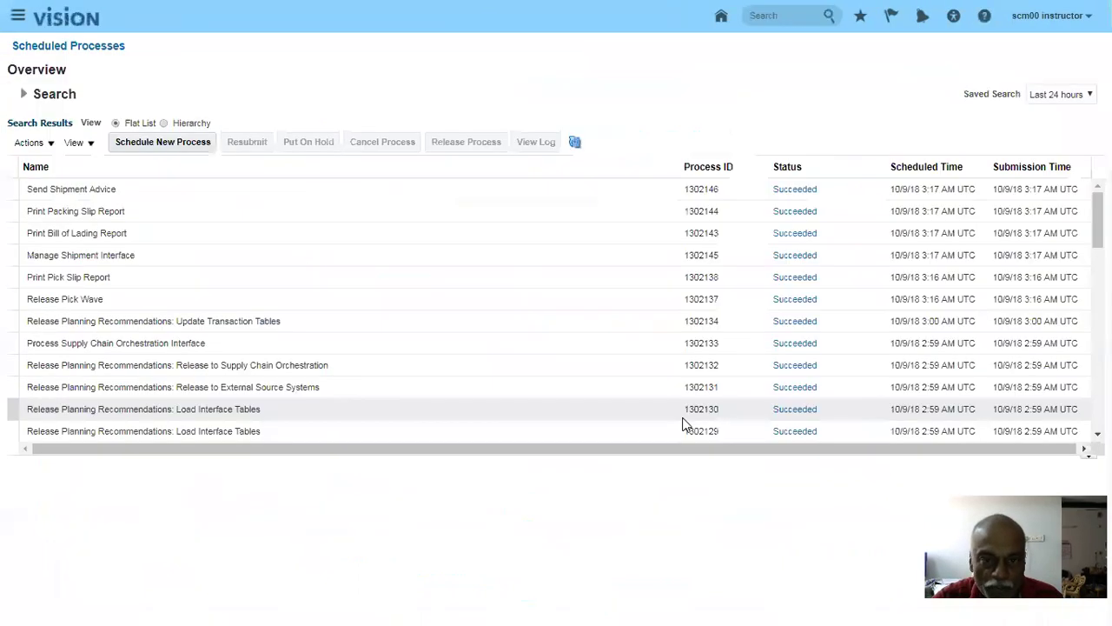
- Start a new process and choose Release Planning Recommendations by searching rel%plan%recom%
{"action": "key", "text": "ctrl+plus"}
{"action": "key", "text": "ctrl+plus"}
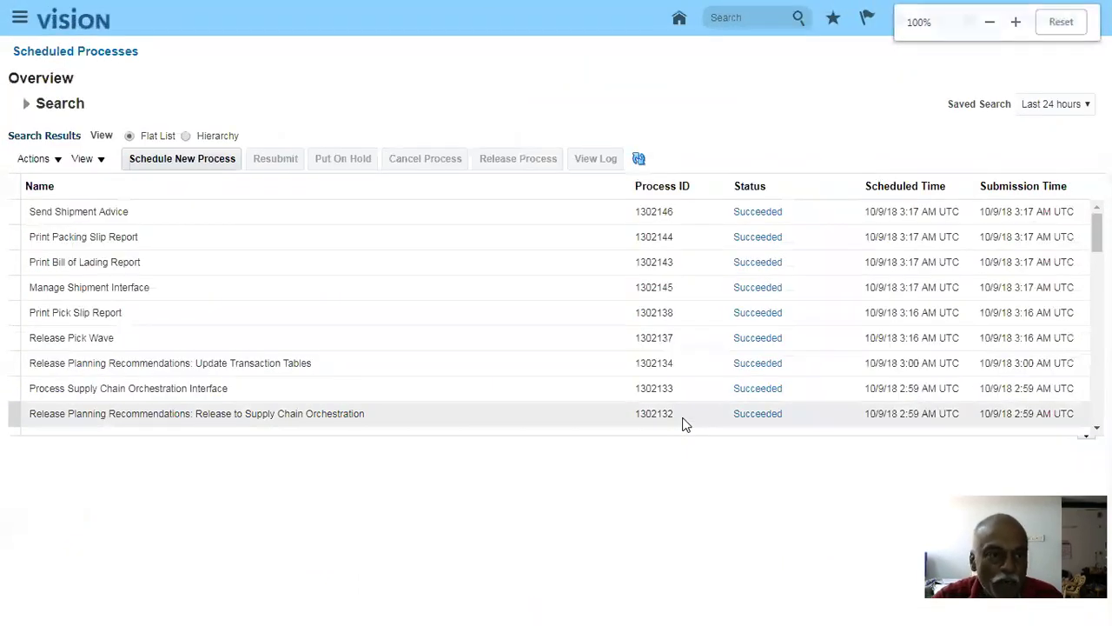
{"action": "left_click", "coordinate": [176, 177]}
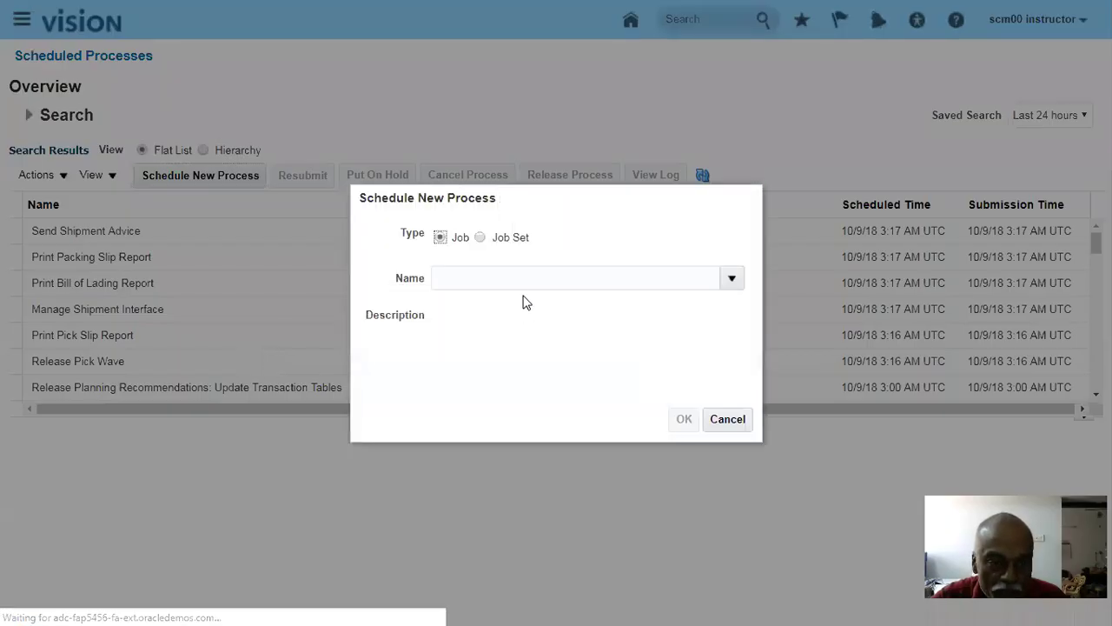
{"action": "left_click", "coordinate": [524, 280]}
{"action": "type", "text": "rel"}
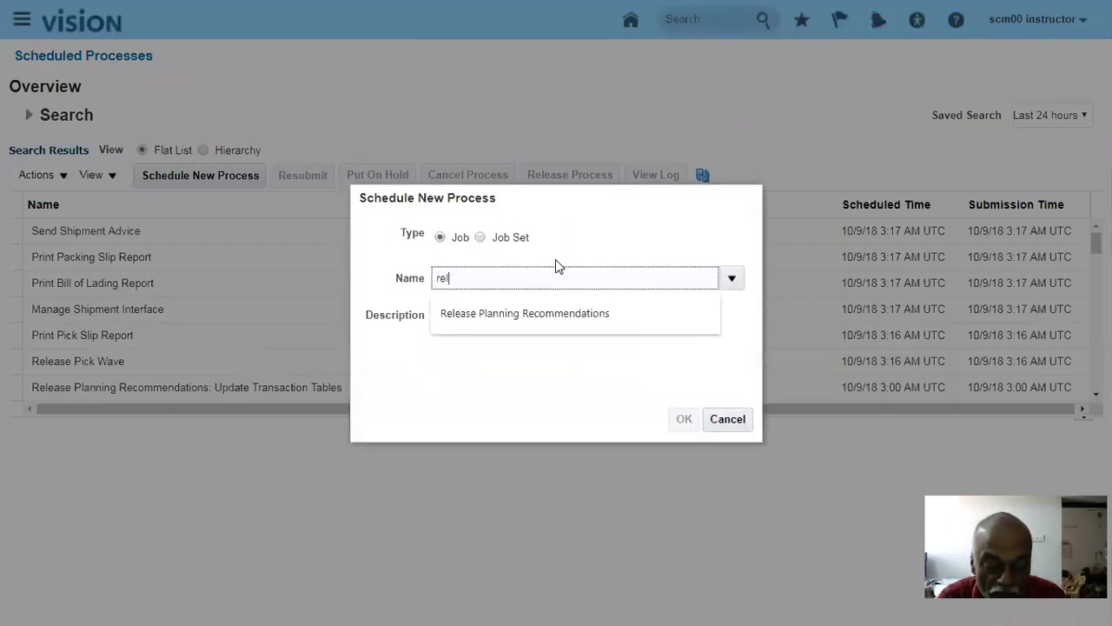
{"action": "type", "text": "%plan%"}
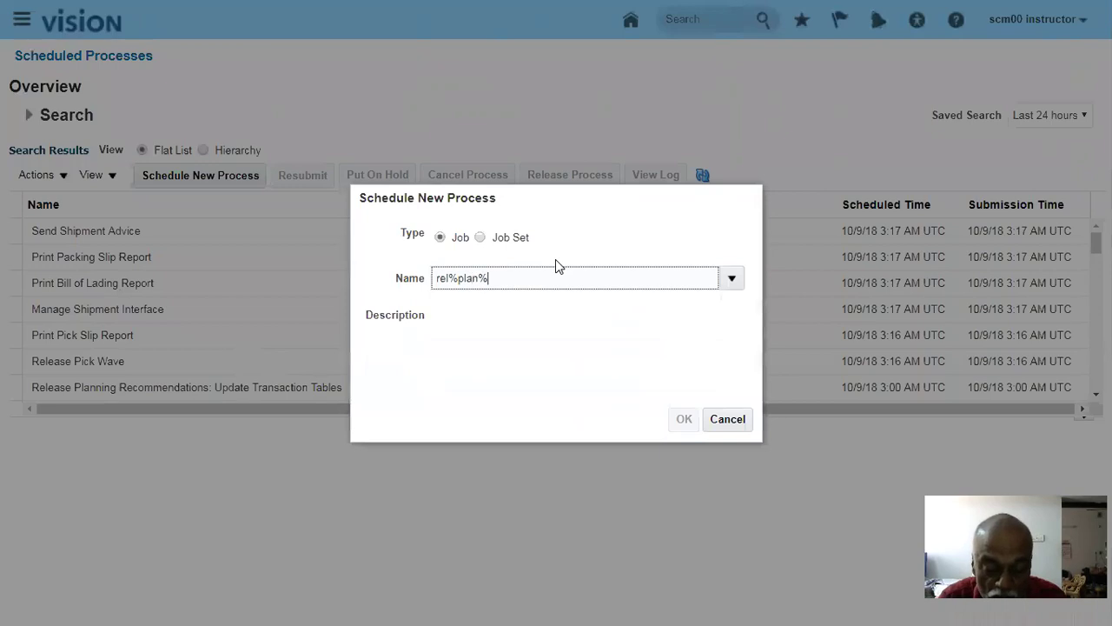
{"action": "type", "text": "recom%"}
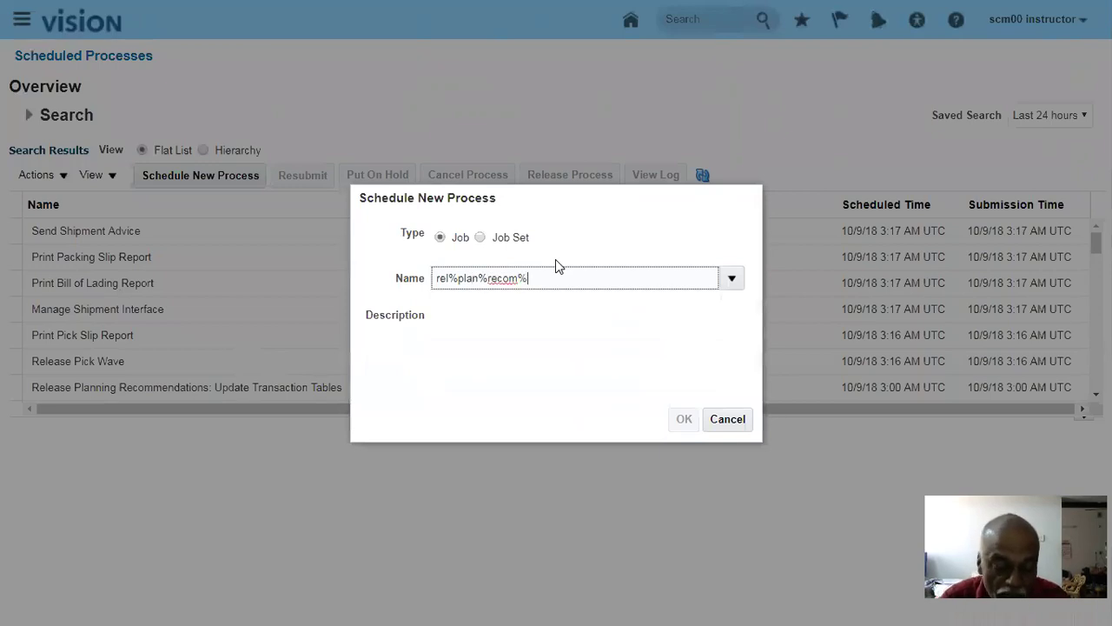
{"action": "key", "text": "Tab"}
{"action": "left_click", "coordinate": [622, 207]}
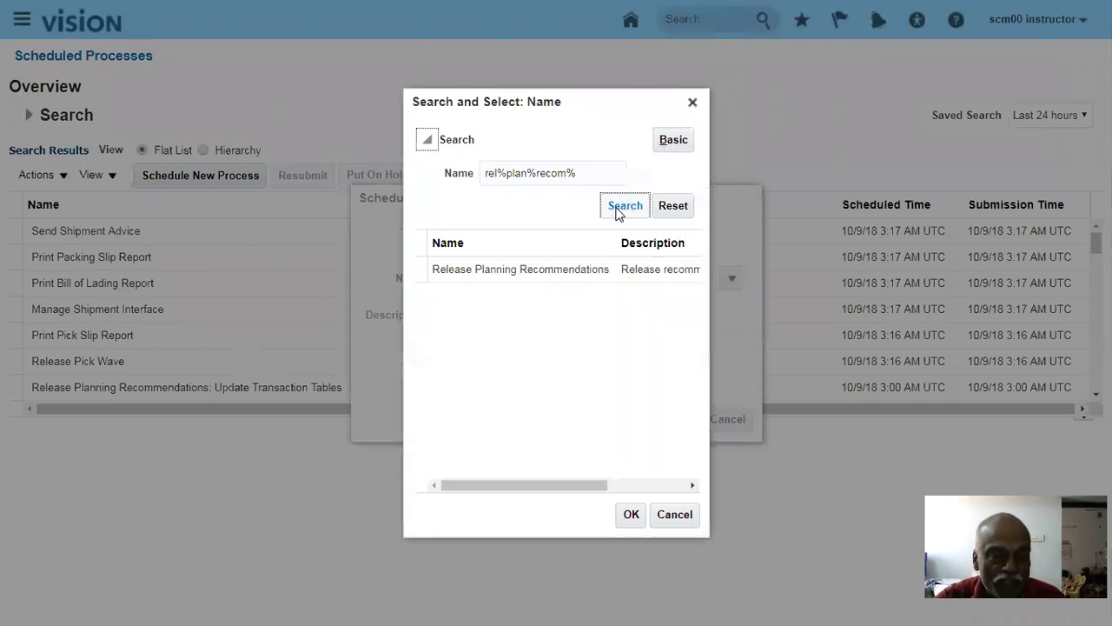
{"action": "left_click", "coordinate": [599, 273]}
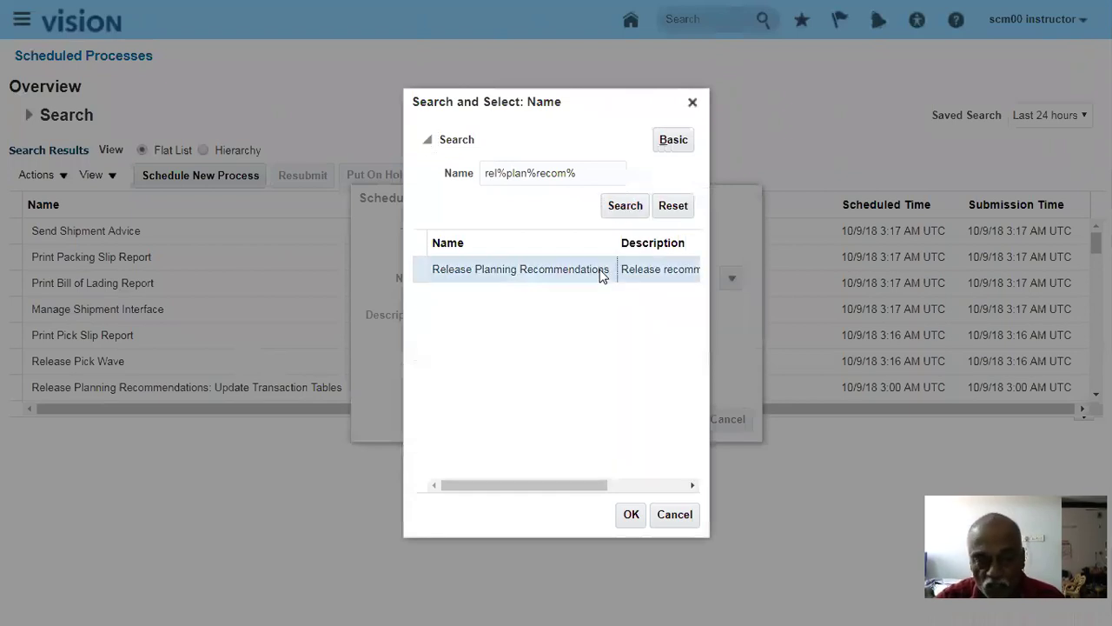
{"action": "left_click", "coordinate": [631, 514]}
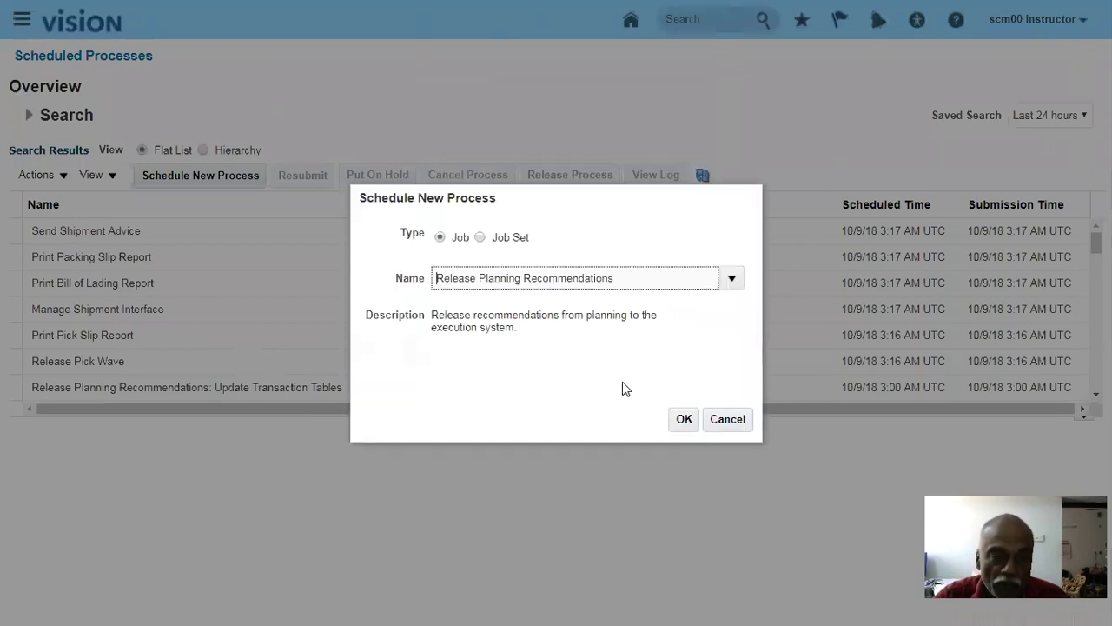
- Submit the Release Planning Recommendations job as process 1302153 and acknowledge the confirmation
{"action": "left_click", "coordinate": [683, 420]}
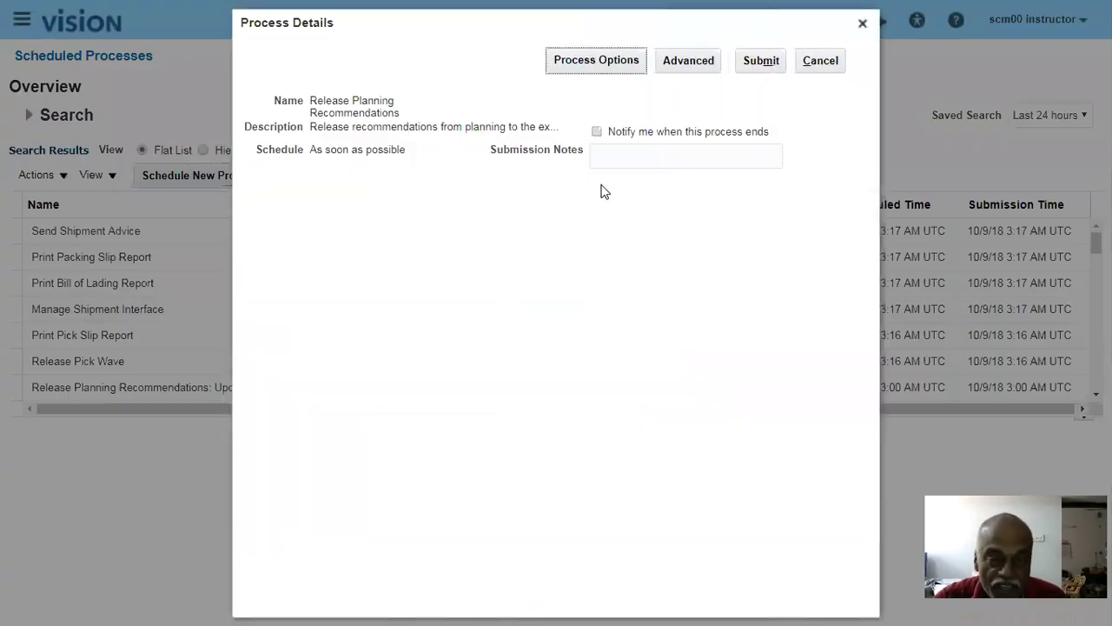
{"action": "left_click", "coordinate": [762, 61]}
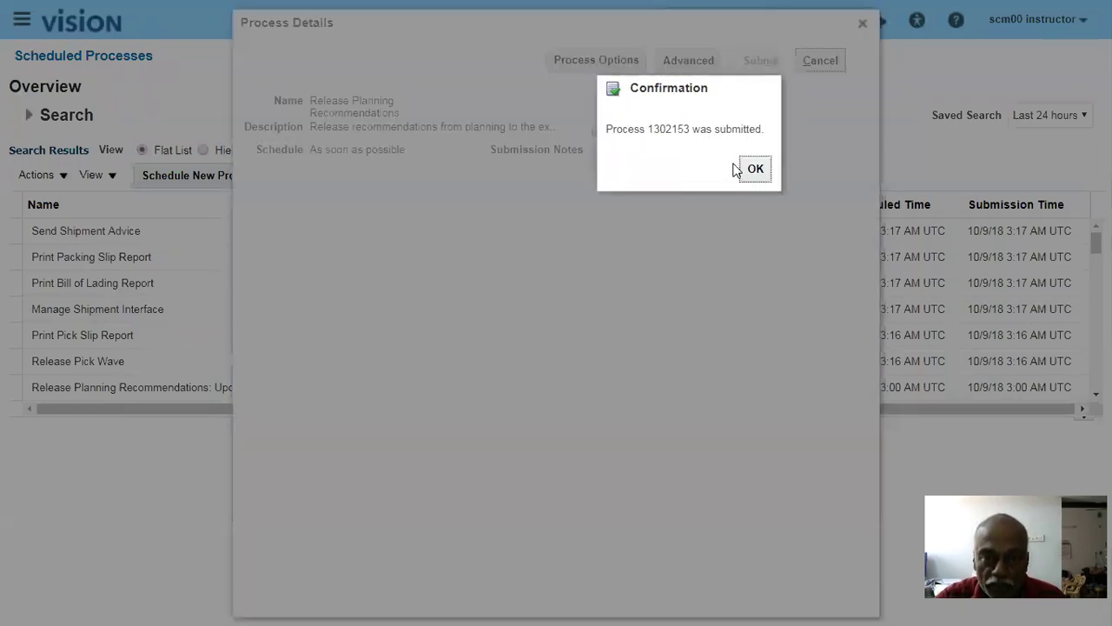
{"action": "left_click", "coordinate": [754, 171]}
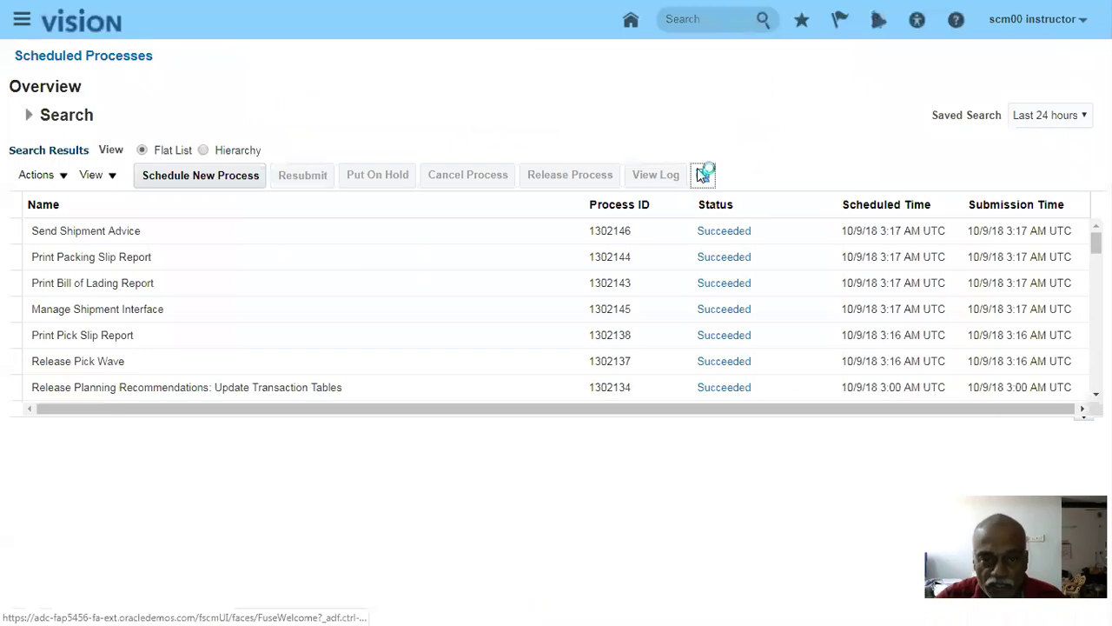
- Enlarge the process table, refresh until child processes through 1302159 succeed, and exit full screen
{"action": "left_click", "coordinate": [703, 174]}
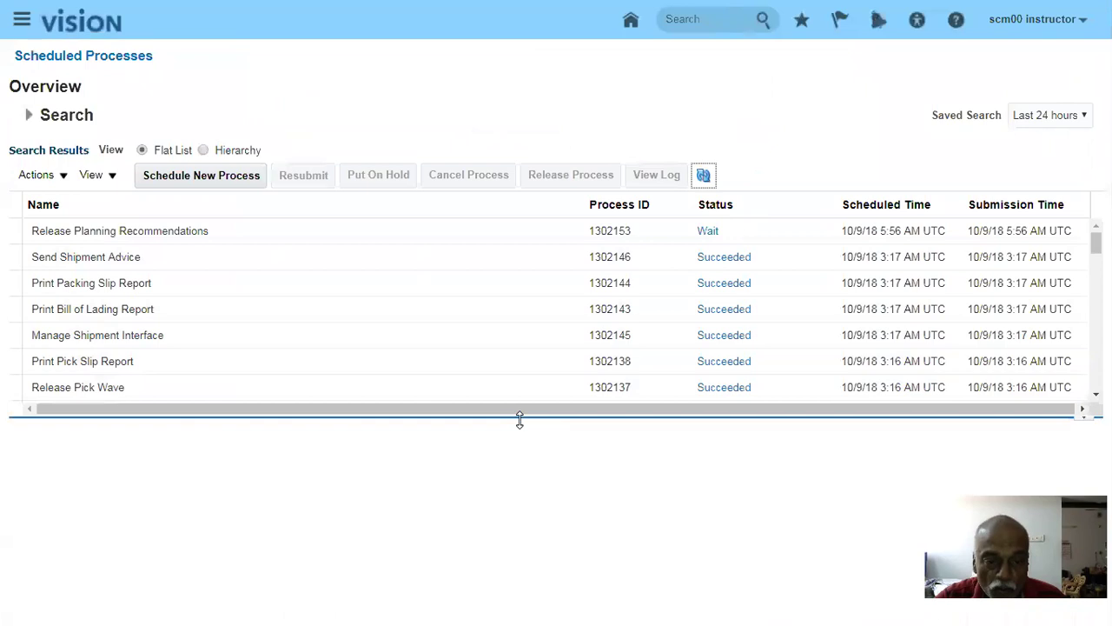
{"action": "left_click_drag", "start_coordinate": [522, 416], "coordinate": [527, 509]}
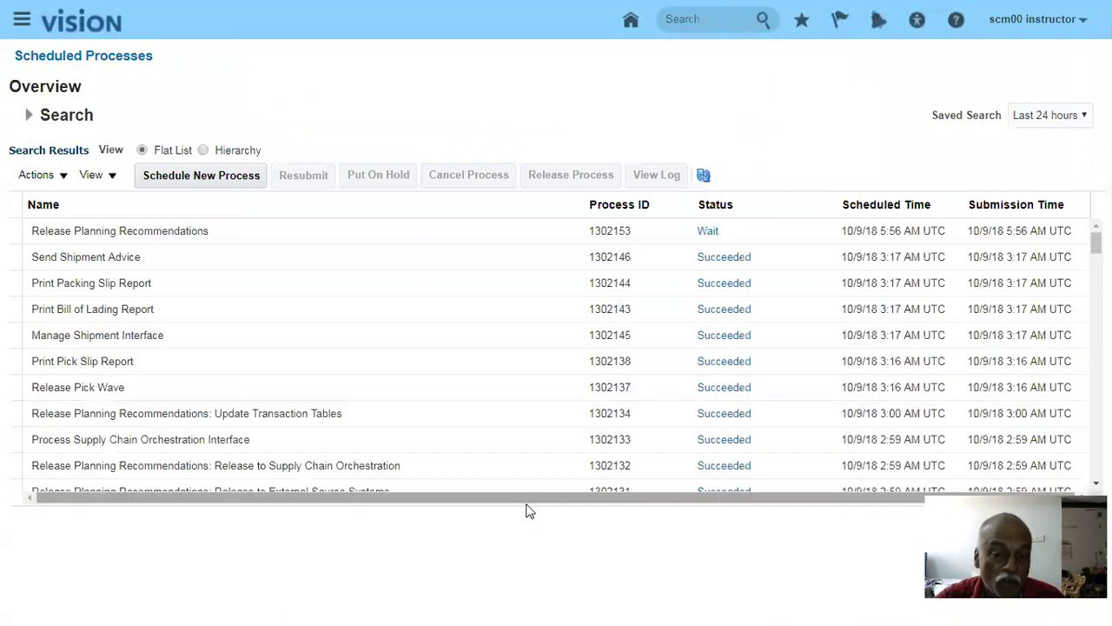
{"action": "left_click", "coordinate": [704, 176]}
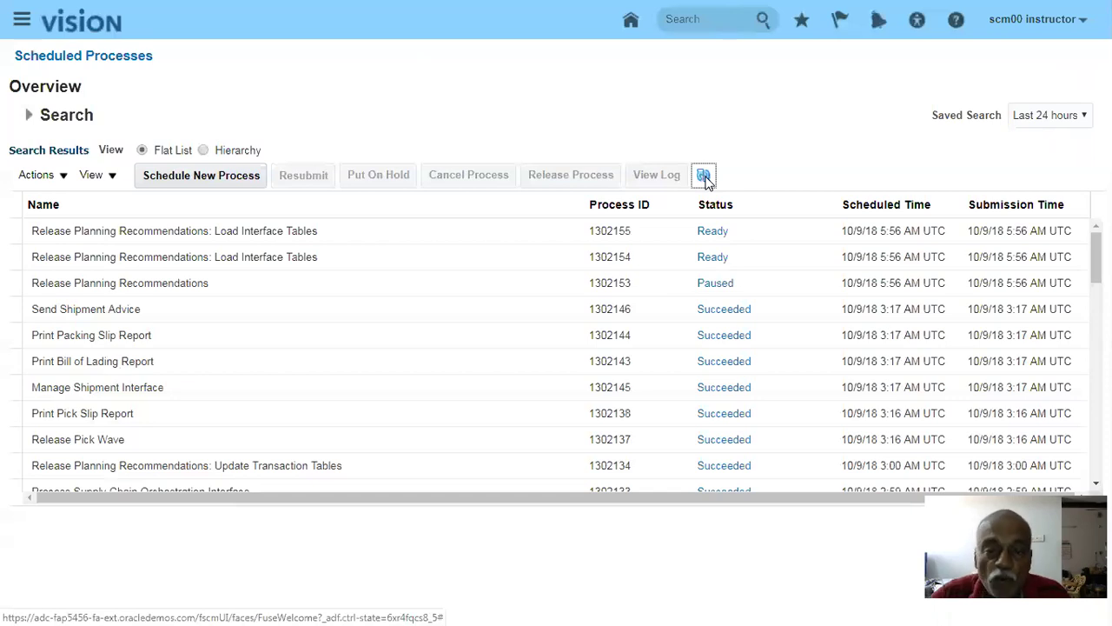
{"action": "left_click", "coordinate": [705, 176]}
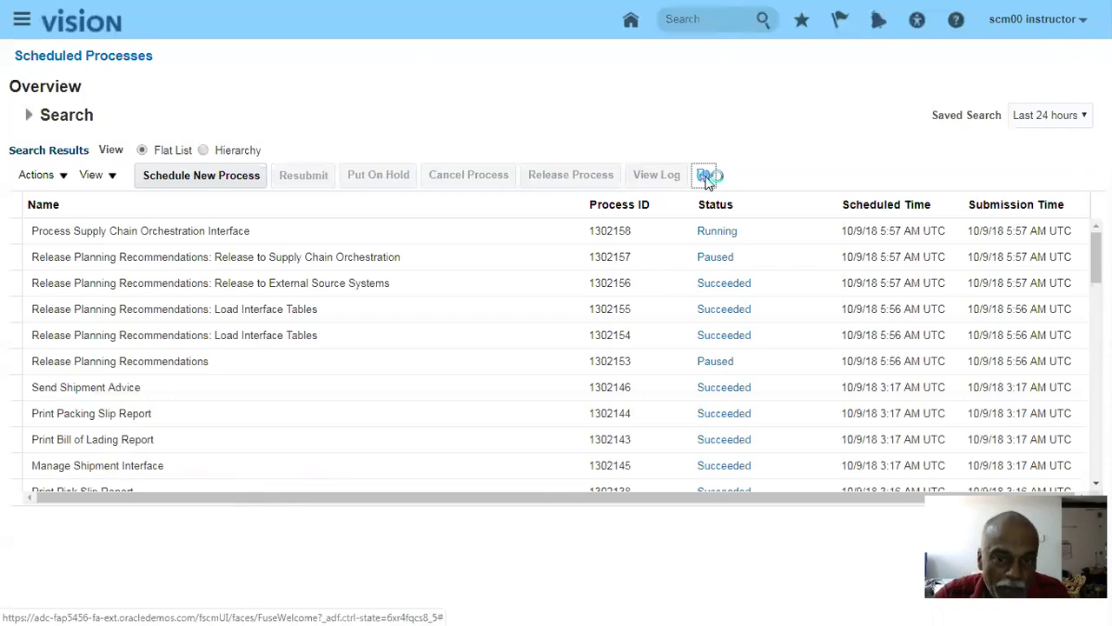
{"action": "left_click", "coordinate": [705, 176]}
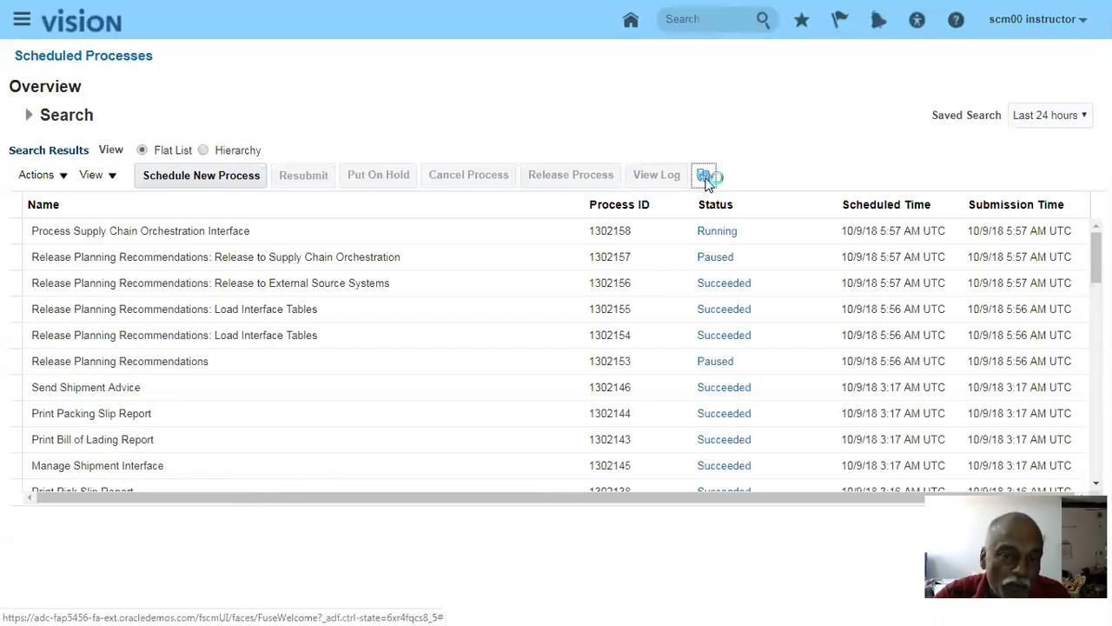
{"action": "left_click", "coordinate": [706, 180]}
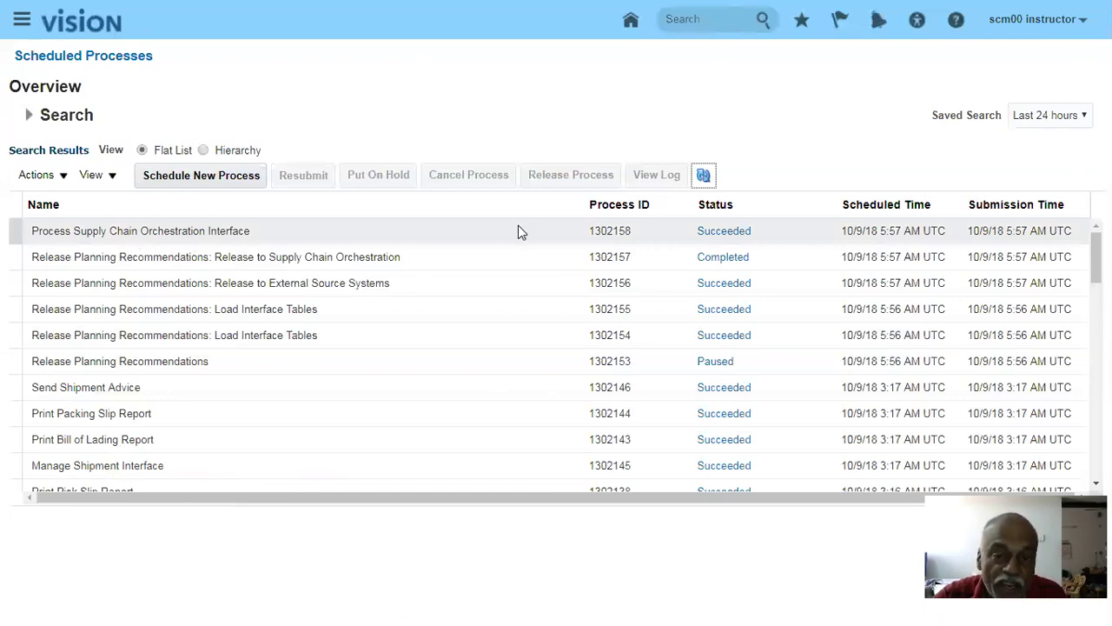
{"action": "left_click", "coordinate": [703, 177]}
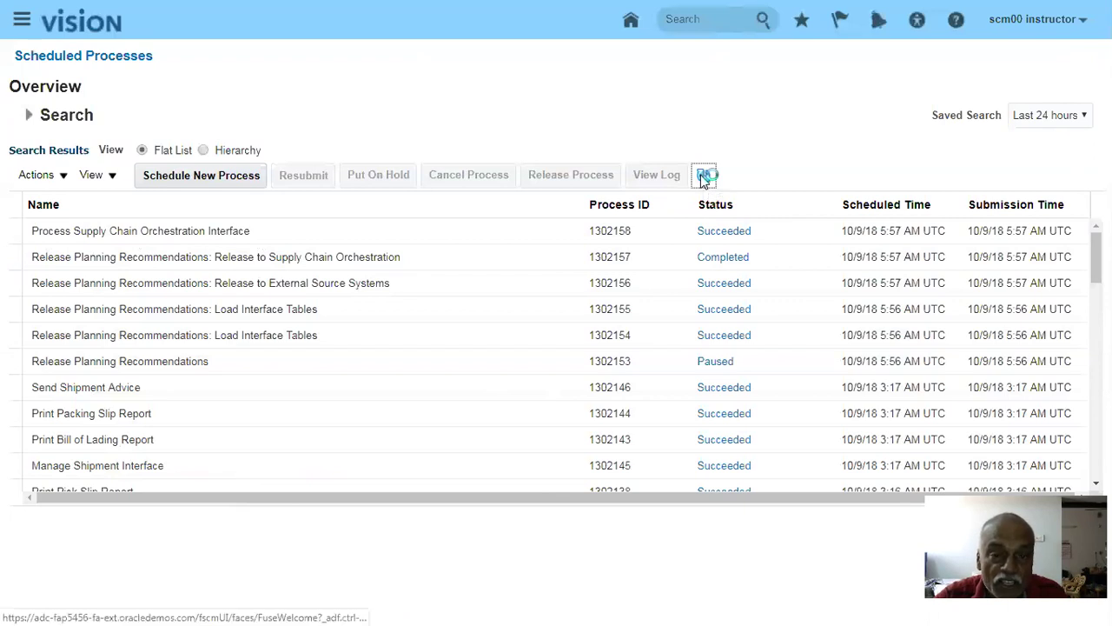
{"action": "key", "text": "F11"}
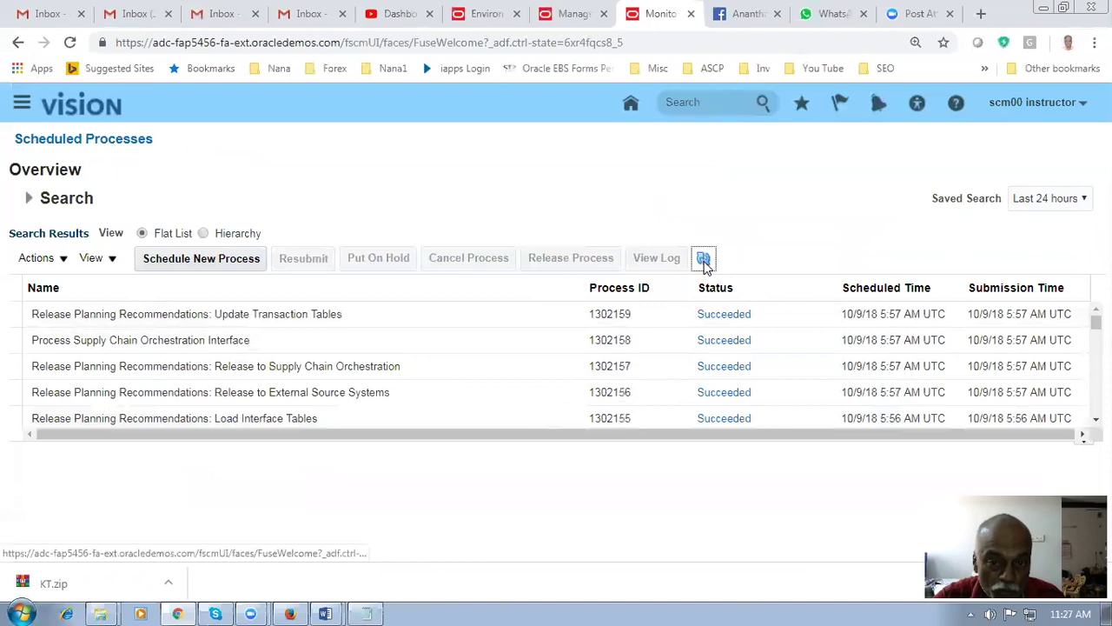
- Return to the order's tab, dismiss the error, and refresh the orchestration process details
{"action": "left_click", "coordinate": [569, 14]}
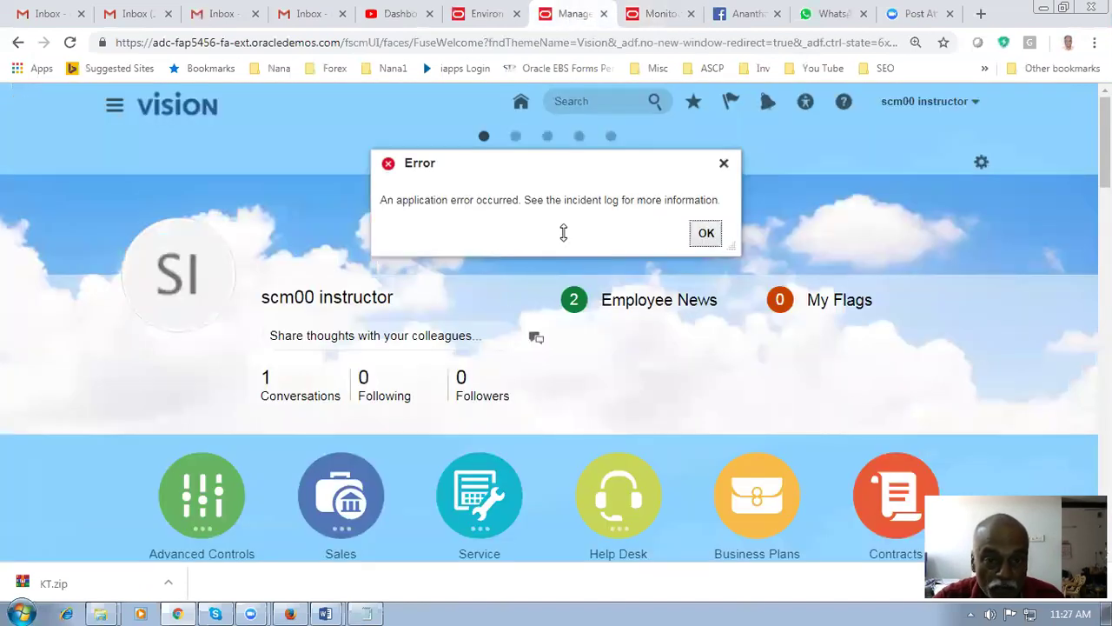
{"action": "left_click", "coordinate": [700, 237]}
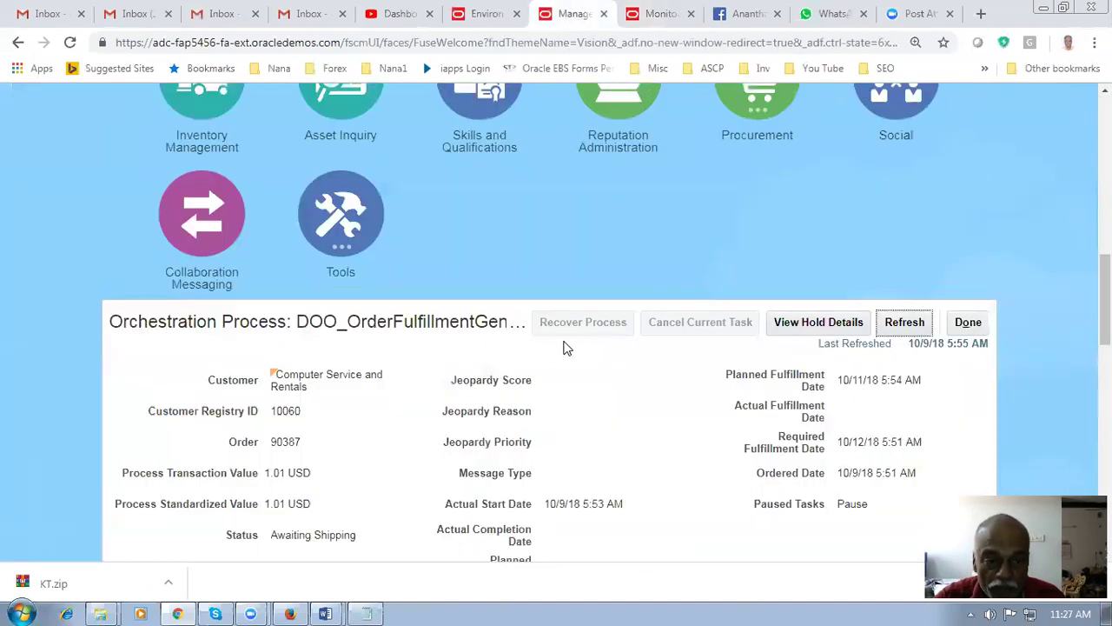
{"action": "scroll", "coordinate": [567, 345], "scroll_direction": "down", "scroll_amount": 5}
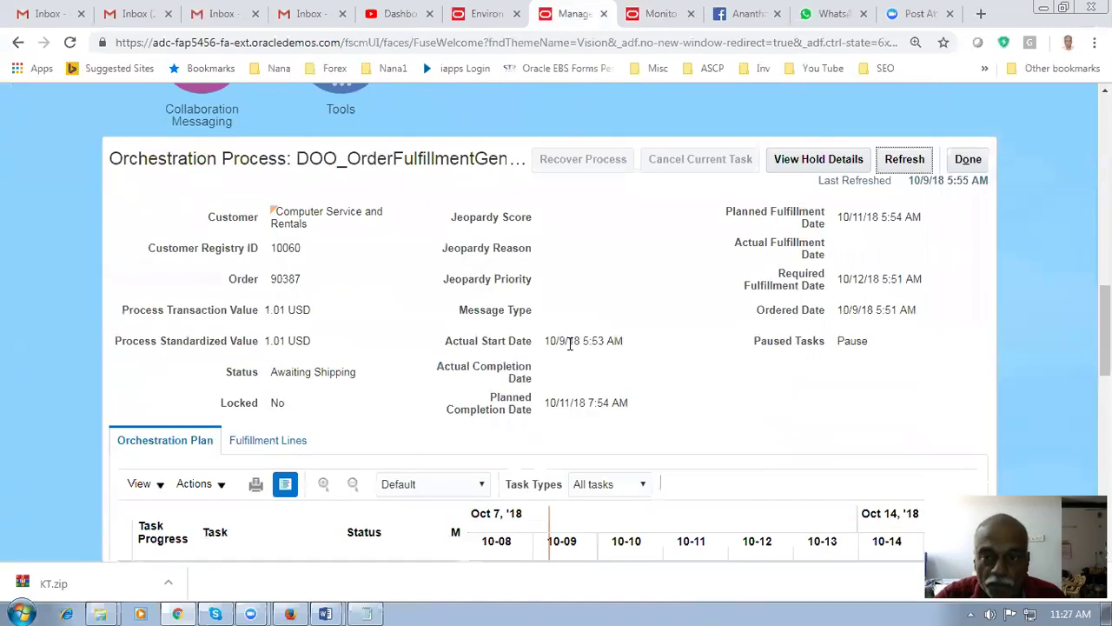
{"action": "left_click", "coordinate": [917, 161]}
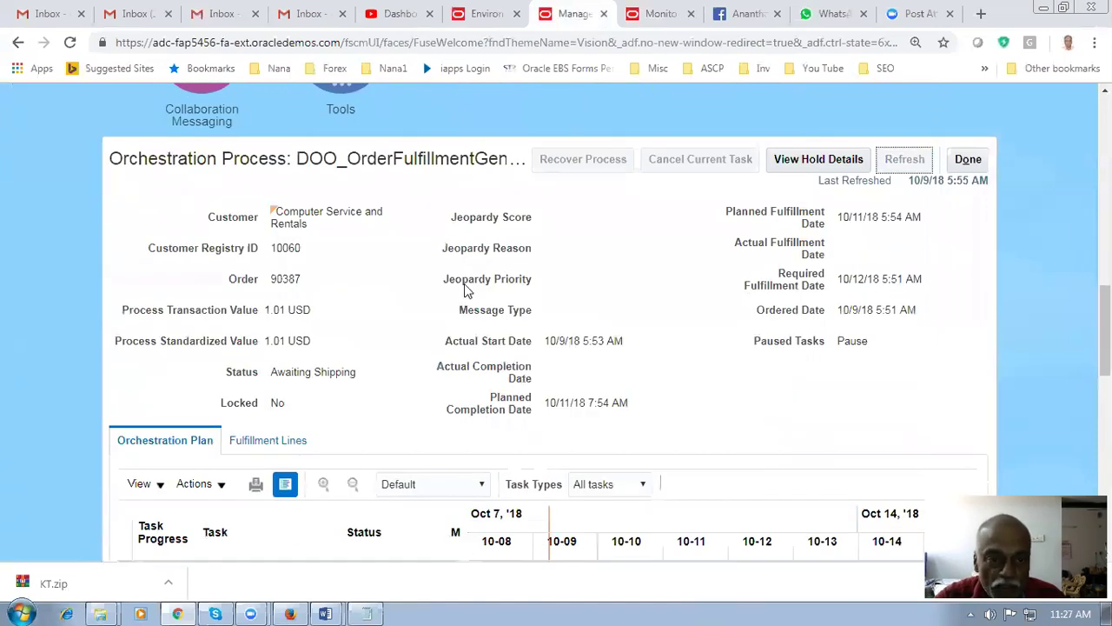
- Review the orchestration plan showing Awaiting Shipping with Invoice Not Started
{"action": "scroll", "coordinate": [465, 290], "scroll_direction": "down", "scroll_amount": 3}
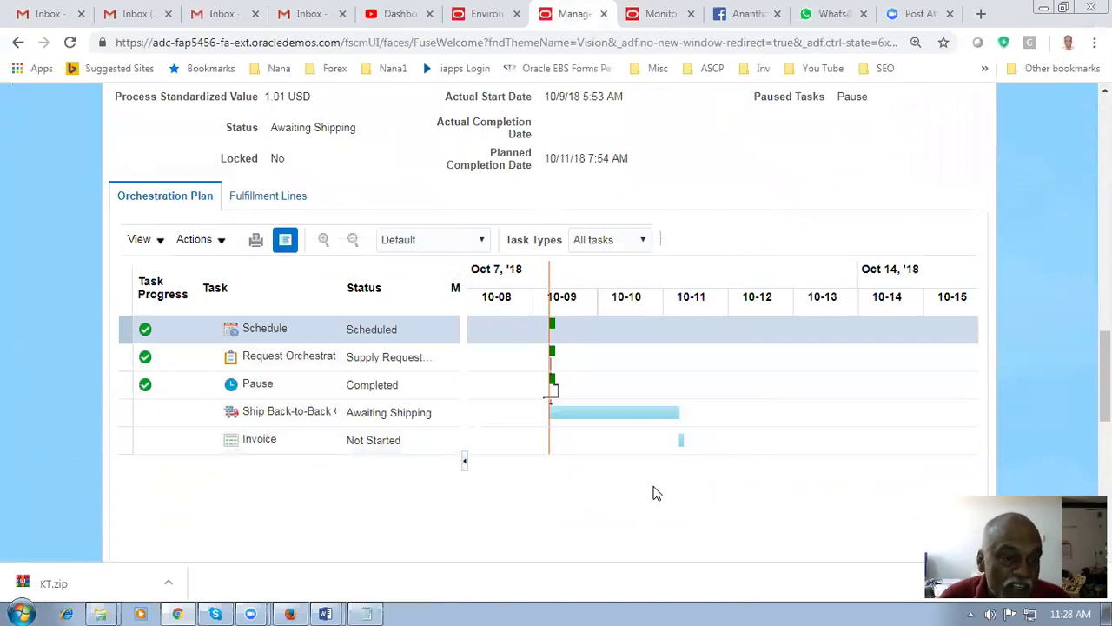
{"action": "left_click", "coordinate": [259, 199]}
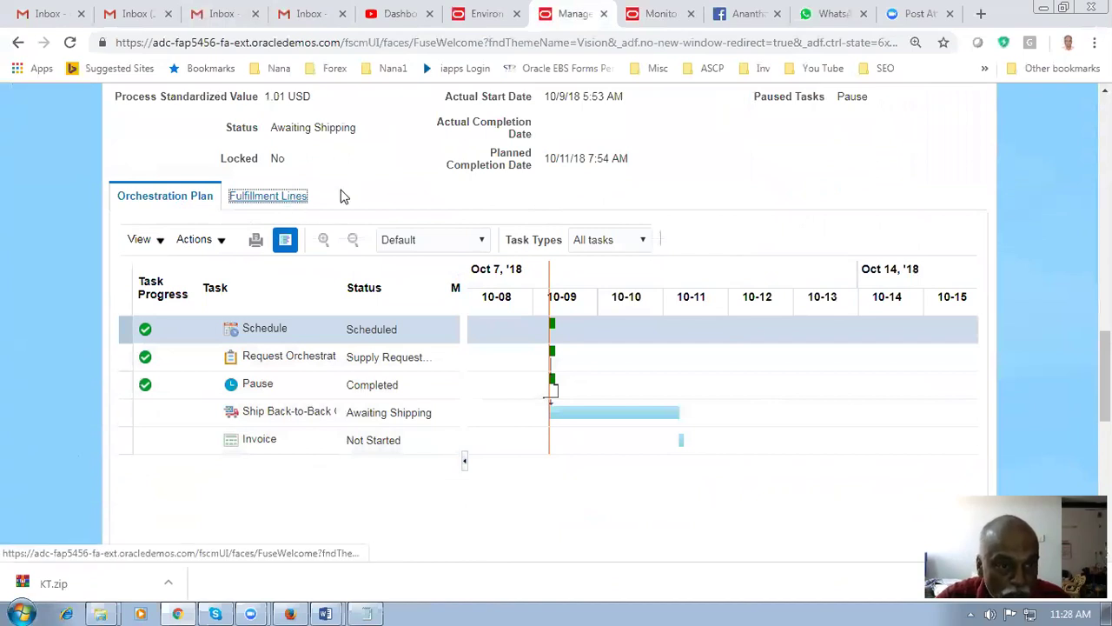
{"action": "scroll", "coordinate": [343, 196], "scroll_direction": "down", "scroll_amount": 4}
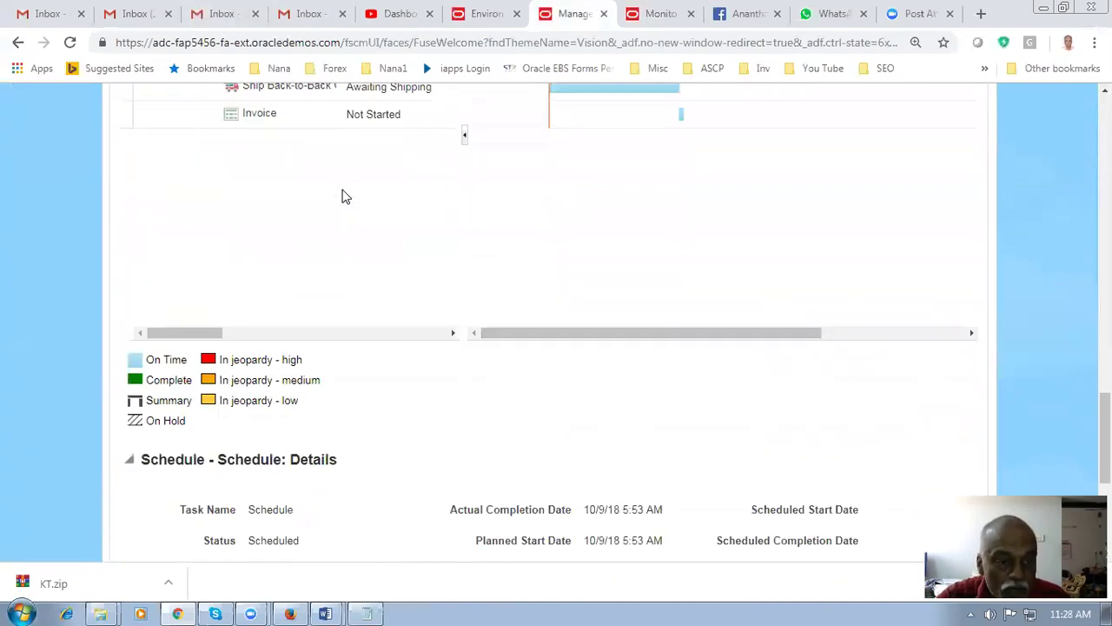
{"action": "scroll", "coordinate": [343, 196], "scroll_direction": "up", "scroll_amount": 4}
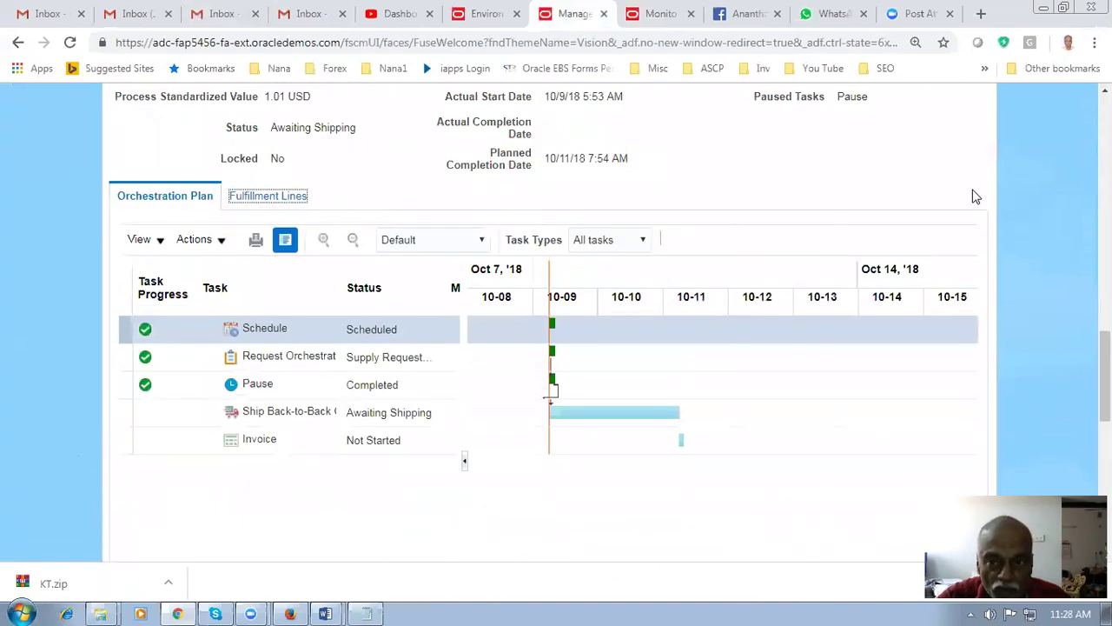
{"action": "scroll", "coordinate": [975, 196], "scroll_direction": "up", "scroll_amount": 4}
{"action": "scroll", "coordinate": [613, 170], "scroll_direction": "up", "scroll_amount": 8}
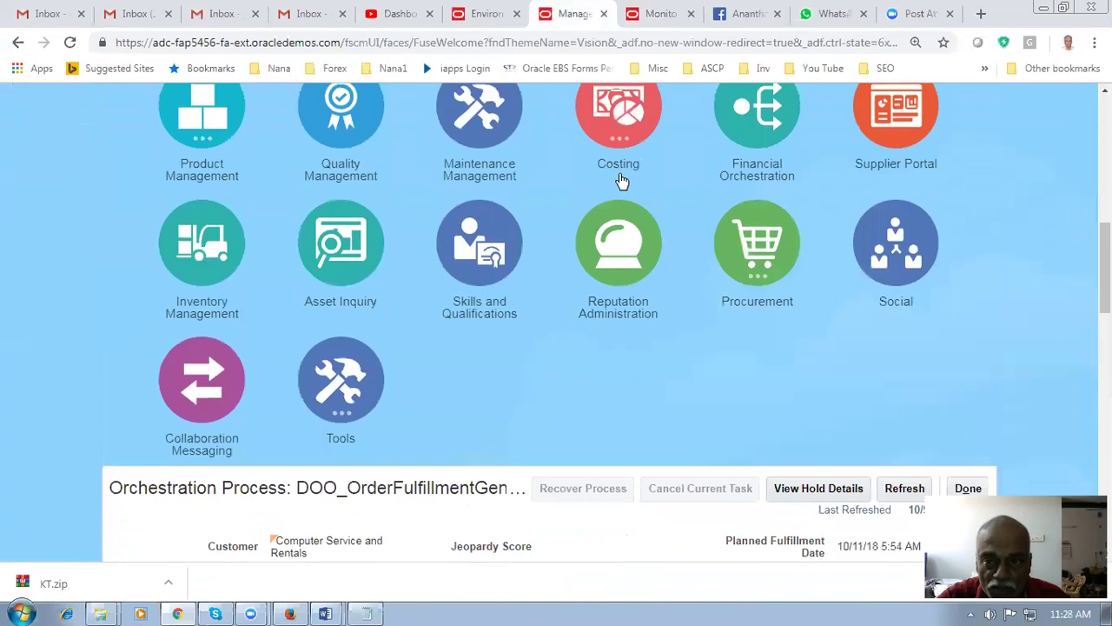
{"action": "scroll", "coordinate": [727, 235], "scroll_direction": "up", "scroll_amount": 3}
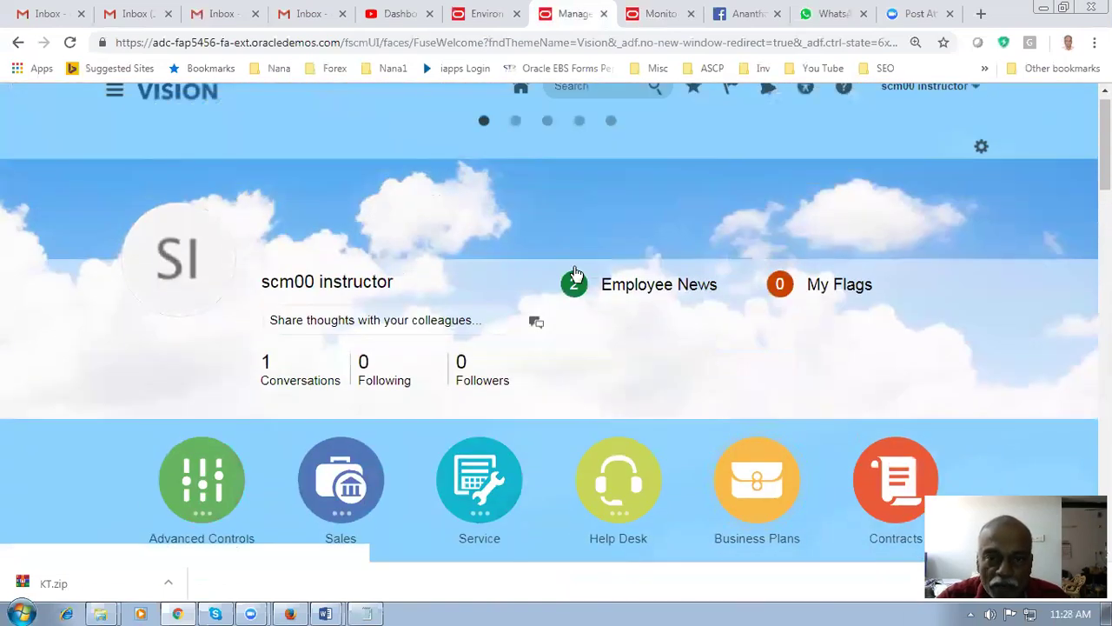
- Look up order number 90387 in the notes and search it from Order Management Overview
{"action": "left_click", "coordinate": [521, 102]}
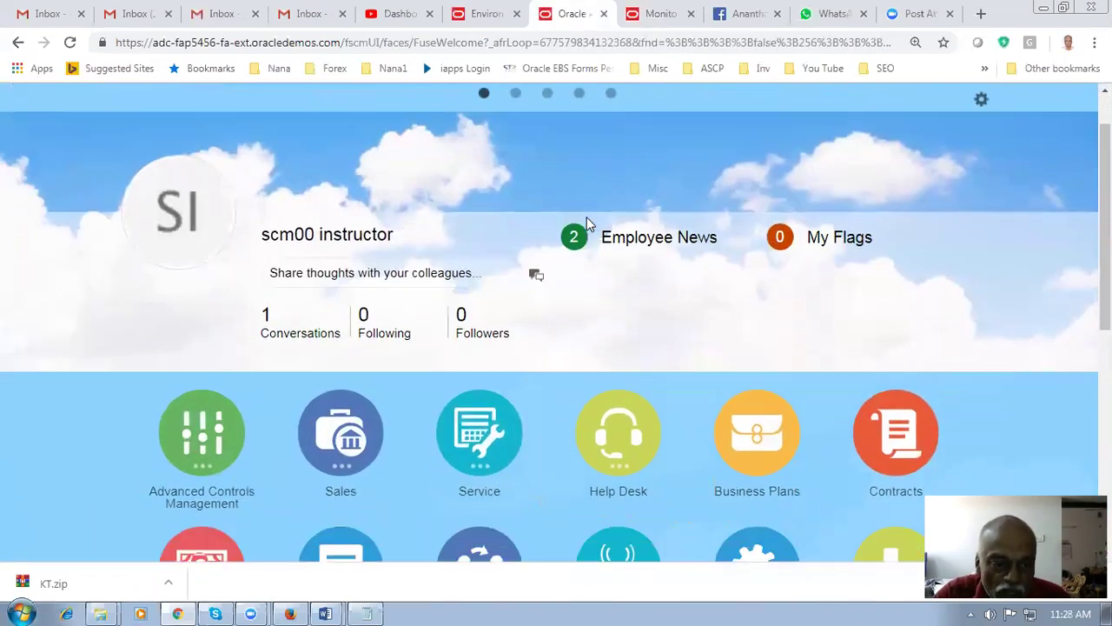
{"action": "scroll", "coordinate": [388, 489], "scroll_direction": "down", "scroll_amount": 1}
{"action": "scroll", "coordinate": [374, 521], "scroll_direction": "down", "scroll_amount": 5}
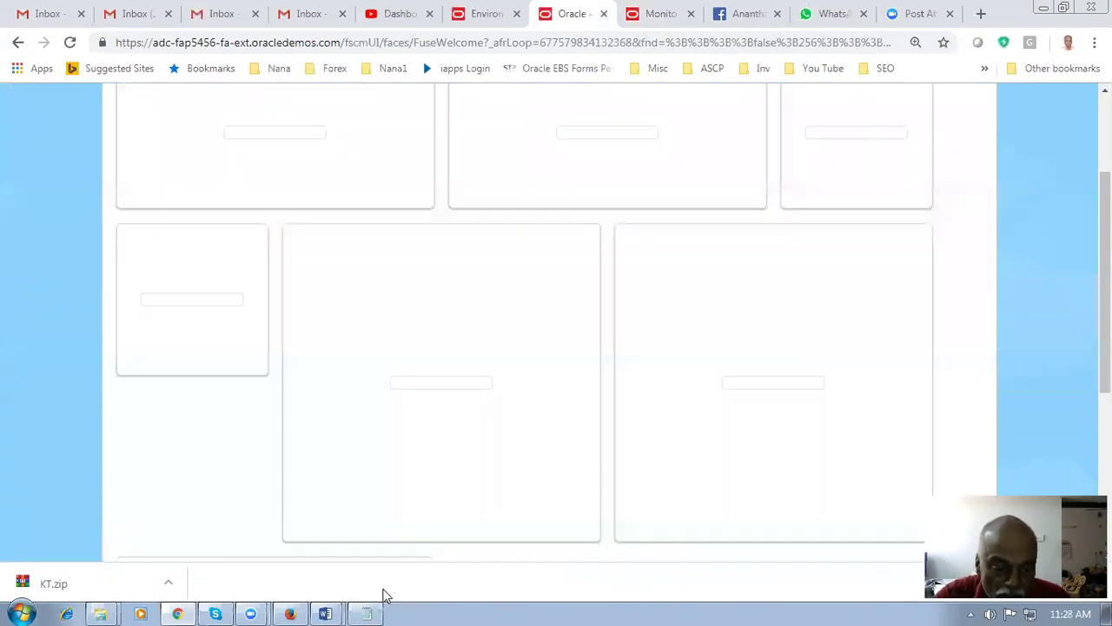
{"action": "left_click", "coordinate": [366, 613]}
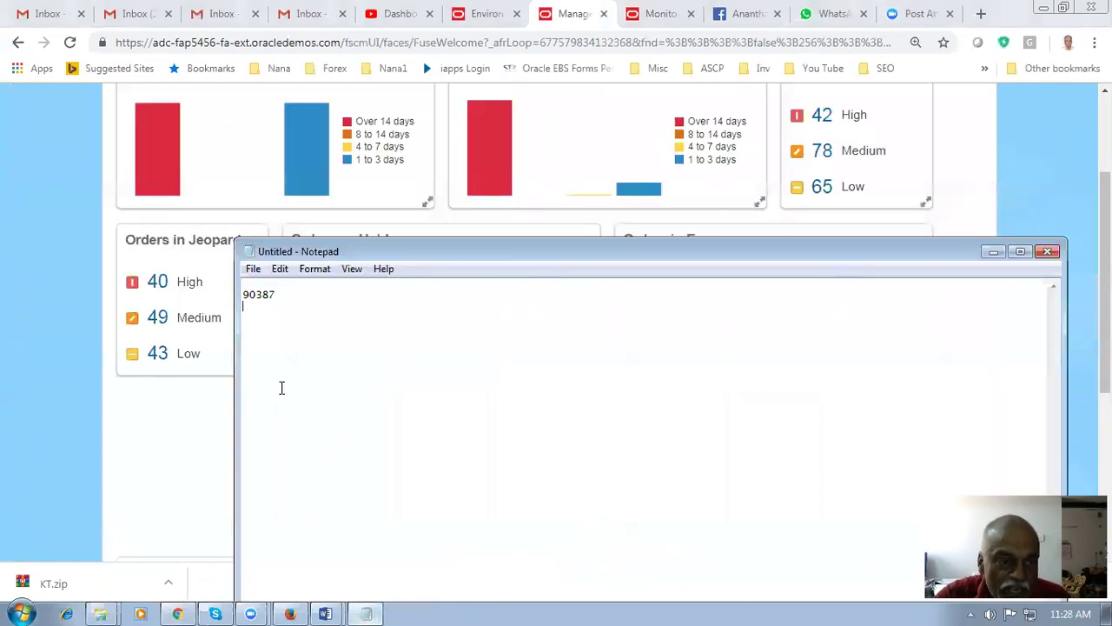
{"action": "left_click", "coordinate": [167, 449]}
{"action": "scroll", "coordinate": [743, 220], "scroll_direction": "up", "scroll_amount": 2}
{"action": "left_click", "coordinate": [673, 156]}
{"action": "type", "text": "903"}
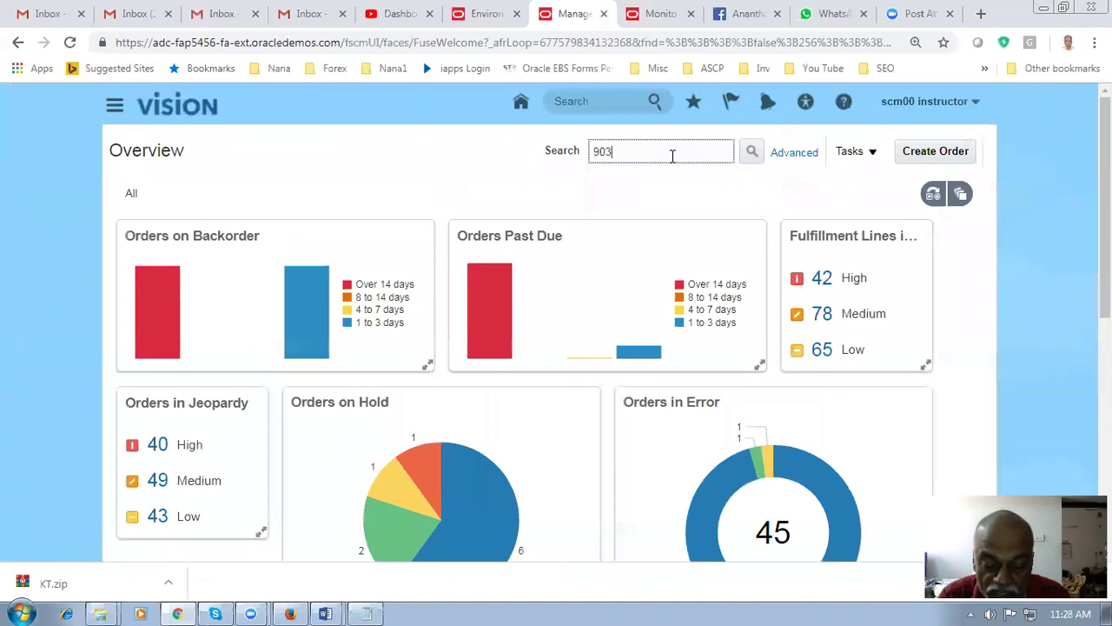
{"action": "type", "text": "87"}
{"action": "left_click", "coordinate": [752, 153]}
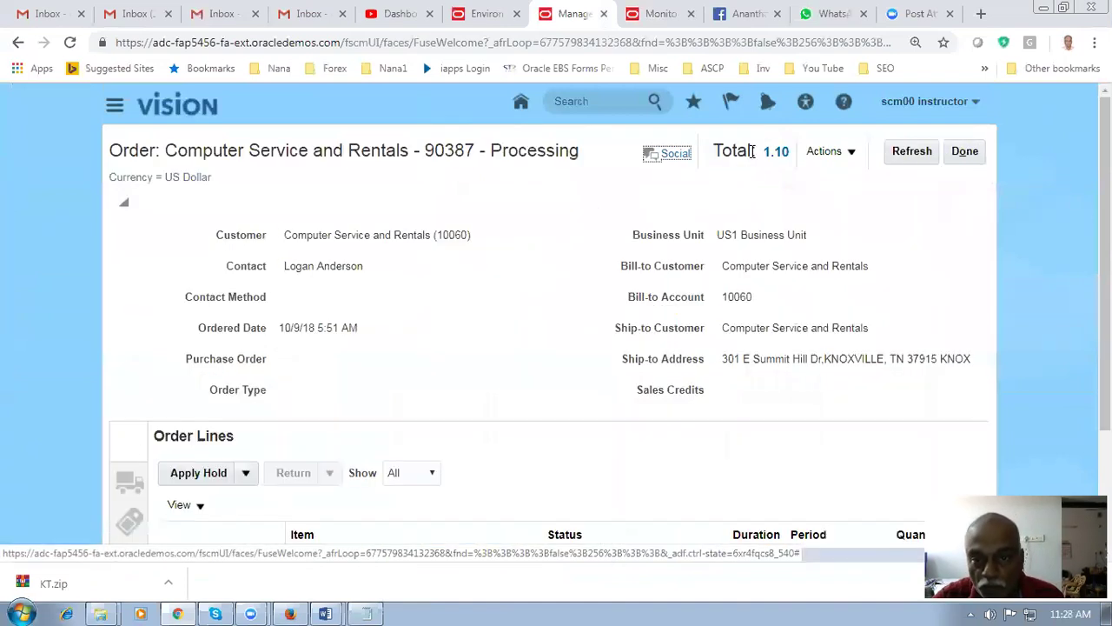
- Switch order 90387 to Fulfillment View and inspect the fulfillment line's orchestration process
{"action": "left_click", "coordinate": [823, 153]}
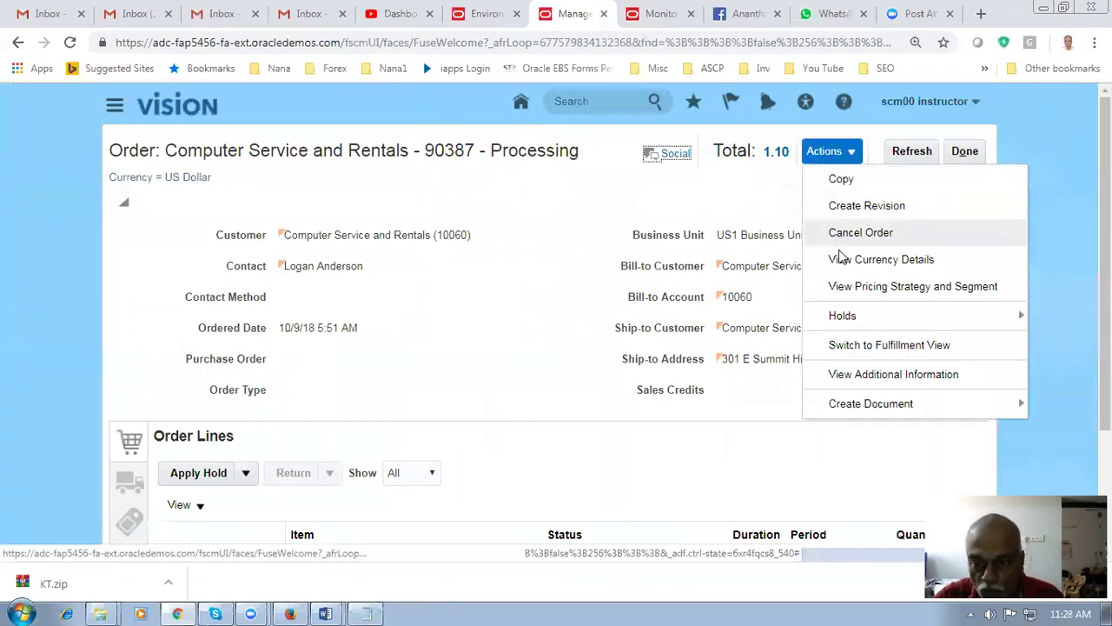
{"action": "left_click", "coordinate": [869, 345]}
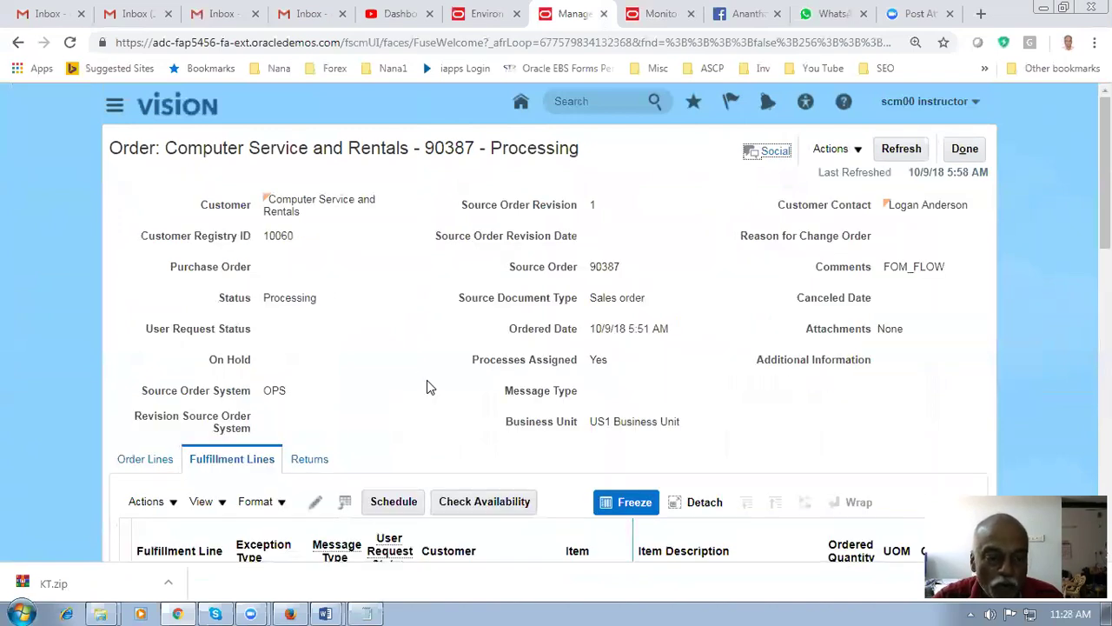
{"action": "scroll", "coordinate": [426, 382], "scroll_direction": "down", "scroll_amount": 3}
{"action": "left_click_drag", "start_coordinate": [663, 377], "coordinate": [727, 385]}
{"action": "left_click", "coordinate": [820, 356]}
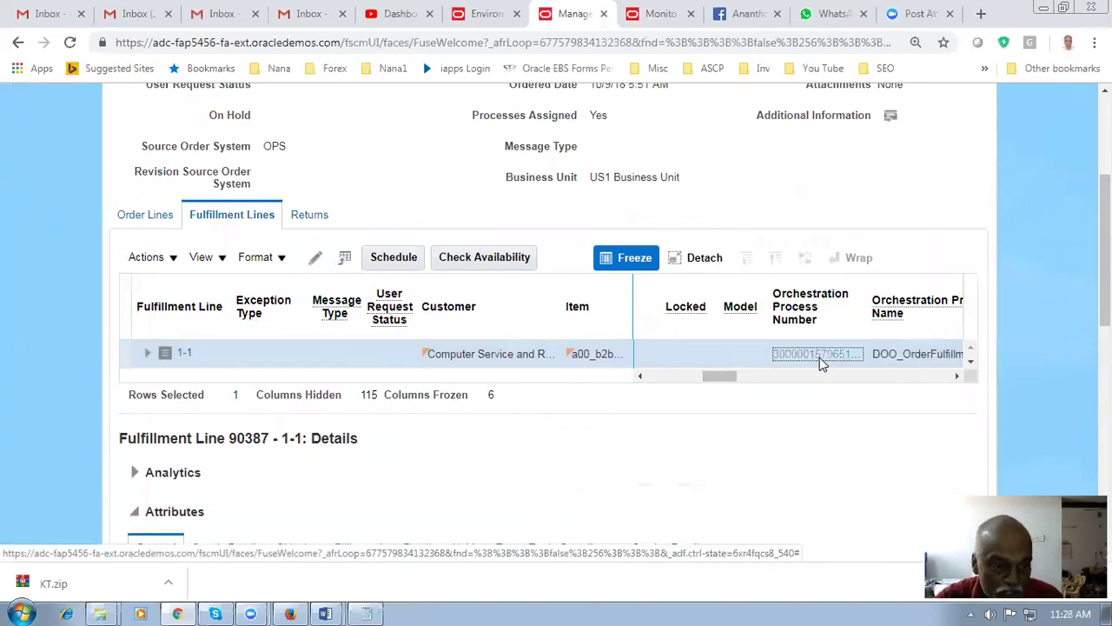
{"action": "scroll", "coordinate": [119, 390], "scroll_direction": "down", "scroll_amount": 4}
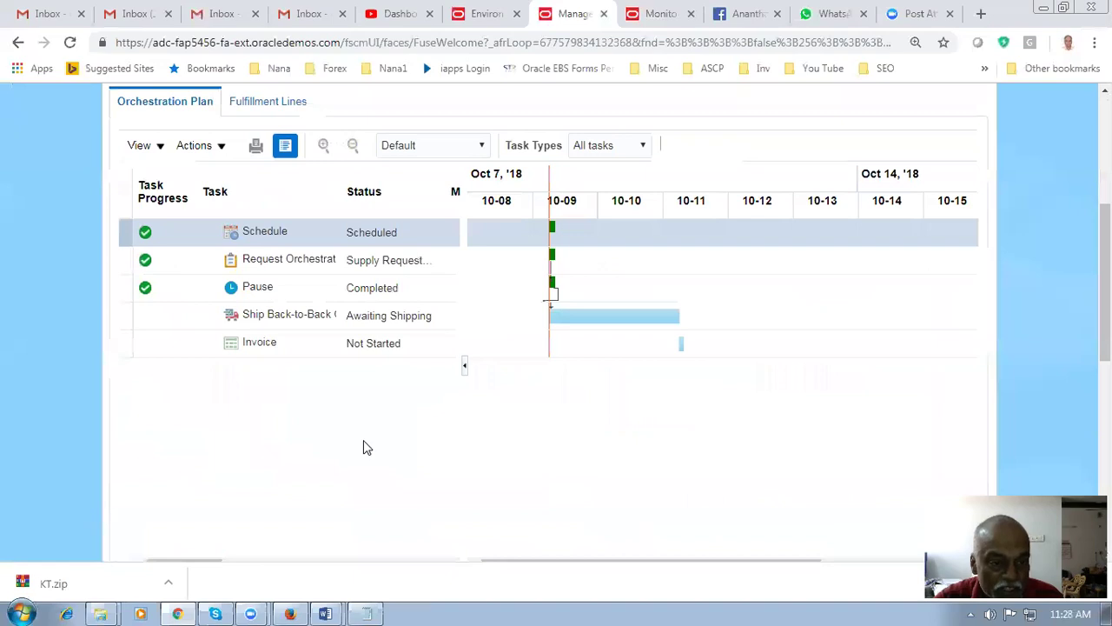
{"action": "scroll", "coordinate": [318, 394], "scroll_direction": "up", "scroll_amount": 1}
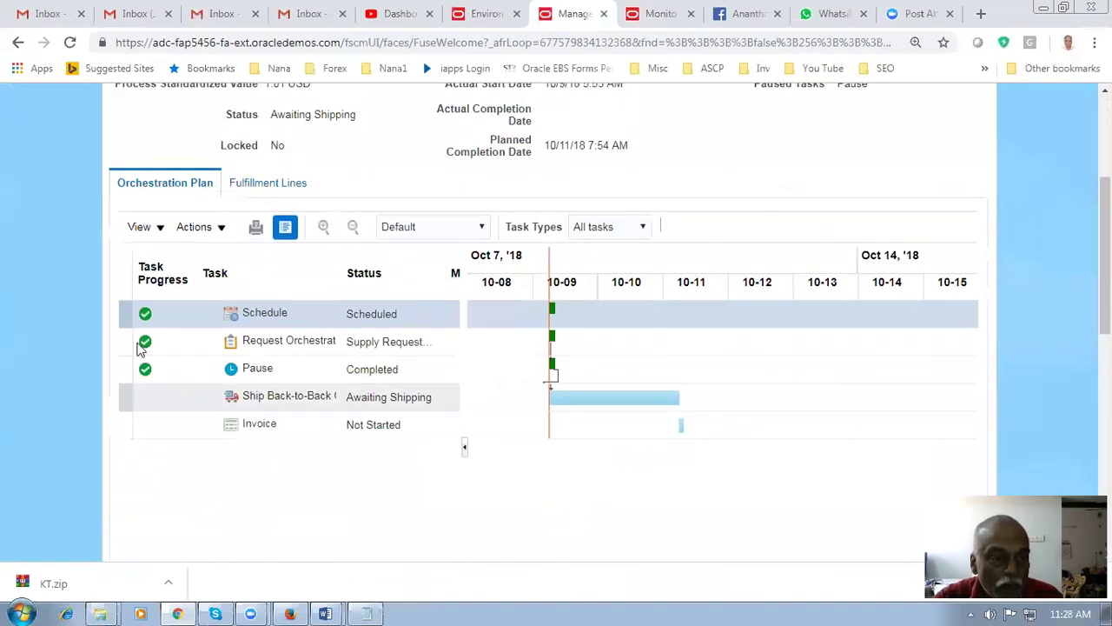
{"action": "left_click", "coordinate": [262, 182]}
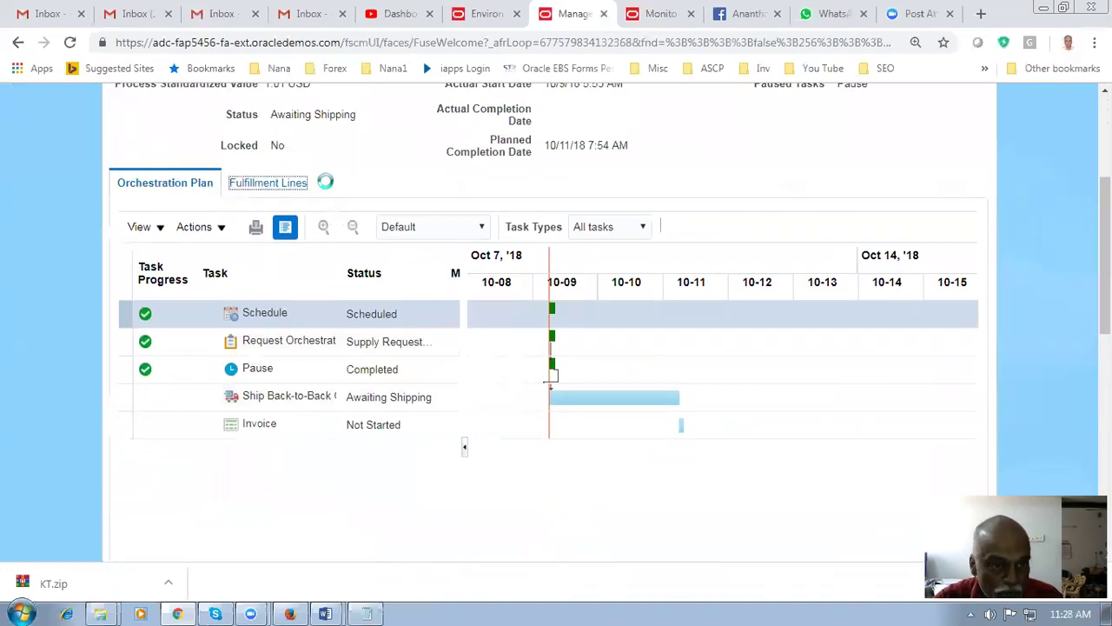
{"action": "scroll", "coordinate": [314, 348], "scroll_direction": "down", "scroll_amount": 2}
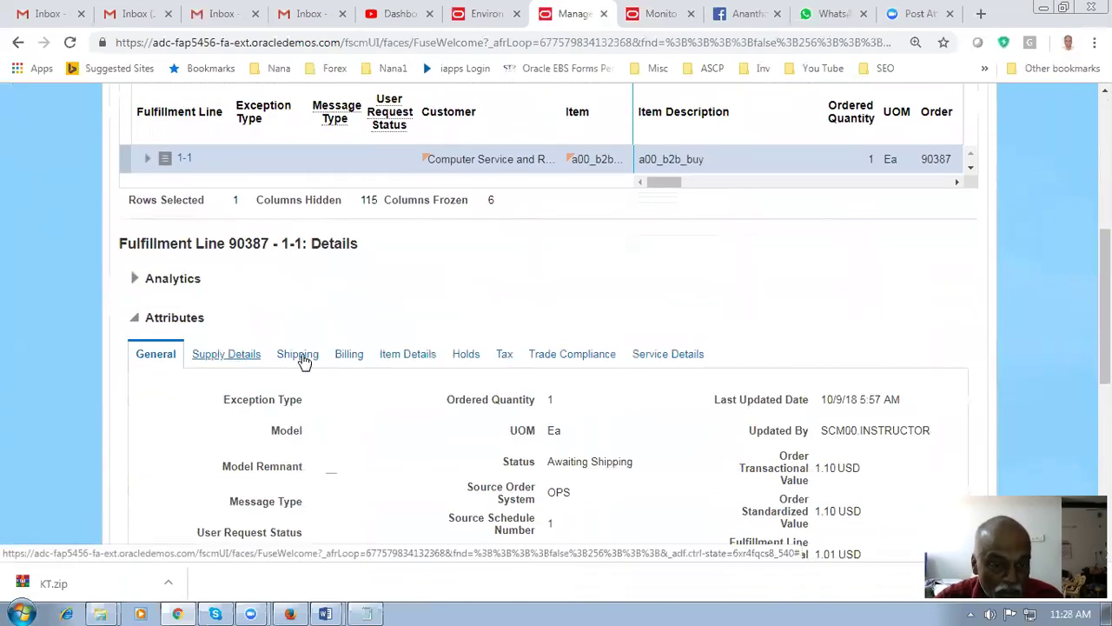
{"action": "left_click", "coordinate": [248, 355]}
{"action": "scroll", "coordinate": [298, 323], "scroll_direction": "down", "scroll_amount": 3}
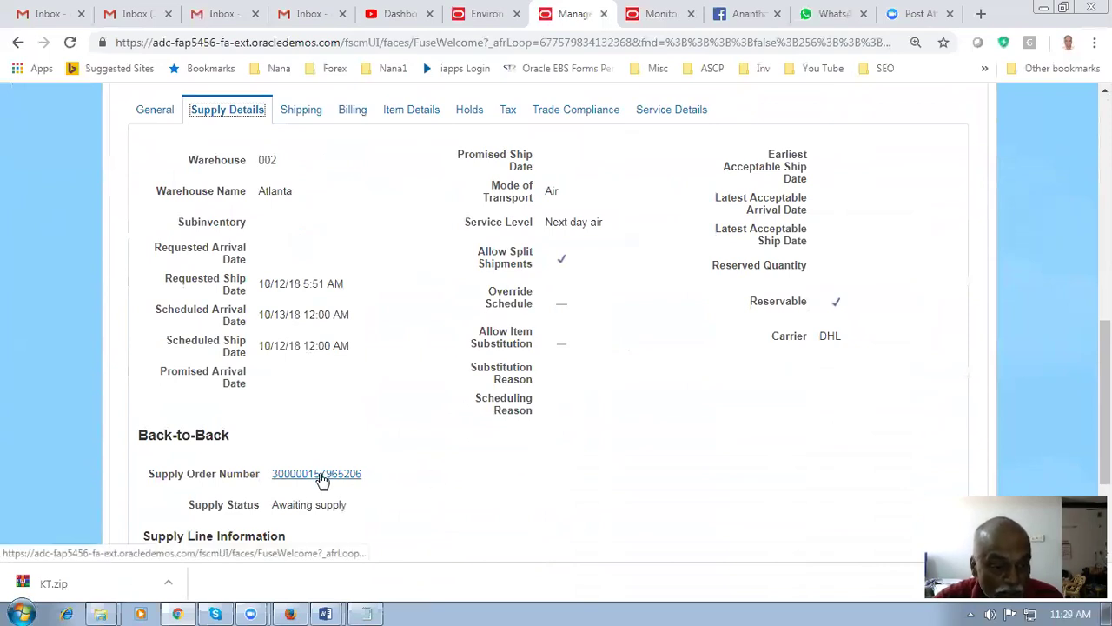
{"action": "left_click_drag", "start_coordinate": [293, 505], "coordinate": [365, 511]}
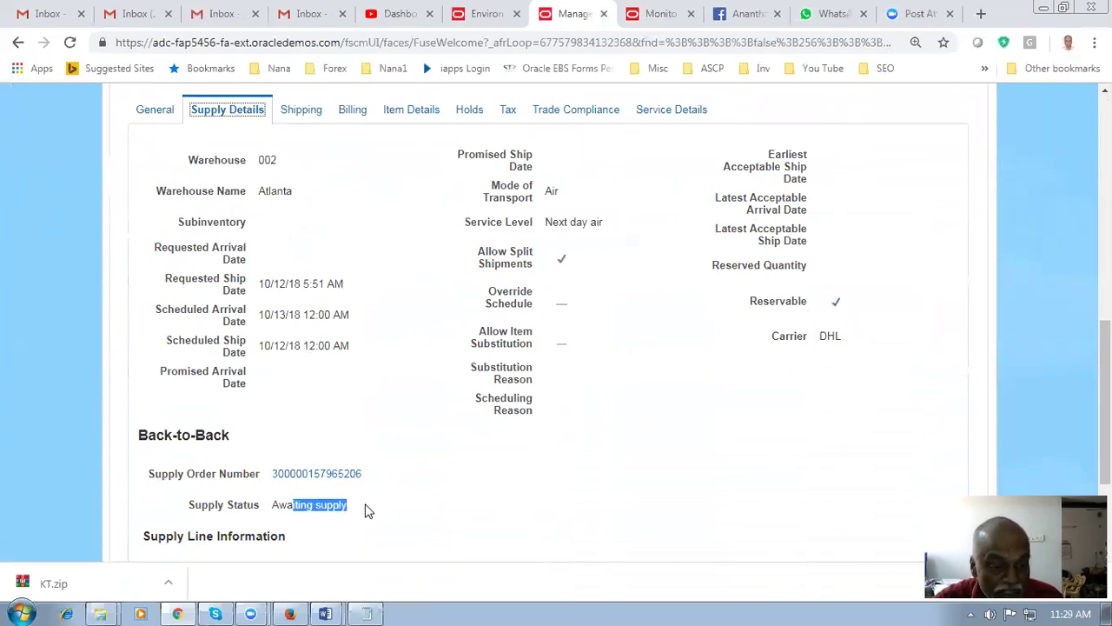
{"action": "left_click", "coordinate": [409, 526]}
{"action": "left_click_drag", "start_coordinate": [282, 504], "coordinate": [344, 509]}
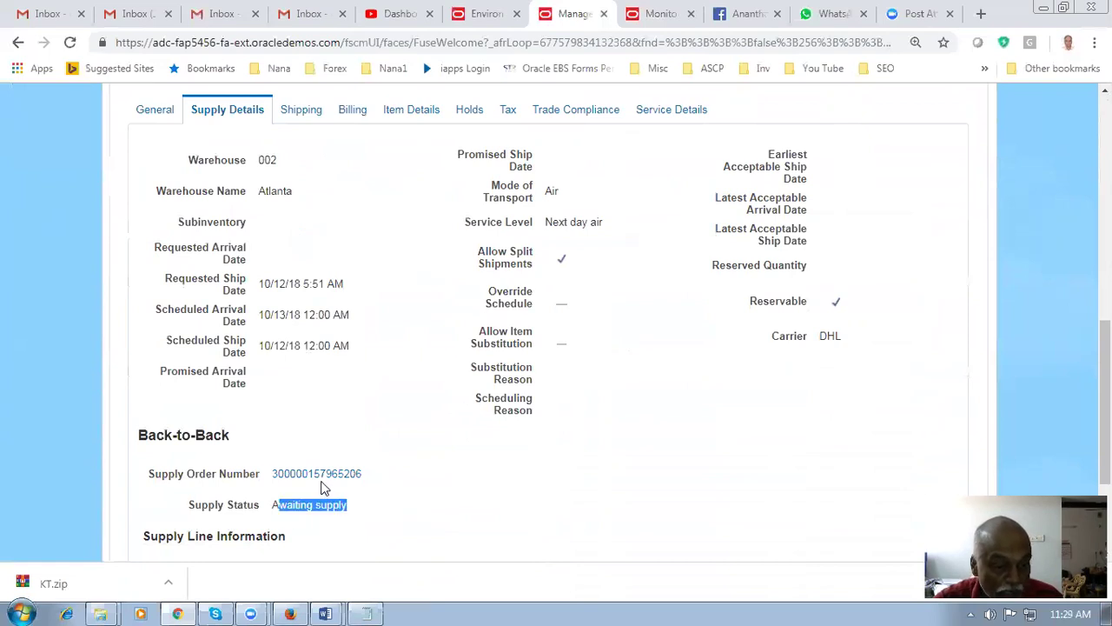
{"action": "left_click", "coordinate": [322, 480]}
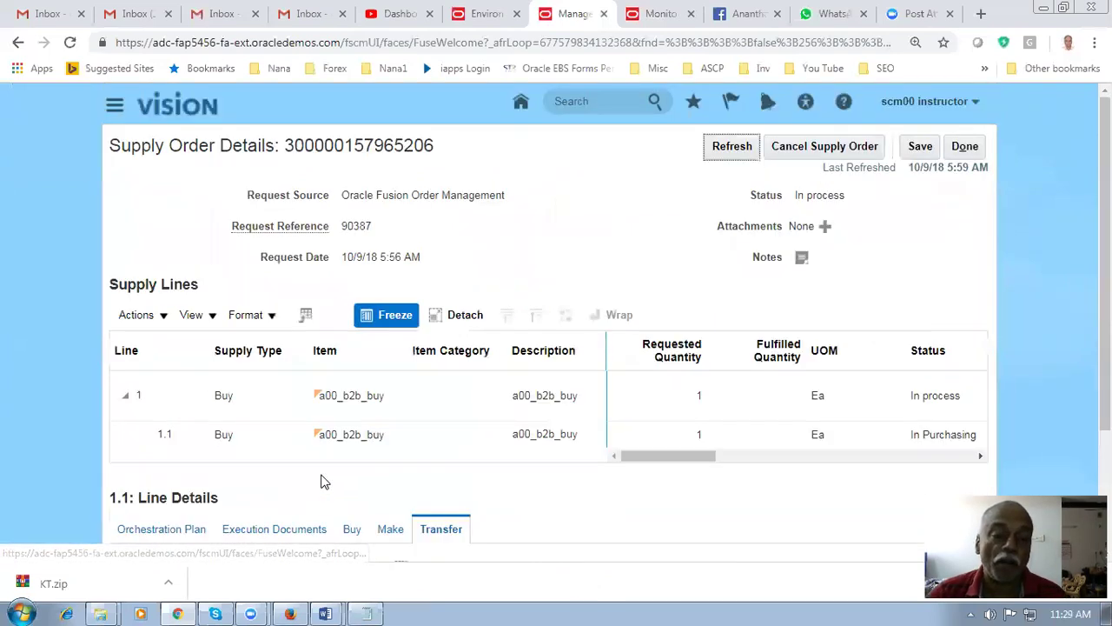
- Select supply line 1.1 and review its Buy and Execution Documents tabs
{"action": "left_click_drag", "start_coordinate": [170, 148], "coordinate": [439, 148]}
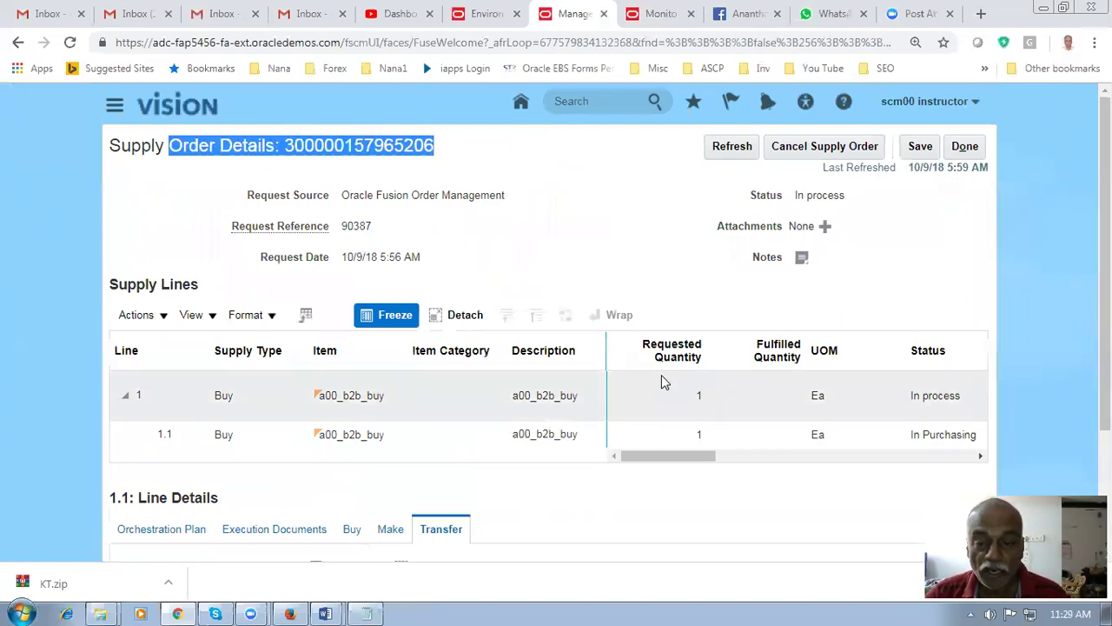
{"action": "left_click_drag", "start_coordinate": [674, 458], "coordinate": [706, 462]}
{"action": "left_click", "coordinate": [787, 437]}
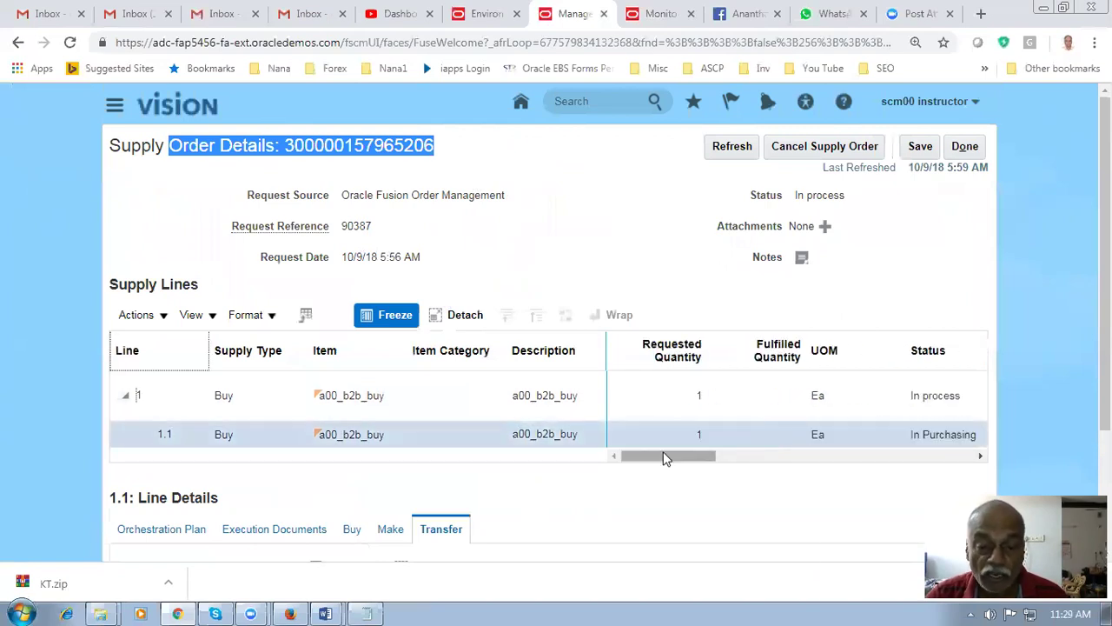
{"action": "left_click_drag", "start_coordinate": [640, 461], "coordinate": [705, 464]}
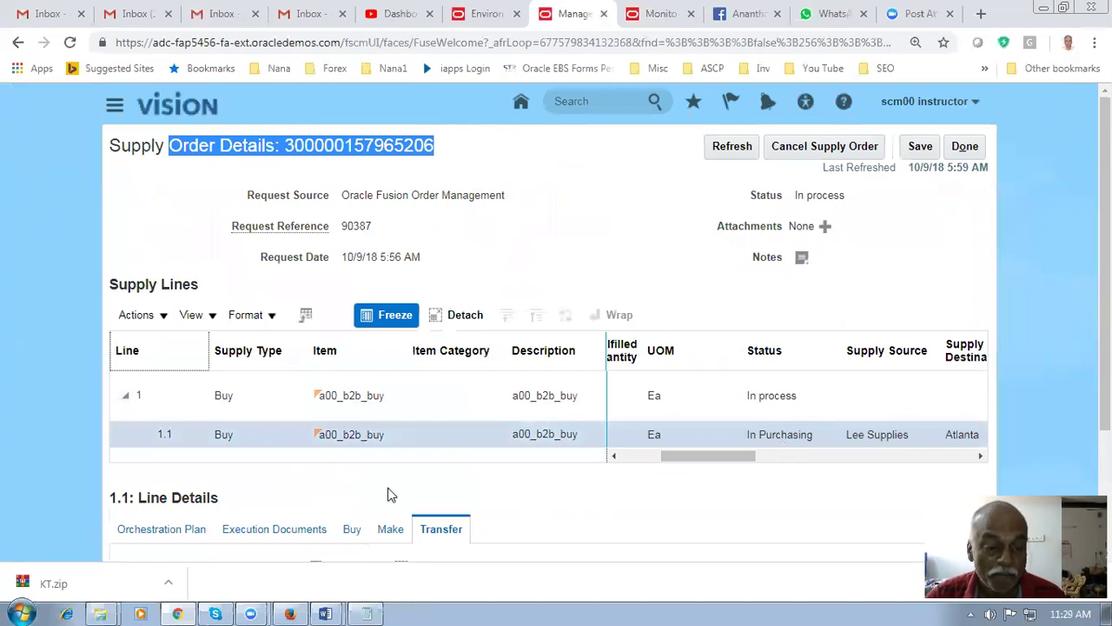
{"action": "scroll", "coordinate": [389, 495], "scroll_direction": "down", "scroll_amount": 2}
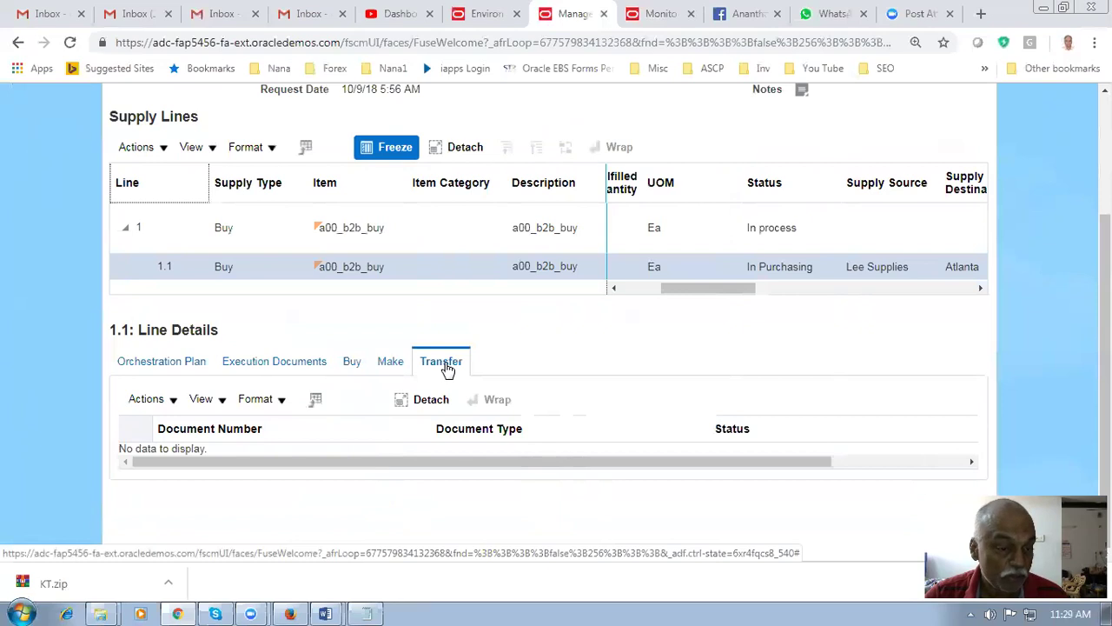
{"action": "left_click", "coordinate": [353, 363]}
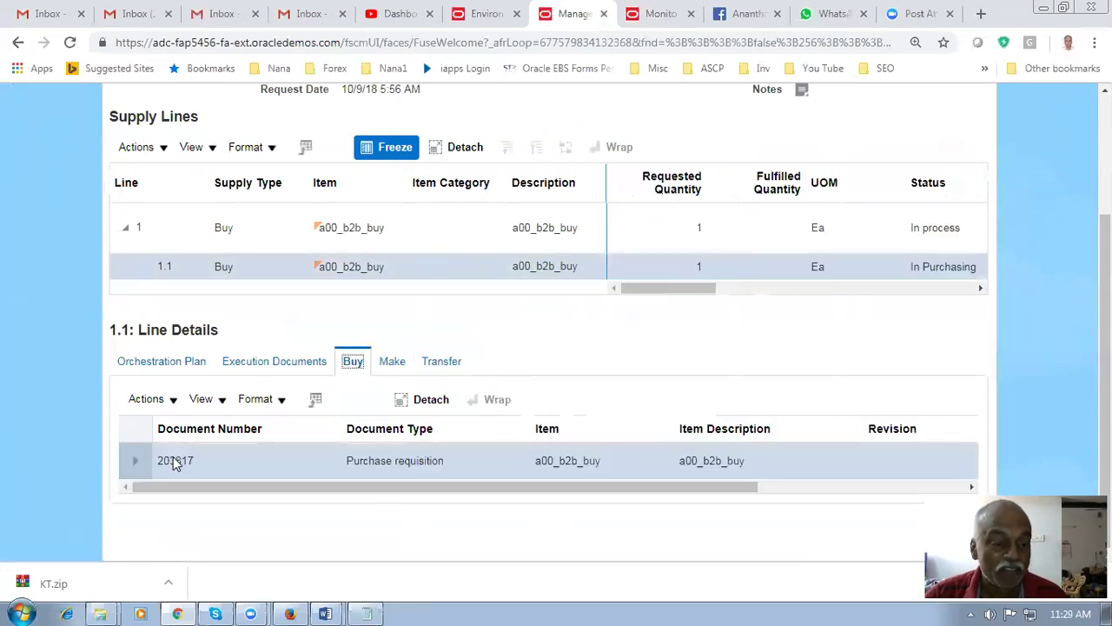
{"action": "left_click", "coordinate": [261, 364]}
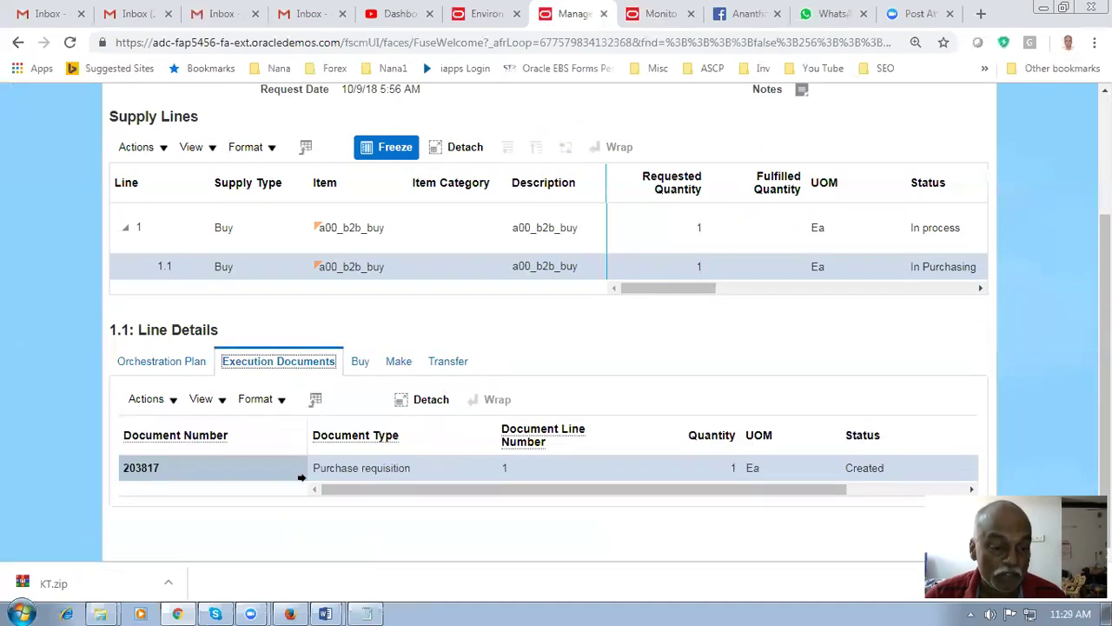
- Review line 1.1's orchestration plan, including the Fulfillment Completion task
{"action": "left_click", "coordinate": [139, 366]}
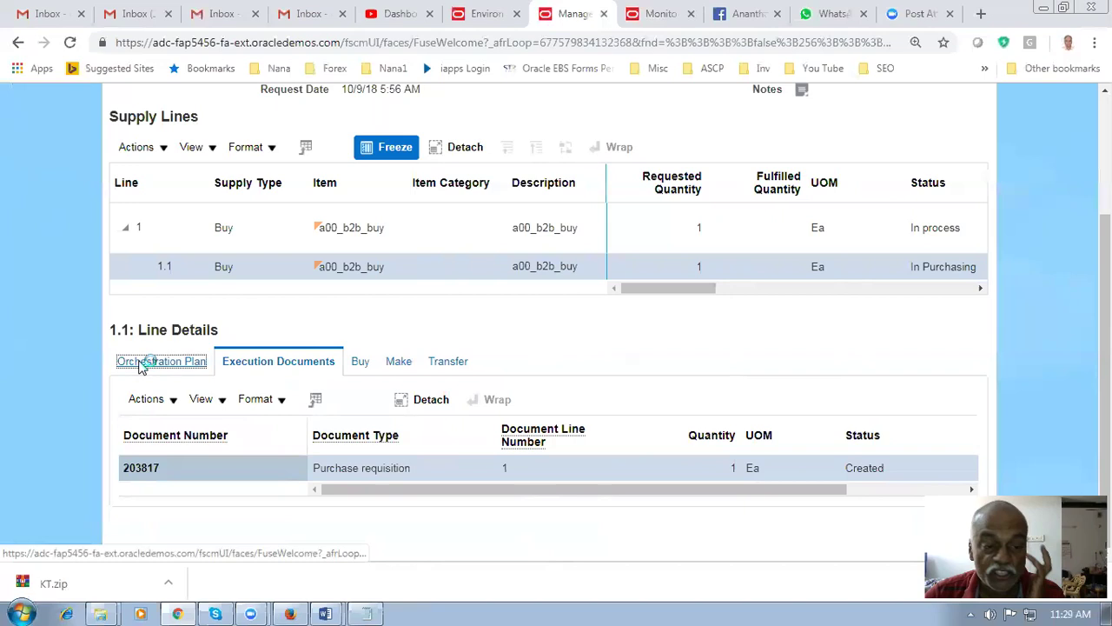
{"action": "scroll", "coordinate": [164, 385], "scroll_direction": "down", "scroll_amount": 3}
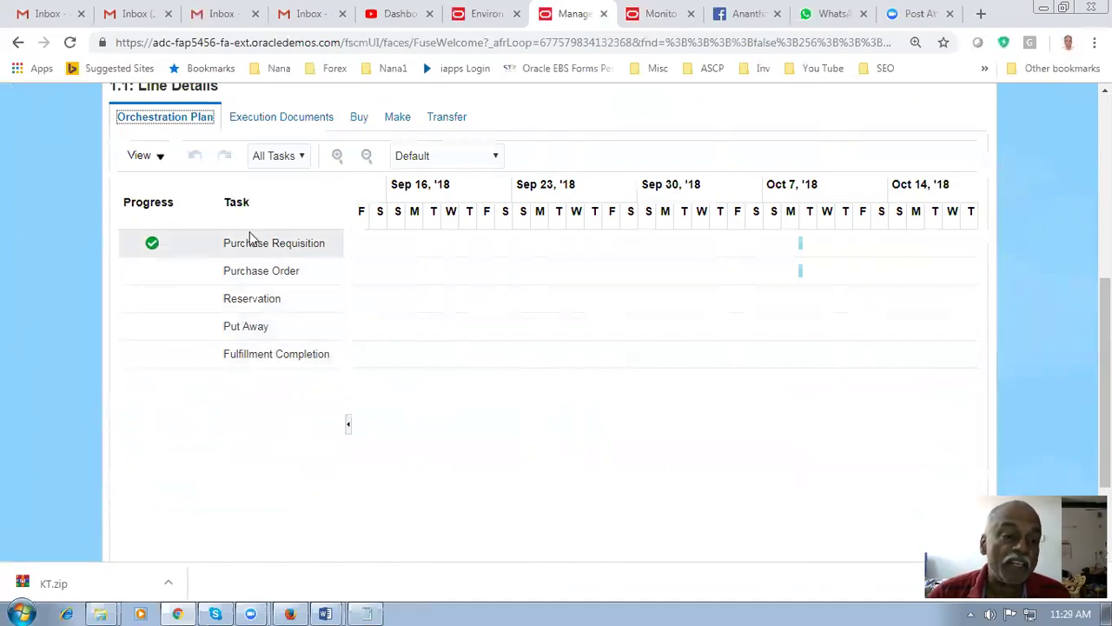
{"action": "left_click", "coordinate": [146, 366]}
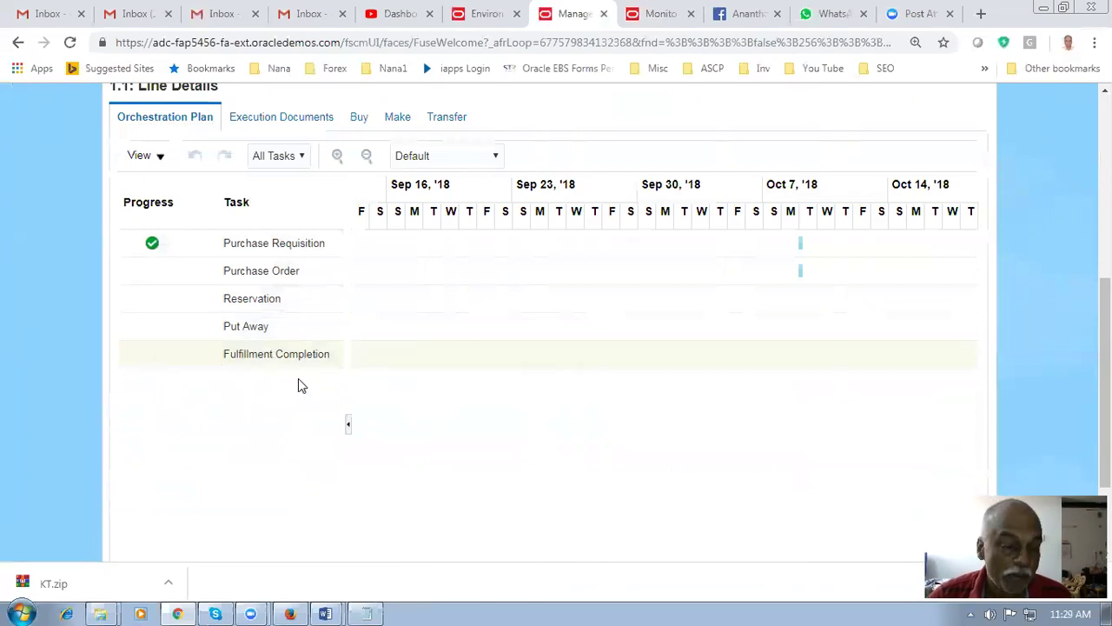
{"action": "scroll", "coordinate": [298, 365], "scroll_direction": "up", "scroll_amount": 2}
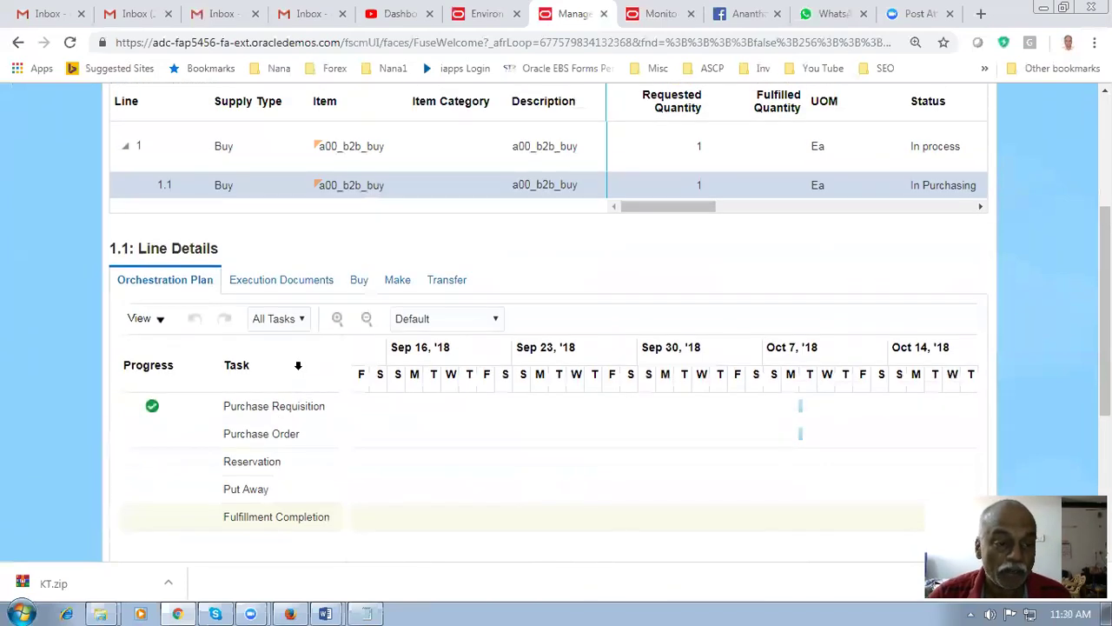
- Note purchase requisition 203817 as '203817 PR' in the notes, then return to the supply order
{"action": "left_click", "coordinate": [359, 282]}
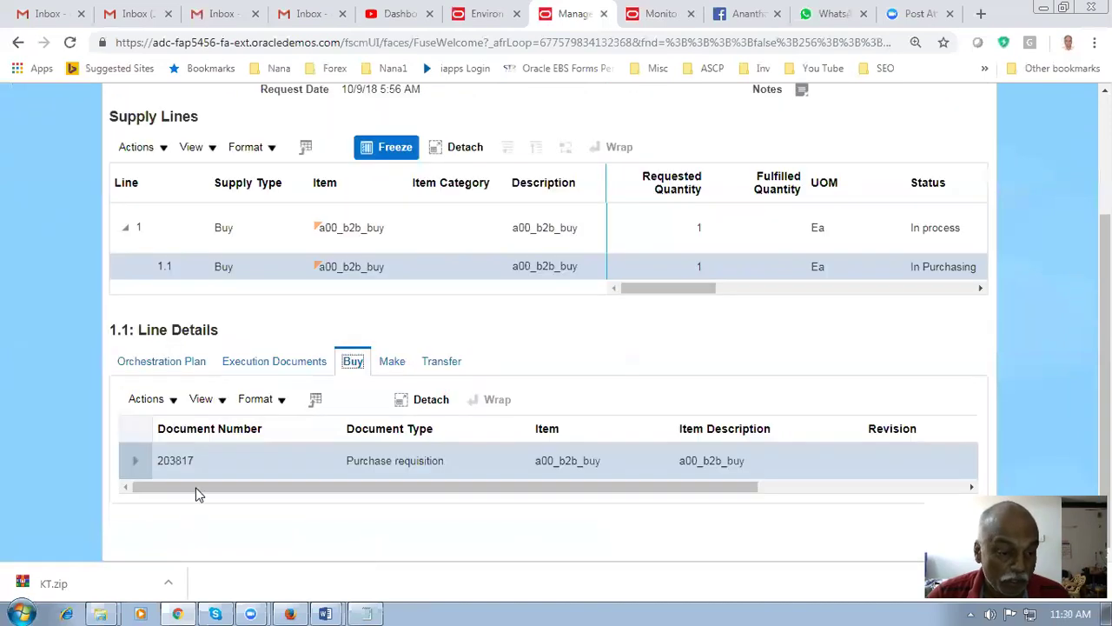
{"action": "left_click", "coordinate": [366, 612]}
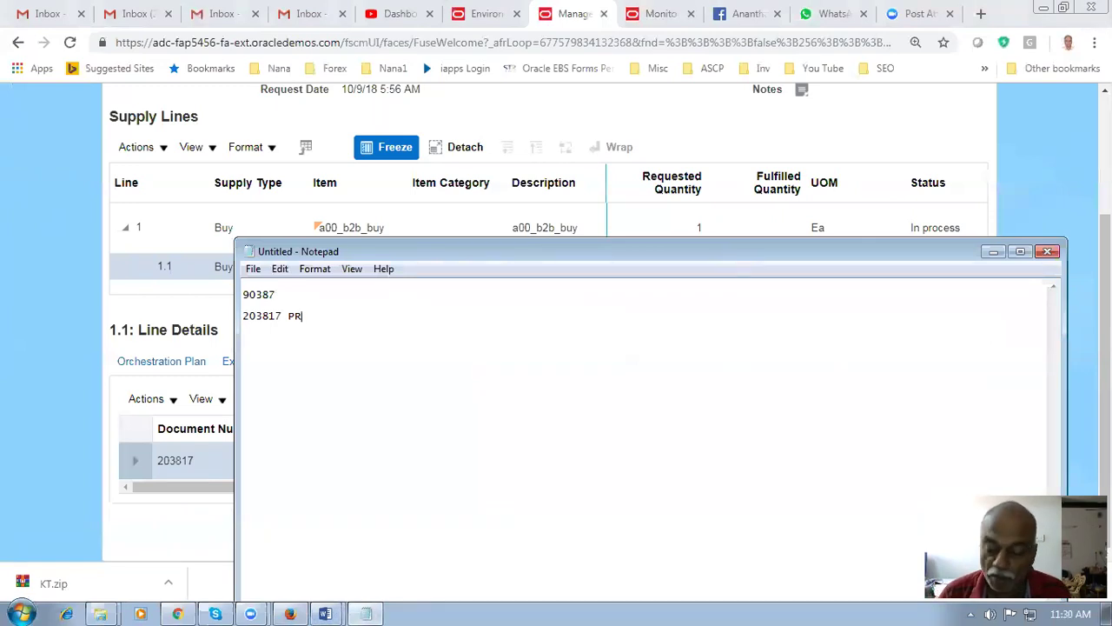
{"action": "left_click", "coordinate": [47, 373]}
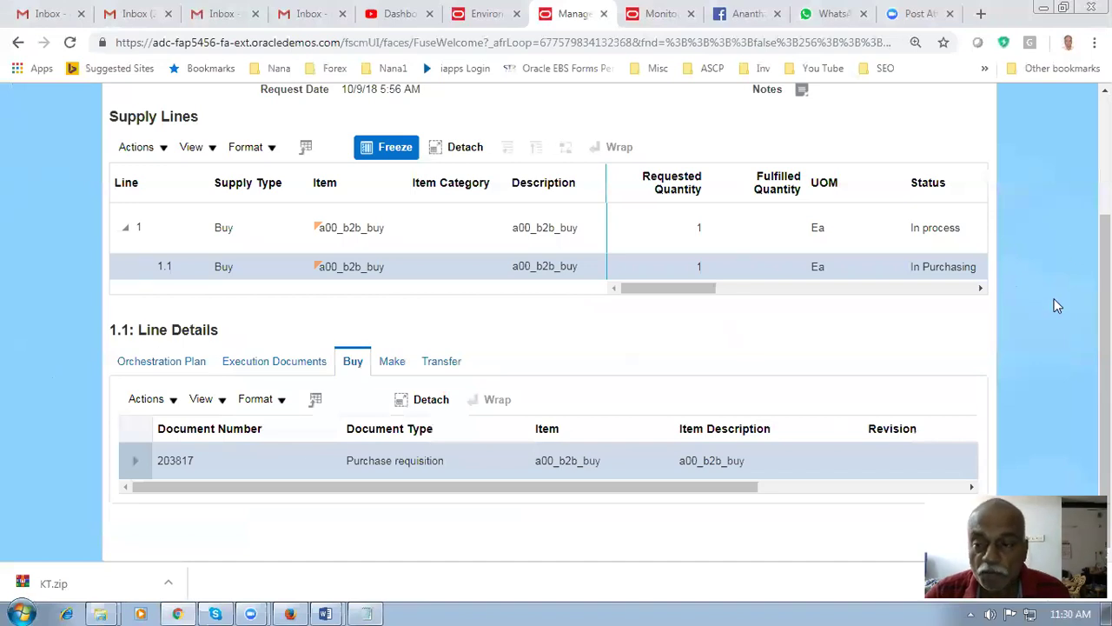
{"action": "scroll", "coordinate": [1055, 305], "scroll_direction": "up", "scroll_amount": 3}
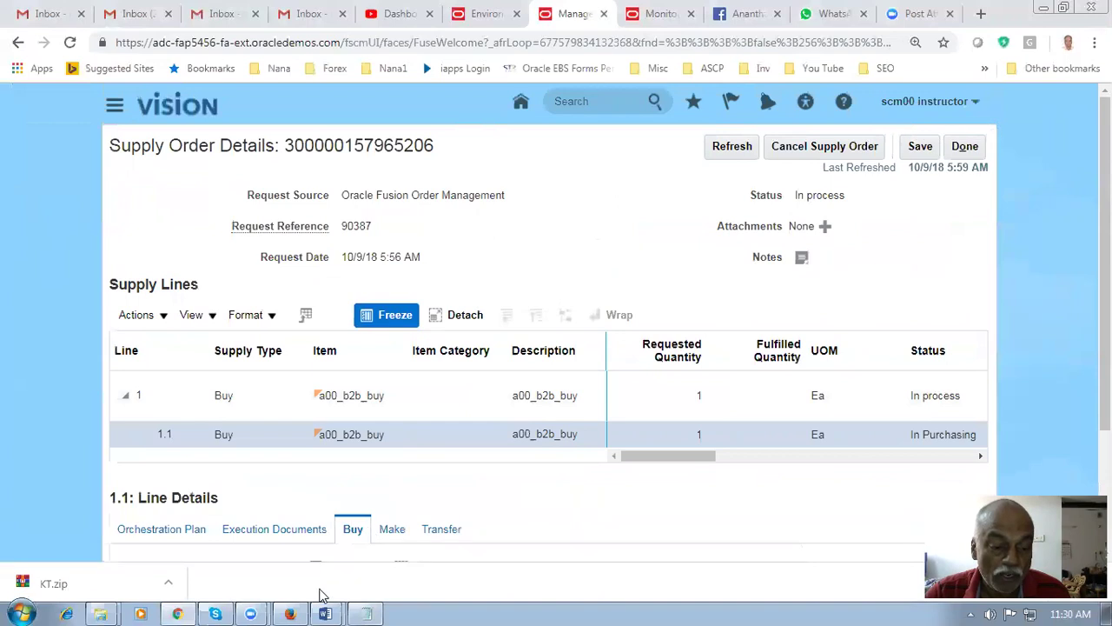
- Sign in to Oracle Applications Cloud with the saved procurement manager user ID
{"action": "left_click", "coordinate": [292, 611]}
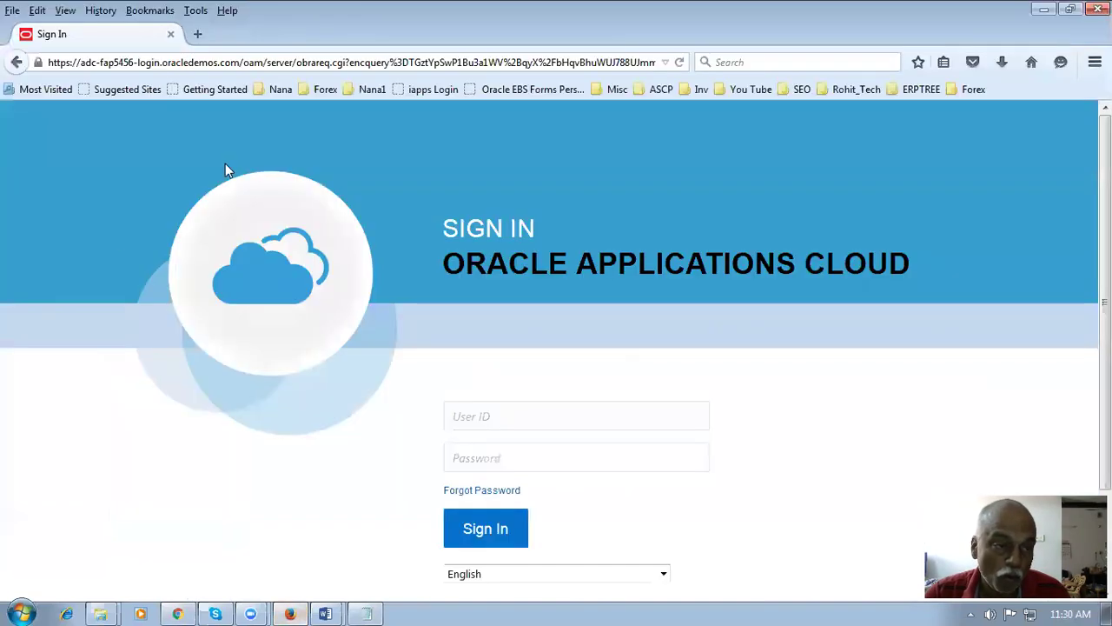
{"action": "left_click", "coordinate": [542, 415]}
{"action": "type", "text": "cal"}
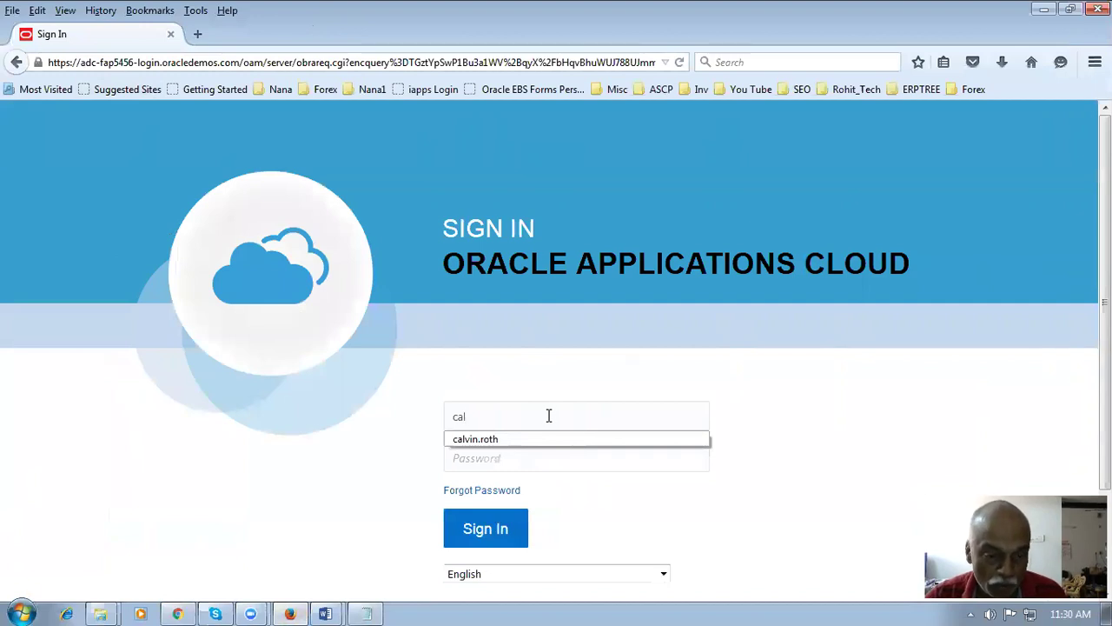
{"action": "left_click", "coordinate": [545, 437]}
{"action": "left_click", "coordinate": [474, 533]}
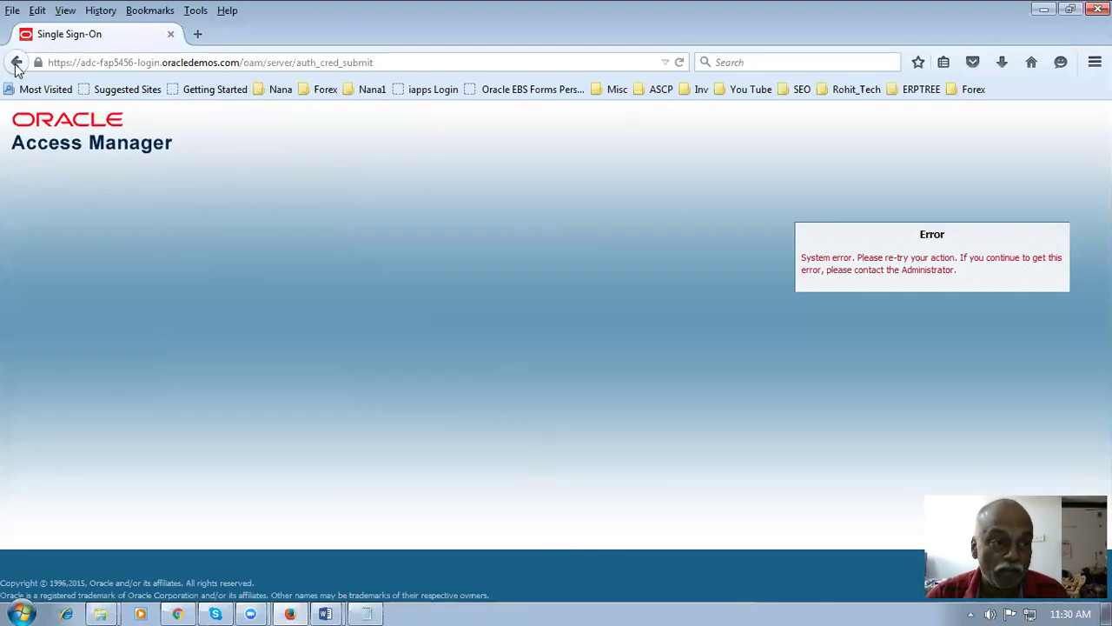
- After the system error, go back and sign in again with the saved user ID
{"action": "left_click", "coordinate": [16, 67]}
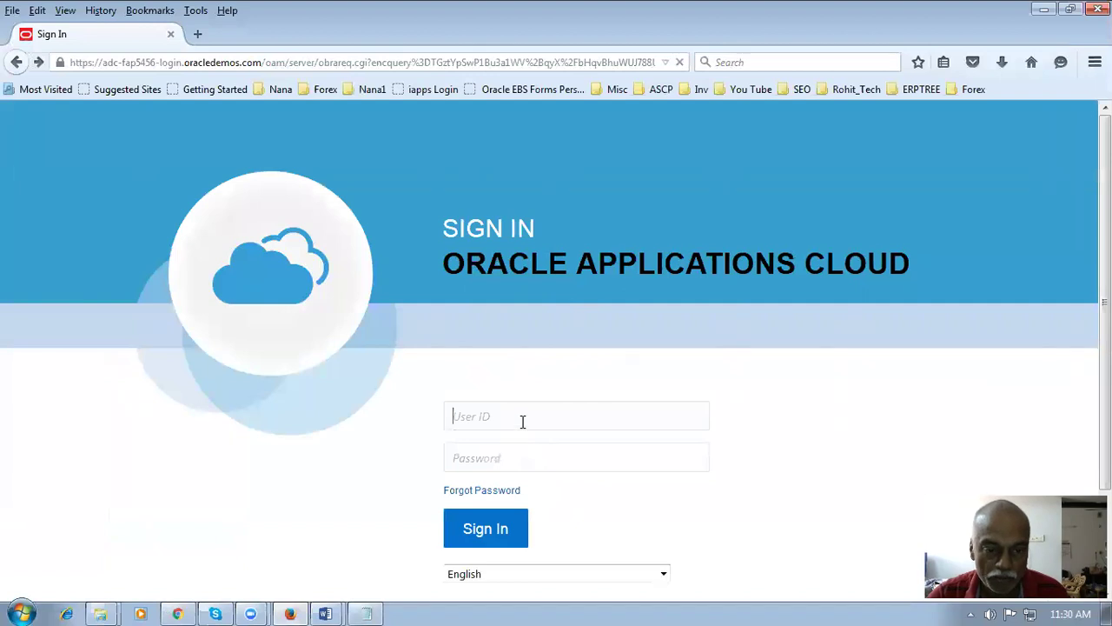
{"action": "left_click", "coordinate": [522, 422]}
{"action": "type", "text": "ca"}
{"action": "left_click", "coordinate": [531, 437]}
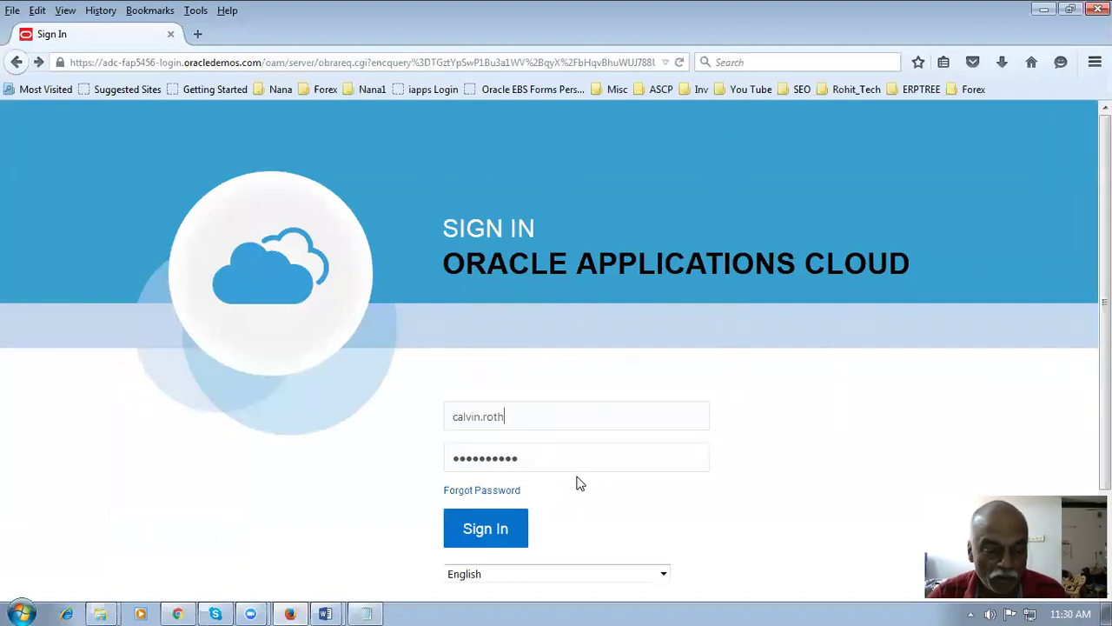
{"action": "left_click", "coordinate": [482, 525]}
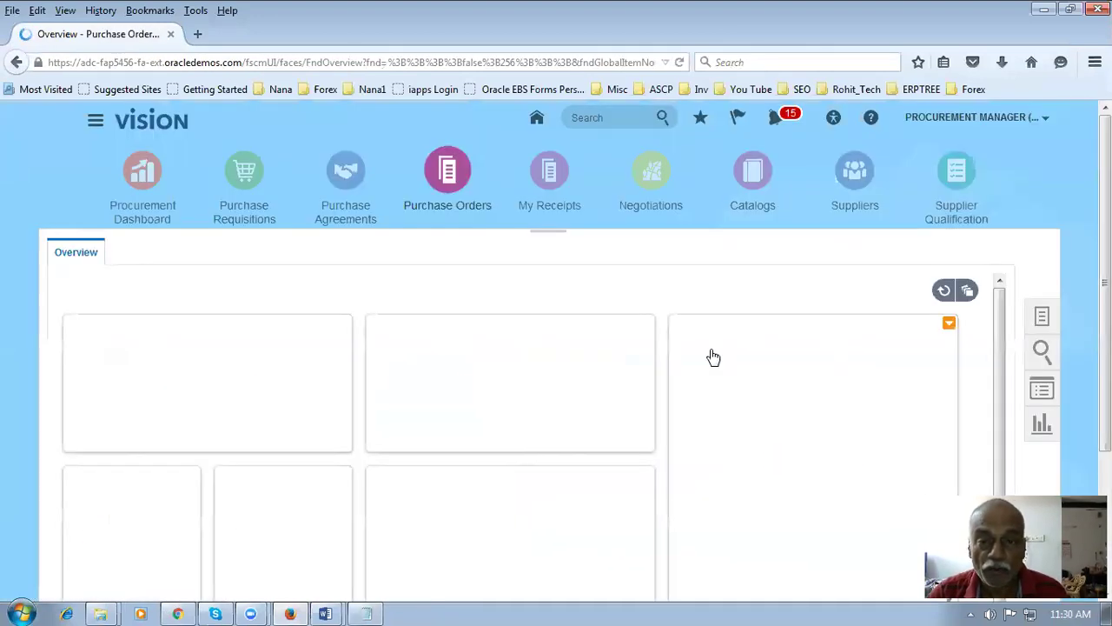
- Open Process Requisitions from the Purchase Orders tasks and check the noted requisition number
{"action": "left_click", "coordinate": [461, 199]}
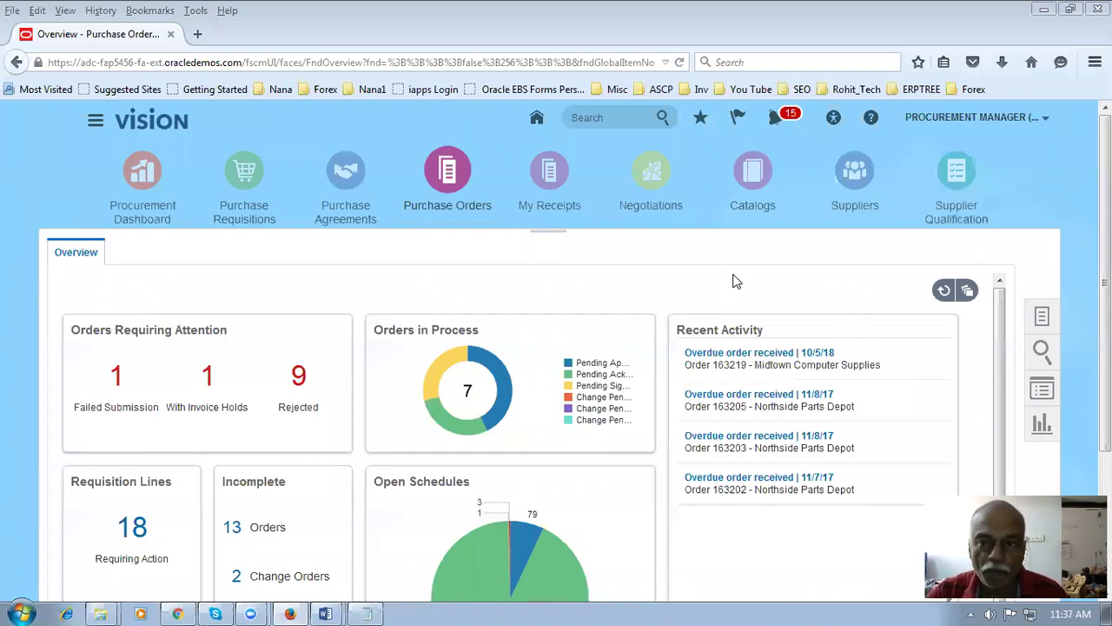
{"action": "left_click", "coordinate": [1045, 323]}
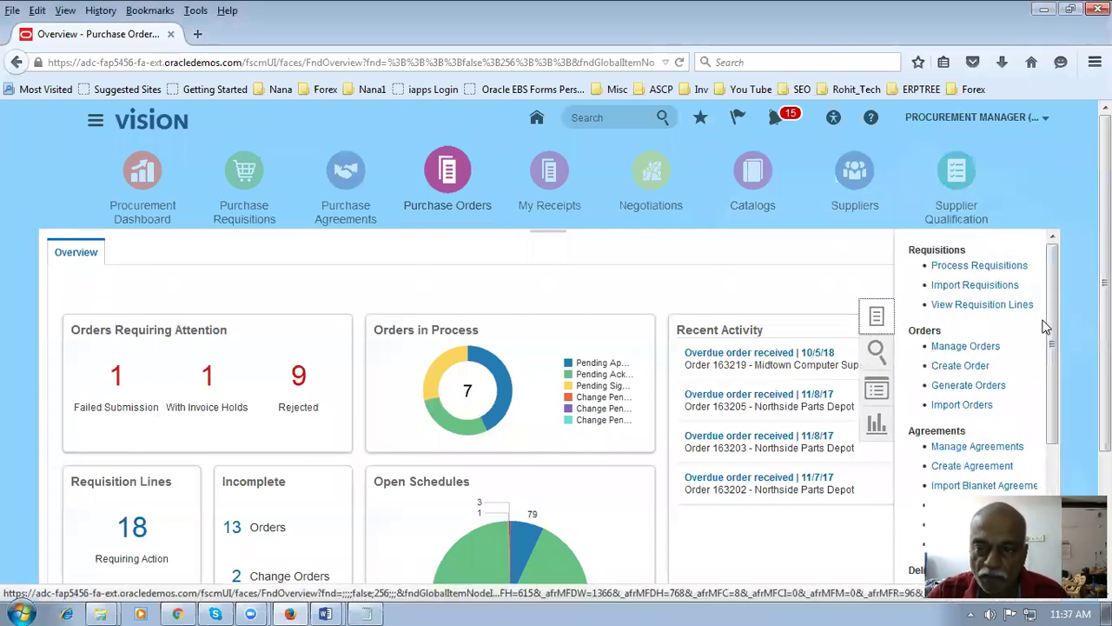
{"action": "left_click", "coordinate": [974, 272]}
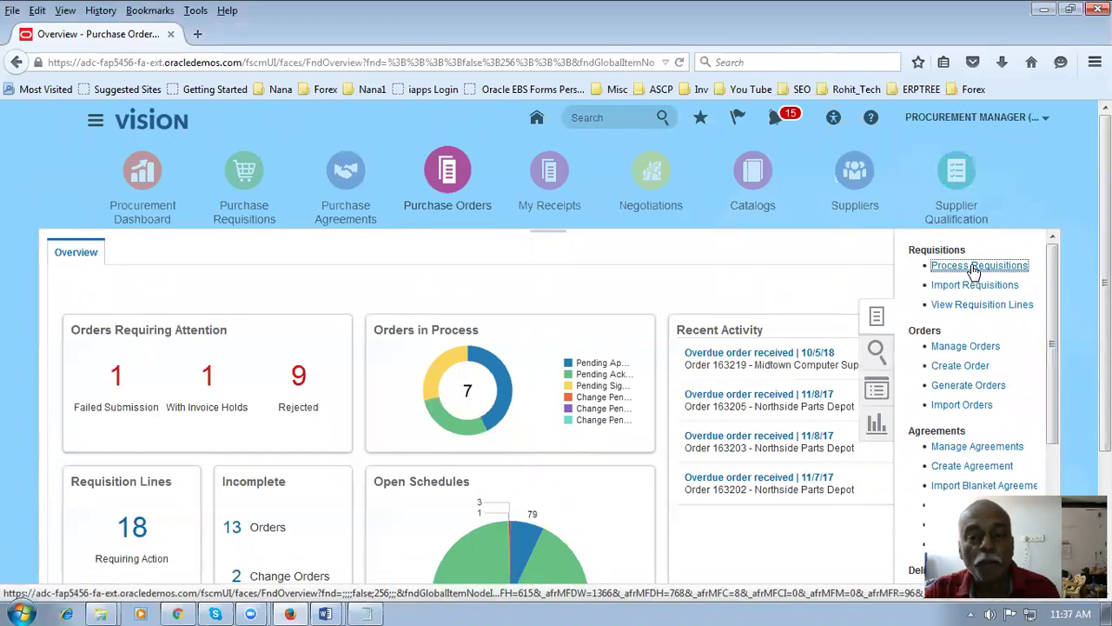
{"action": "left_click", "coordinate": [278, 408]}
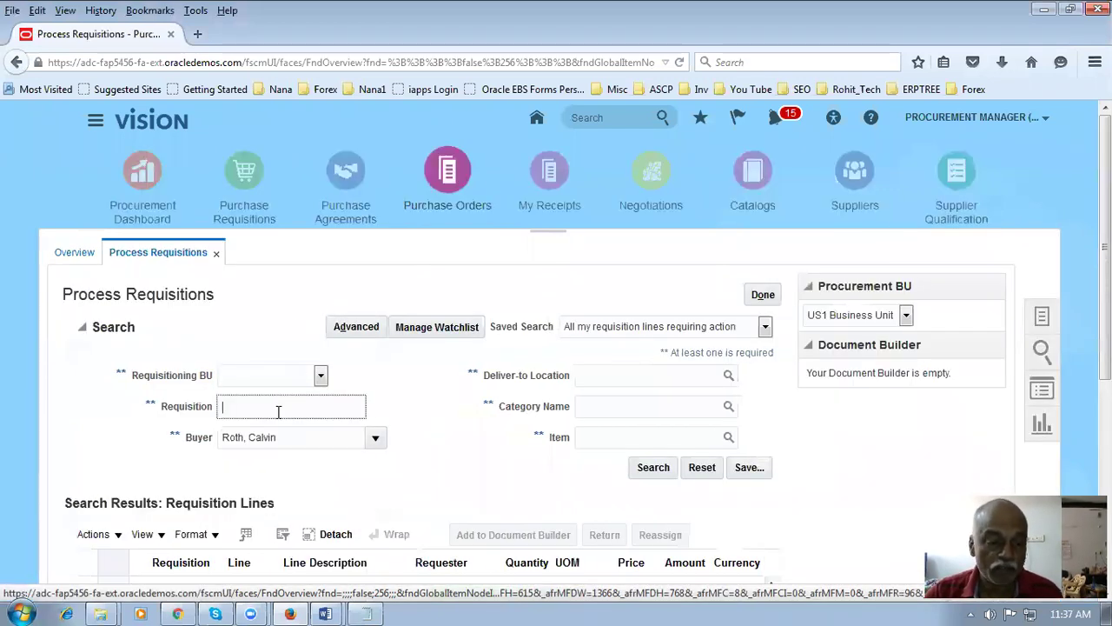
{"action": "left_click", "coordinate": [365, 613]}
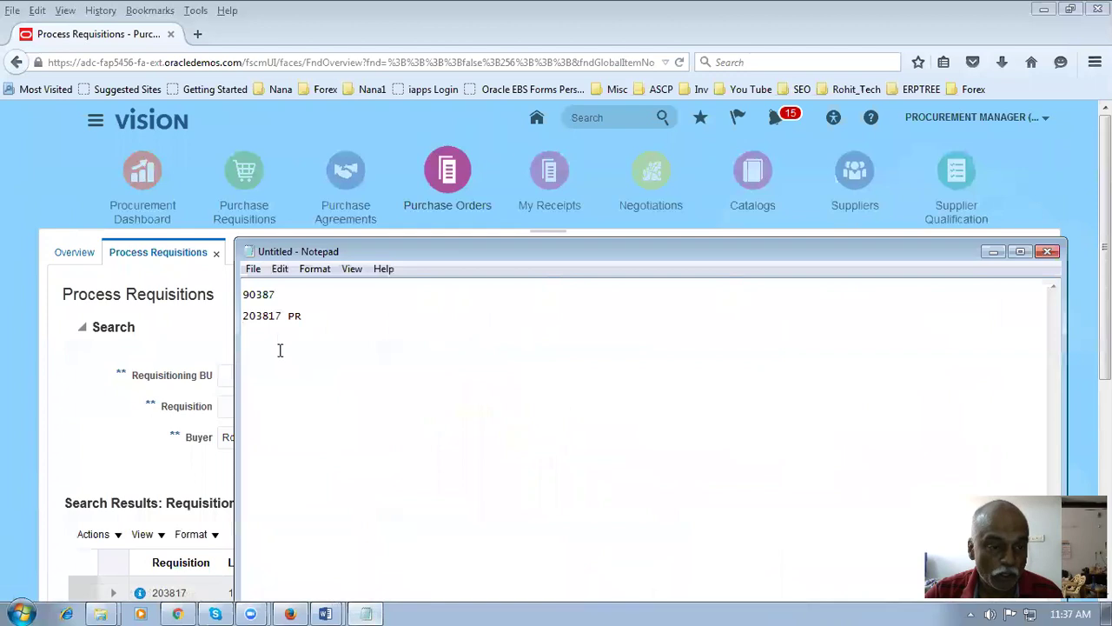
{"action": "left_click", "coordinate": [48, 414]}
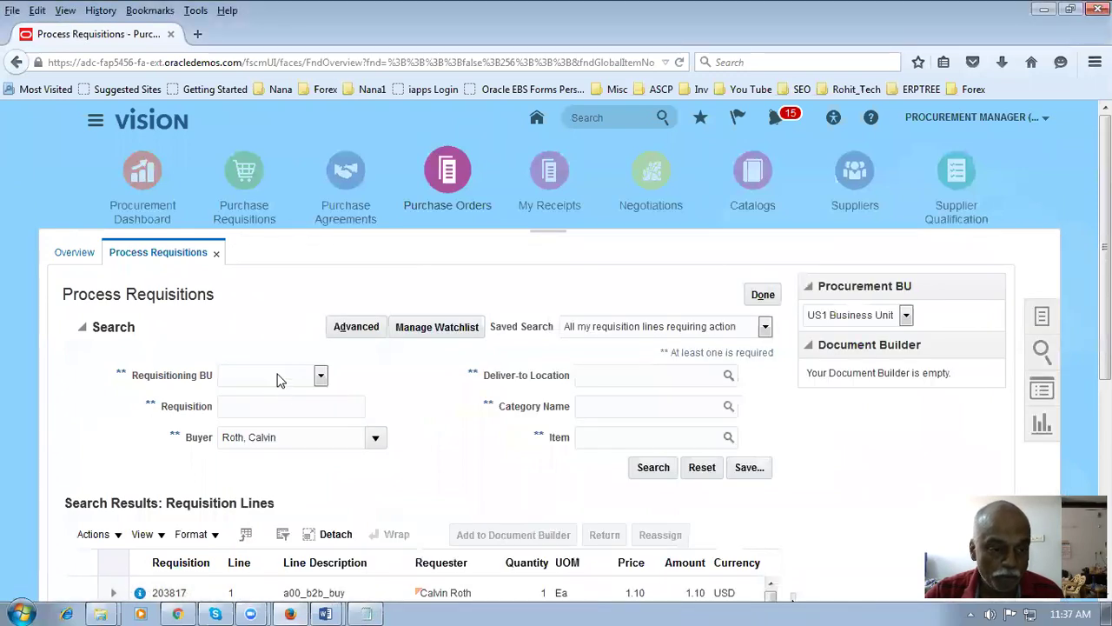
- Search requisition 203817 with the Buyer cleared, select its a00_b2b_buy line, and dismiss the message
{"action": "left_click", "coordinate": [278, 409]}
{"action": "type", "text": "20"}
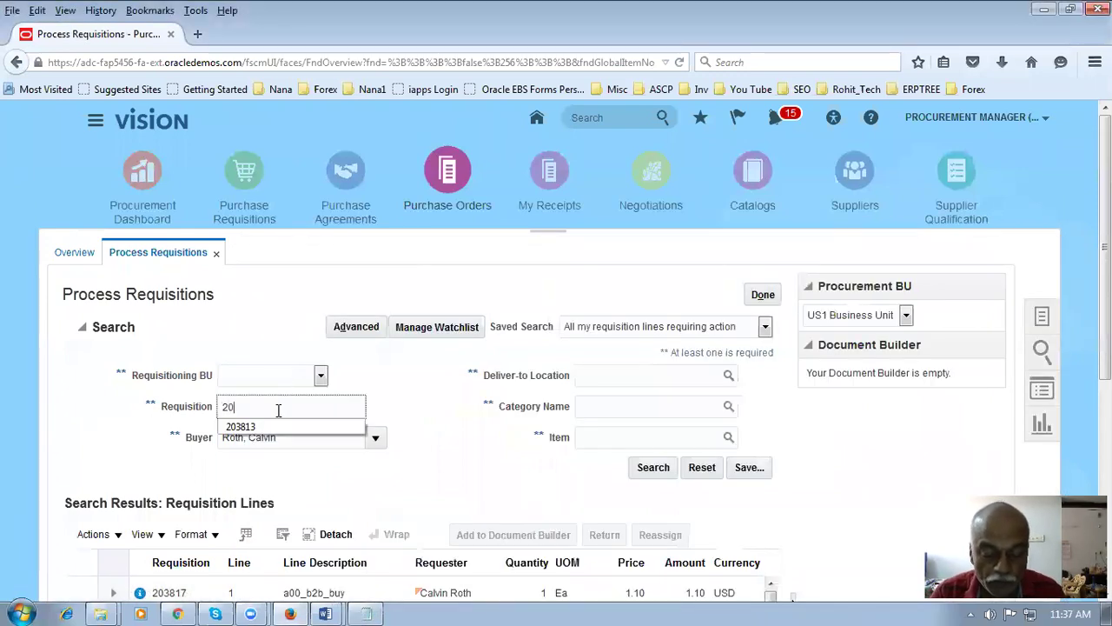
{"action": "type", "text": "3817"}
{"action": "key", "text": "Tab"}
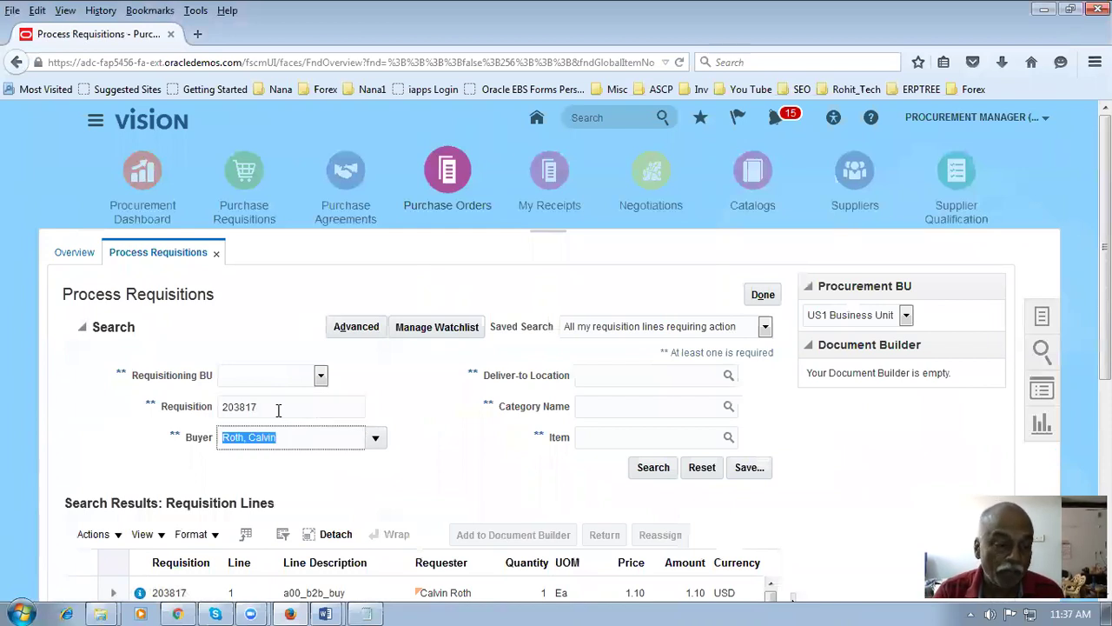
{"action": "key", "text": "BackSpace"}
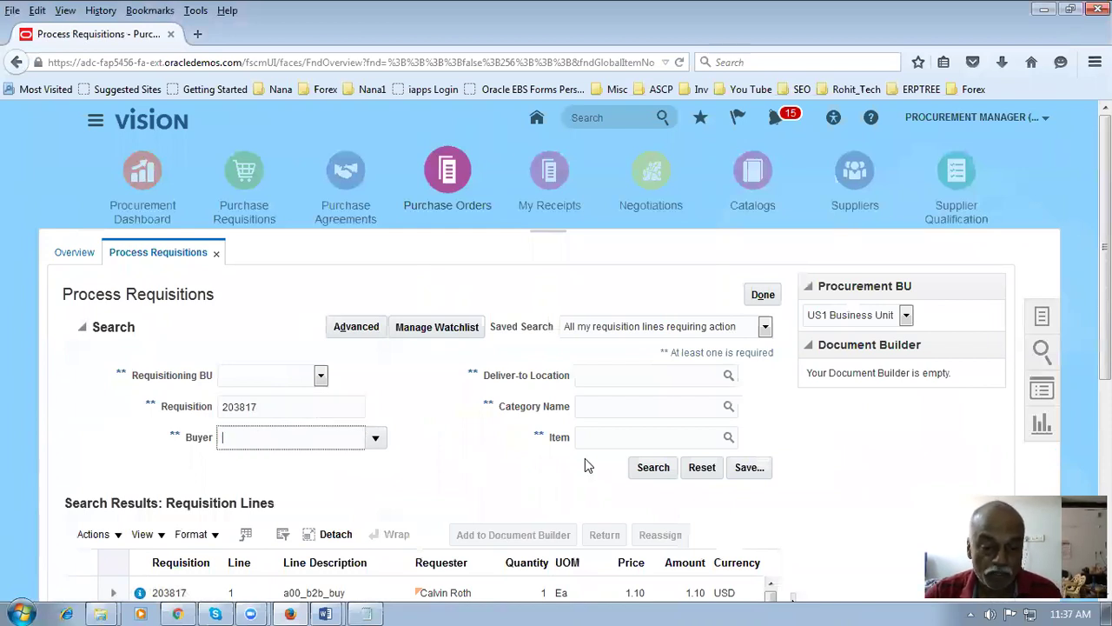
{"action": "left_click", "coordinate": [662, 467]}
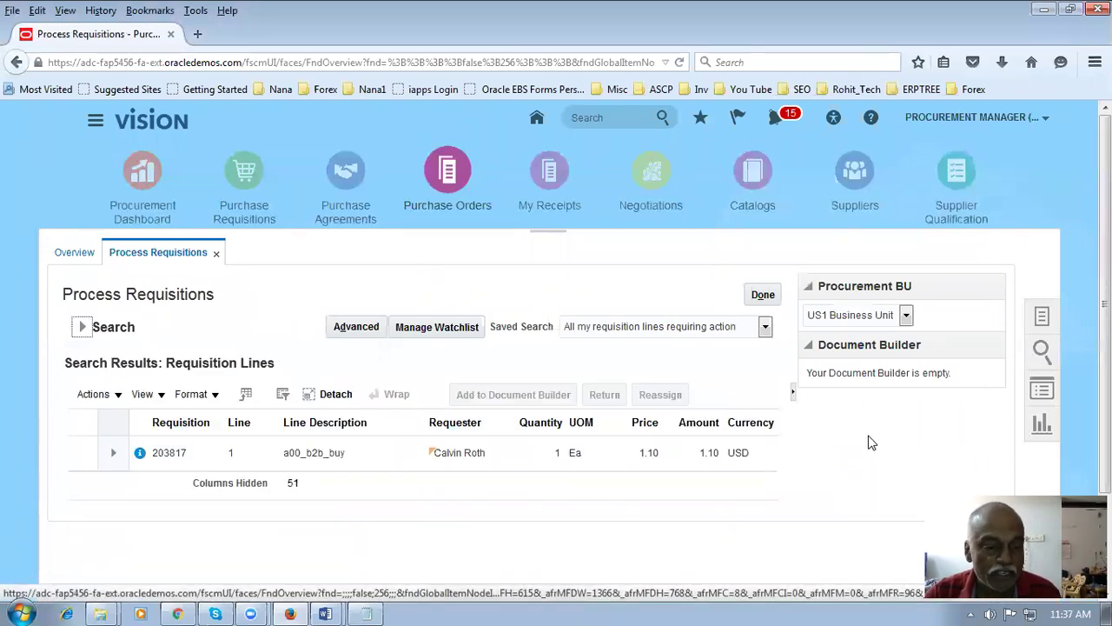
{"action": "left_click", "coordinate": [143, 459]}
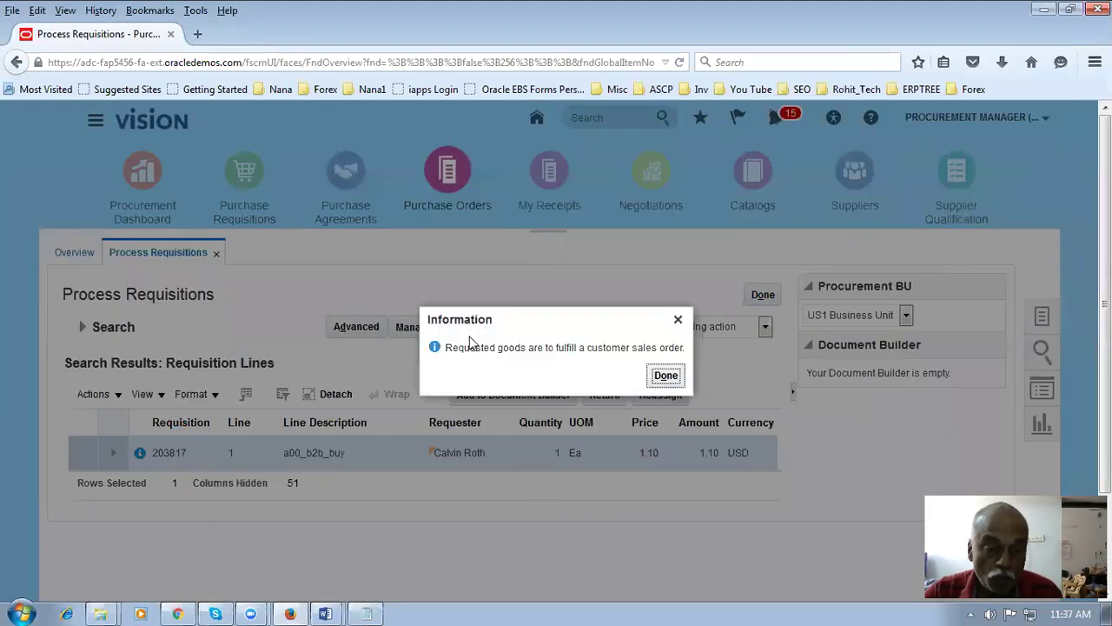
{"action": "left_click_drag", "start_coordinate": [457, 349], "coordinate": [667, 350]}
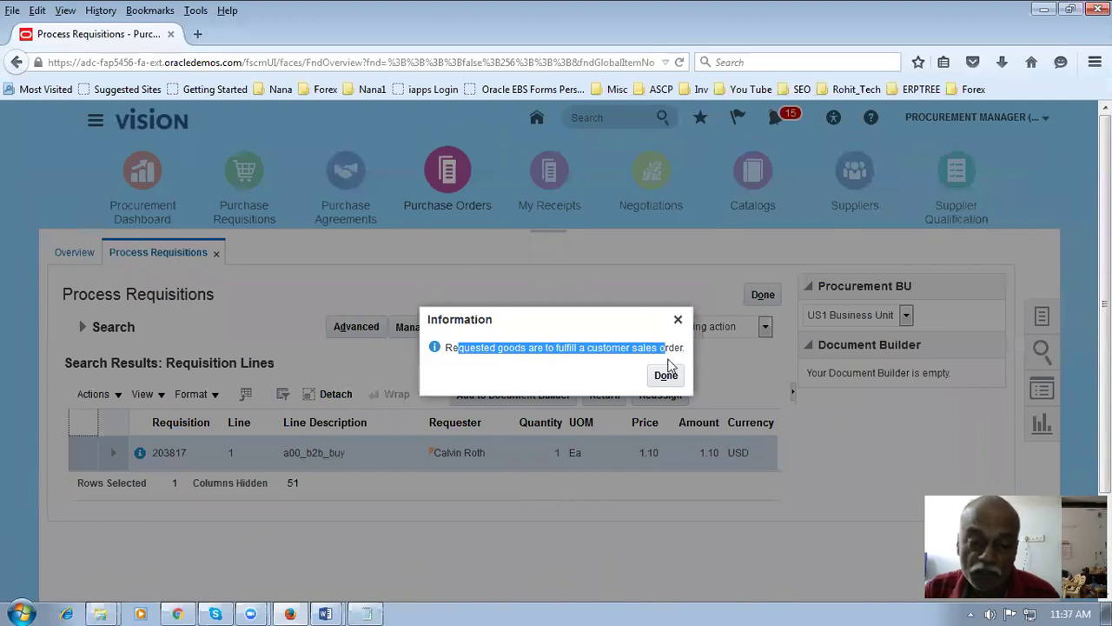
{"action": "left_click", "coordinate": [673, 385]}
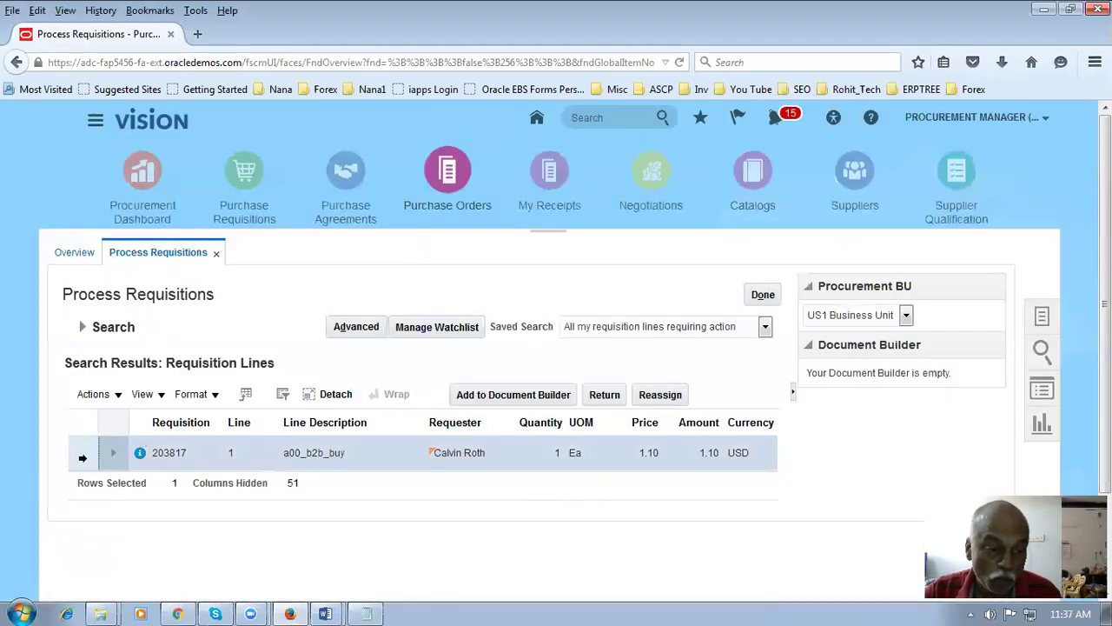
- Add requisition 203817's line to the Document Builder as a new Purchase Order for Lee Supplies and create it
{"action": "left_click", "coordinate": [518, 393]}
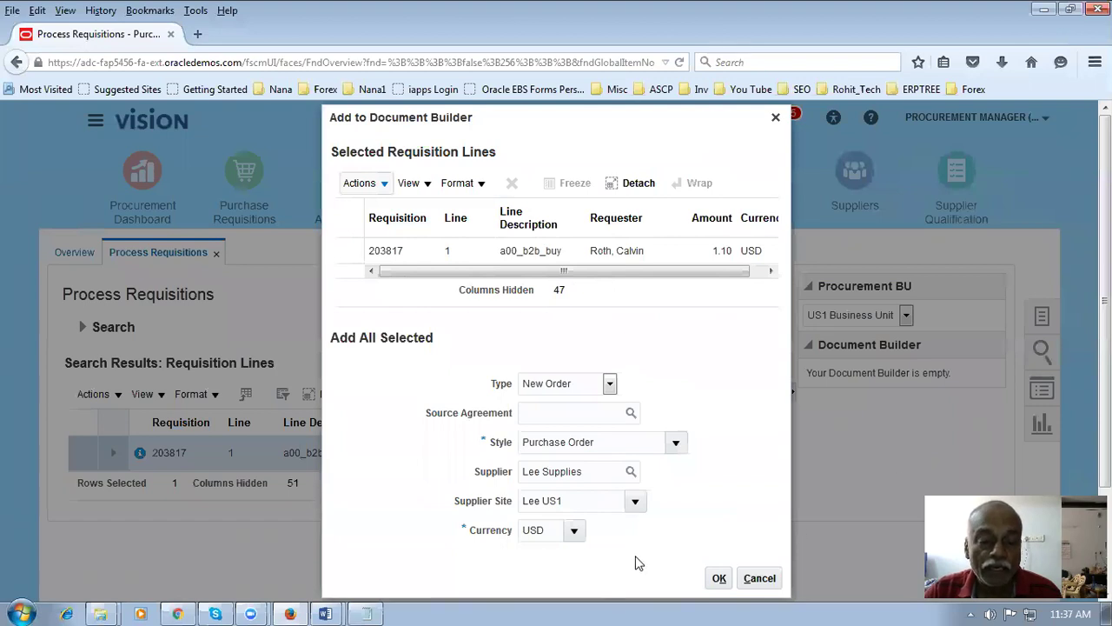
{"action": "left_click", "coordinate": [542, 413]}
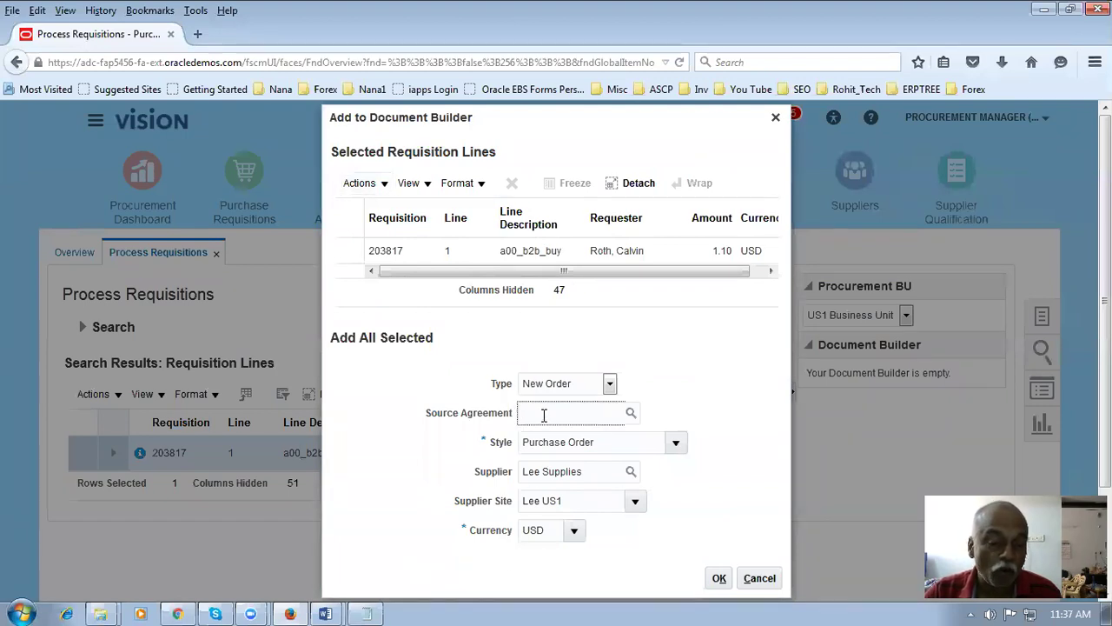
{"action": "left_click", "coordinate": [719, 578]}
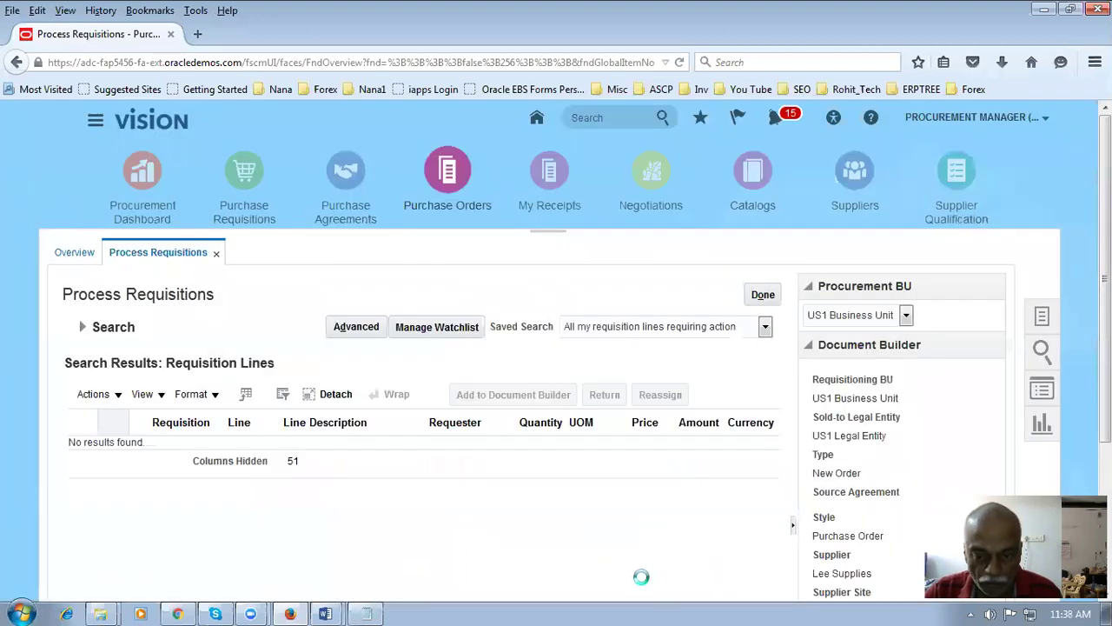
{"action": "scroll", "coordinate": [678, 548], "scroll_direction": "down", "scroll_amount": 4}
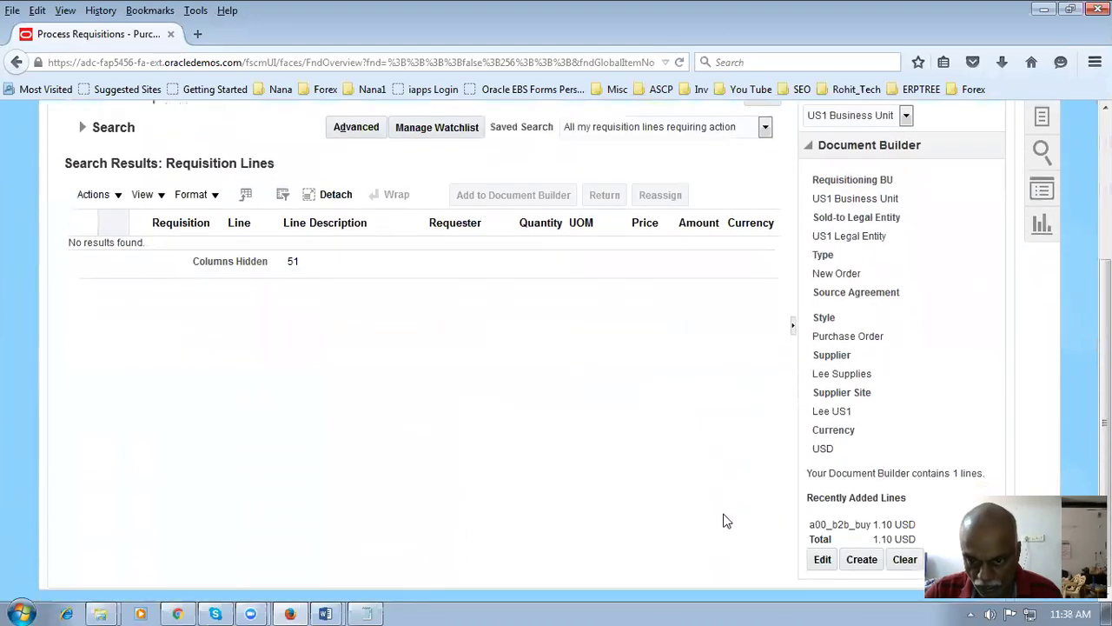
{"action": "left_click", "coordinate": [862, 560]}
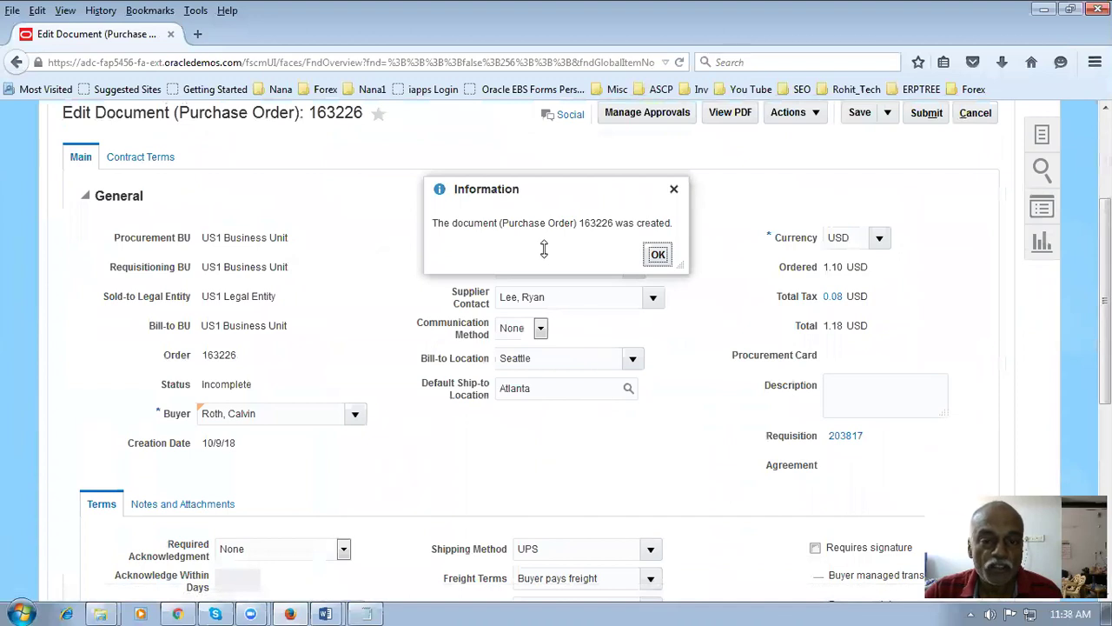
- Note order number 163226 and acknowledge that the purchase order was created
{"action": "left_click", "coordinate": [366, 611]}
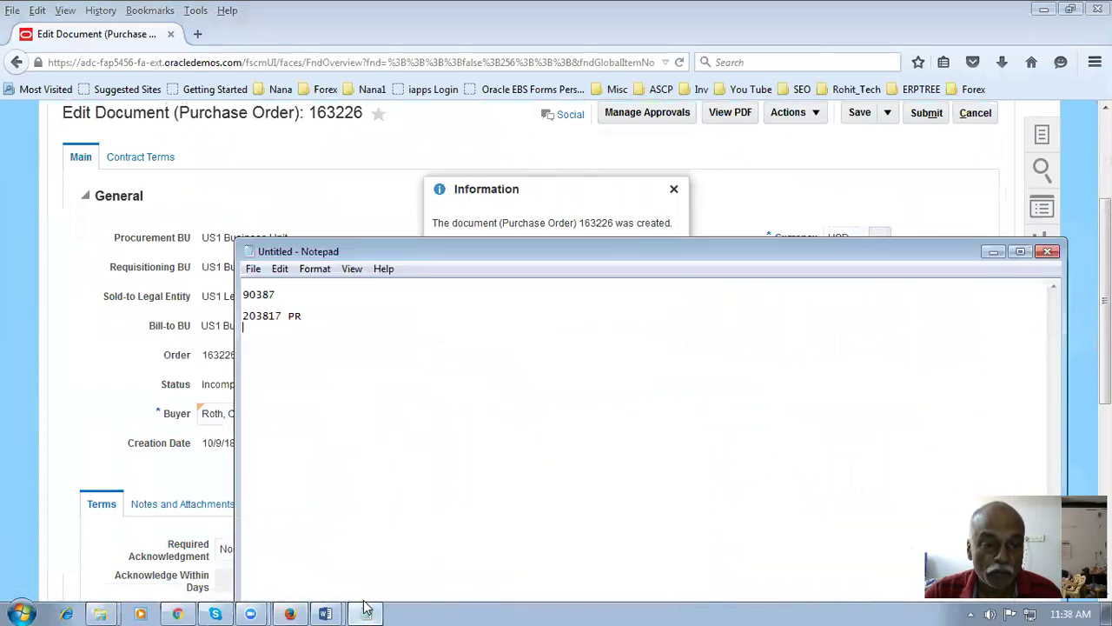
{"action": "type", "text": "163226"}
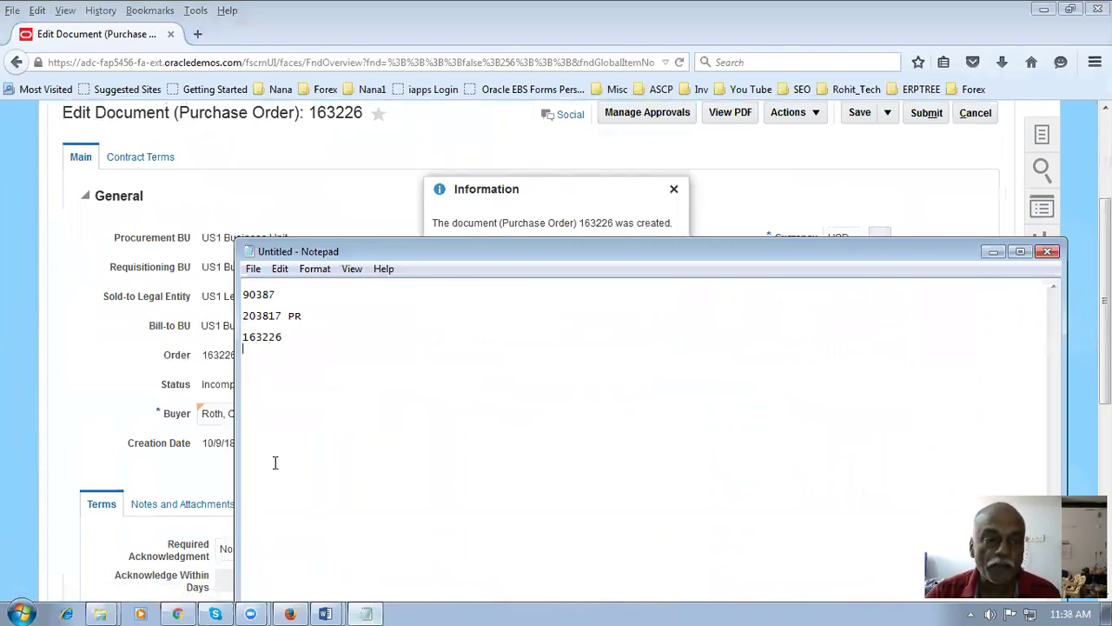
{"action": "left_click", "coordinate": [389, 201]}
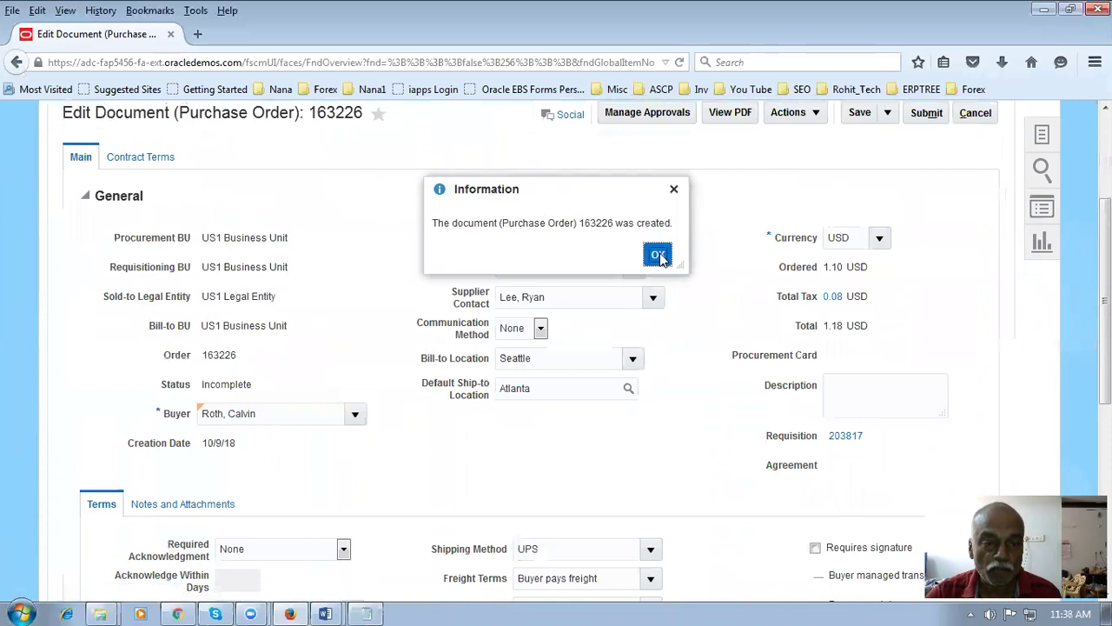
{"action": "left_click", "coordinate": [658, 254]}
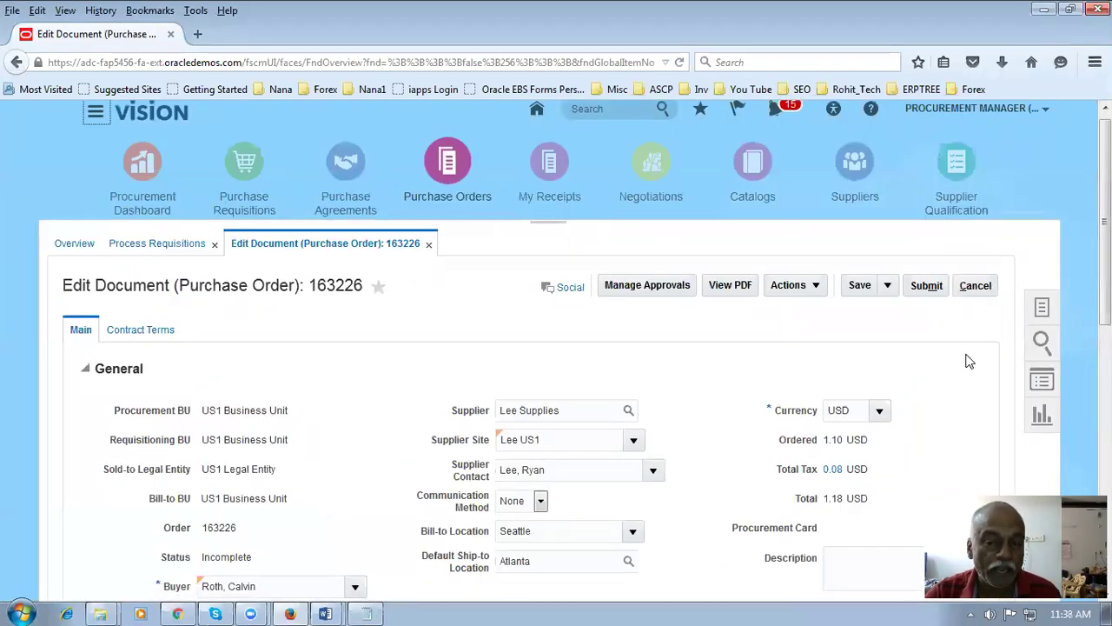
- Submit purchase order 163226 for approval and dismiss the confirmation
{"action": "scroll", "coordinate": [967, 363], "scroll_direction": "down", "scroll_amount": 2}
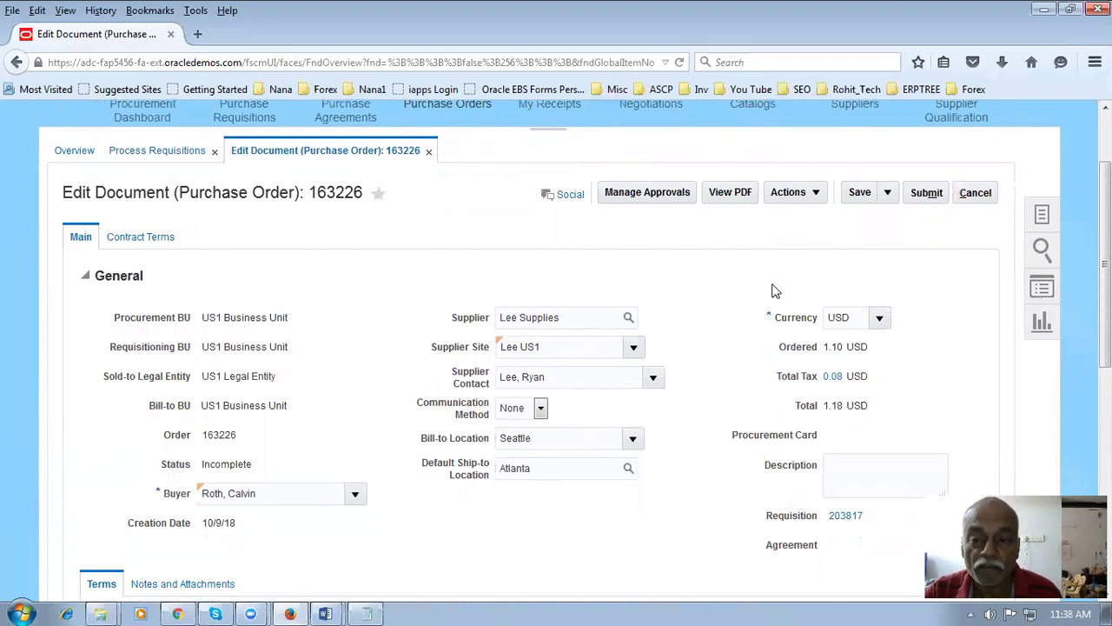
{"action": "left_click", "coordinate": [926, 193]}
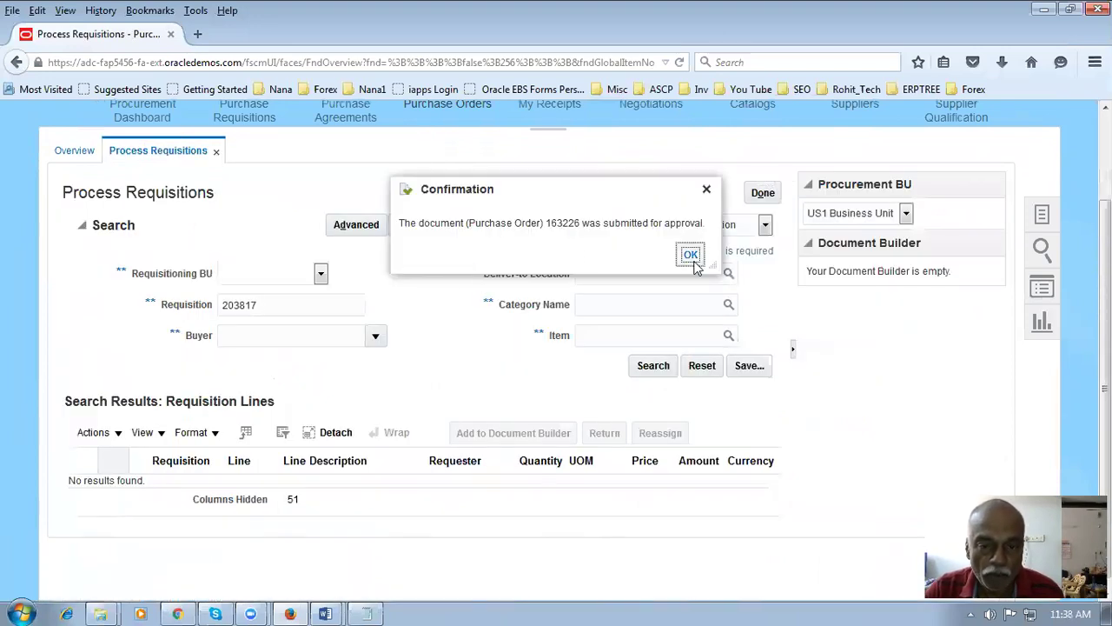
{"action": "left_click", "coordinate": [690, 255]}
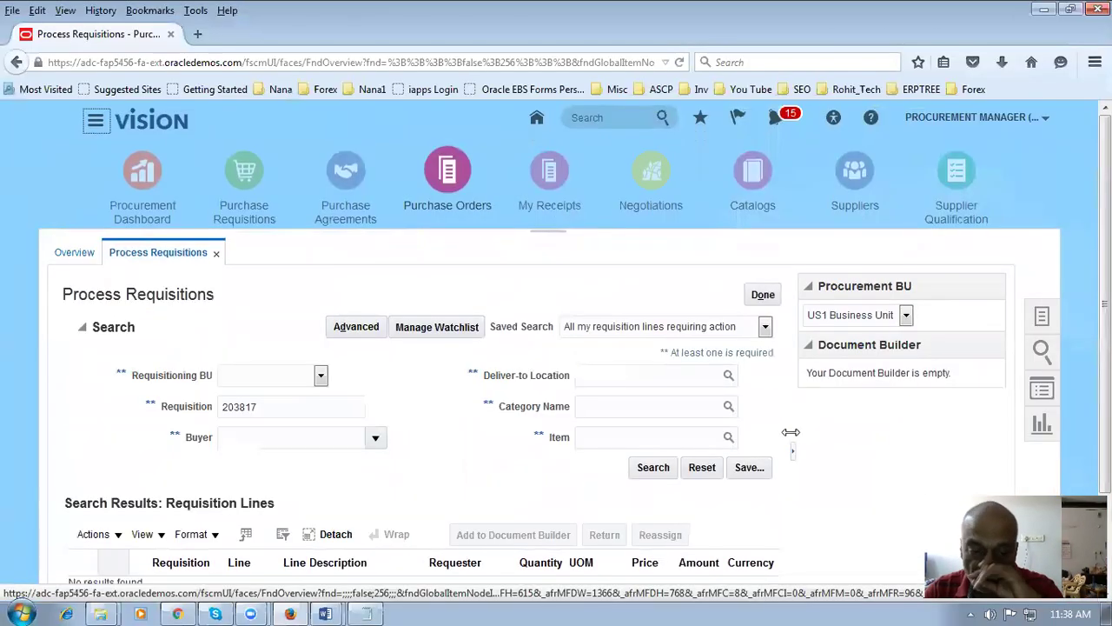
{"action": "left_click", "coordinate": [178, 610]}
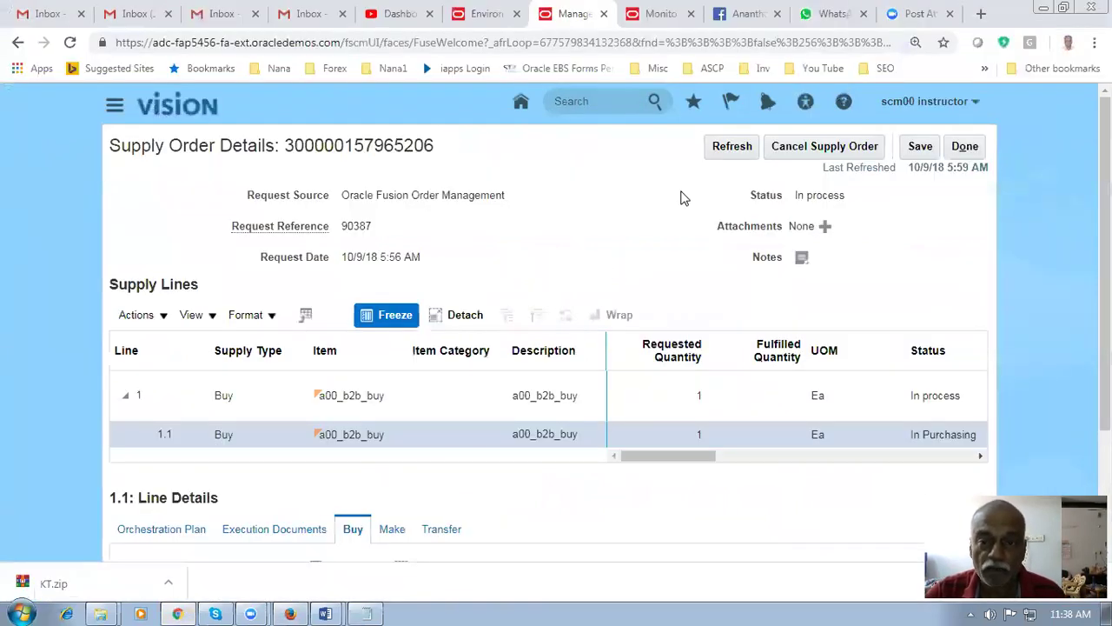
{"action": "left_click", "coordinate": [732, 148]}
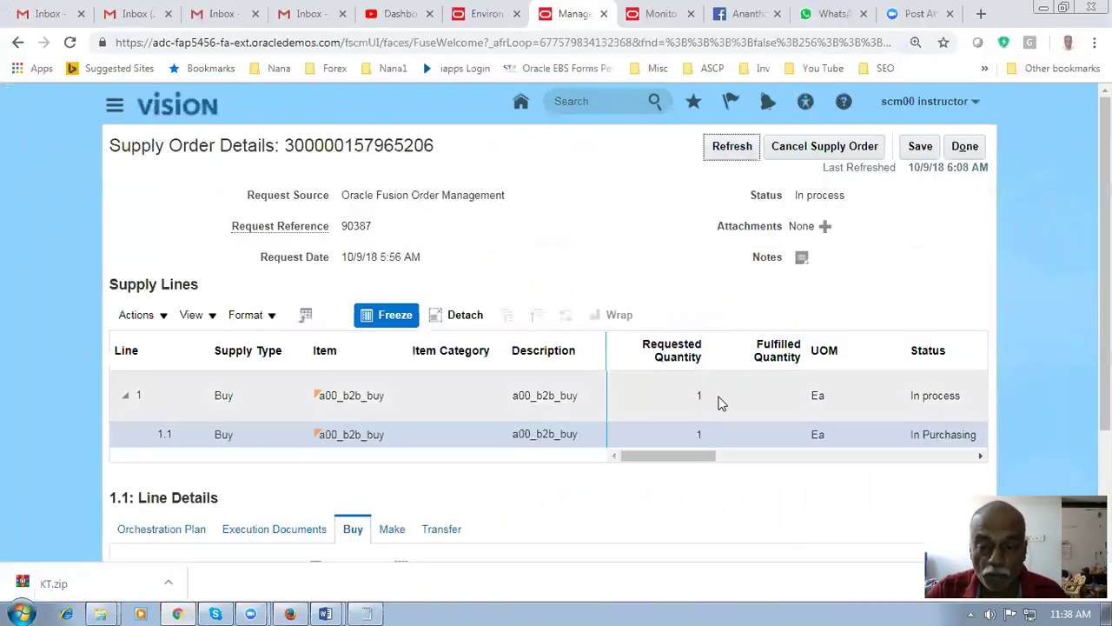
{"action": "left_click_drag", "start_coordinate": [663, 457], "coordinate": [695, 461]}
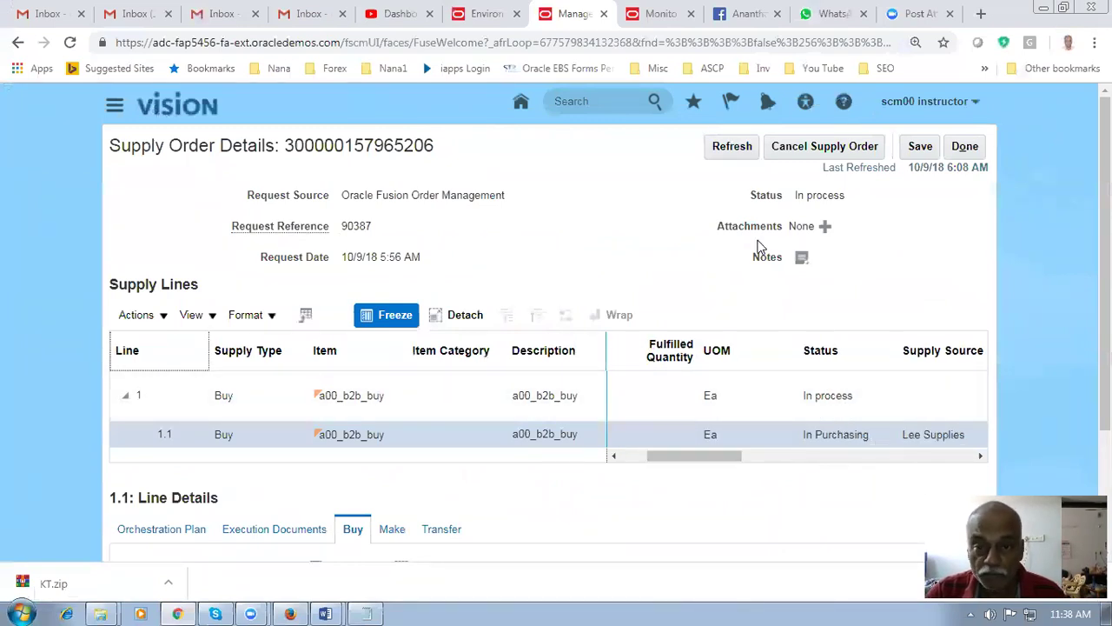
{"action": "left_click", "coordinate": [734, 149]}
{"action": "left_click", "coordinate": [734, 149]}
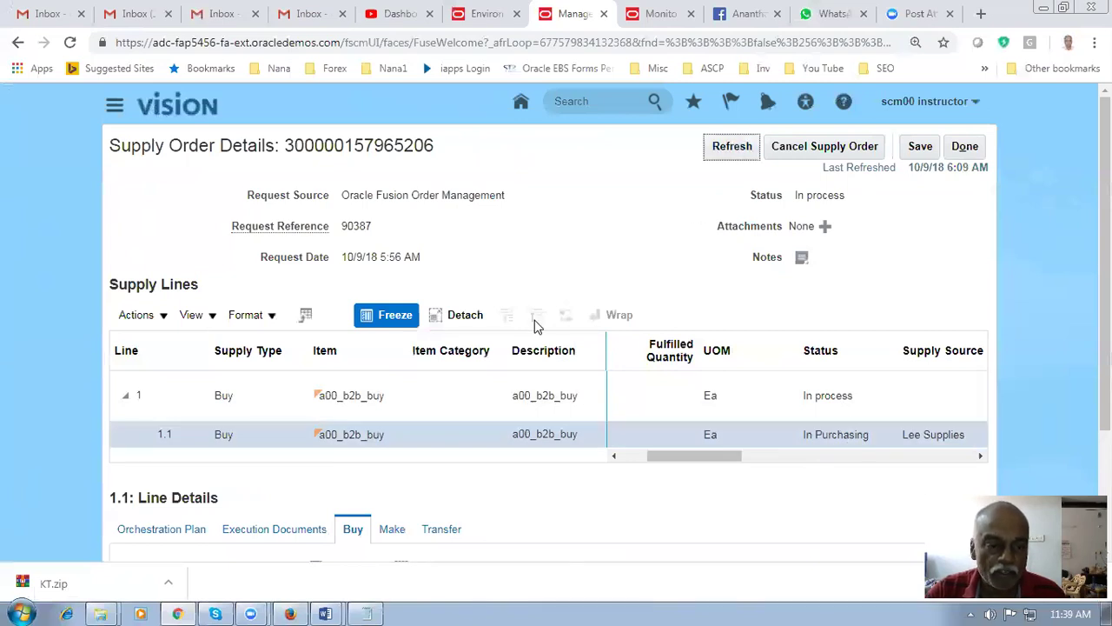
{"action": "scroll", "coordinate": [534, 322], "scroll_direction": "down", "scroll_amount": 2}
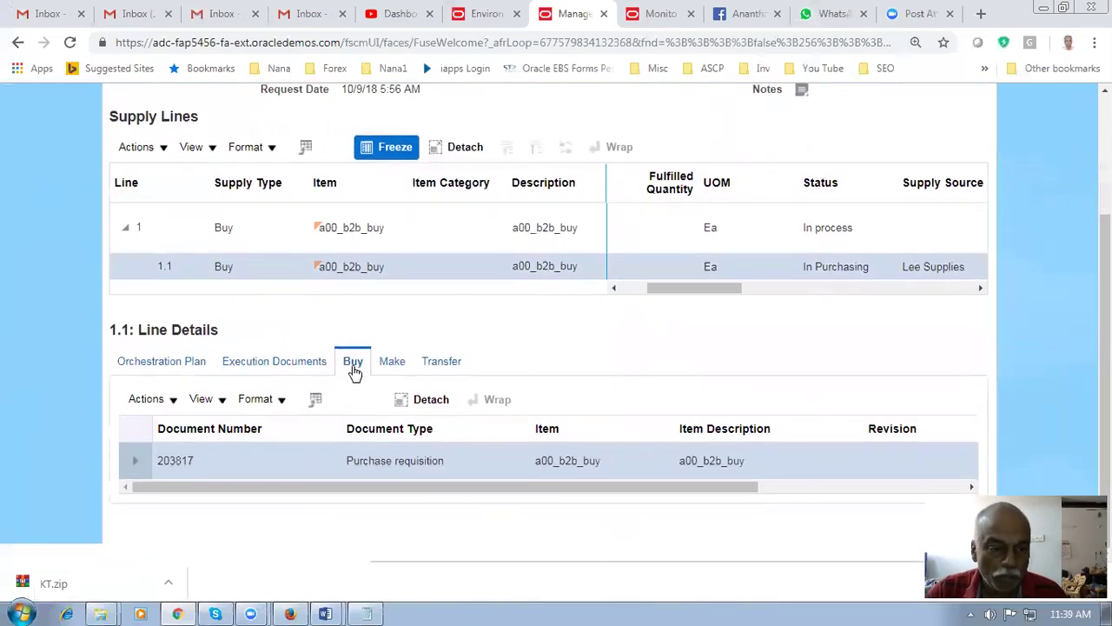
- Review line 1.1's orchestration plan and execution documents, with requisition 203817 listed as Created
{"action": "left_click", "coordinate": [153, 365]}
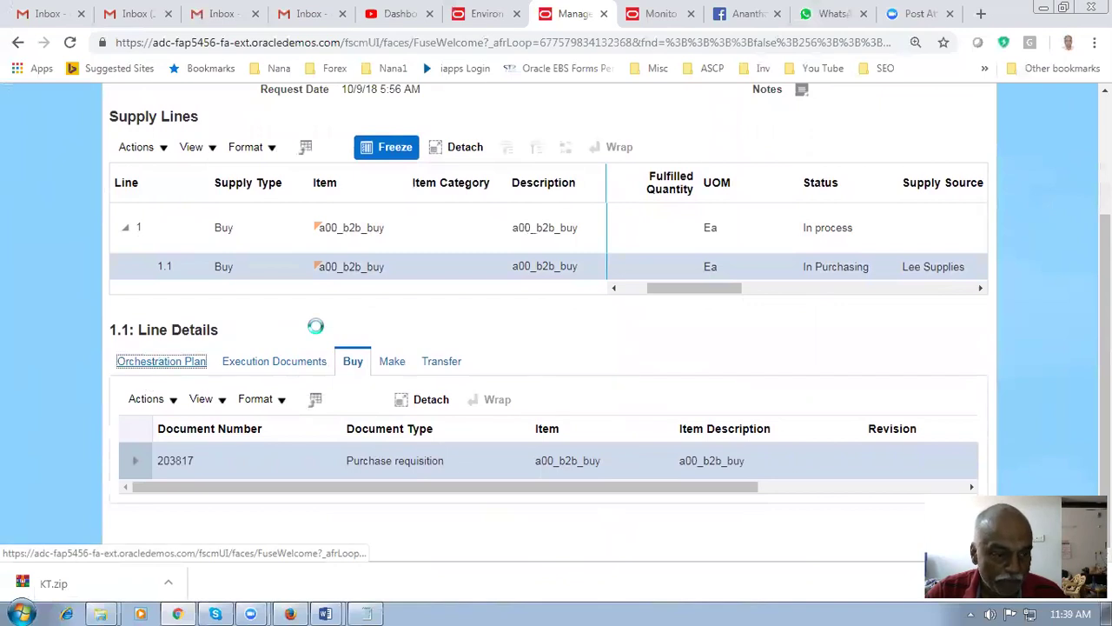
{"action": "scroll", "coordinate": [309, 348], "scroll_direction": "down", "scroll_amount": 2}
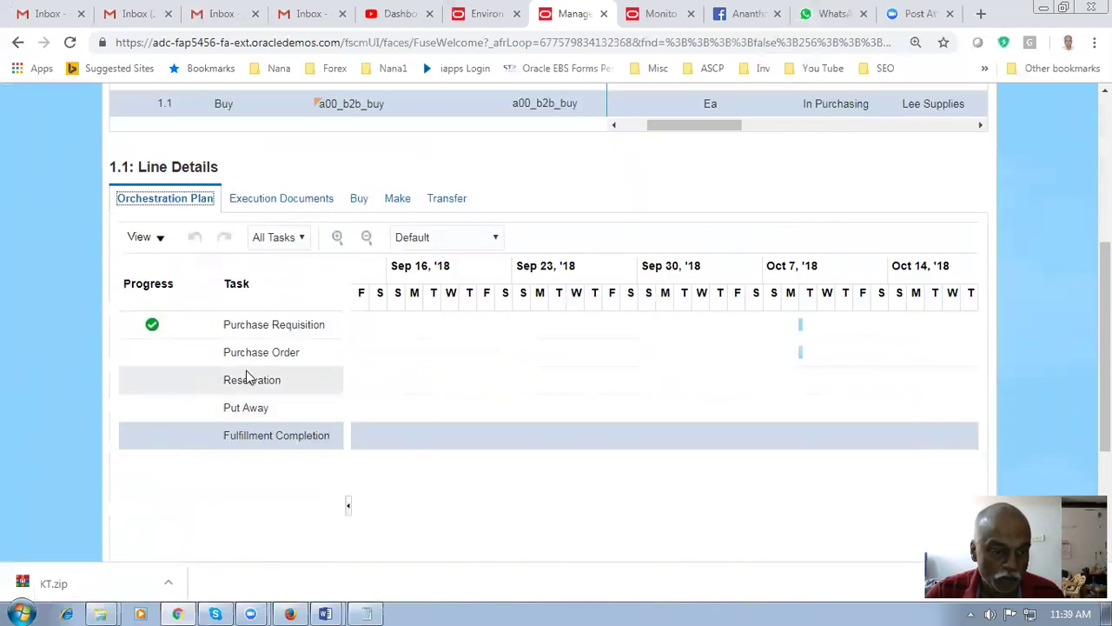
{"action": "left_click", "coordinate": [315, 199]}
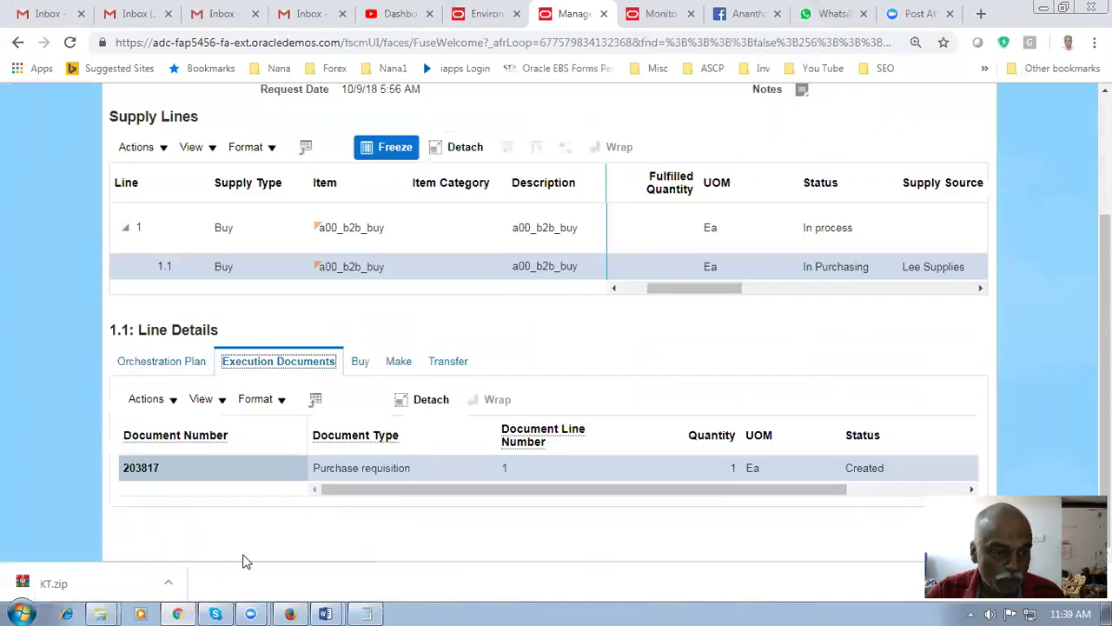
{"action": "left_click", "coordinate": [150, 364]}
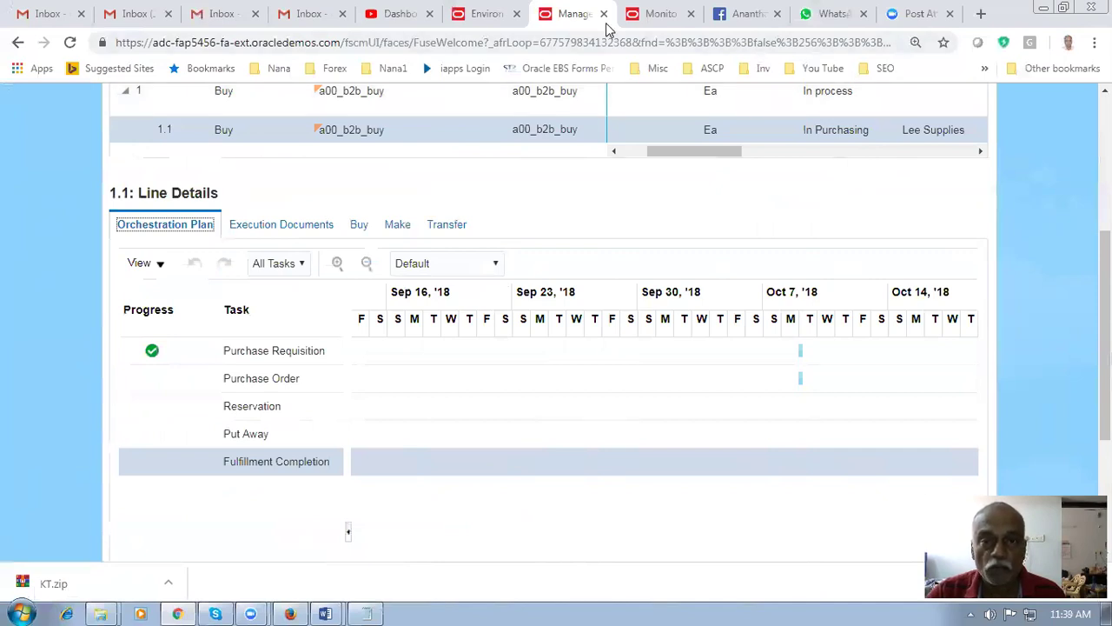
- Duplicate the scheduled processes browser tab and reload it
{"action": "left_click", "coordinate": [665, 15]}
{"action": "right_click", "coordinate": [665, 17]}
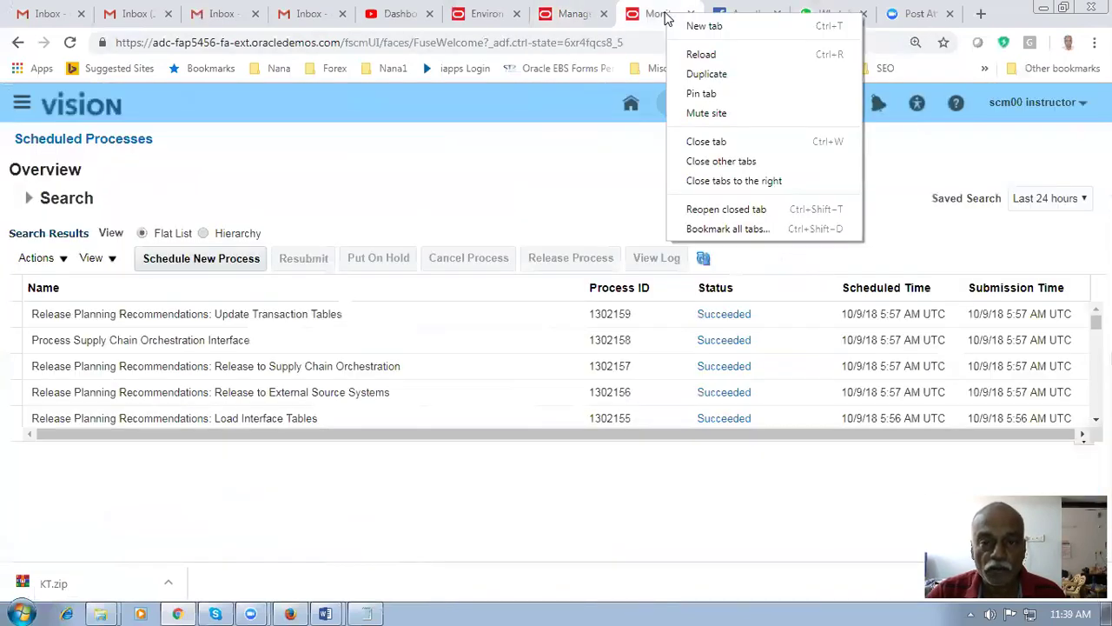
{"action": "left_click", "coordinate": [693, 76]}
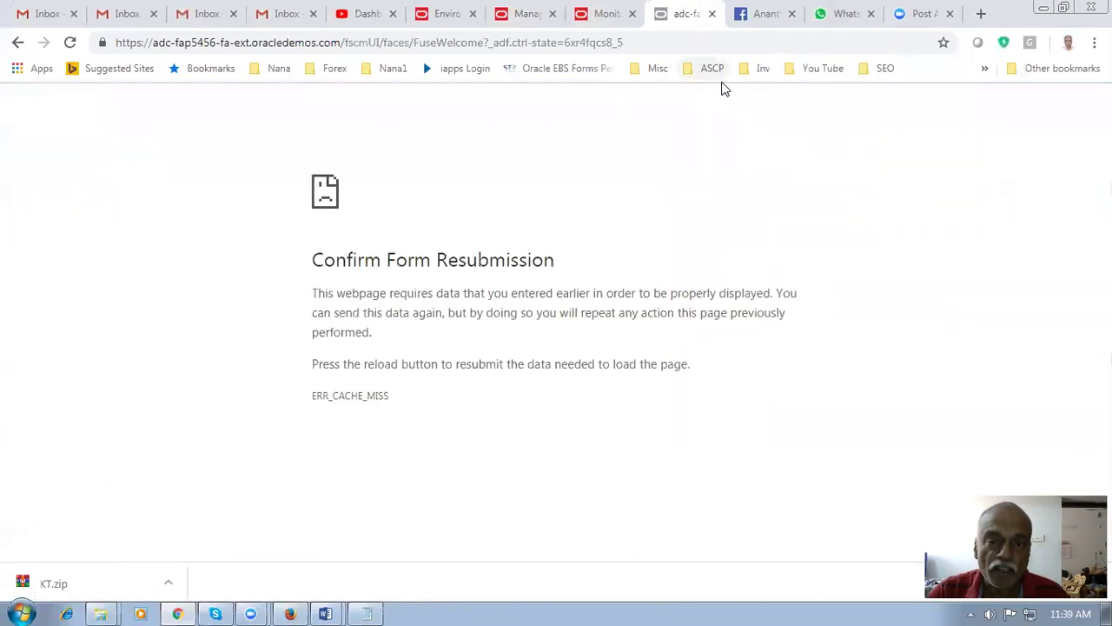
{"action": "left_click", "coordinate": [70, 42]}
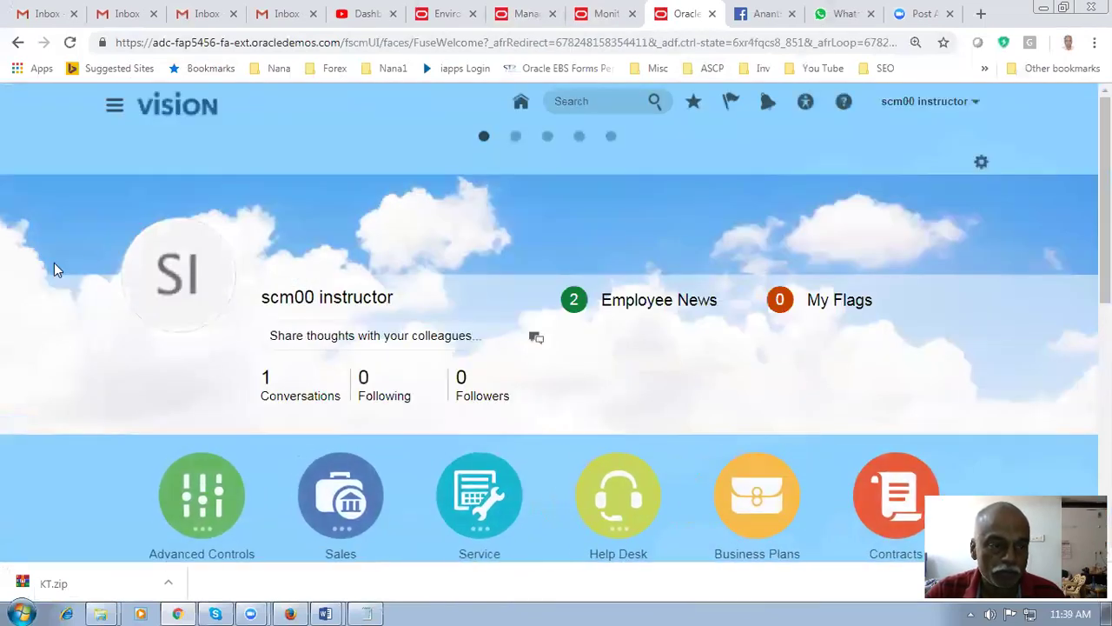
- In Inventory Management, show the Receipts tasks and go to Receive Expected Shipments
{"action": "scroll", "coordinate": [26, 313], "scroll_direction": "down", "scroll_amount": 7}
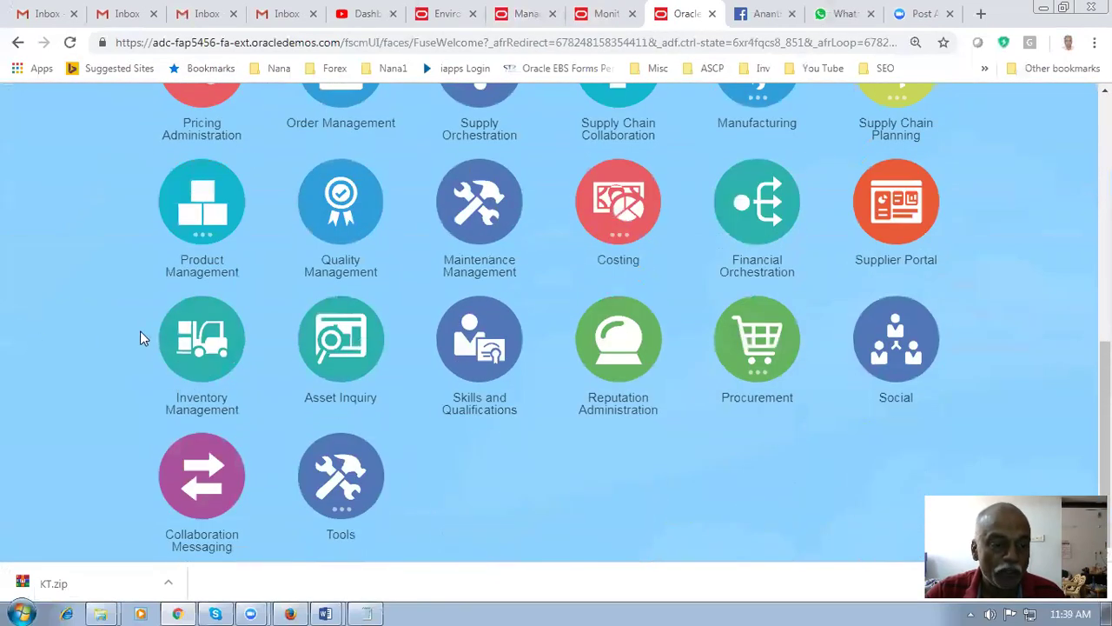
{"action": "left_click", "coordinate": [183, 342]}
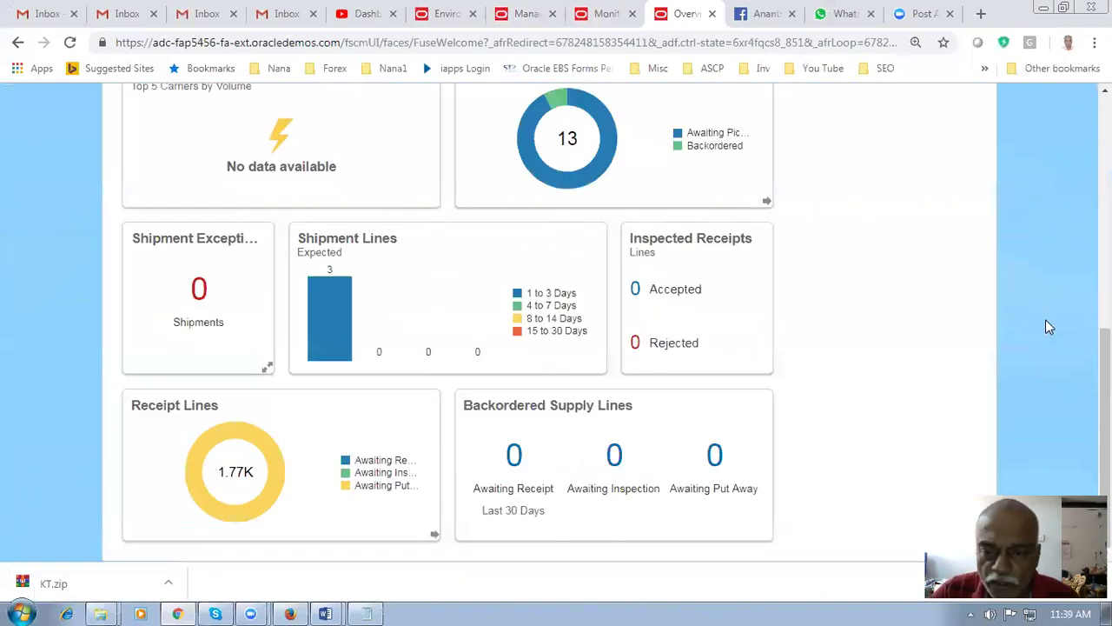
{"action": "scroll", "coordinate": [1045, 327], "scroll_direction": "up", "scroll_amount": 5}
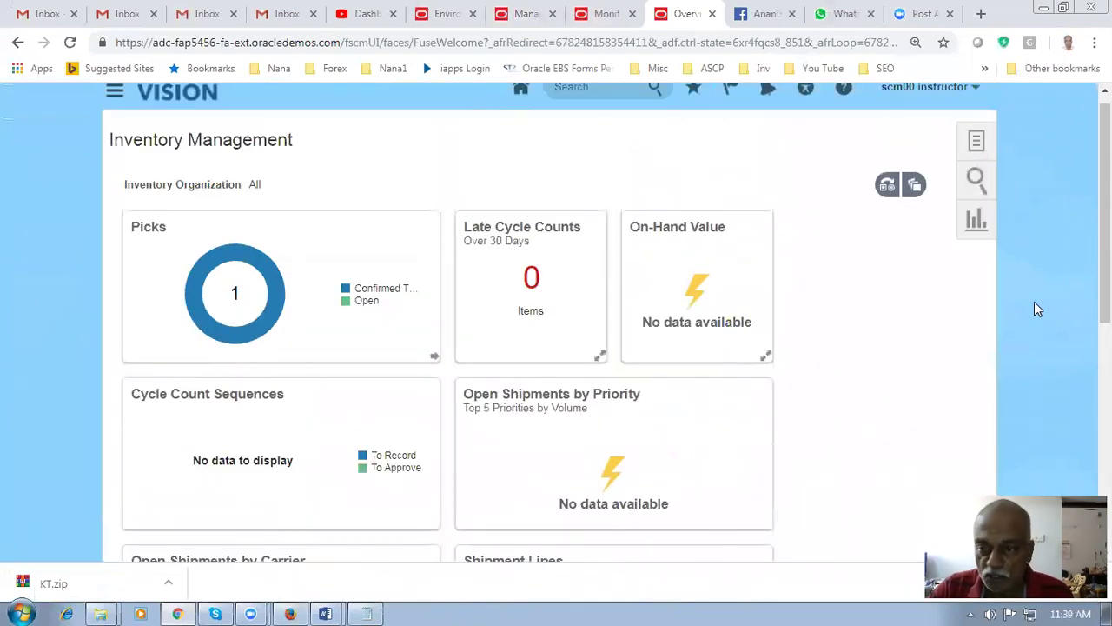
{"action": "scroll", "coordinate": [1034, 302], "scroll_direction": "up", "scroll_amount": 1}
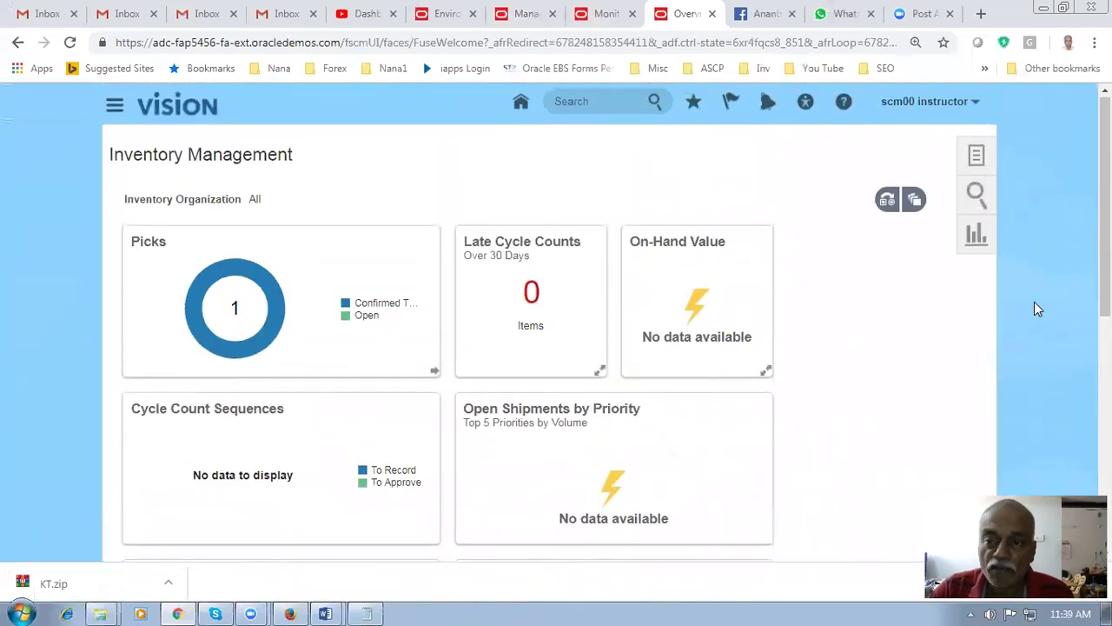
{"action": "left_click", "coordinate": [977, 157]}
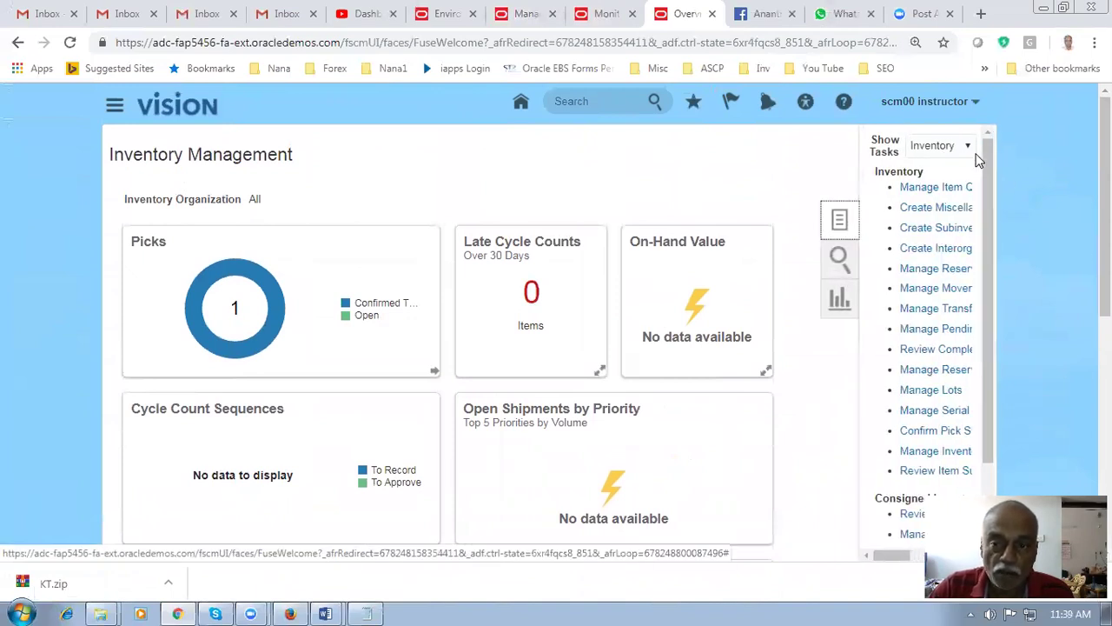
{"action": "left_click", "coordinate": [946, 148]}
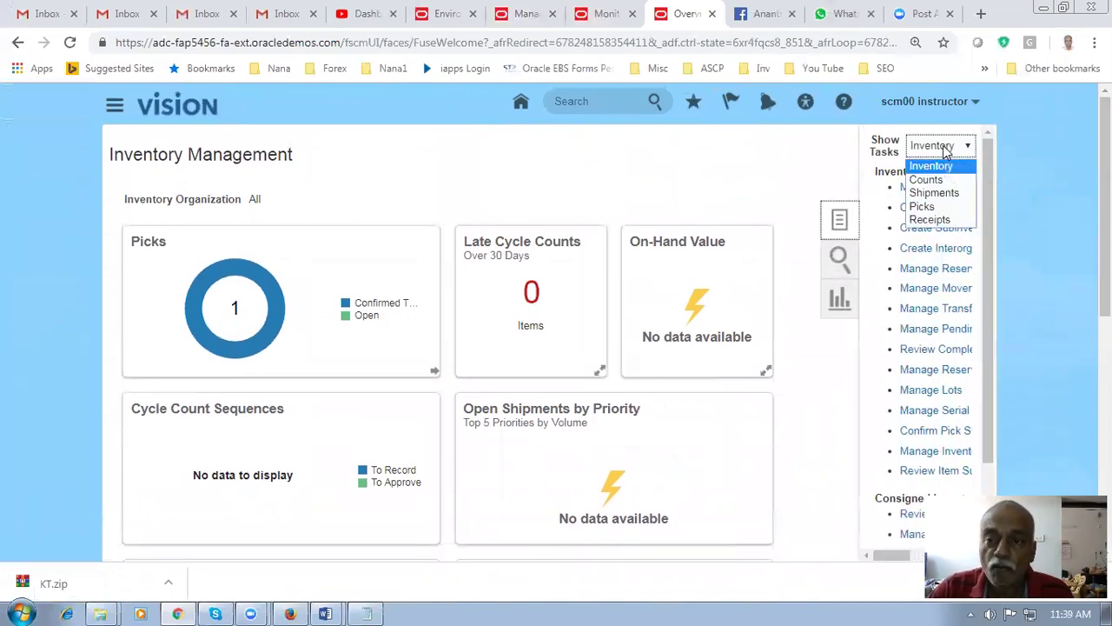
{"action": "left_click", "coordinate": [944, 220]}
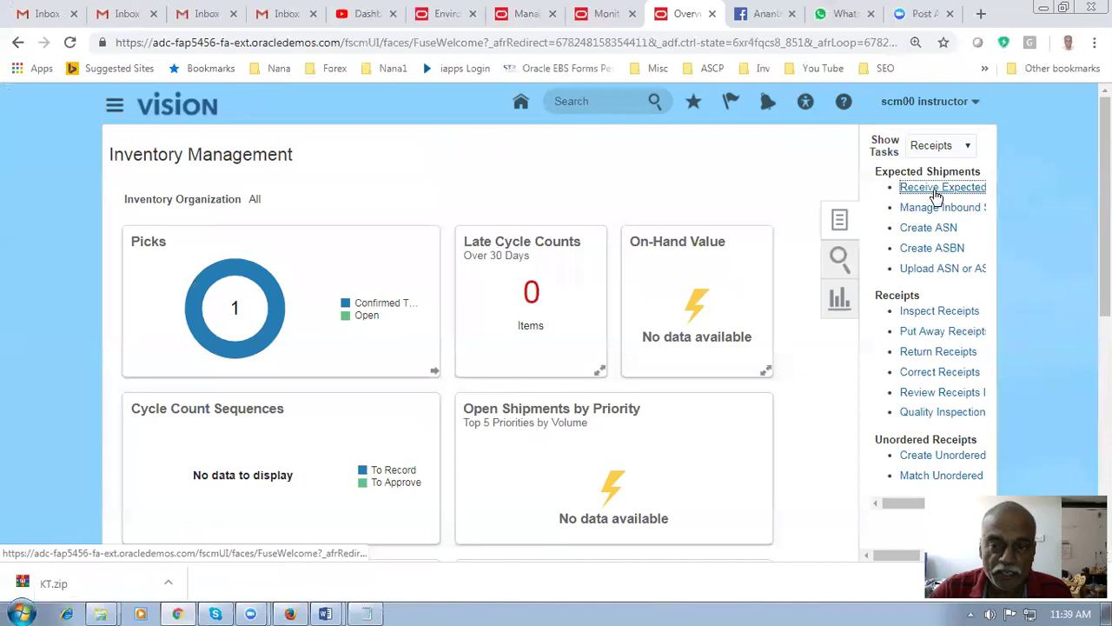
{"action": "left_click", "coordinate": [936, 189]}
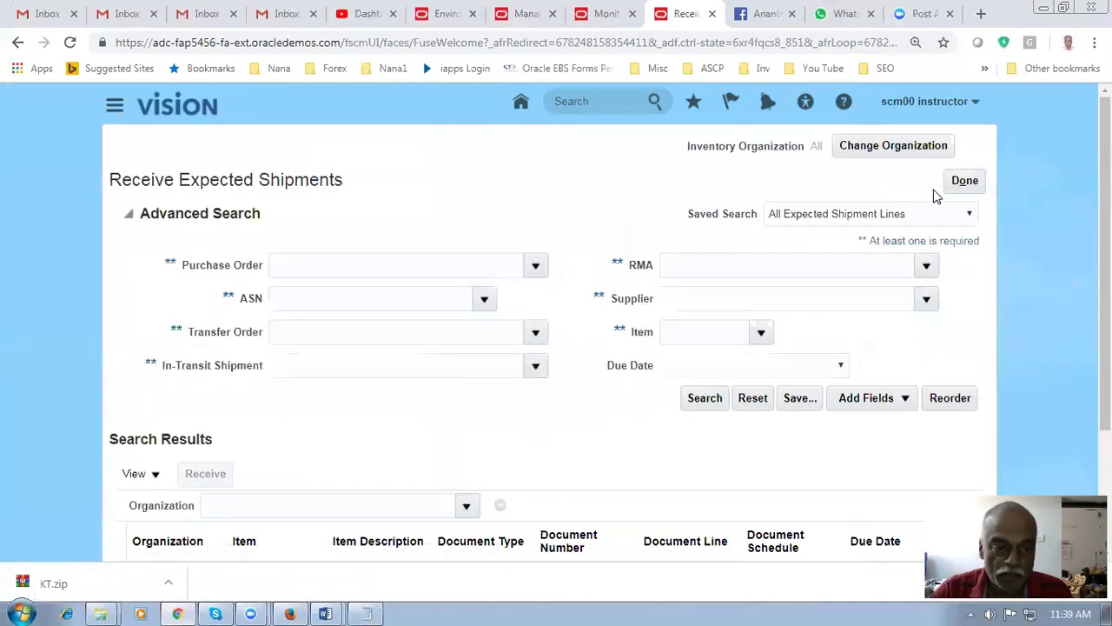
- Search expected shipments for purchase order 163226 and start receiving its a00_b2b_buy line
{"action": "left_click", "coordinate": [363, 611]}
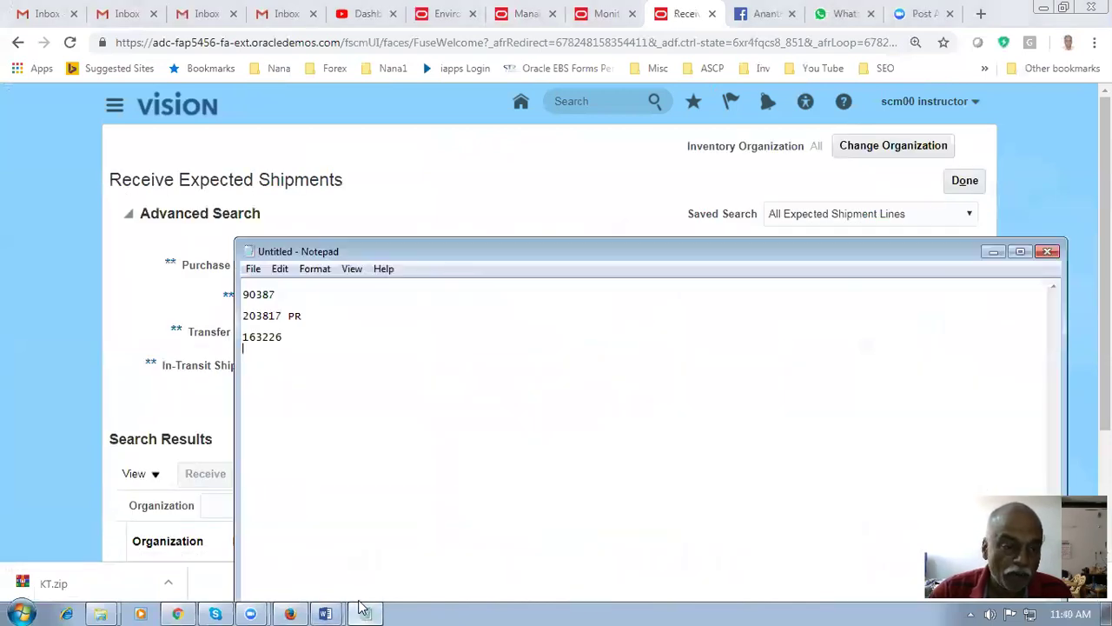
{"action": "left_click", "coordinate": [127, 302]}
{"action": "left_click", "coordinate": [321, 263]}
{"action": "type", "text": "1"}
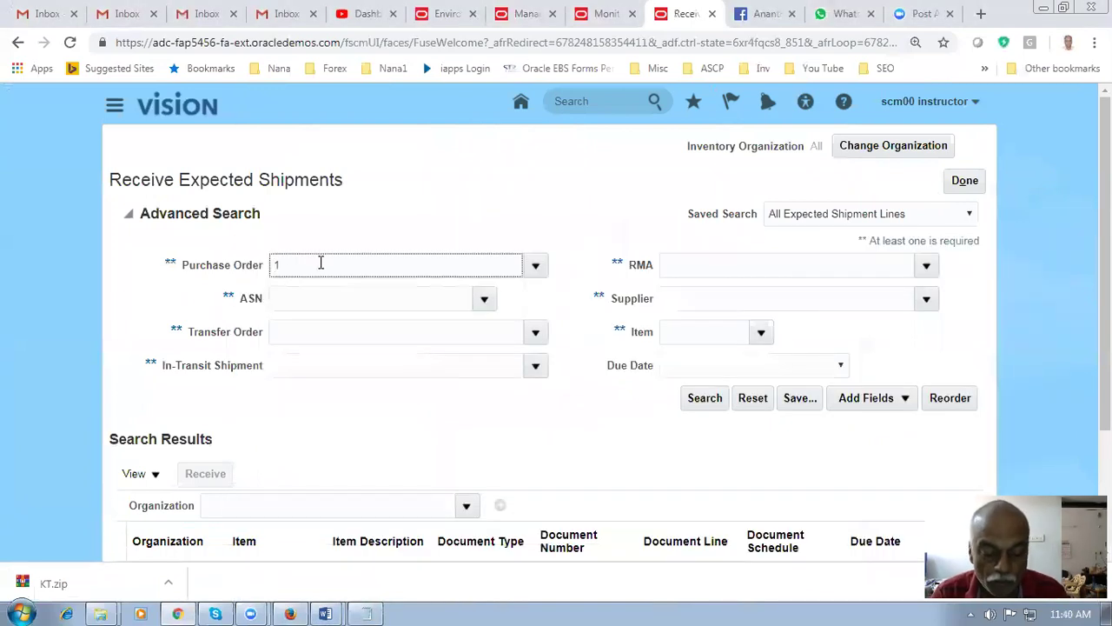
{"action": "type", "text": "63226"}
{"action": "key", "text": "Tab"}
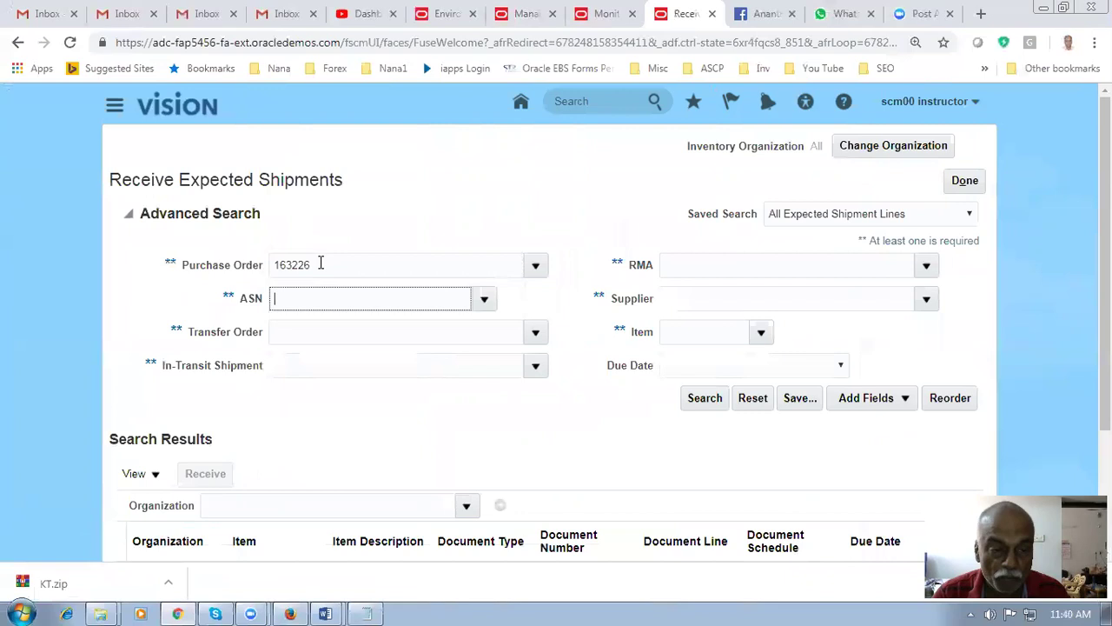
{"action": "left_click", "coordinate": [705, 399]}
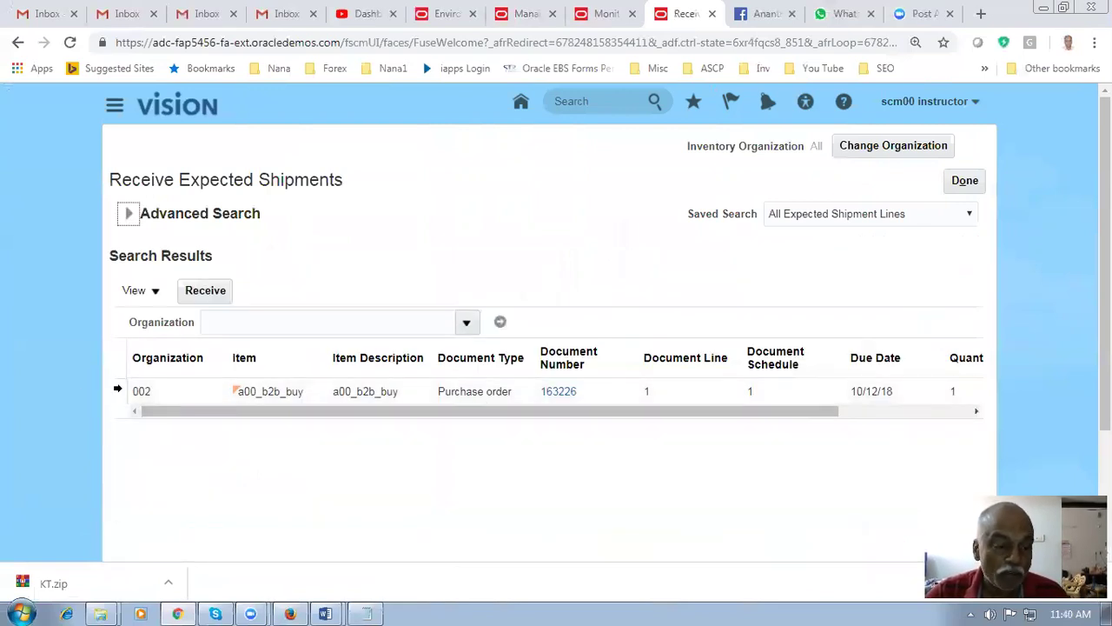
{"action": "left_click", "coordinate": [128, 392]}
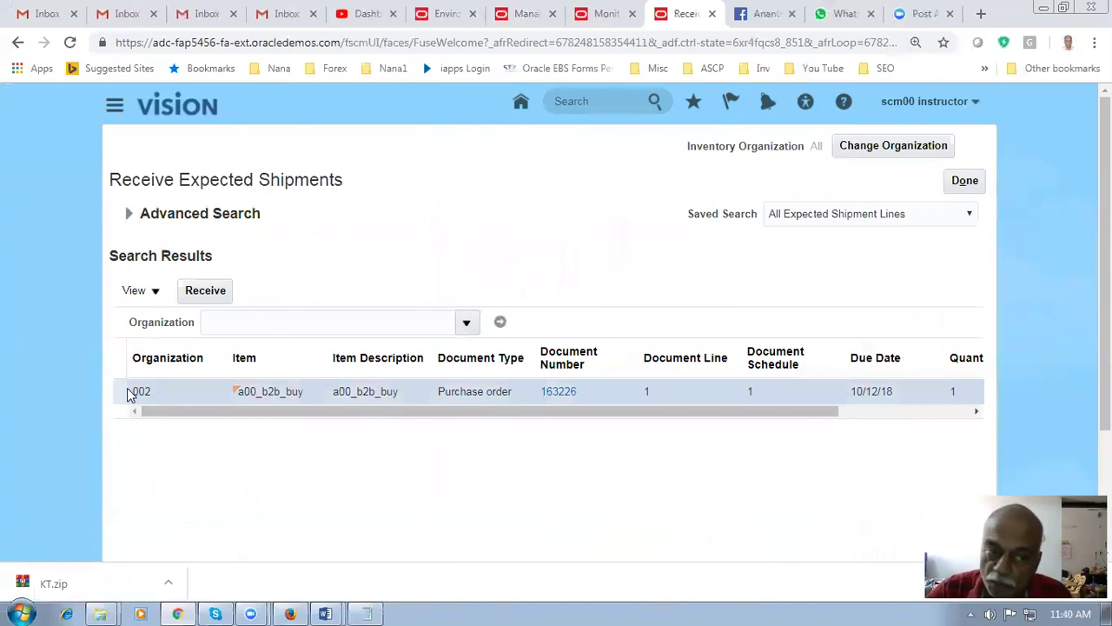
{"action": "left_click", "coordinate": [205, 290]}
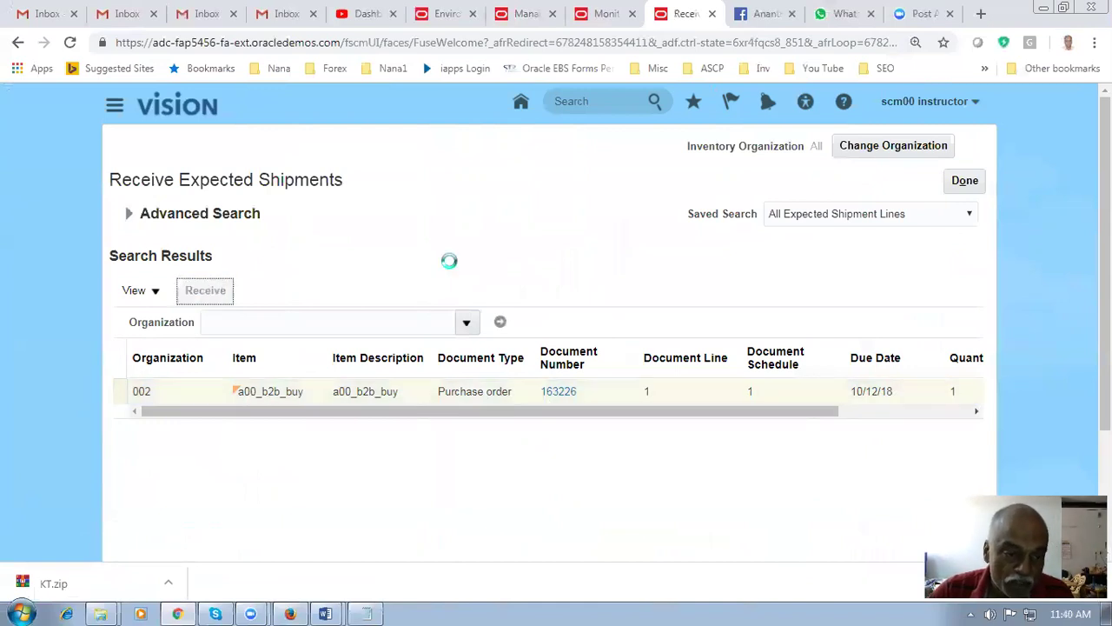
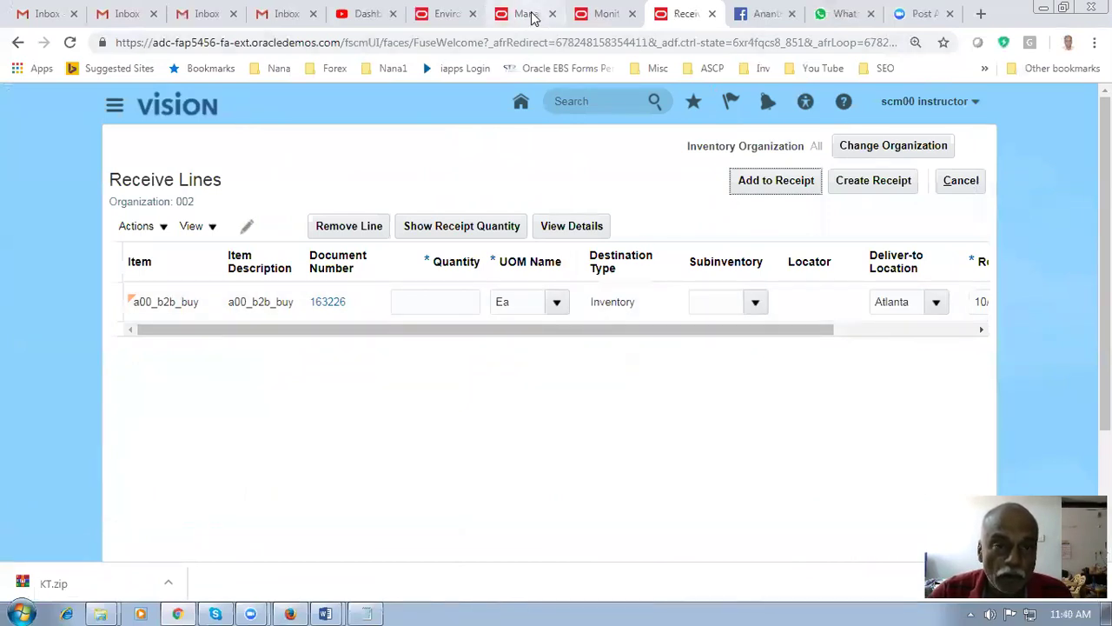
- Set document 163226's receive line to quantity 1 and subinventory Stores, then create the receipt
{"action": "left_click", "coordinate": [467, 225]}
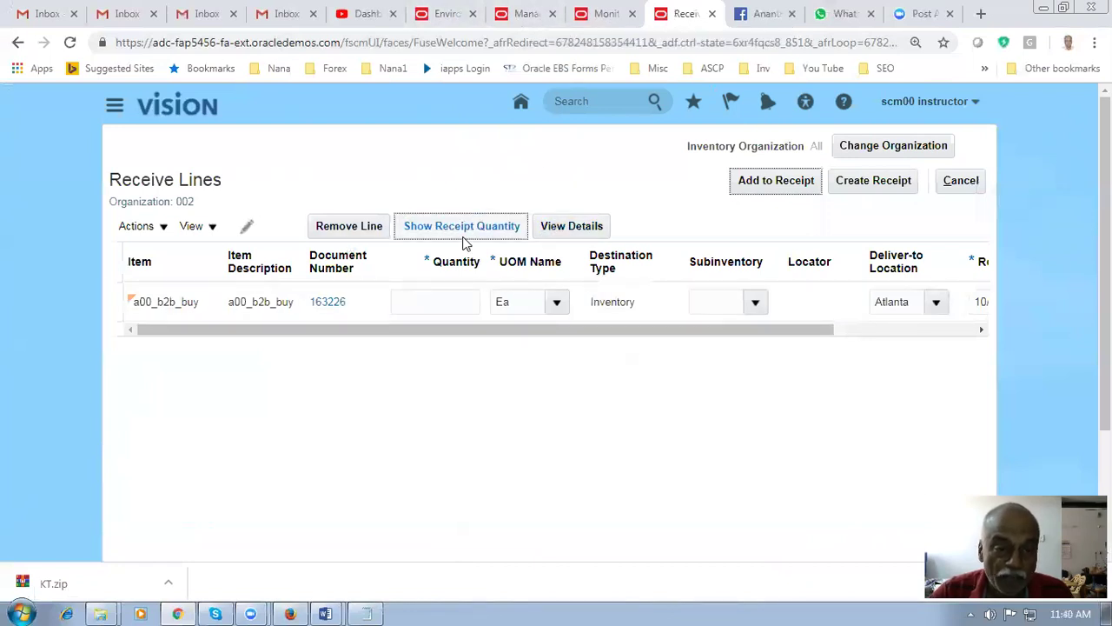
{"action": "left_click", "coordinate": [756, 310]}
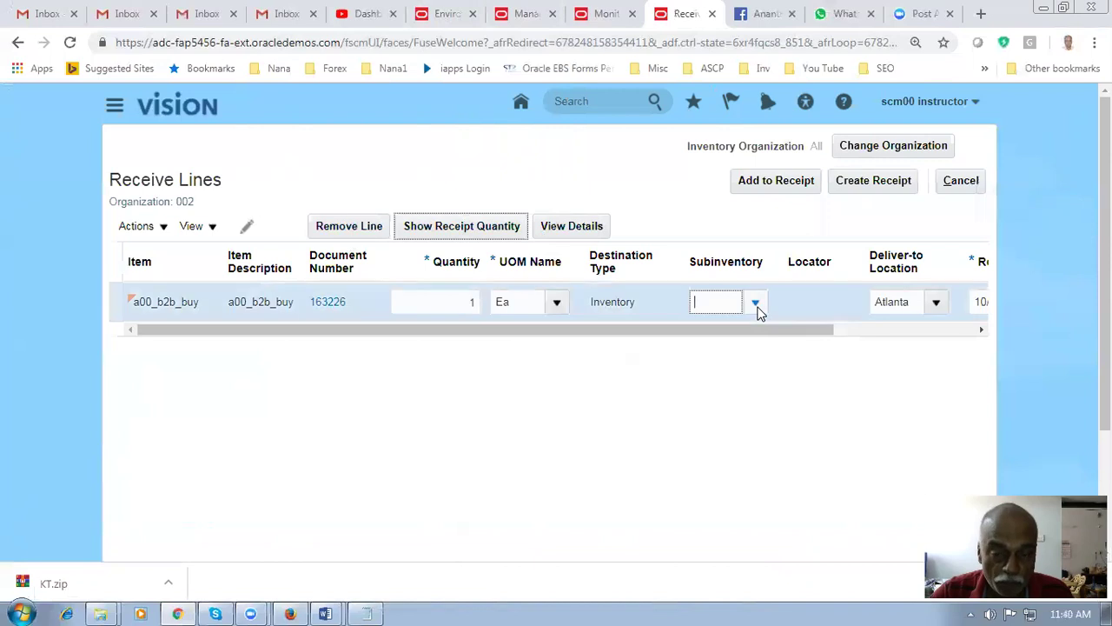
{"action": "left_click", "coordinate": [756, 304]}
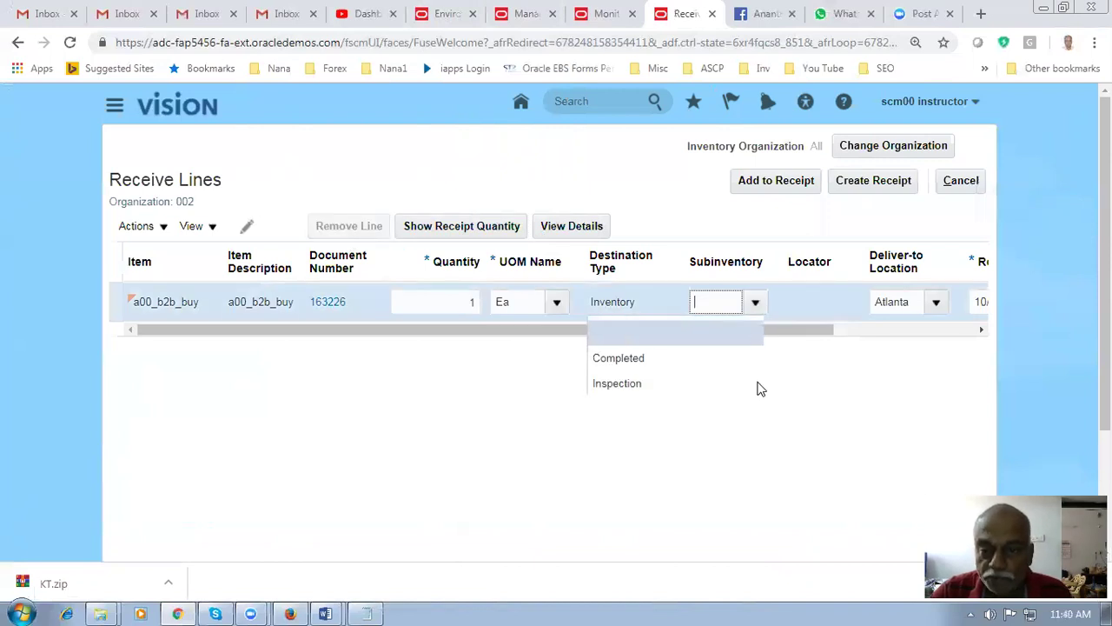
{"action": "left_click", "coordinate": [391, 463]}
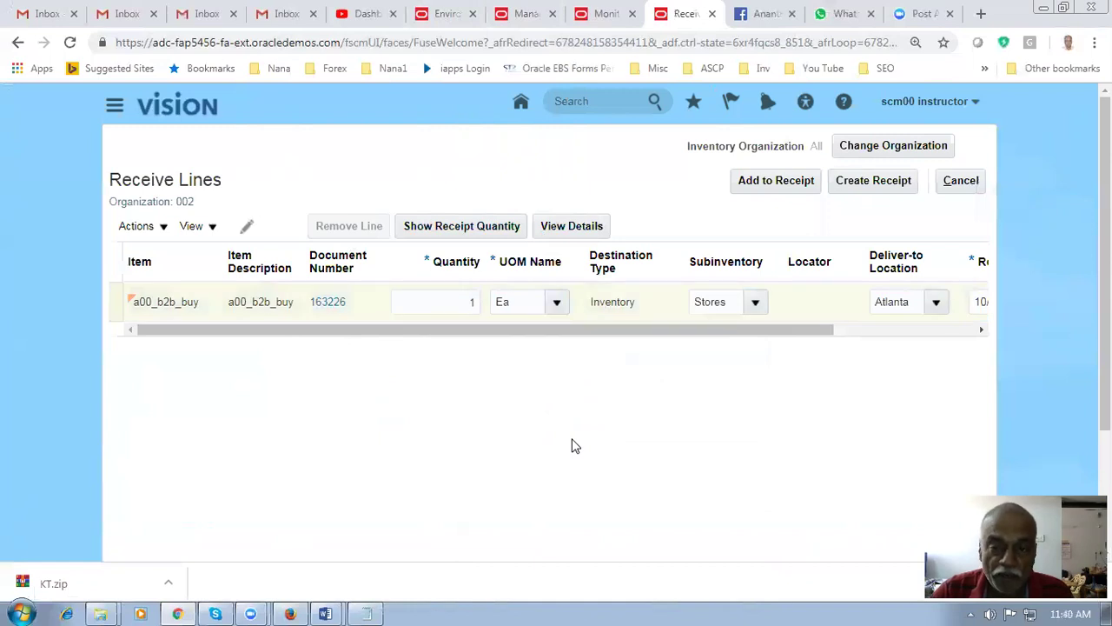
{"action": "left_click_drag", "start_coordinate": [775, 339], "coordinate": [858, 339]}
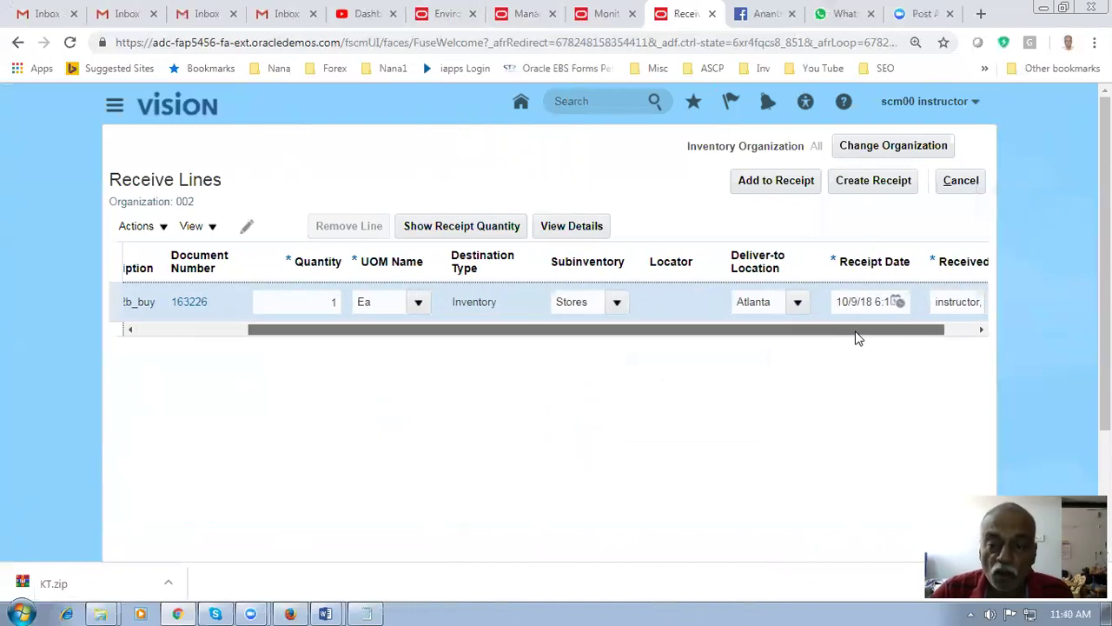
{"action": "left_click", "coordinate": [883, 189]}
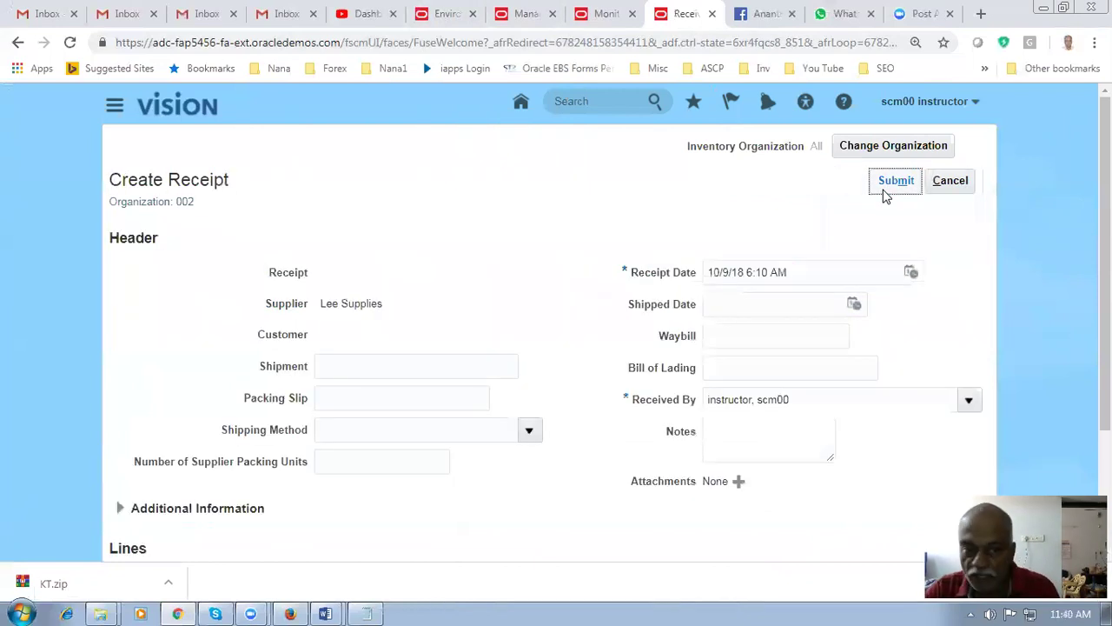
- Enter shipment 123, packing slip 456 and supplier packing units 4 on the receipt
{"action": "left_click", "coordinate": [382, 374]}
{"action": "left_click", "coordinate": [385, 405]}
{"action": "left_click", "coordinate": [401, 399]}
{"action": "type", "text": "456"}
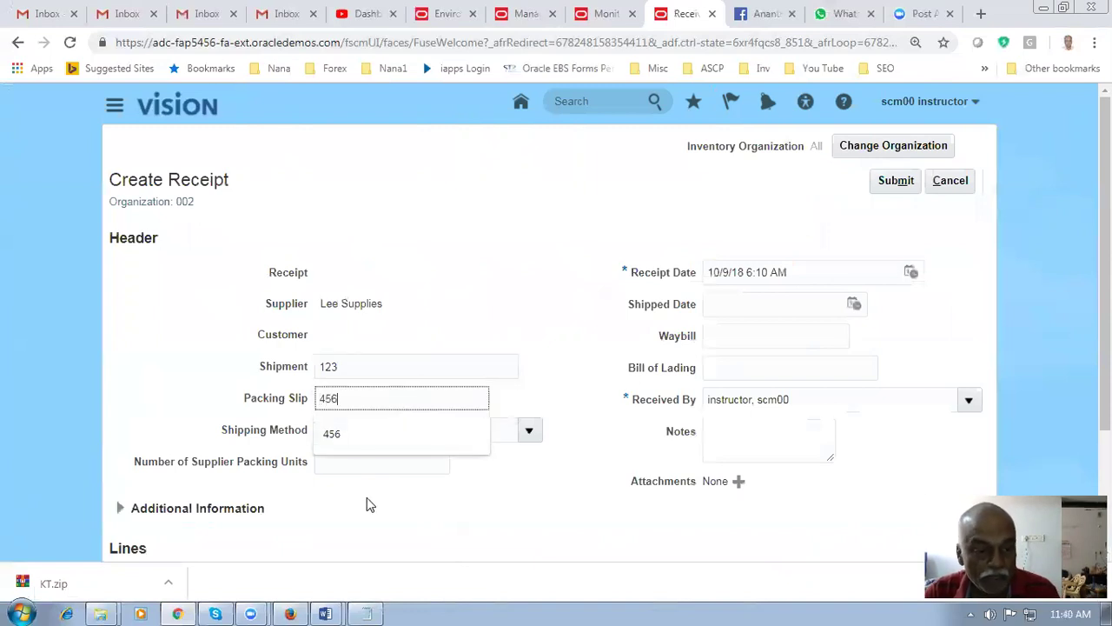
{"action": "left_click", "coordinate": [369, 465]}
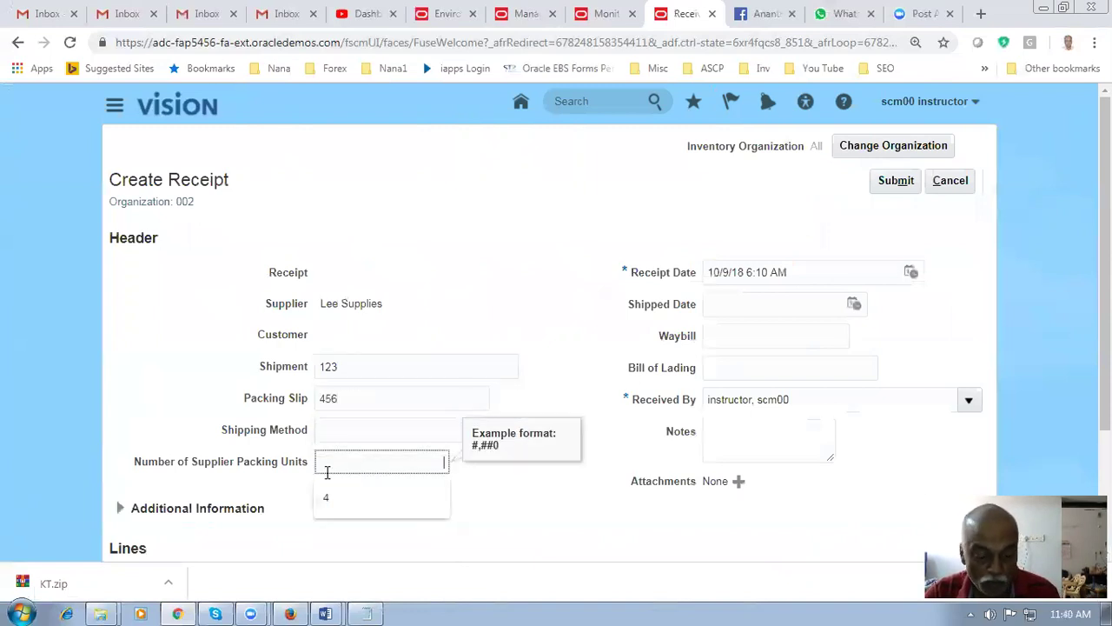
{"action": "left_click", "coordinate": [350, 498]}
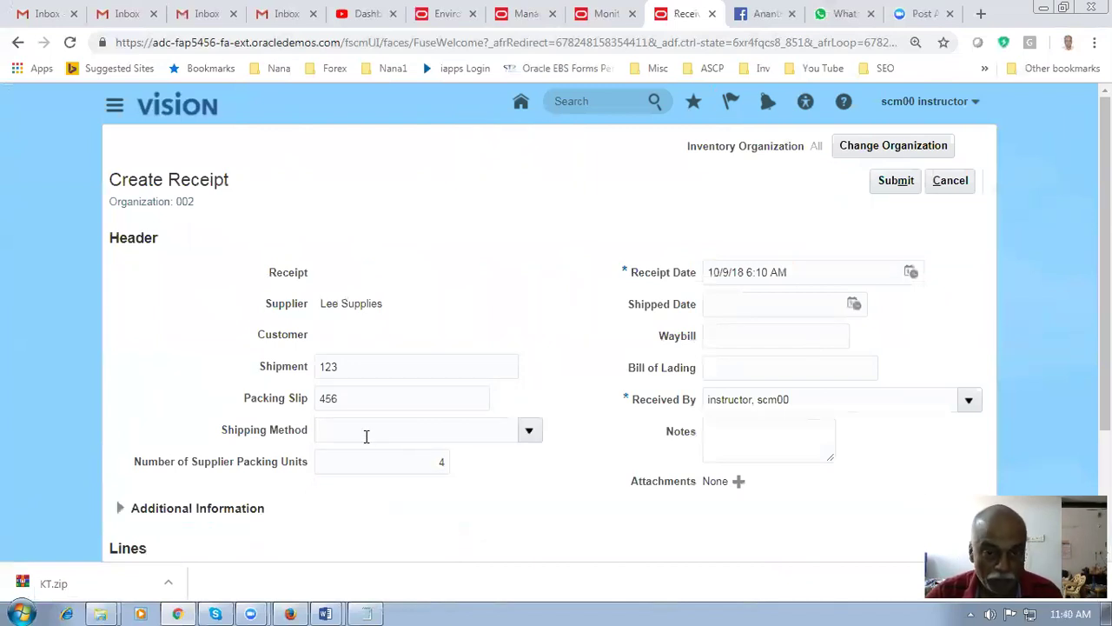
- Add waybill 34534, bill of lading 443 and notes 'xfgdf eswrtg', then submit receipt 60055
{"action": "left_click", "coordinate": [746, 338]}
{"action": "type", "text": "34534"}
{"action": "left_click", "coordinate": [744, 366]}
{"action": "type", "text": "443"}
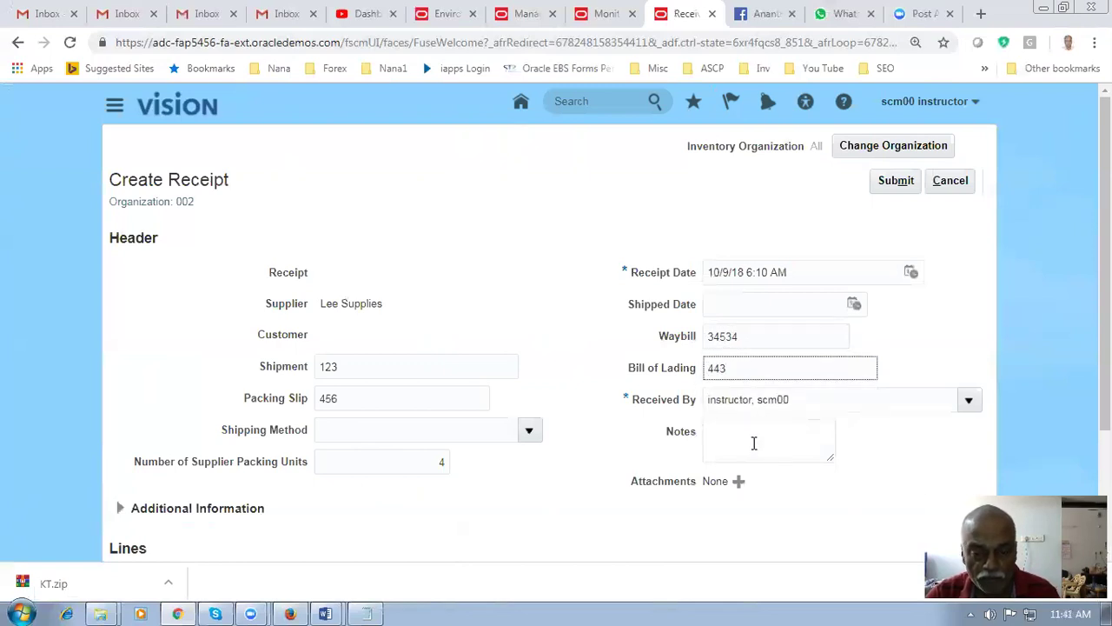
{"action": "left_click", "coordinate": [754, 443]}
{"action": "type", "text": "xfgdf eswrtg"}
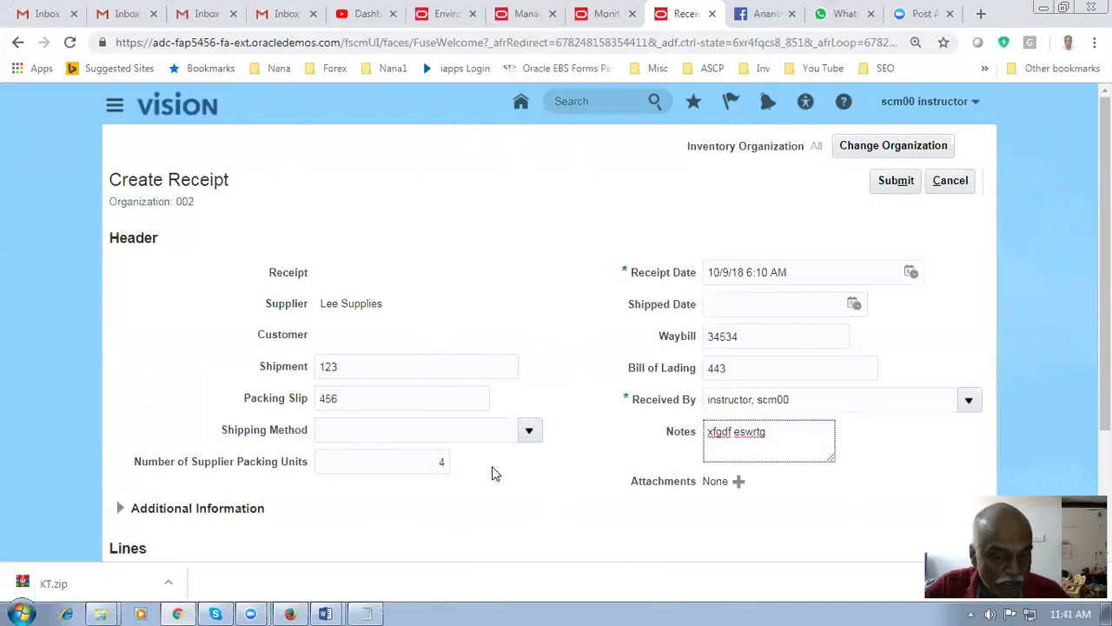
{"action": "left_click", "coordinate": [496, 198]}
{"action": "left_click", "coordinate": [899, 182]}
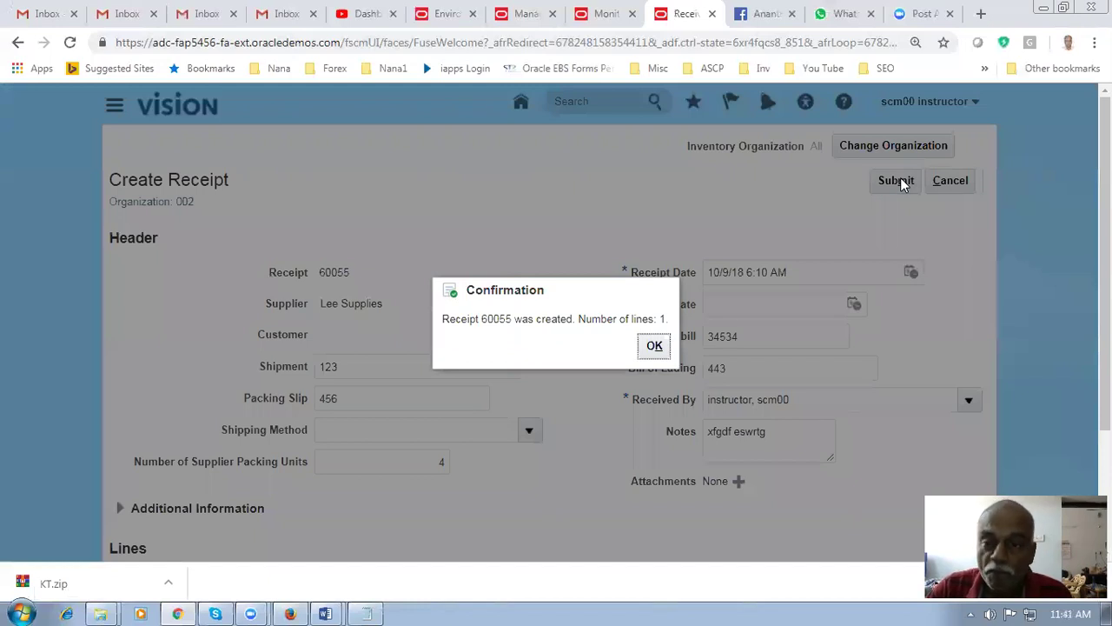
{"action": "left_click", "coordinate": [654, 347]}
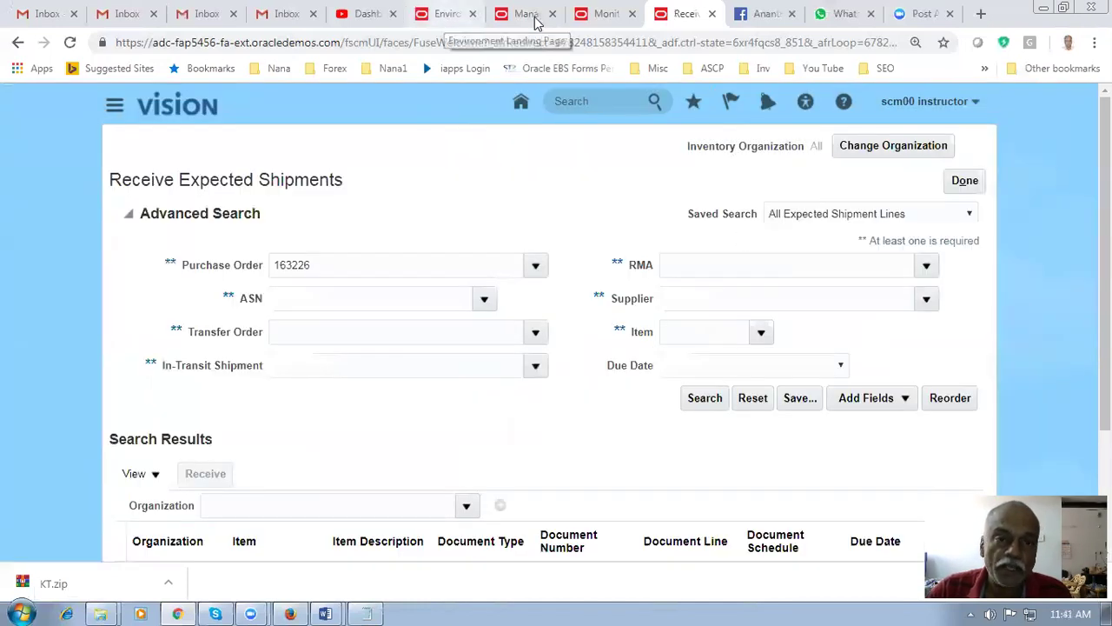
{"action": "left_click", "coordinate": [532, 16]}
{"action": "scroll", "coordinate": [488, 432], "scroll_direction": "up", "scroll_amount": 3}
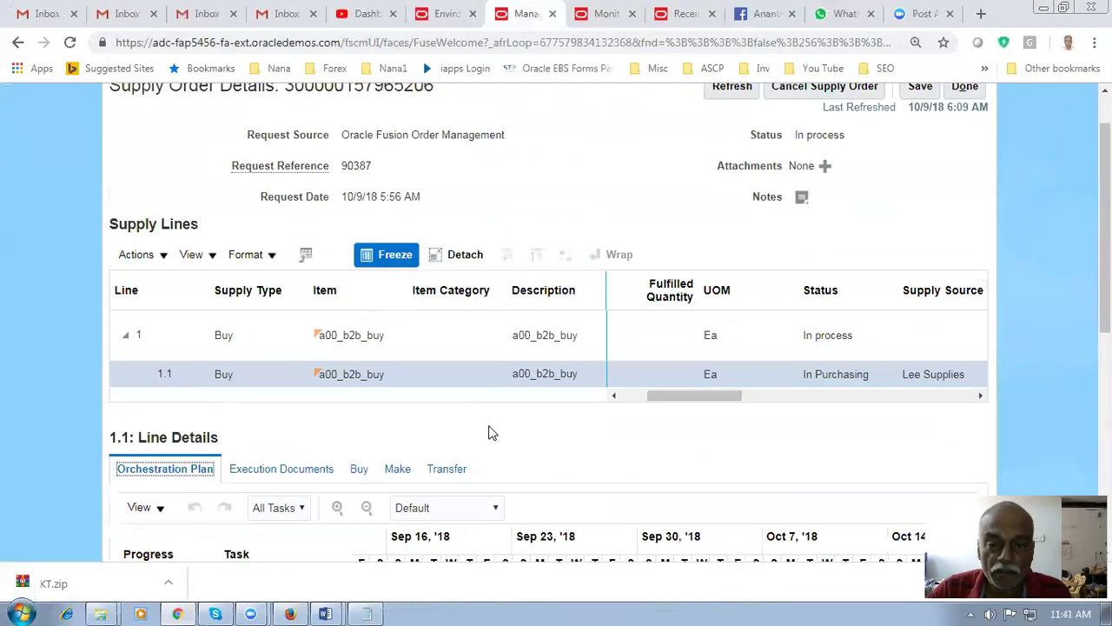
{"action": "scroll", "coordinate": [847, 384], "scroll_direction": "up", "scroll_amount": 1}
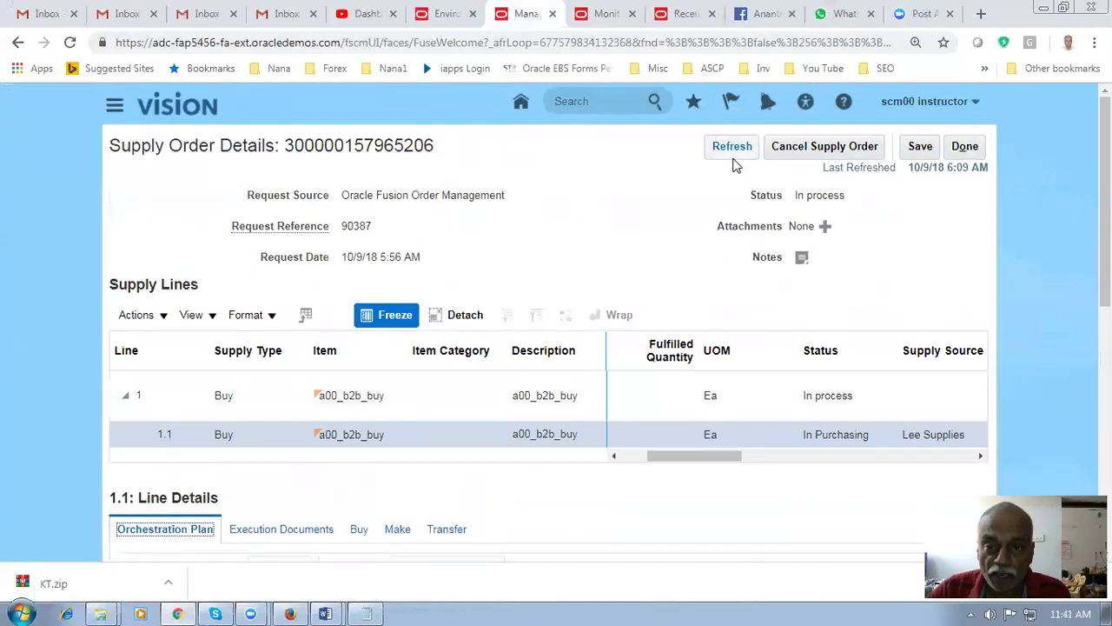
{"action": "left_click", "coordinate": [734, 149]}
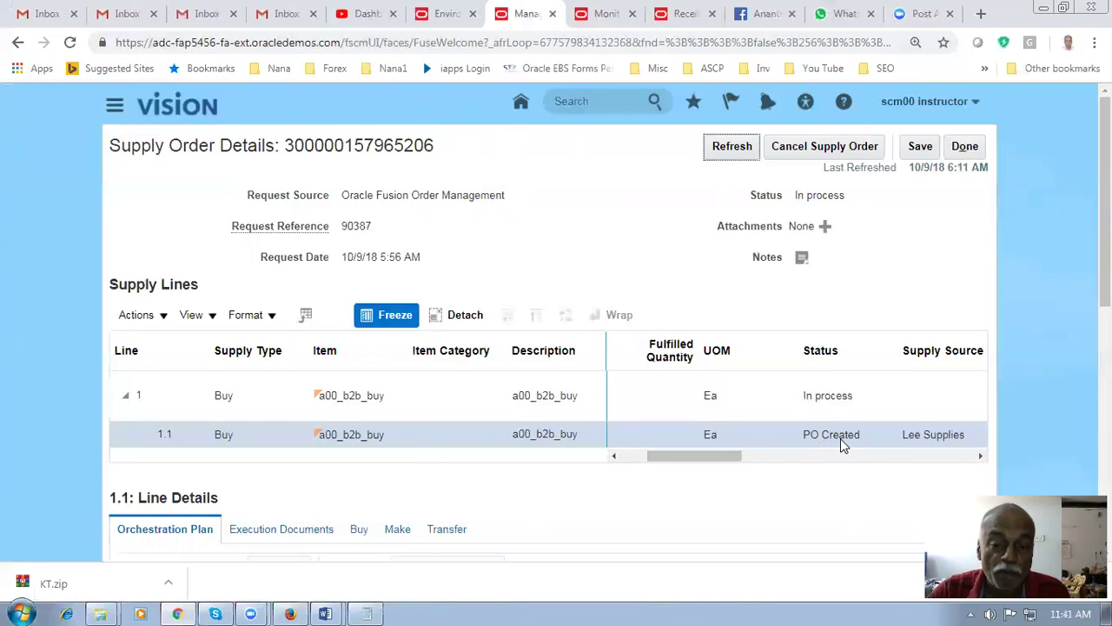
{"action": "scroll", "coordinate": [326, 278], "scroll_direction": "down", "scroll_amount": 4}
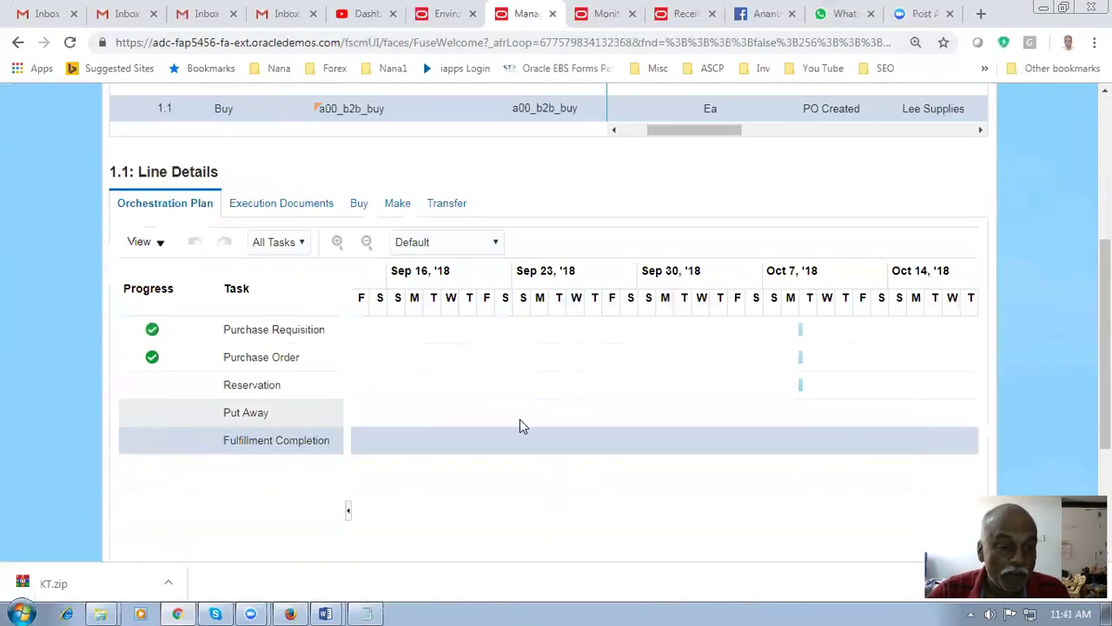
{"action": "scroll", "coordinate": [519, 419], "scroll_direction": "up", "scroll_amount": 4}
{"action": "left_click", "coordinate": [733, 150]}
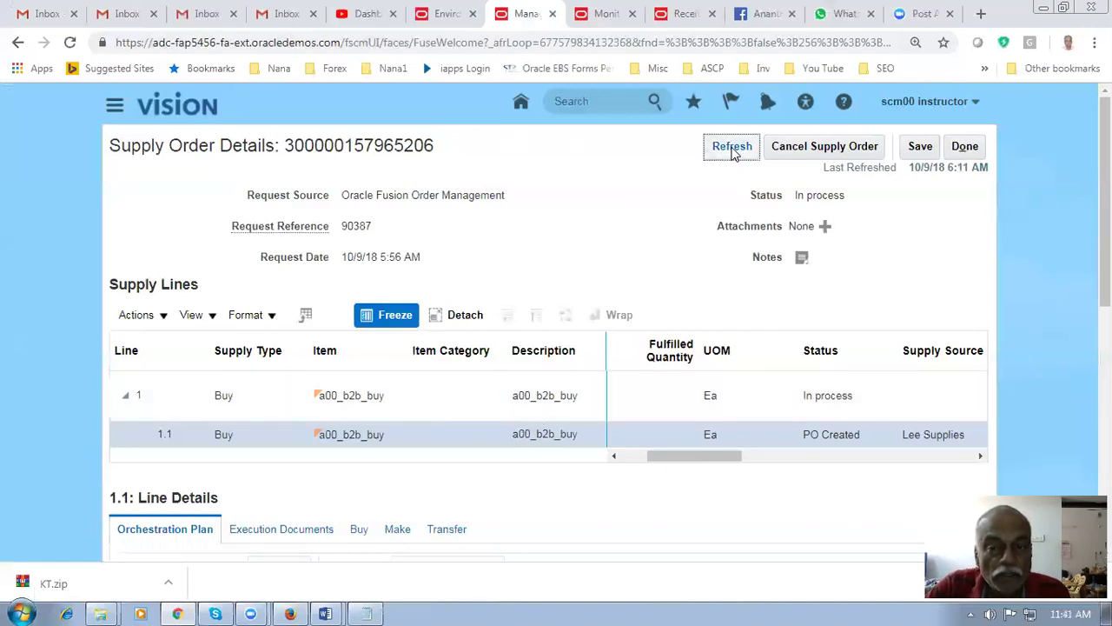
{"action": "left_click", "coordinate": [733, 148]}
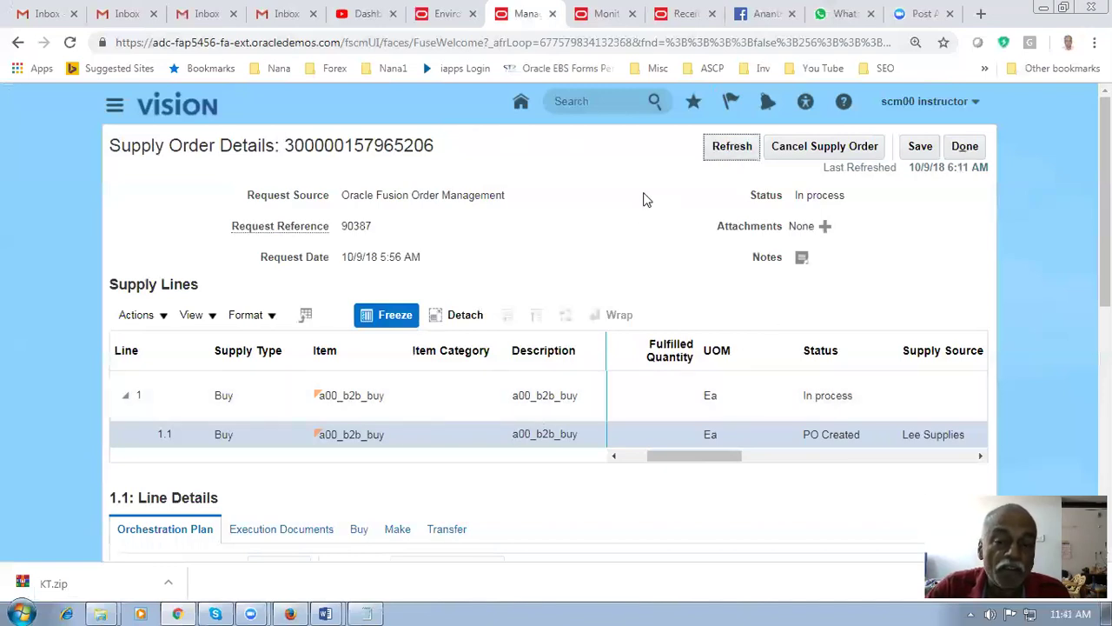
{"action": "left_click", "coordinate": [967, 147]}
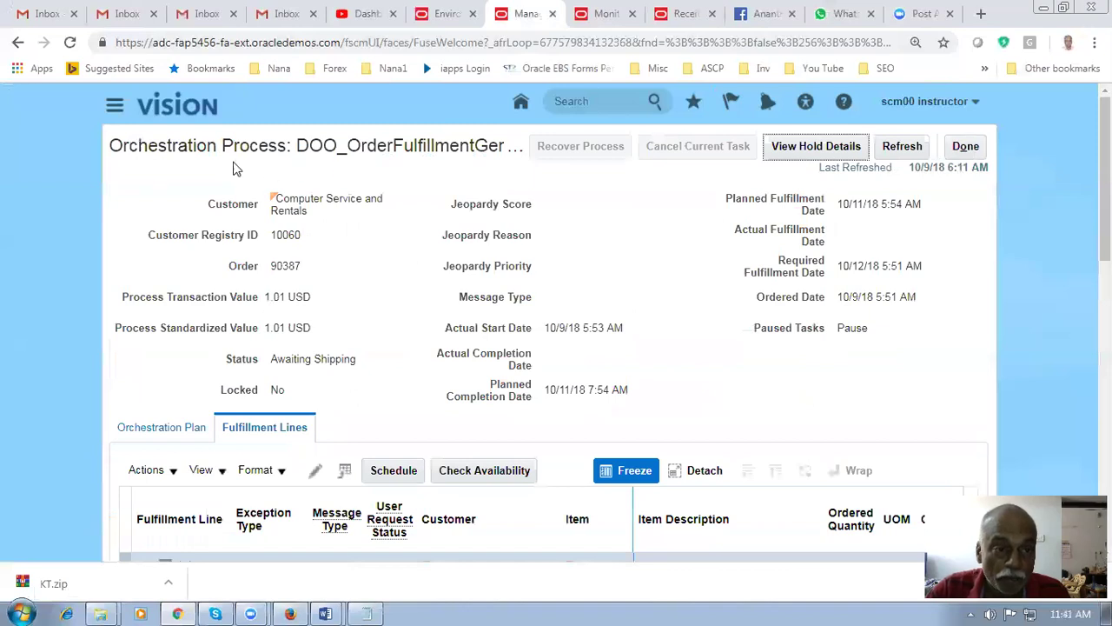
- Refresh order 90387's orchestration process and check the back-to-back supply status, Awaiting supply
{"action": "scroll", "coordinate": [352, 212], "scroll_direction": "down", "scroll_amount": 1}
{"action": "scroll", "coordinate": [356, 213], "scroll_direction": "down", "scroll_amount": 2}
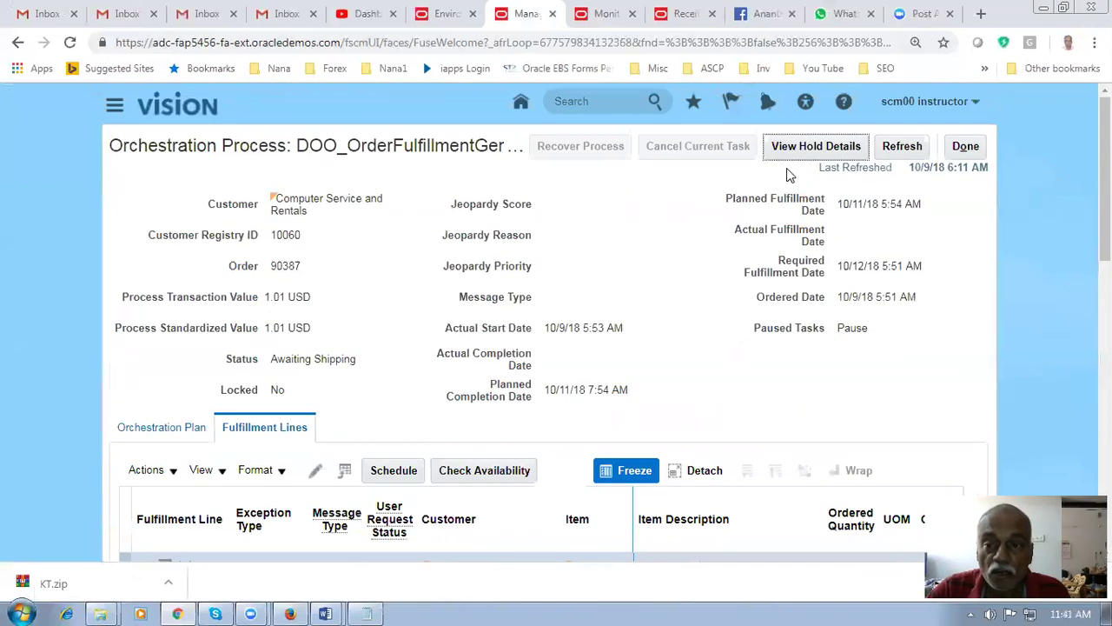
{"action": "left_click", "coordinate": [900, 148]}
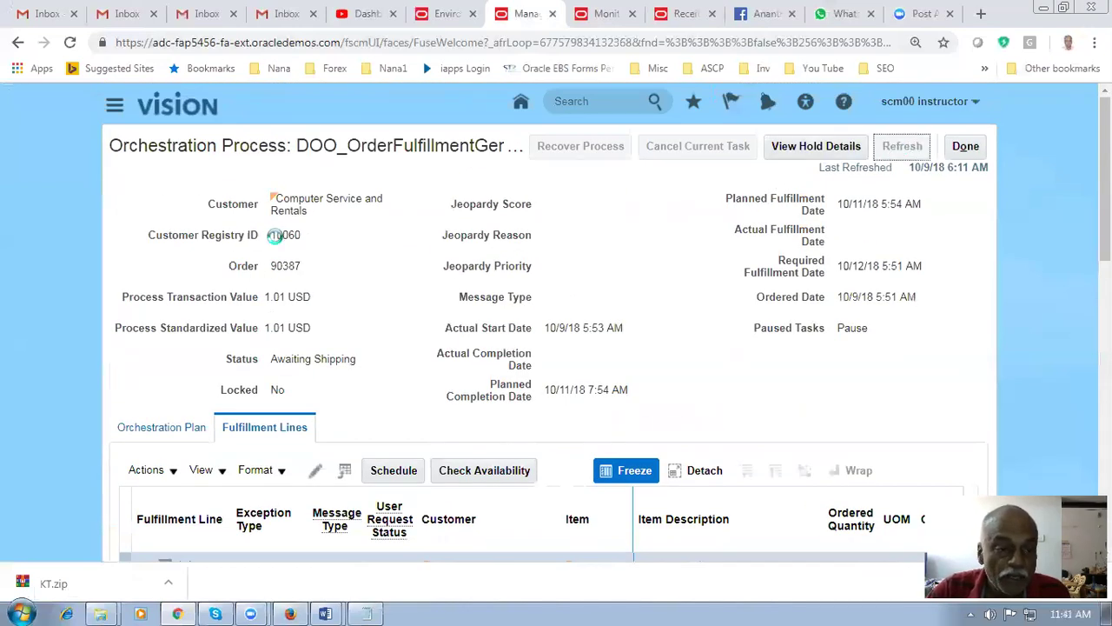
{"action": "left_click", "coordinate": [275, 235]}
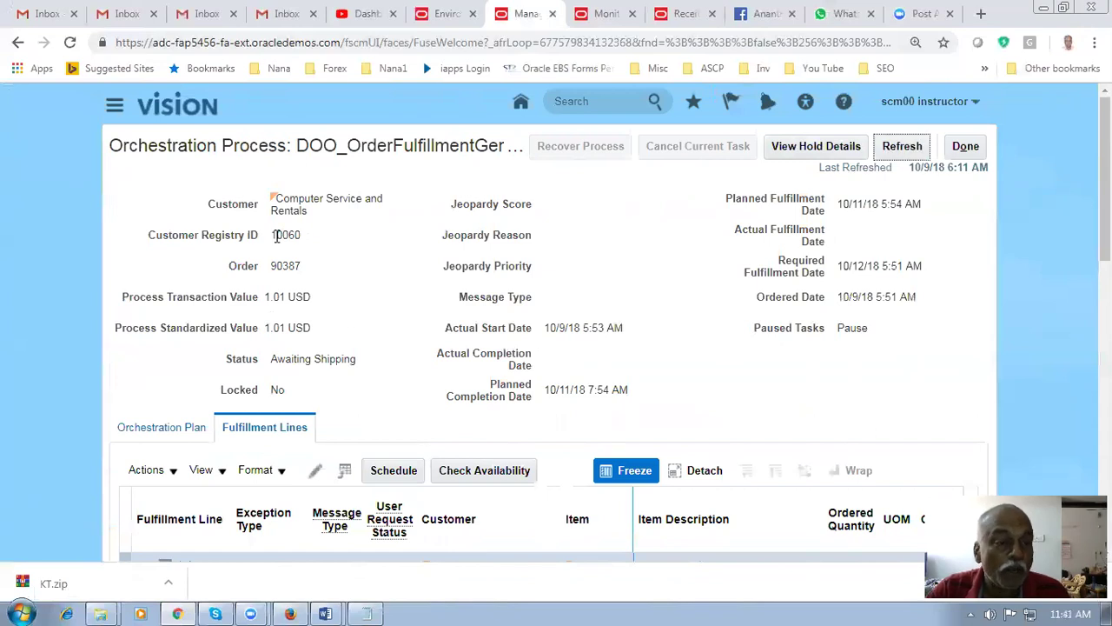
{"action": "scroll", "coordinate": [275, 359], "scroll_direction": "down", "scroll_amount": 3}
{"action": "scroll", "coordinate": [278, 368], "scroll_direction": "down", "scroll_amount": 5}
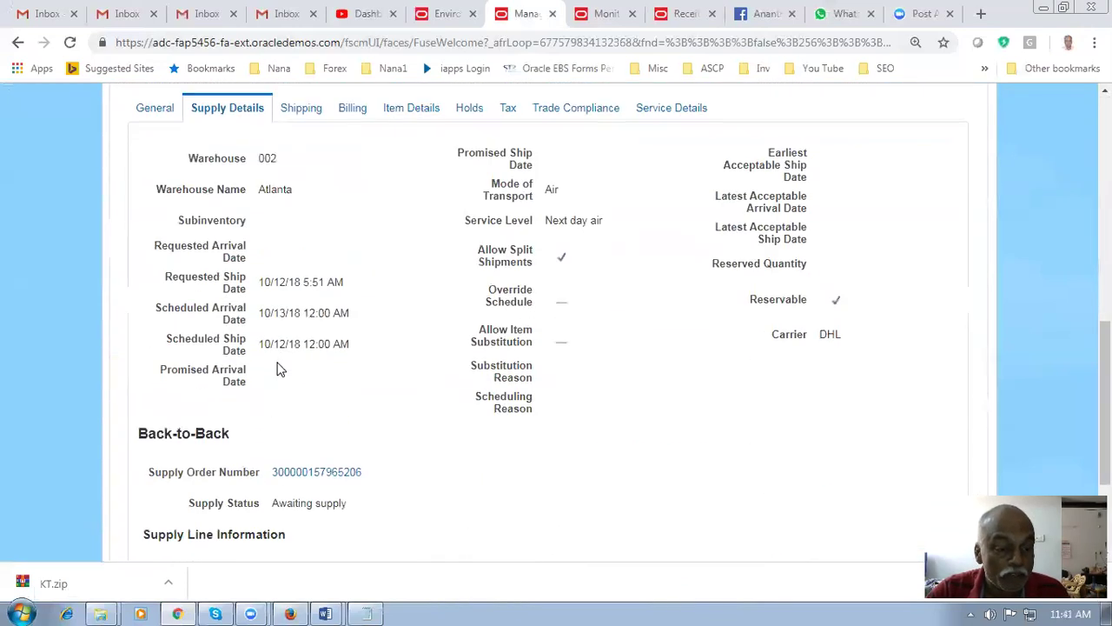
{"action": "scroll", "coordinate": [278, 369], "scroll_direction": "down", "scroll_amount": 1}
{"action": "left_click_drag", "start_coordinate": [279, 424], "coordinate": [343, 423]}
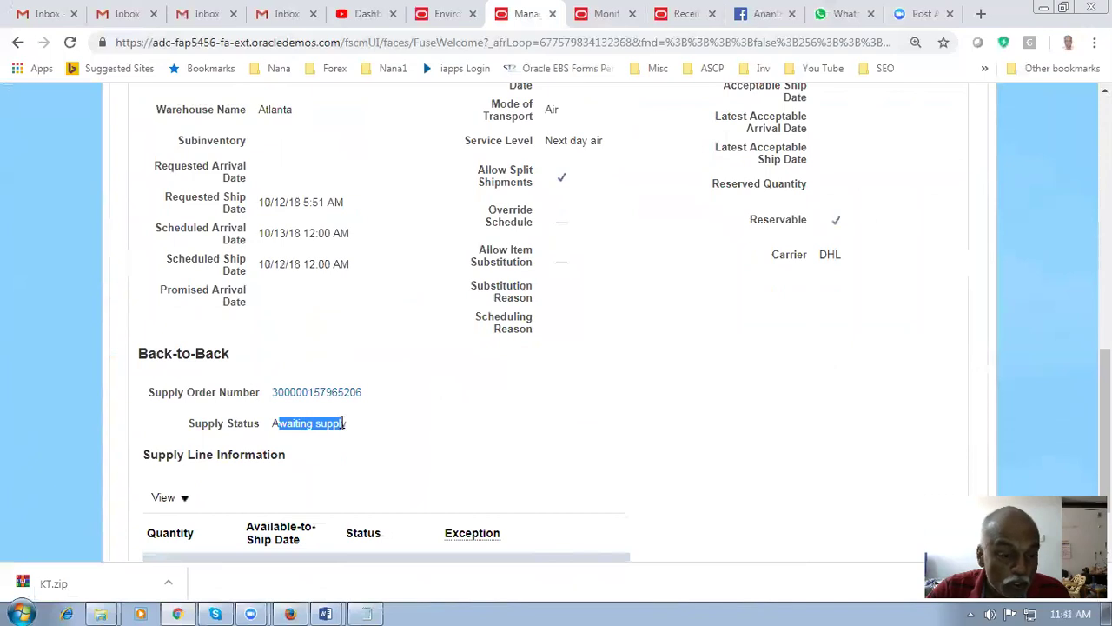
{"action": "left_click", "coordinate": [404, 429]}
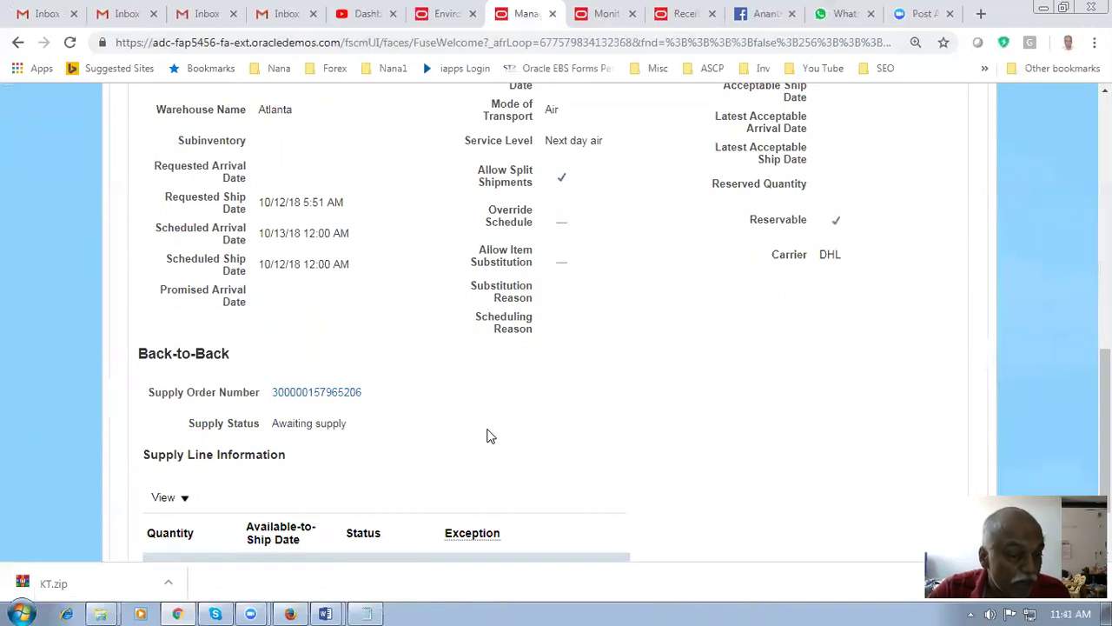
- Refresh again to confirm Goods available, then open the back-to-back supply order's details
{"action": "scroll", "coordinate": [643, 420], "scroll_direction": "up", "scroll_amount": 1}
{"action": "scroll", "coordinate": [643, 420], "scroll_direction": "up", "scroll_amount": 10}
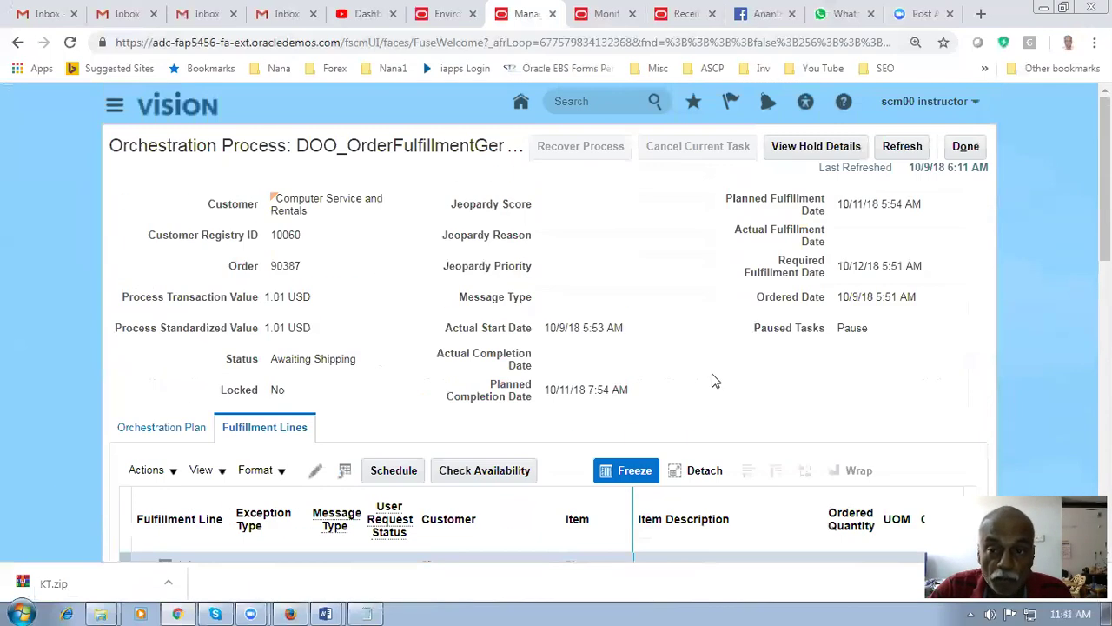
{"action": "left_click", "coordinate": [913, 150]}
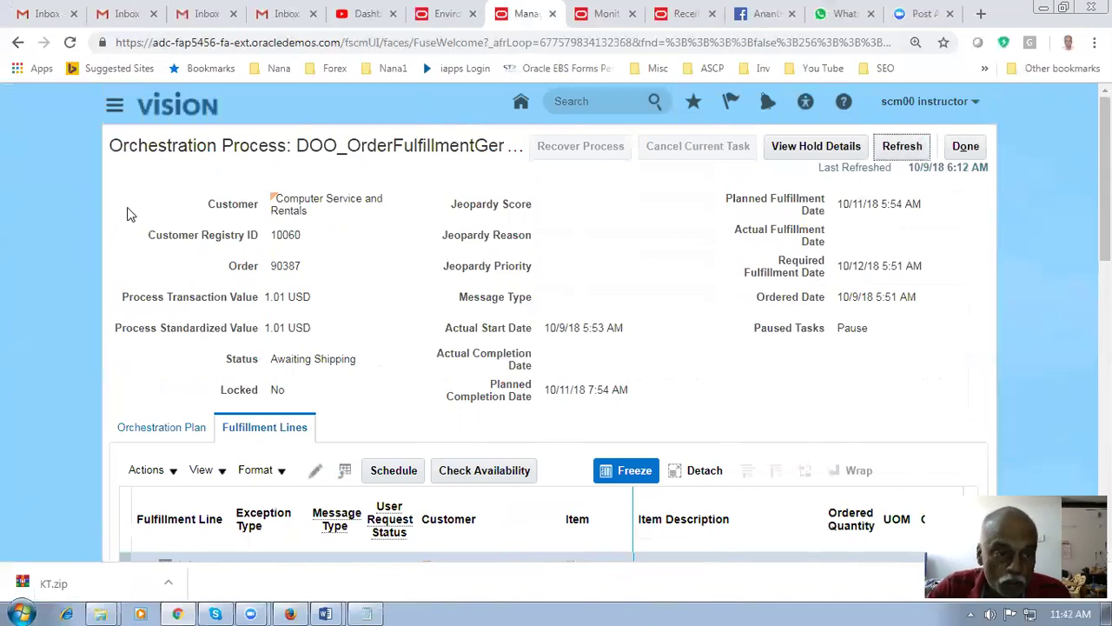
{"action": "scroll", "coordinate": [133, 209], "scroll_direction": "down", "scroll_amount": 10}
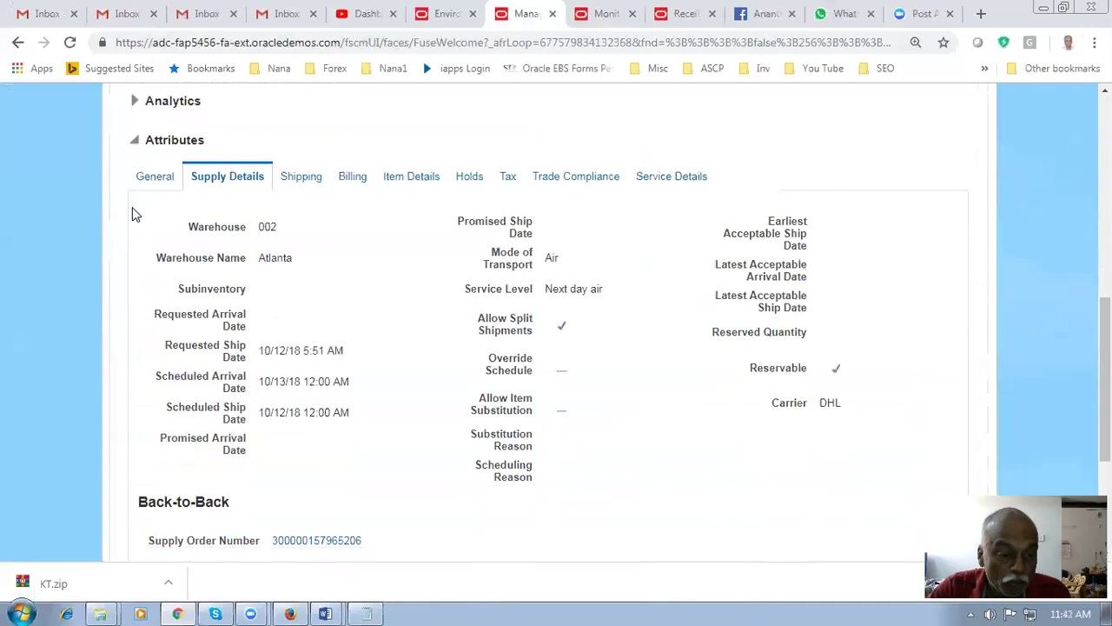
{"action": "left_click_drag", "start_coordinate": [287, 424], "coordinate": [326, 426]}
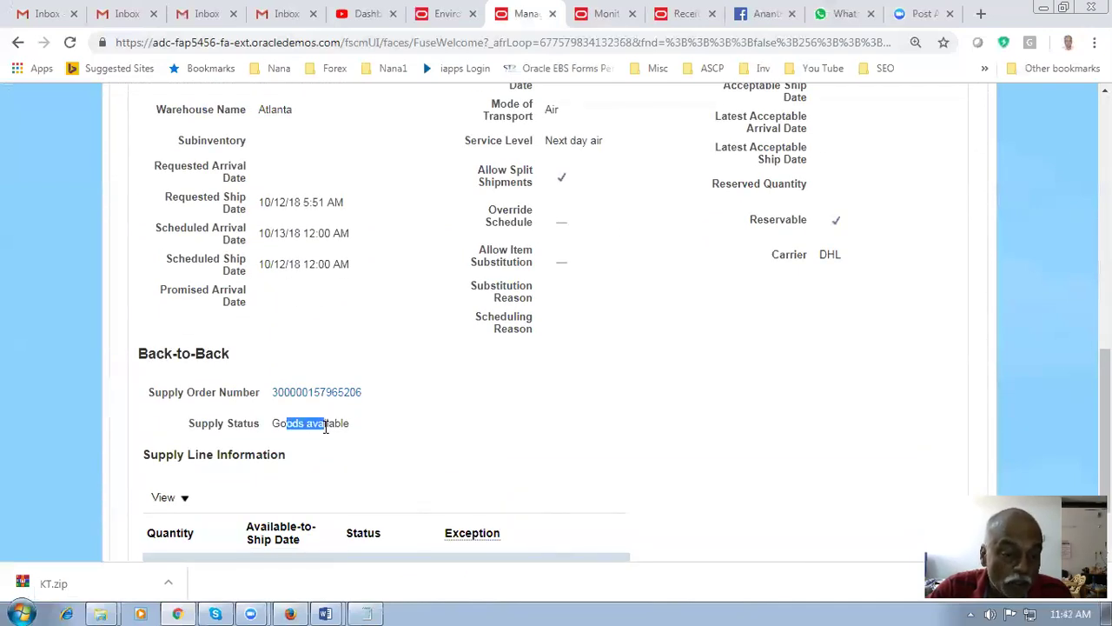
{"action": "left_click", "coordinate": [374, 463]}
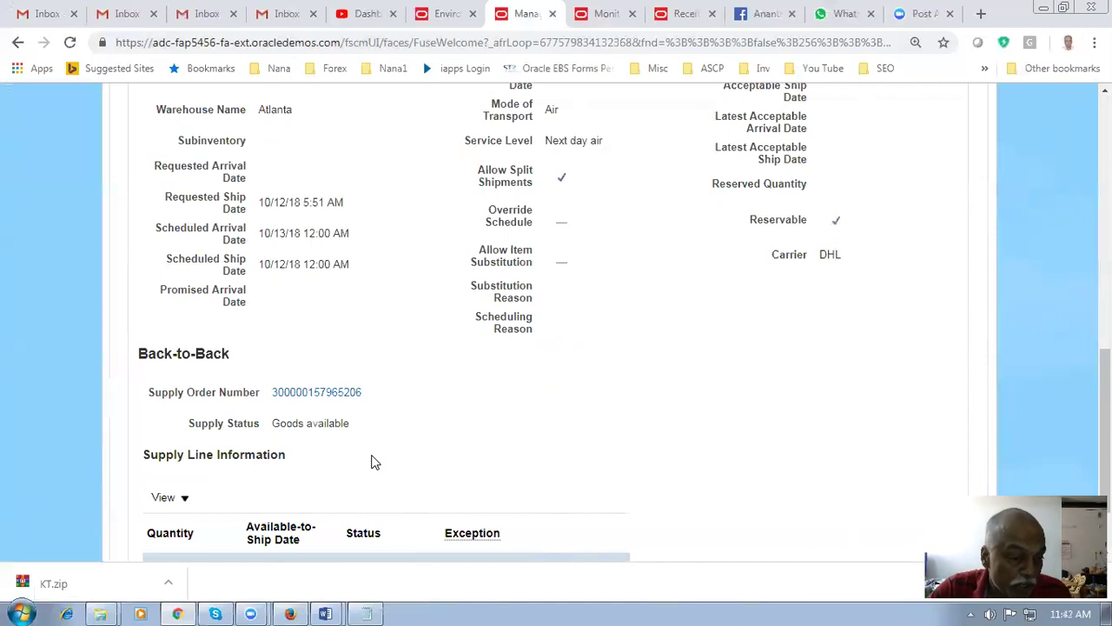
{"action": "left_click", "coordinate": [328, 394]}
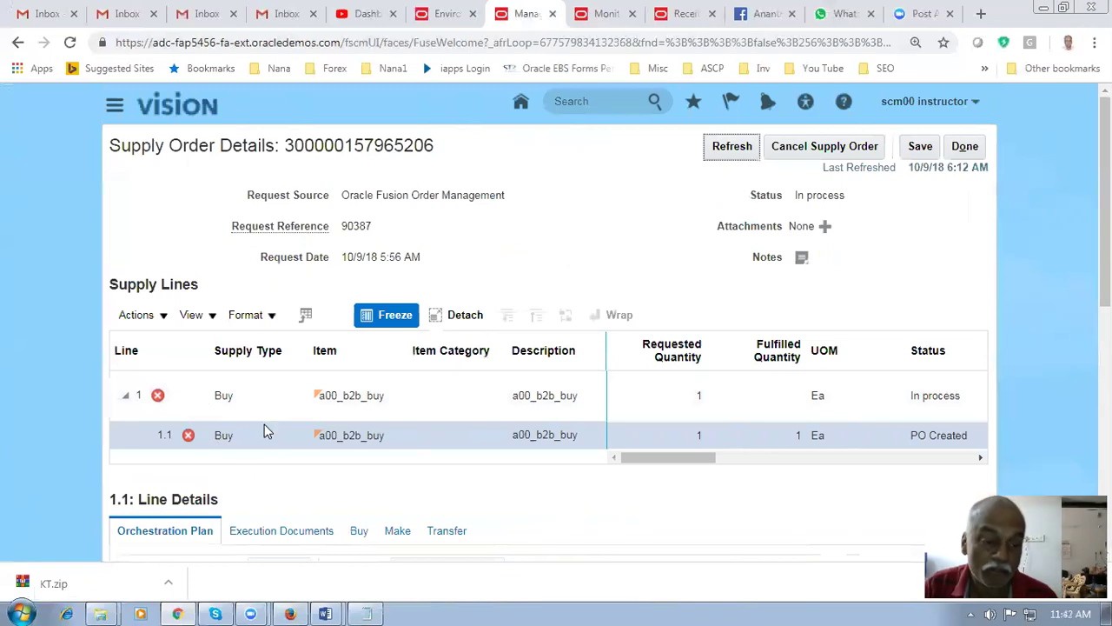
{"action": "scroll", "coordinate": [269, 418], "scroll_direction": "down", "scroll_amount": 5}
{"action": "scroll", "coordinate": [273, 389], "scroll_direction": "up", "scroll_amount": 2}
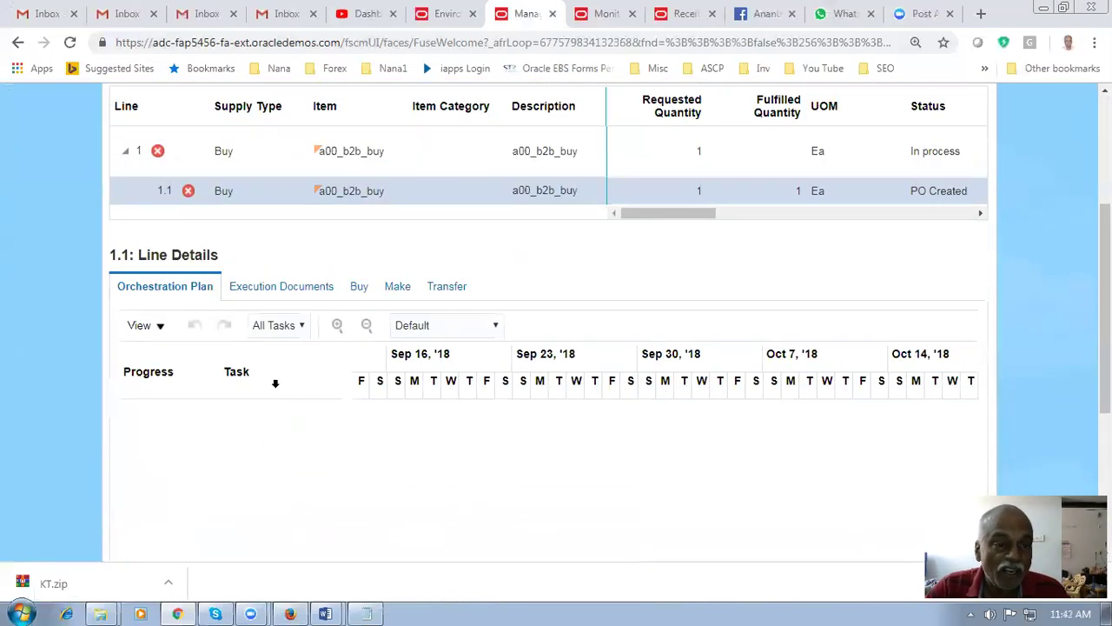
{"action": "left_click", "coordinate": [358, 289]}
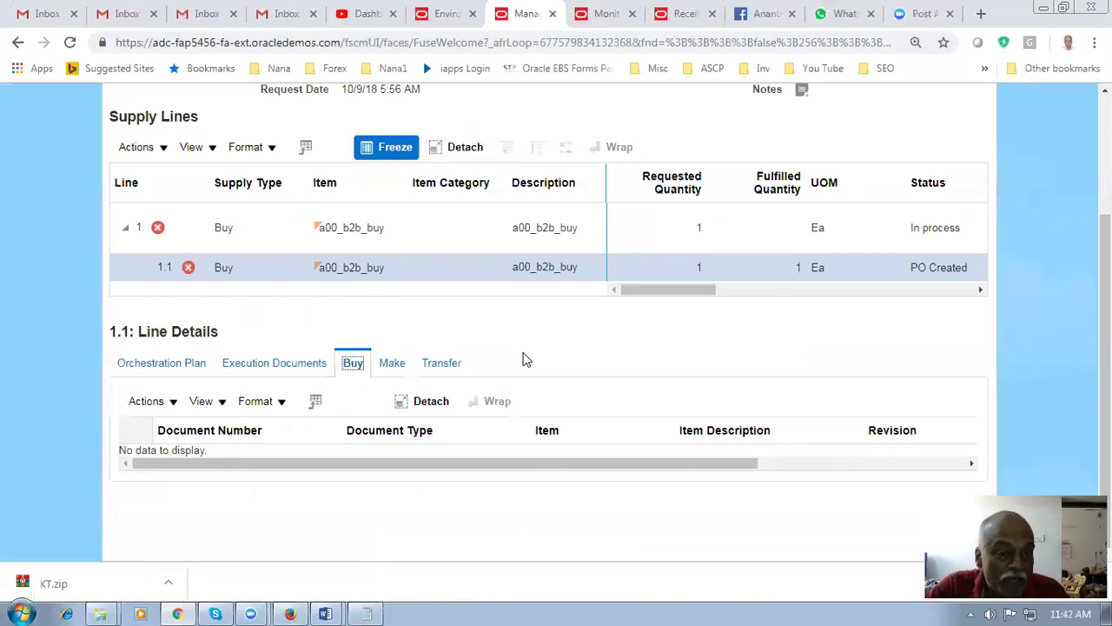
{"action": "left_click", "coordinate": [144, 368]}
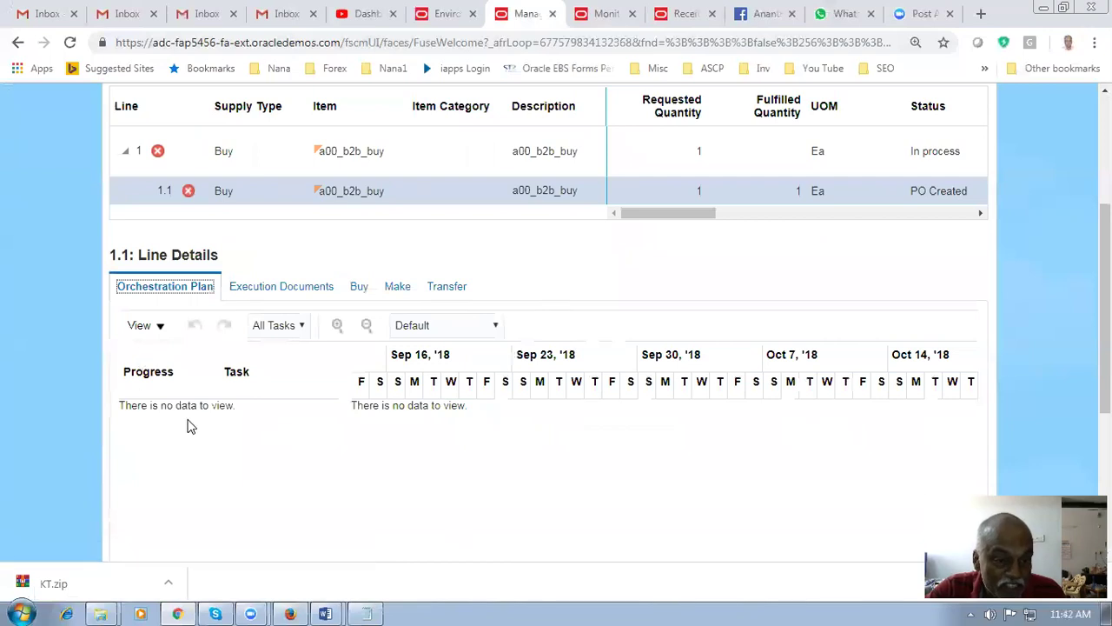
{"action": "left_click", "coordinate": [446, 288]}
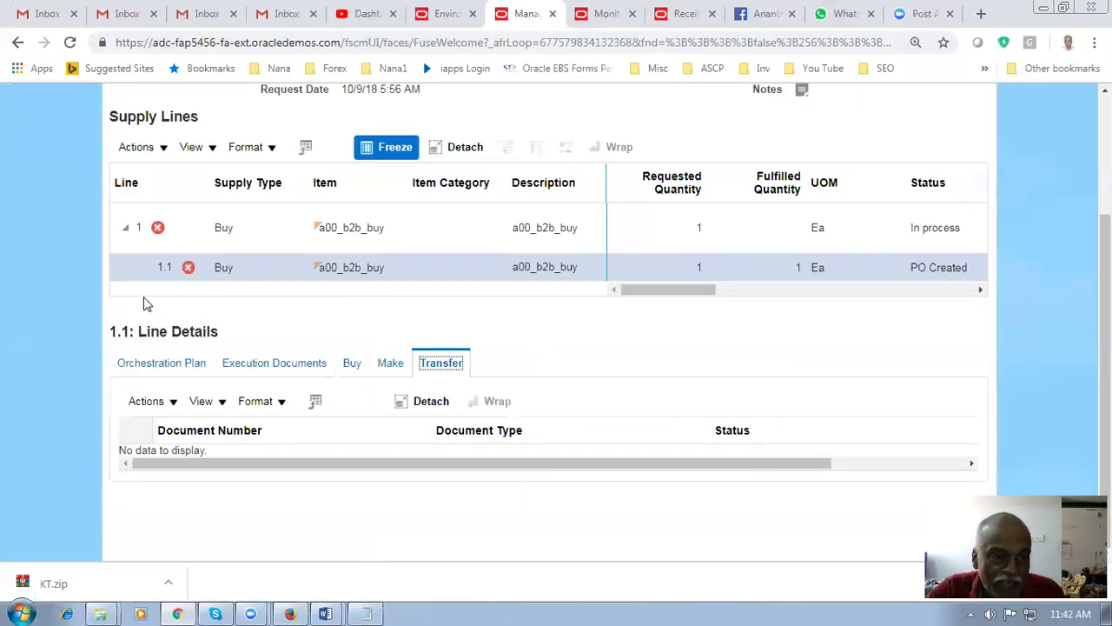
{"action": "left_click", "coordinate": [187, 267]}
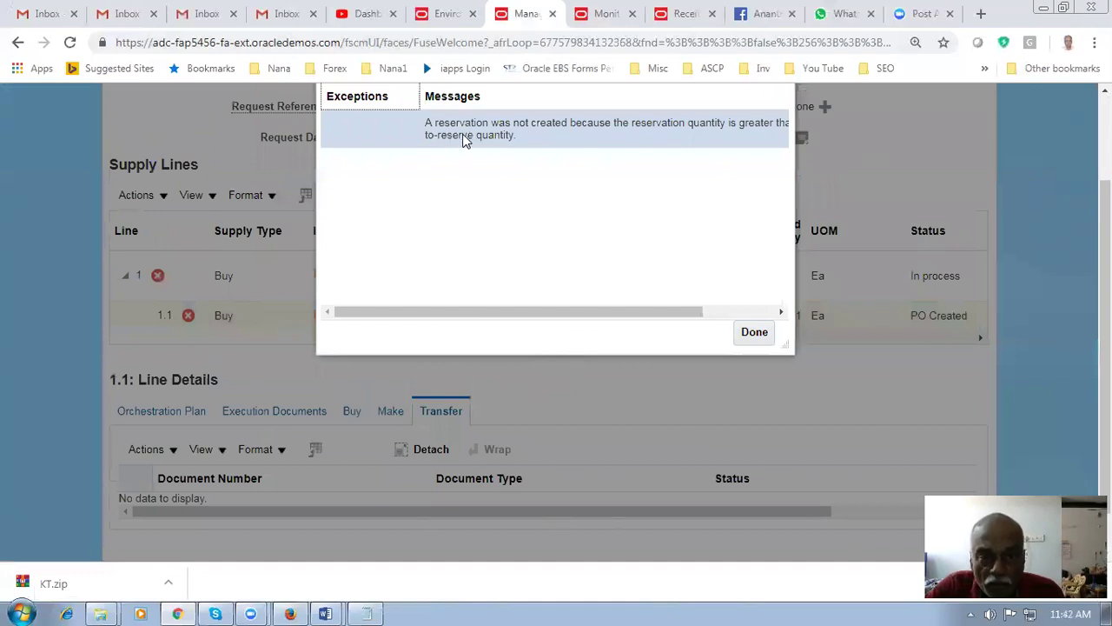
{"action": "left_click_drag", "start_coordinate": [511, 316], "coordinate": [575, 322]}
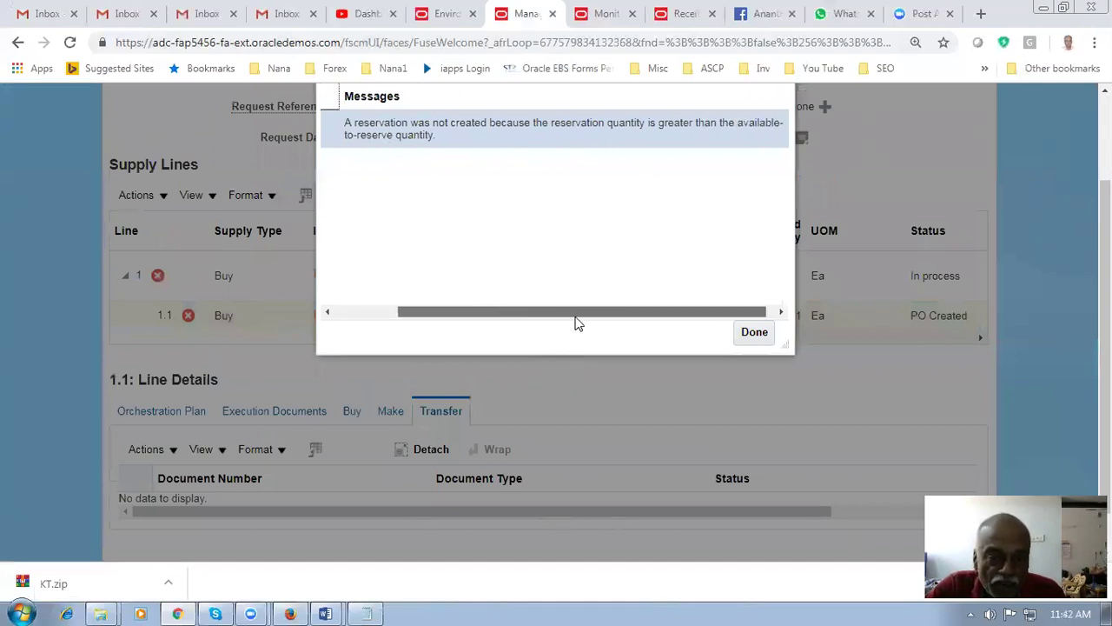
{"action": "left_click", "coordinate": [755, 332]}
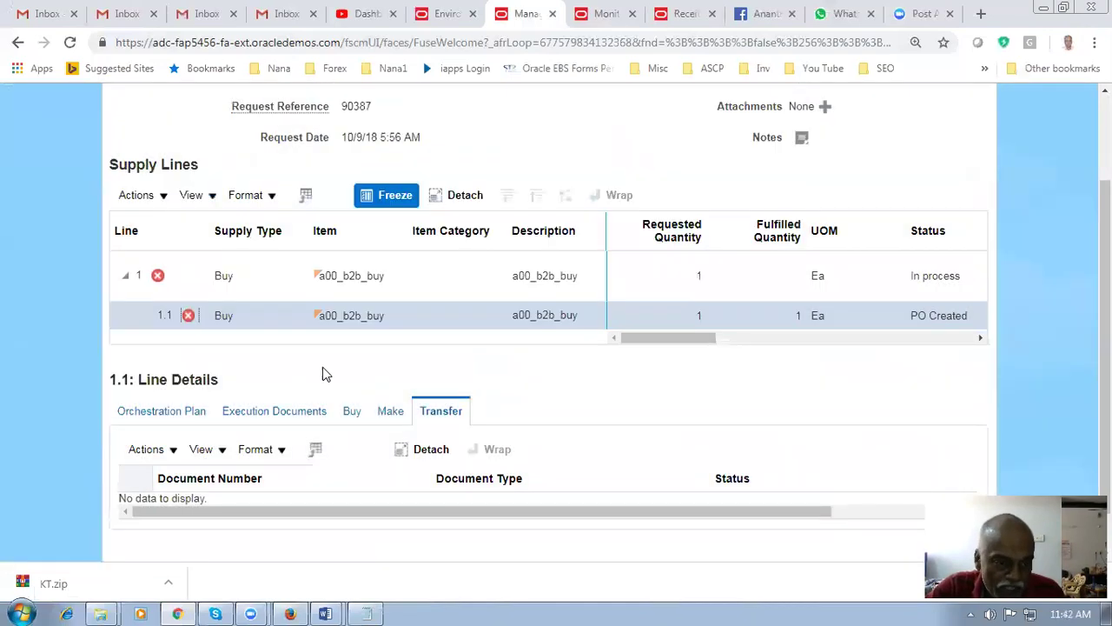
{"action": "scroll", "coordinate": [322, 374], "scroll_direction": "down", "scroll_amount": 1}
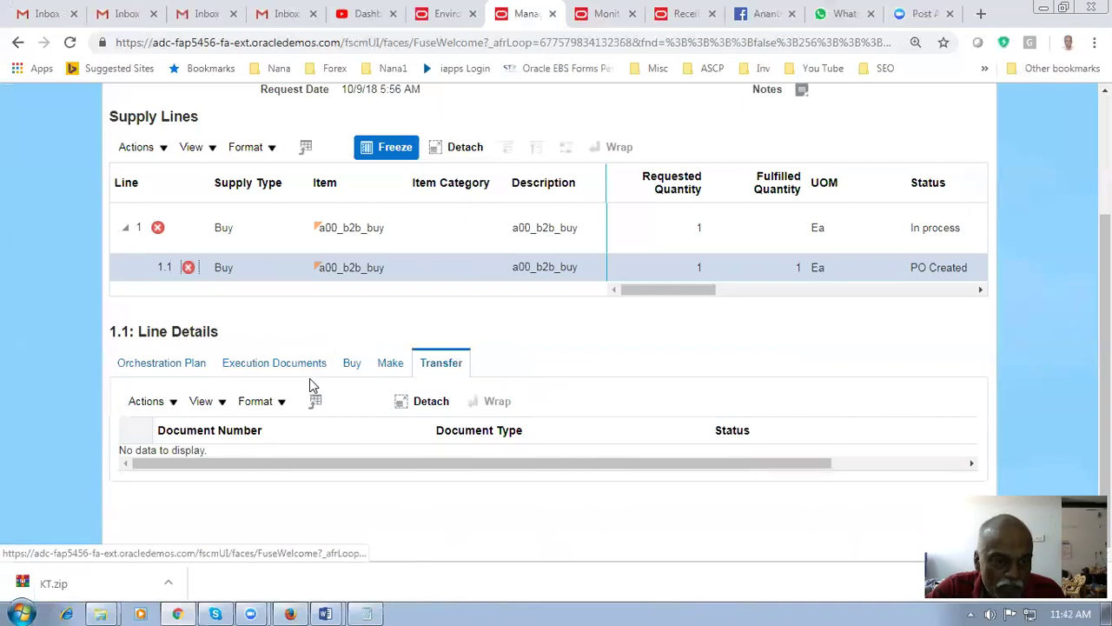
{"action": "left_click", "coordinate": [352, 363]}
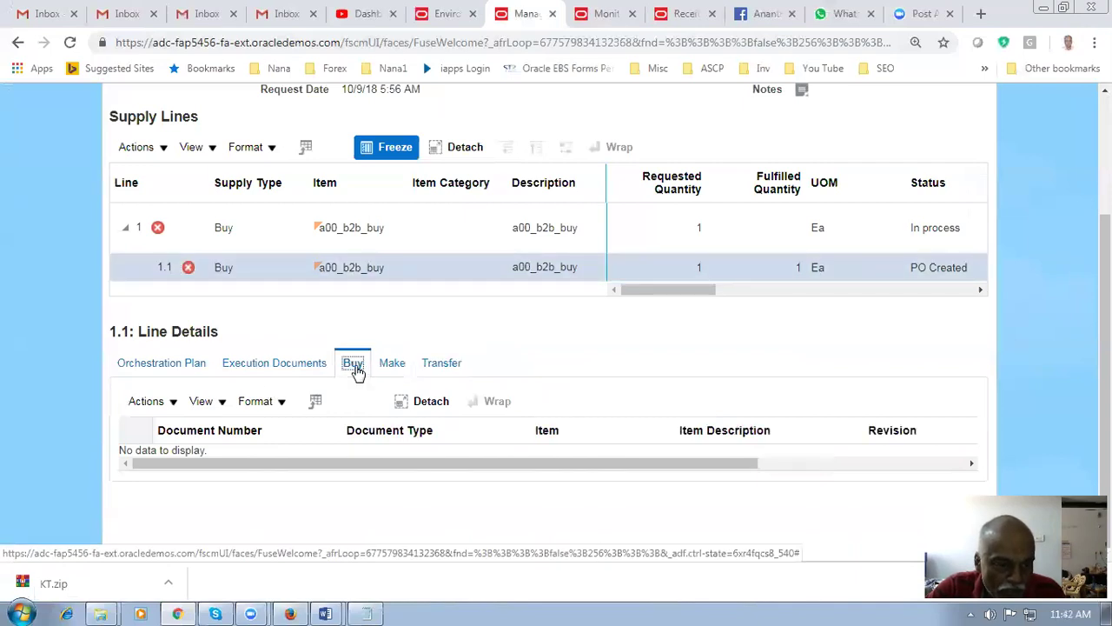
{"action": "left_click", "coordinate": [432, 229]}
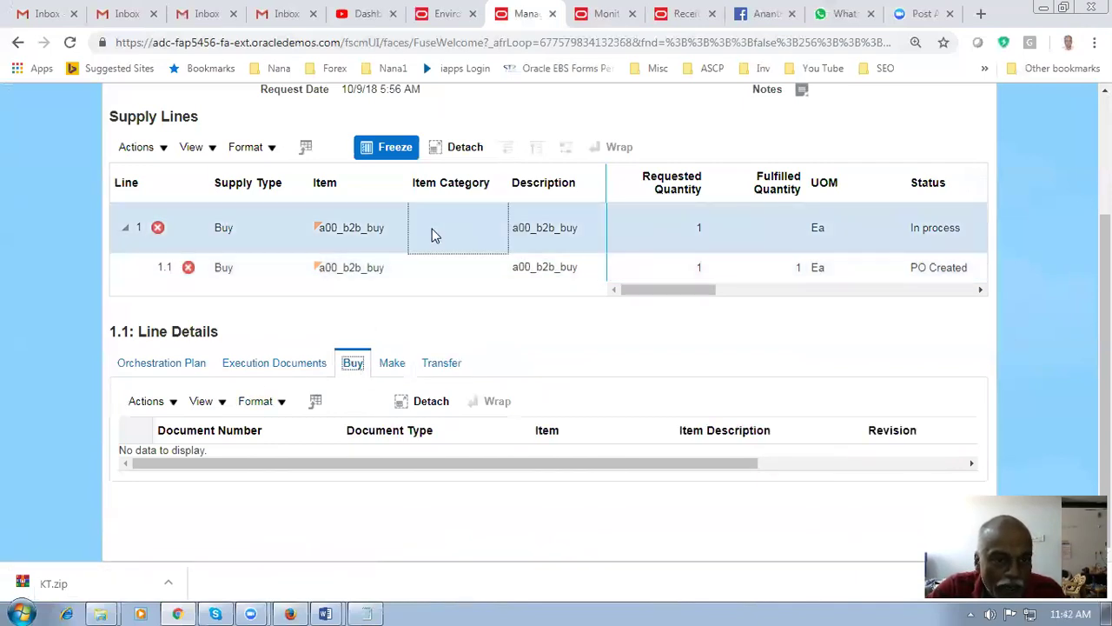
{"action": "left_click", "coordinate": [425, 275]}
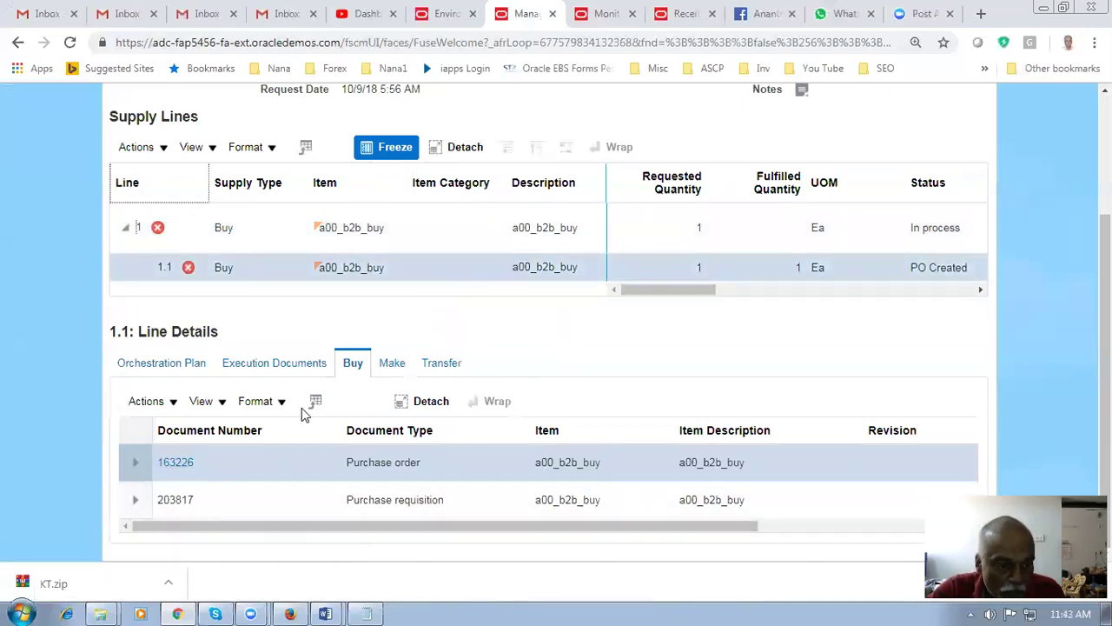
{"action": "left_click", "coordinate": [284, 366]}
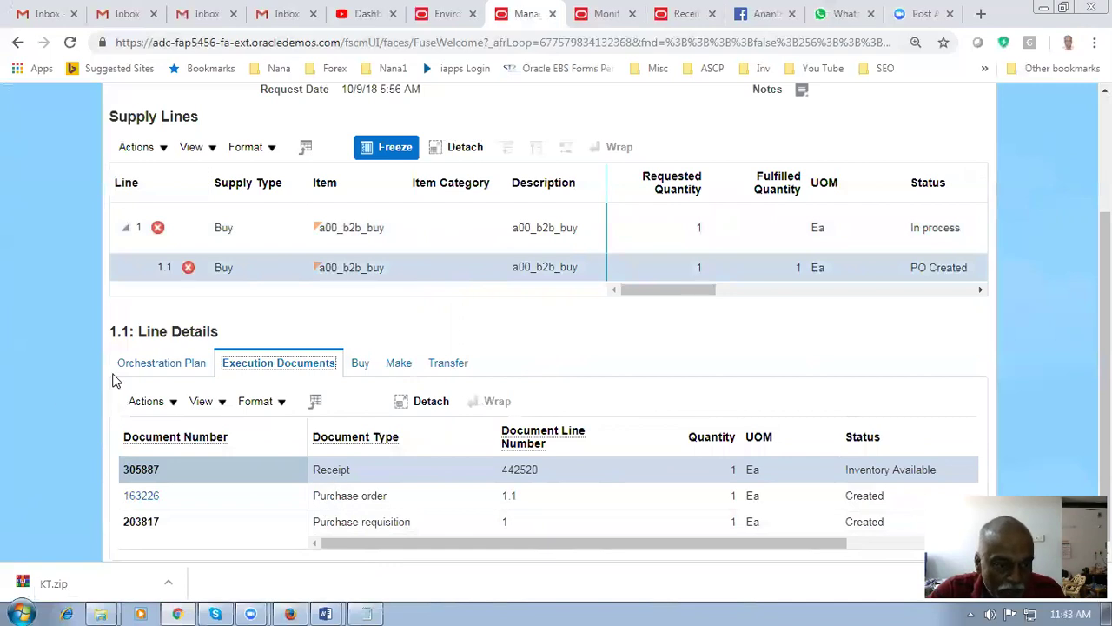
{"action": "left_click", "coordinate": [150, 367]}
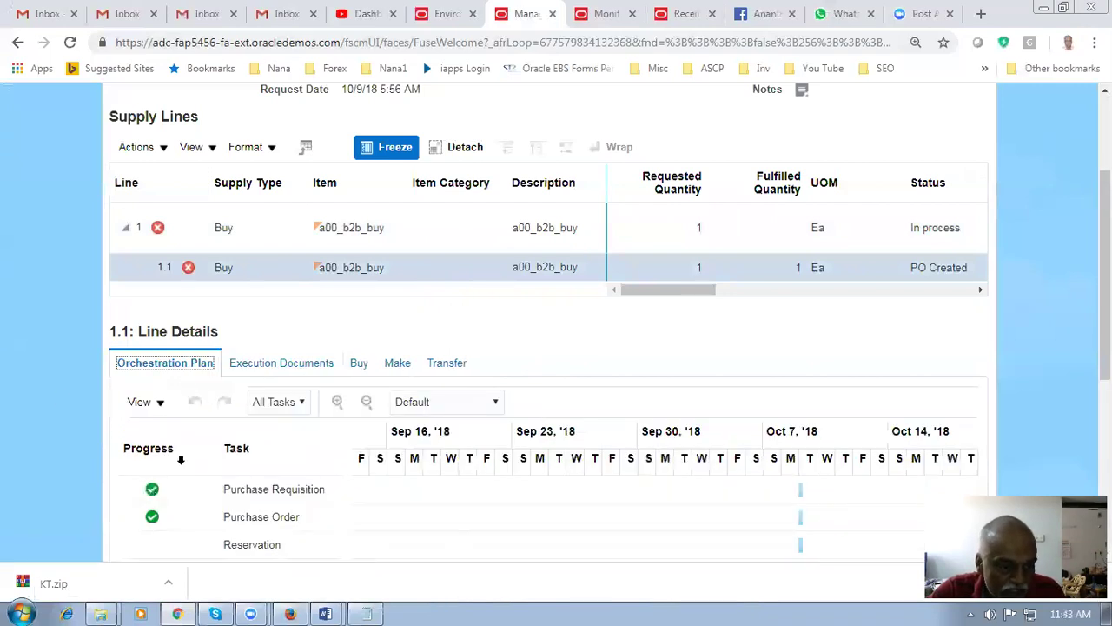
{"action": "scroll", "coordinate": [181, 390], "scroll_direction": "down", "scroll_amount": 2}
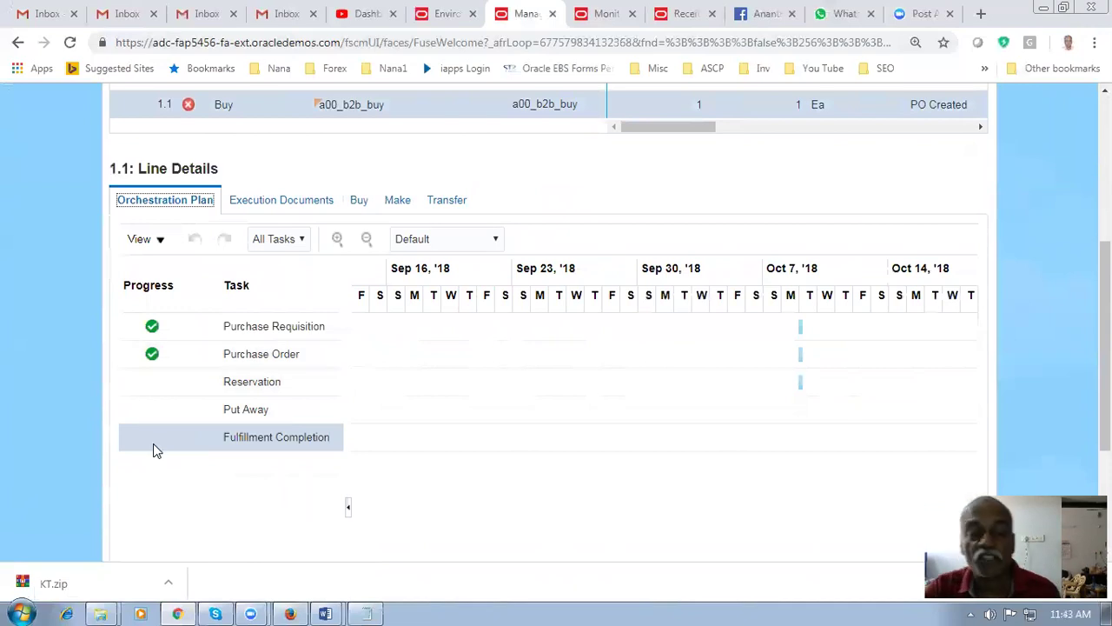
{"action": "left_click", "coordinate": [551, 197]}
{"action": "scroll", "coordinate": [551, 208], "scroll_direction": "up", "scroll_amount": 2}
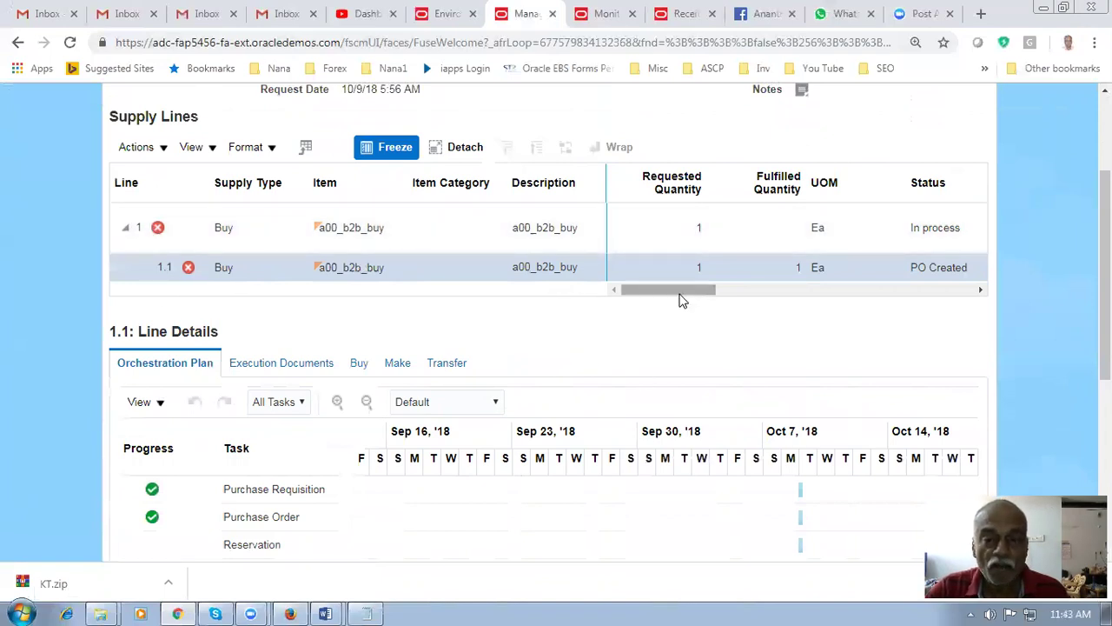
{"action": "scroll", "coordinate": [726, 356], "scroll_direction": "up", "scroll_amount": 2}
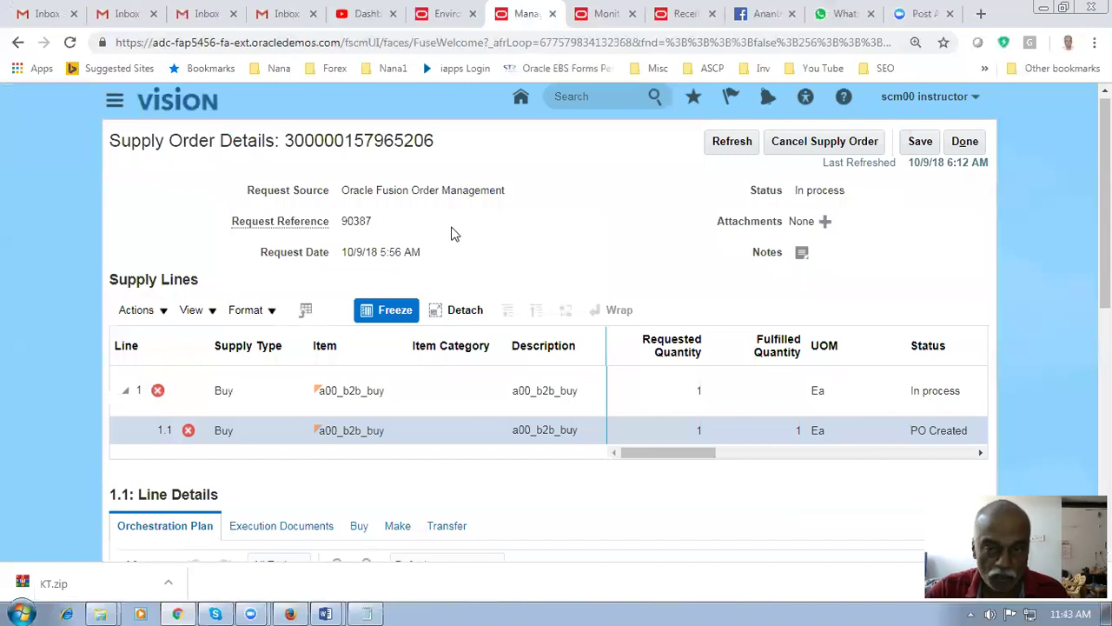
- Return to order 90387's orchestration process and recheck the Goods available supply status
{"action": "left_click", "coordinate": [965, 142]}
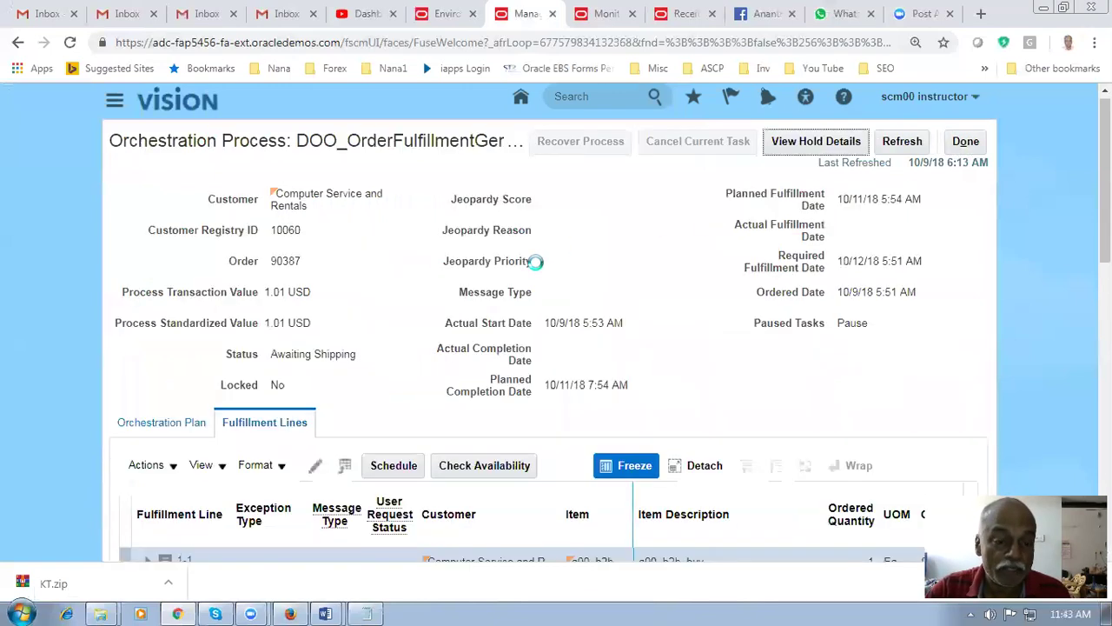
{"action": "scroll", "coordinate": [535, 268], "scroll_direction": "down", "scroll_amount": 3}
{"action": "scroll", "coordinate": [537, 270], "scroll_direction": "down", "scroll_amount": 5}
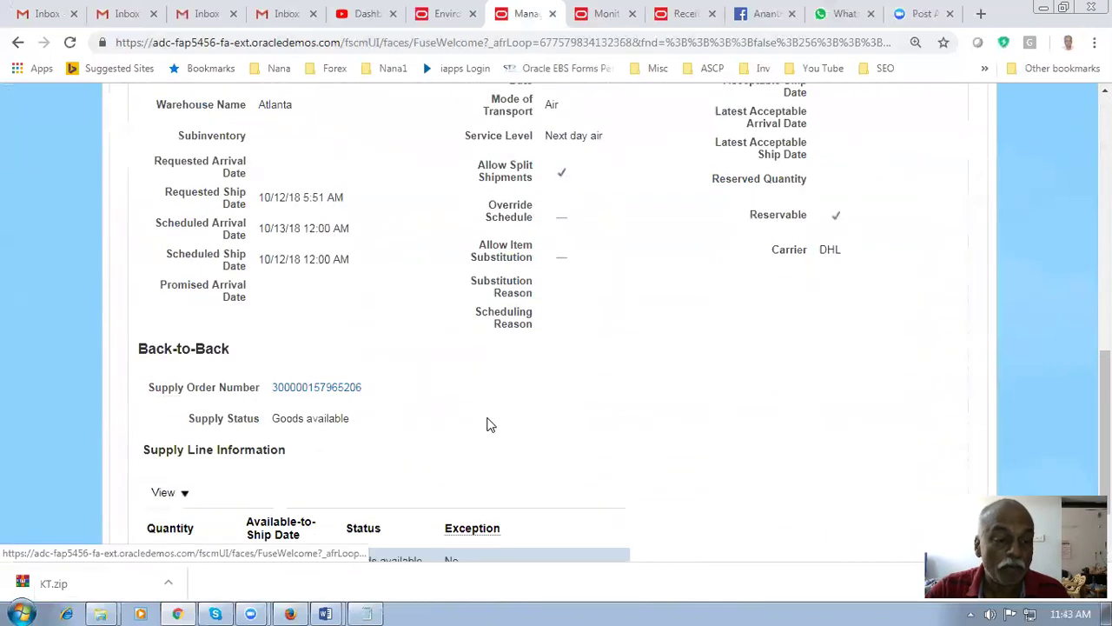
{"action": "left_click_drag", "start_coordinate": [291, 414], "coordinate": [329, 422]}
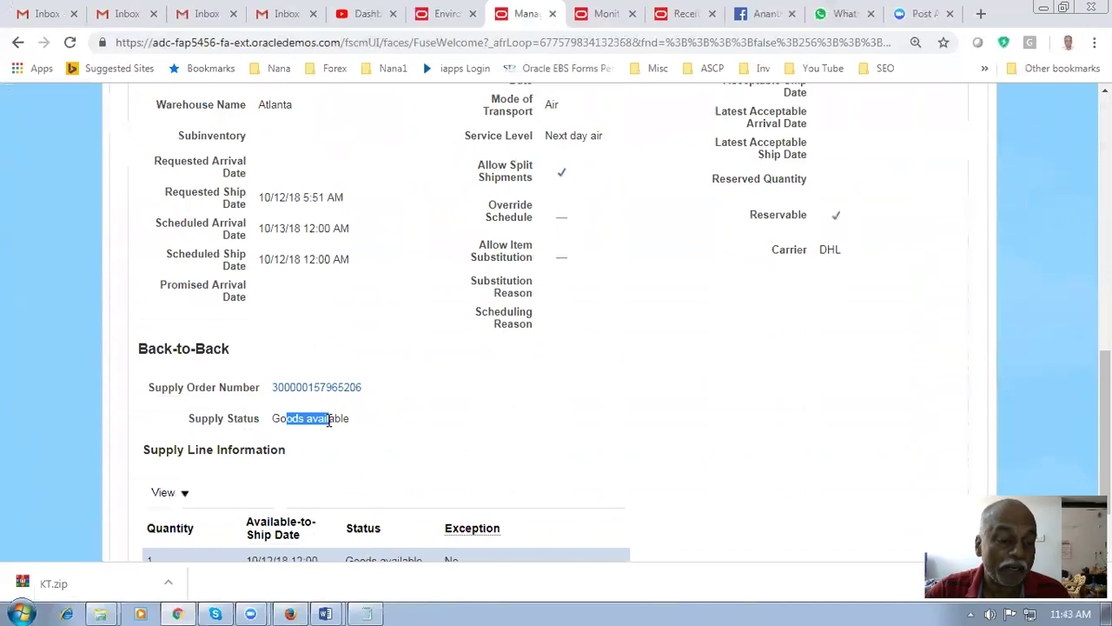
{"action": "scroll", "coordinate": [392, 434], "scroll_direction": "down", "scroll_amount": 1}
{"action": "scroll", "coordinate": [393, 428], "scroll_direction": "up", "scroll_amount": 6}
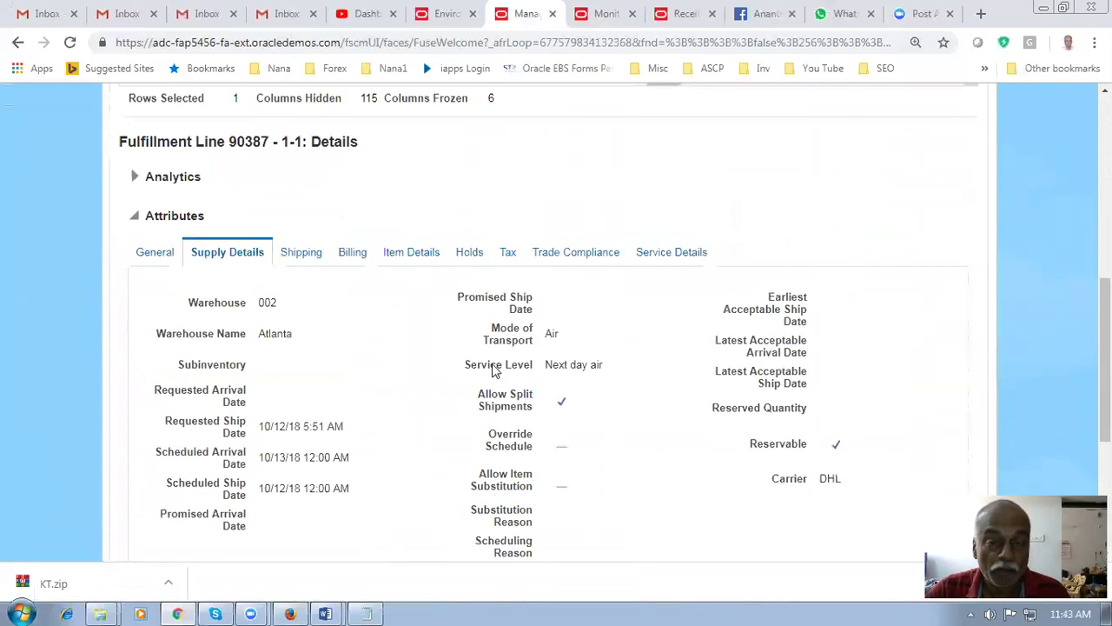
{"action": "scroll", "coordinate": [408, 370], "scroll_direction": "up", "scroll_amount": 1}
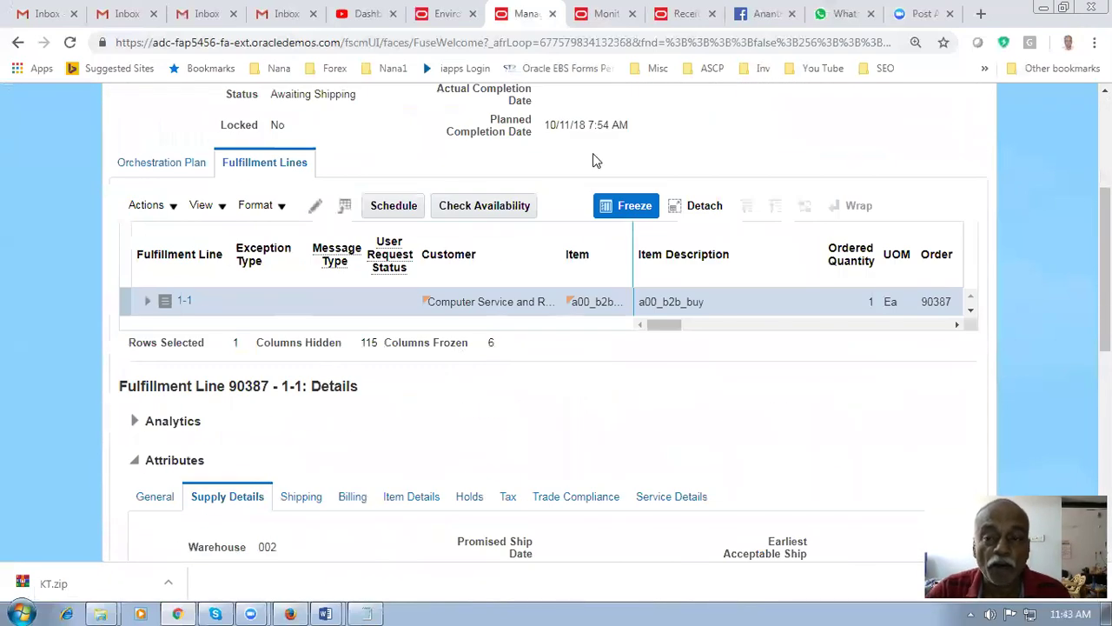
{"action": "scroll", "coordinate": [593, 159], "scroll_direction": "up", "scroll_amount": 3}
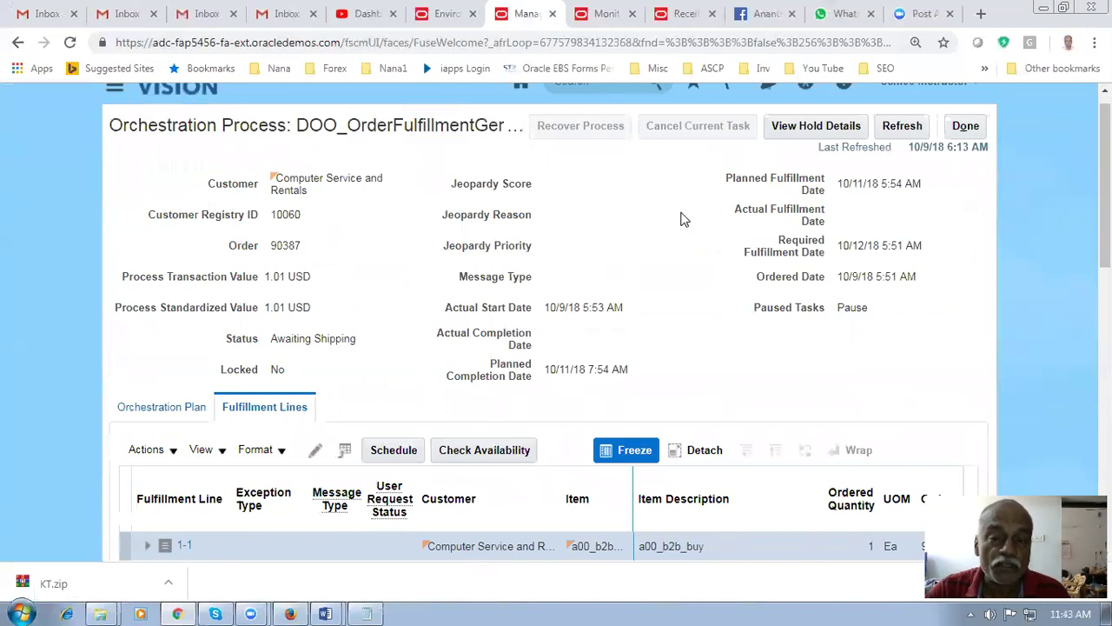
- Duplicate the Receive Expected Shipments browser tab
{"action": "left_click", "coordinate": [601, 14]}
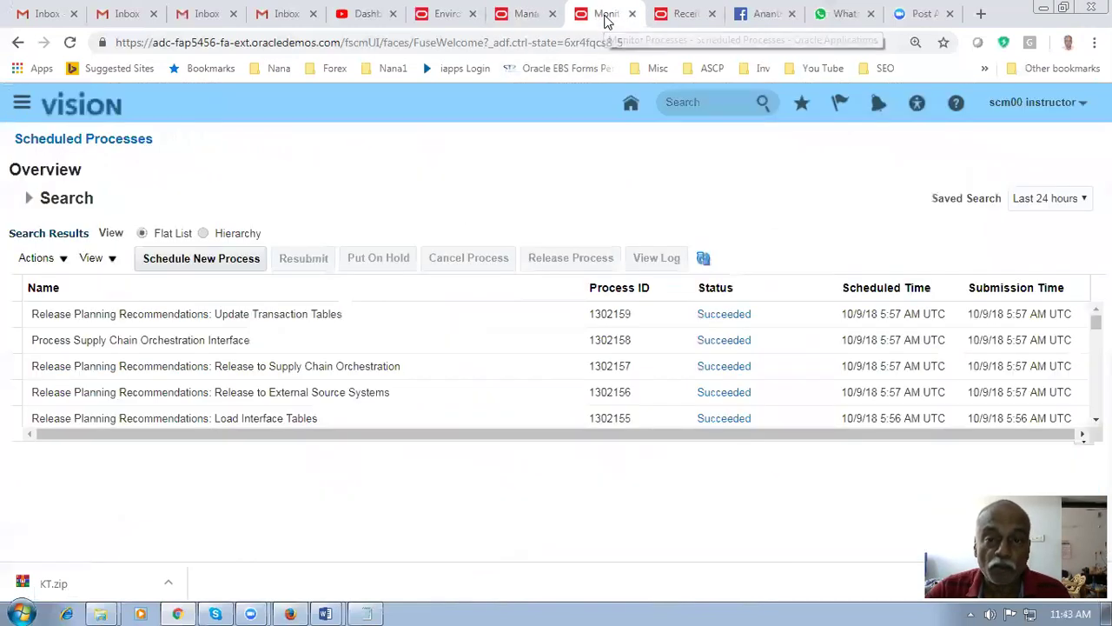
{"action": "left_click", "coordinate": [684, 14]}
{"action": "right_click", "coordinate": [689, 19]}
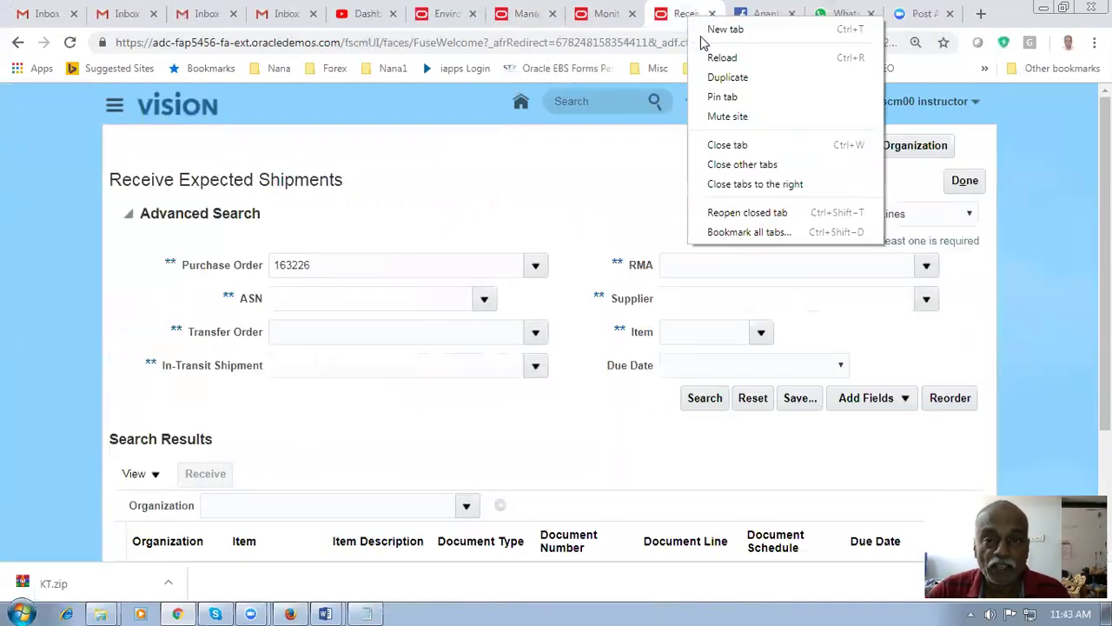
{"action": "left_click", "coordinate": [711, 78]}
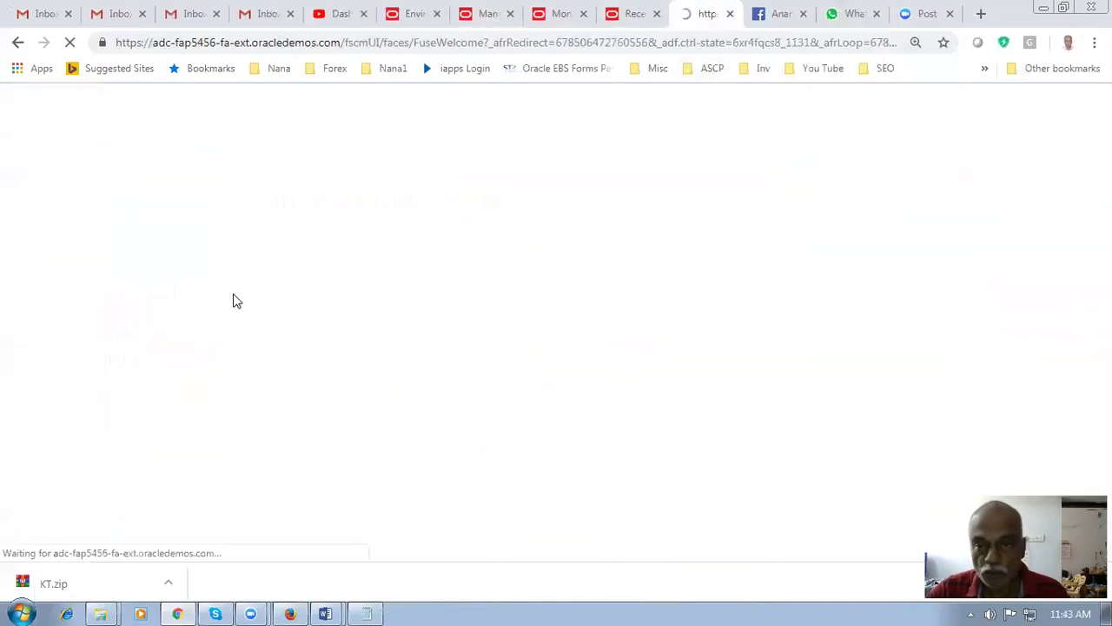
{"action": "scroll", "coordinate": [35, 354], "scroll_direction": "down", "scroll_amount": 6}
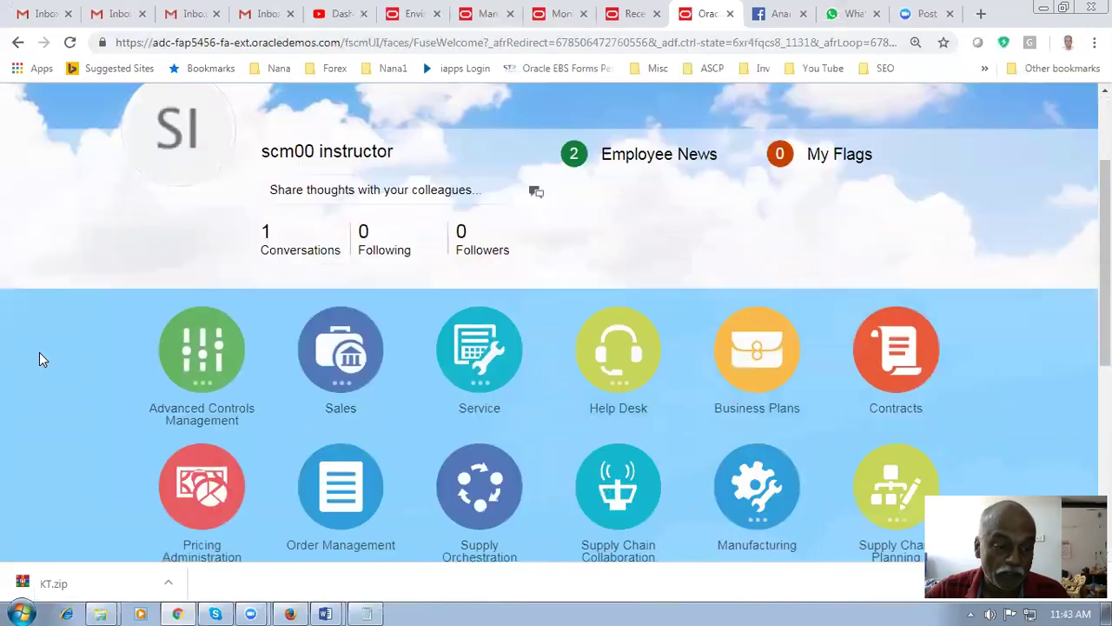
- Open Inventory Management and show the Shipments tasks in the Tasks panel
{"action": "left_click", "coordinate": [198, 343]}
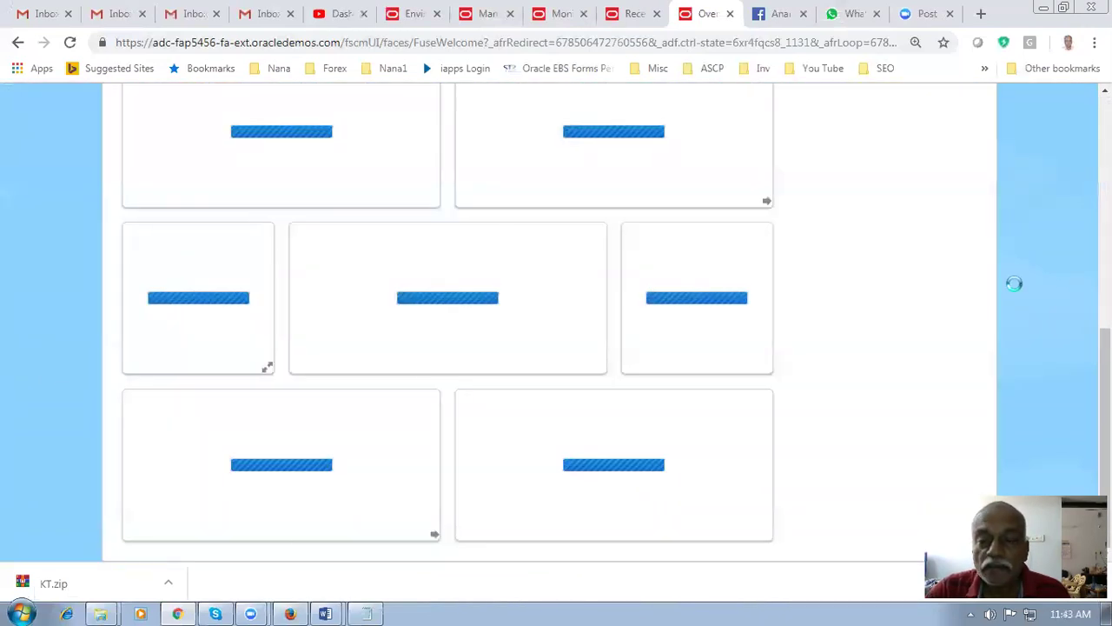
{"action": "scroll", "coordinate": [1018, 291], "scroll_direction": "up", "scroll_amount": 5}
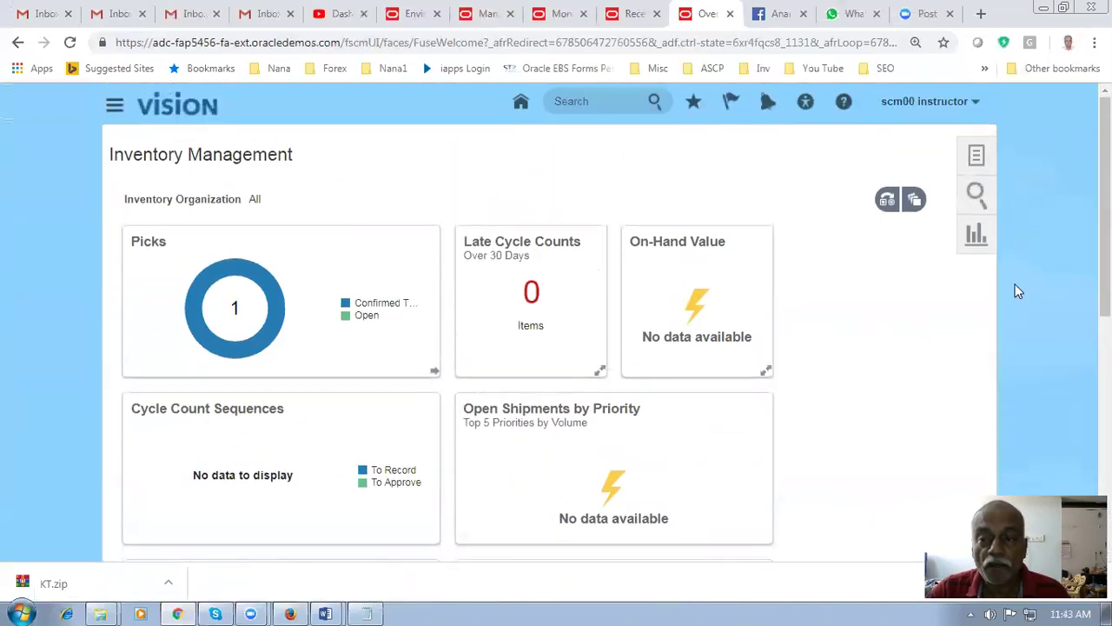
{"action": "left_click", "coordinate": [976, 157]}
{"action": "left_click", "coordinate": [937, 145]}
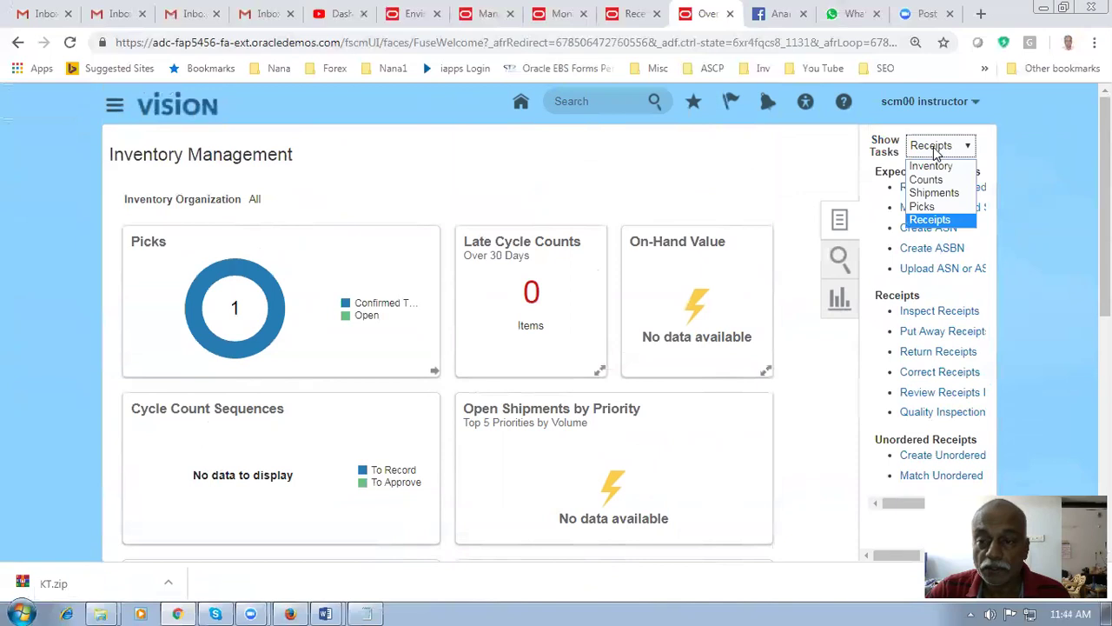
{"action": "left_click", "coordinate": [926, 195]}
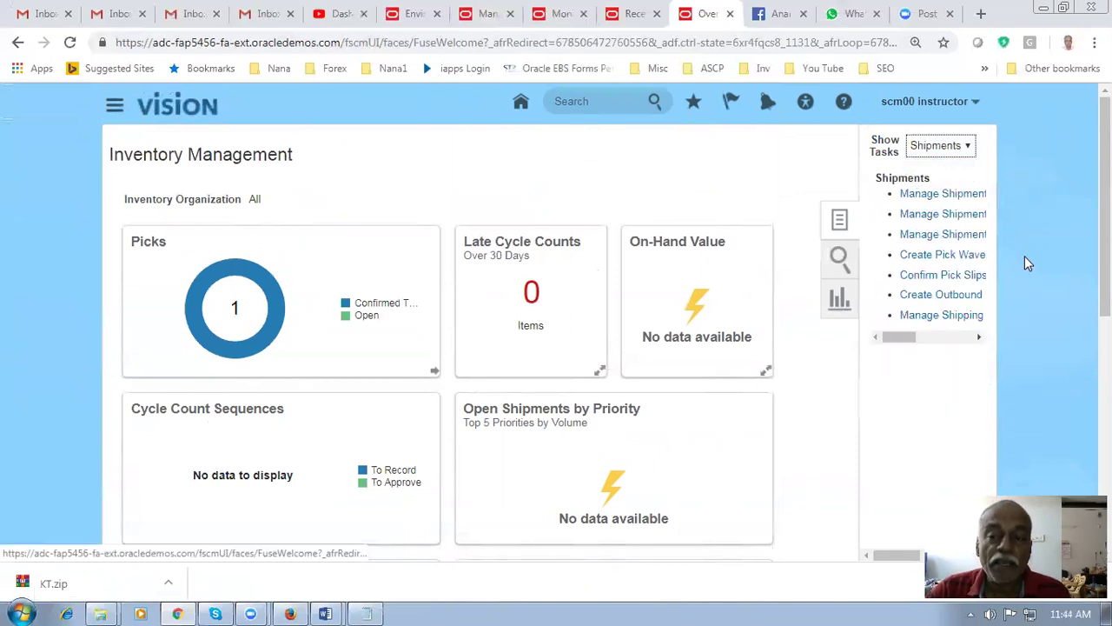
{"action": "key", "text": "ctrl+minus"}
{"action": "key", "text": "ctrl+minus"}
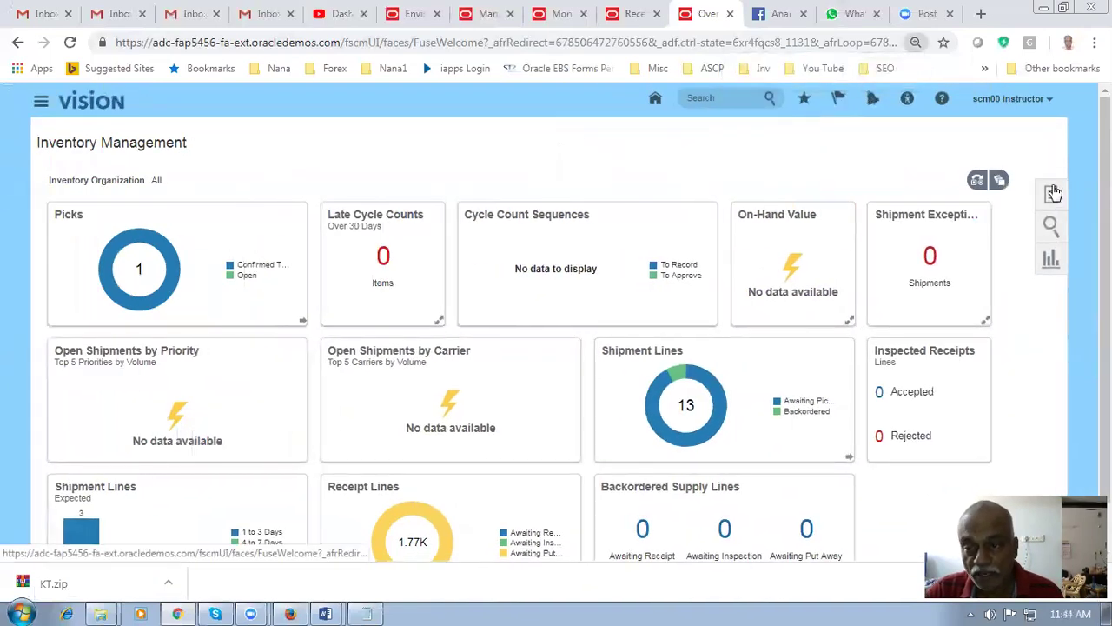
{"action": "left_click", "coordinate": [1052, 193]}
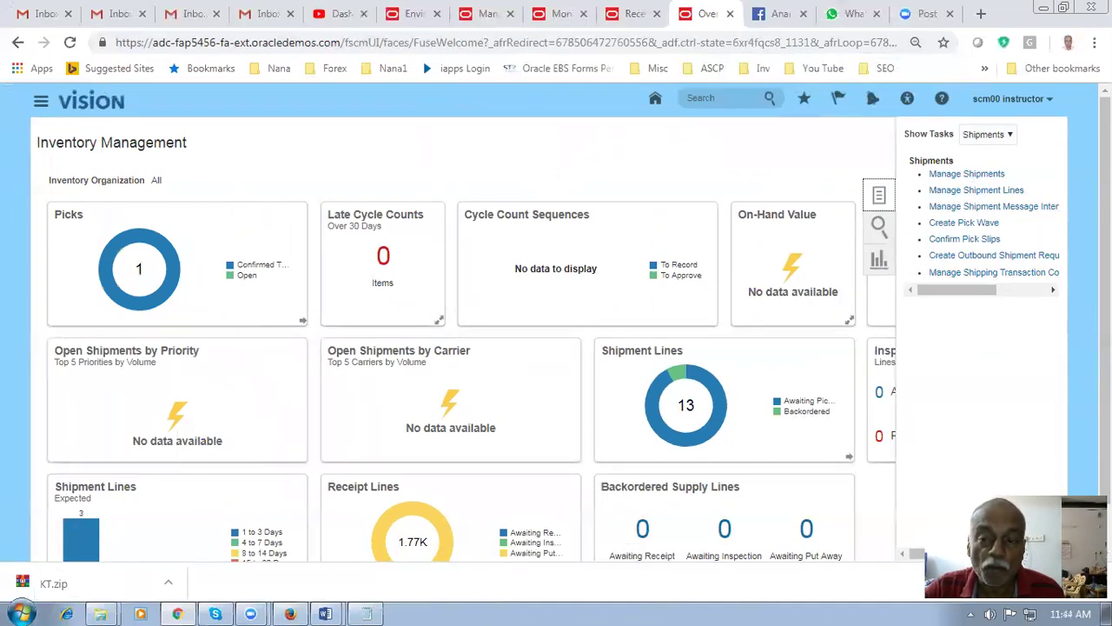
- Open Manage Shipment Lines at 110% zoom and check the notes for the order number
{"action": "left_click", "coordinate": [963, 193]}
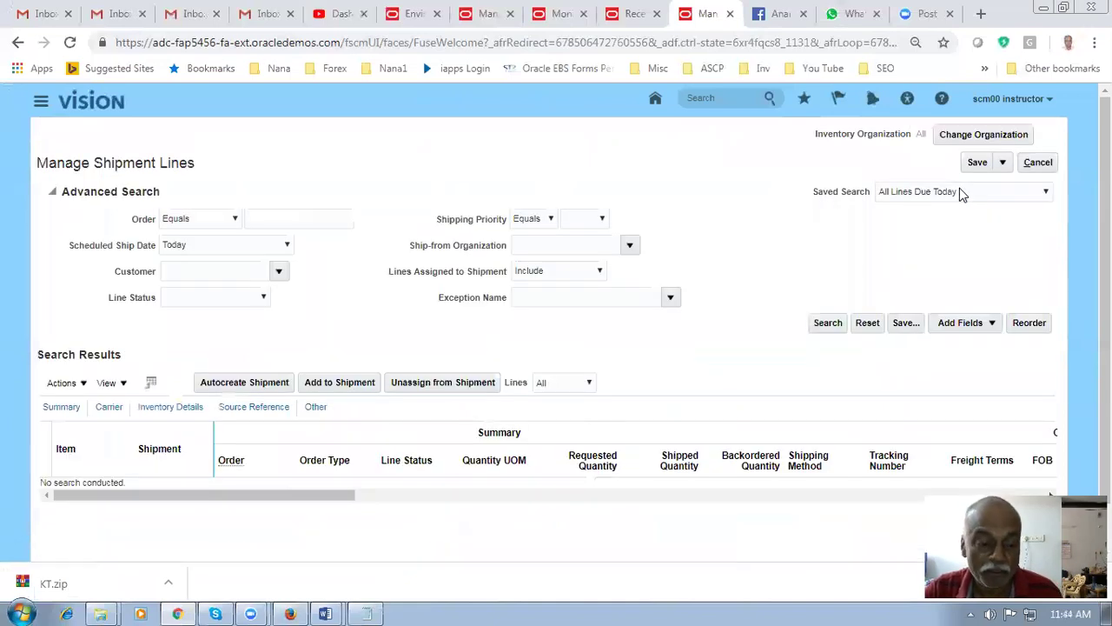
{"action": "key", "text": "ctrl+plus"}
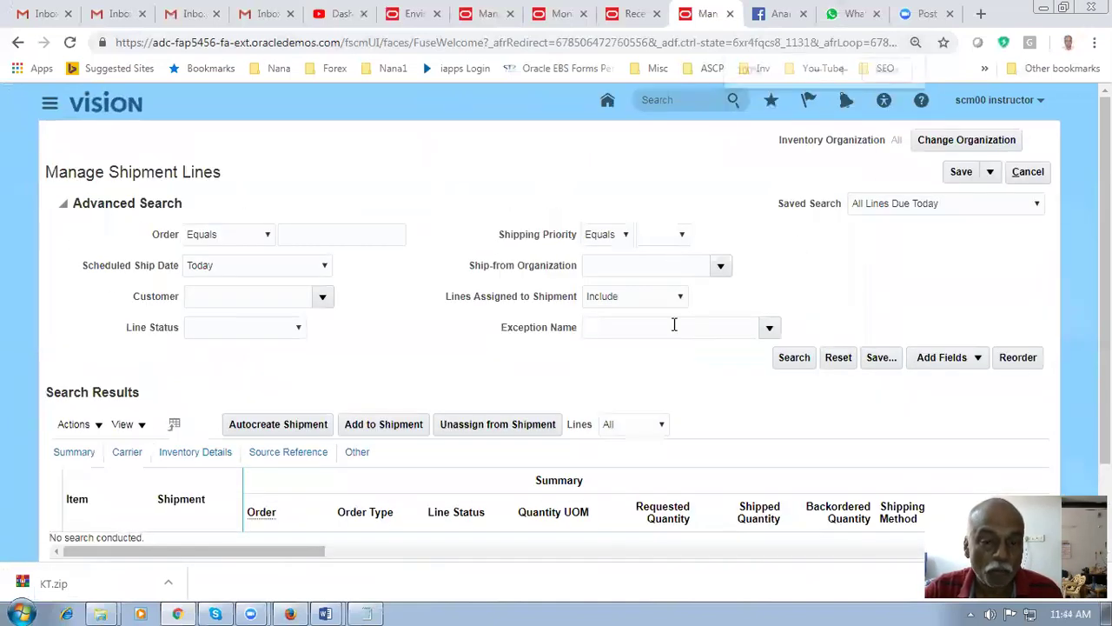
{"action": "key", "text": "ctrl+plus"}
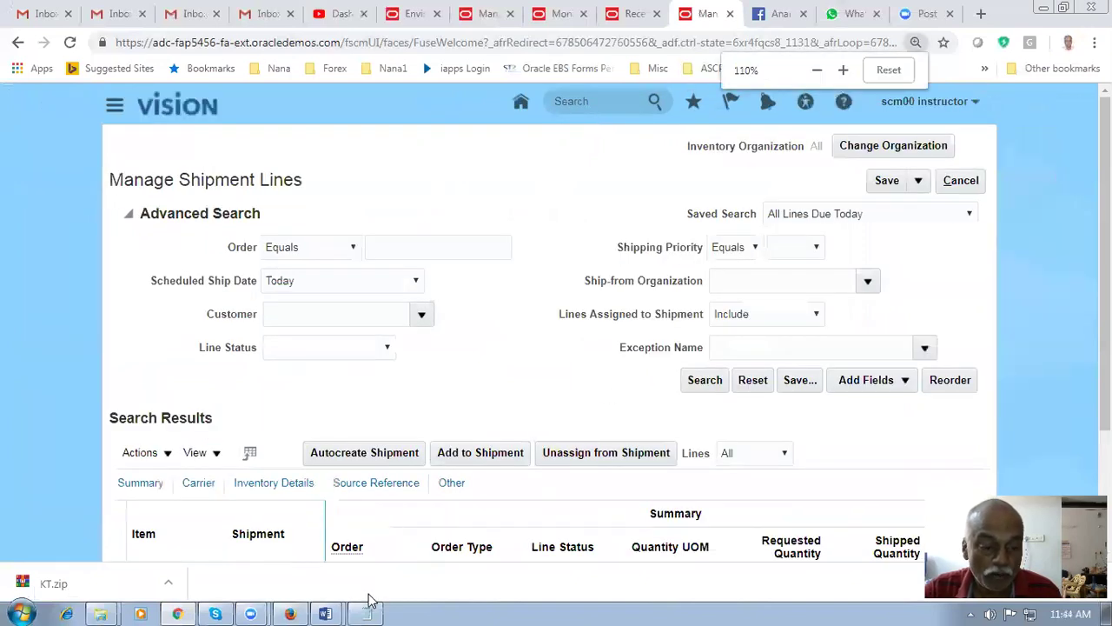
{"action": "left_click", "coordinate": [368, 612]}
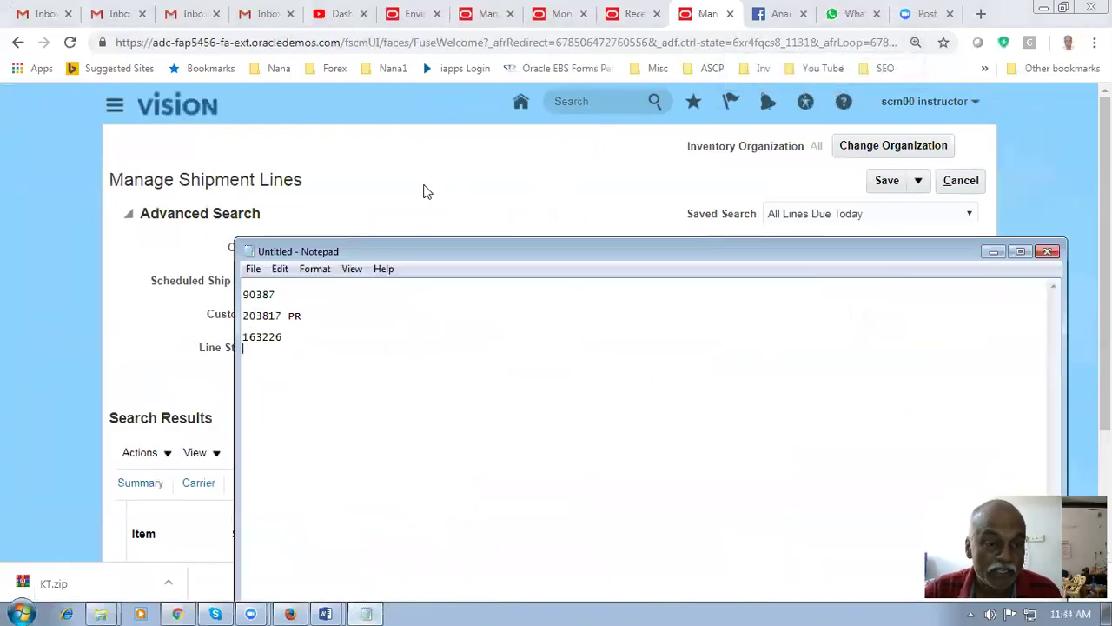
{"action": "left_click", "coordinate": [423, 188]}
- Search shipment lines for order 90387 with Scheduled Ship Date of today and next 7 days
{"action": "left_click", "coordinate": [416, 246]}
{"action": "type", "text": "90"}
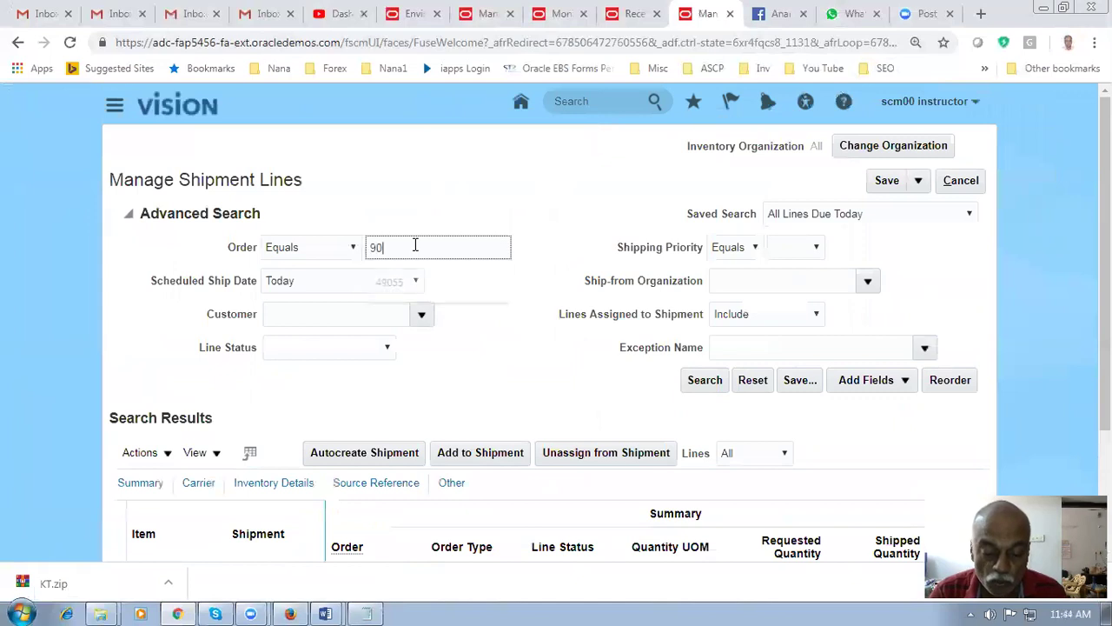
{"action": "type", "text": "387"}
{"action": "key", "text": "Tab"}
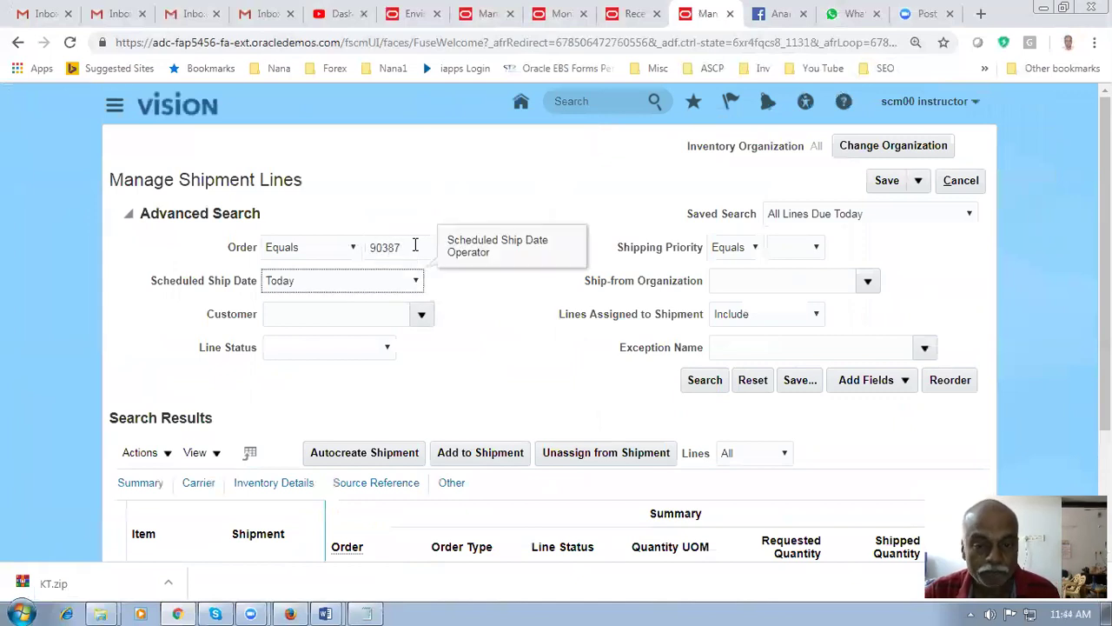
{"action": "left_click", "coordinate": [703, 382]}
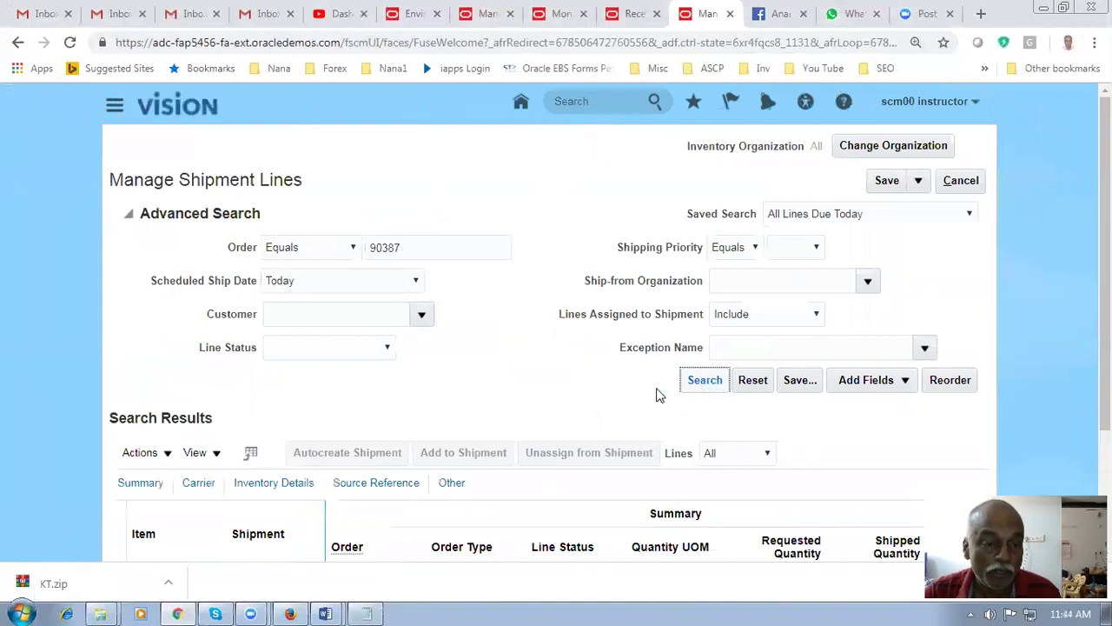
{"action": "left_click", "coordinate": [350, 281]}
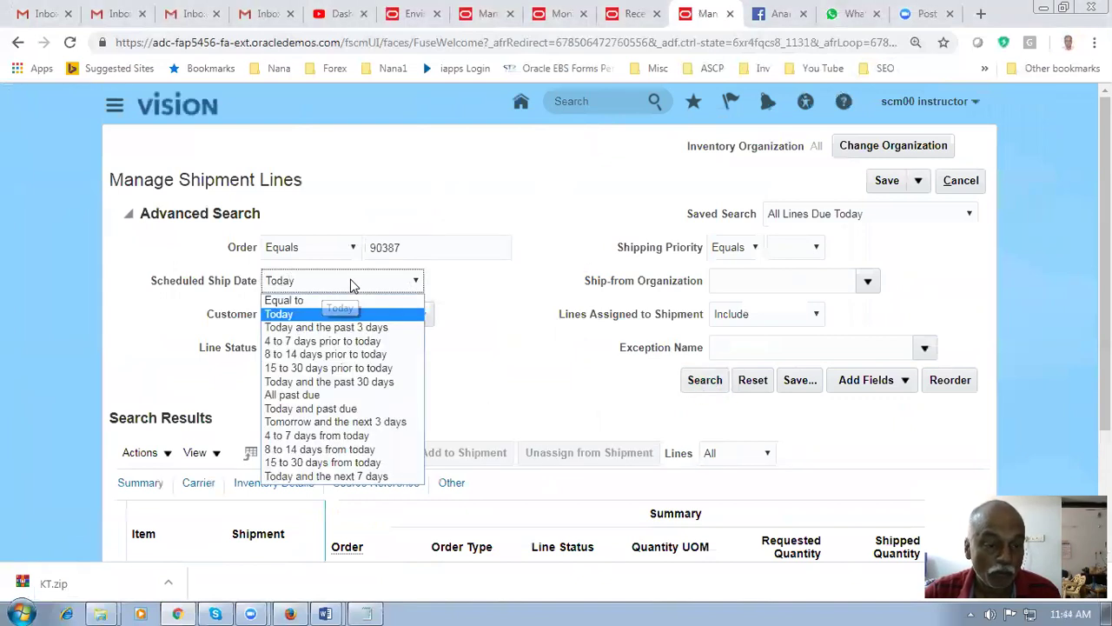
{"action": "left_click", "coordinate": [356, 477]}
{"action": "left_click", "coordinate": [698, 383]}
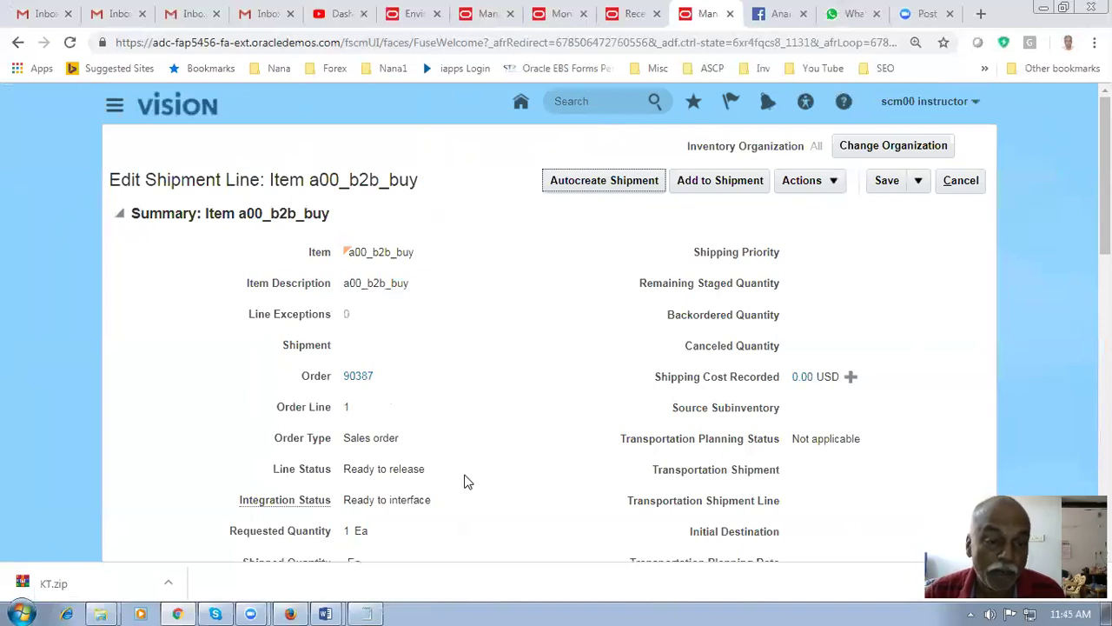
- Autocreate shipment 25203 for the line and confirm its status reads Ready to release
{"action": "left_click", "coordinate": [615, 181]}
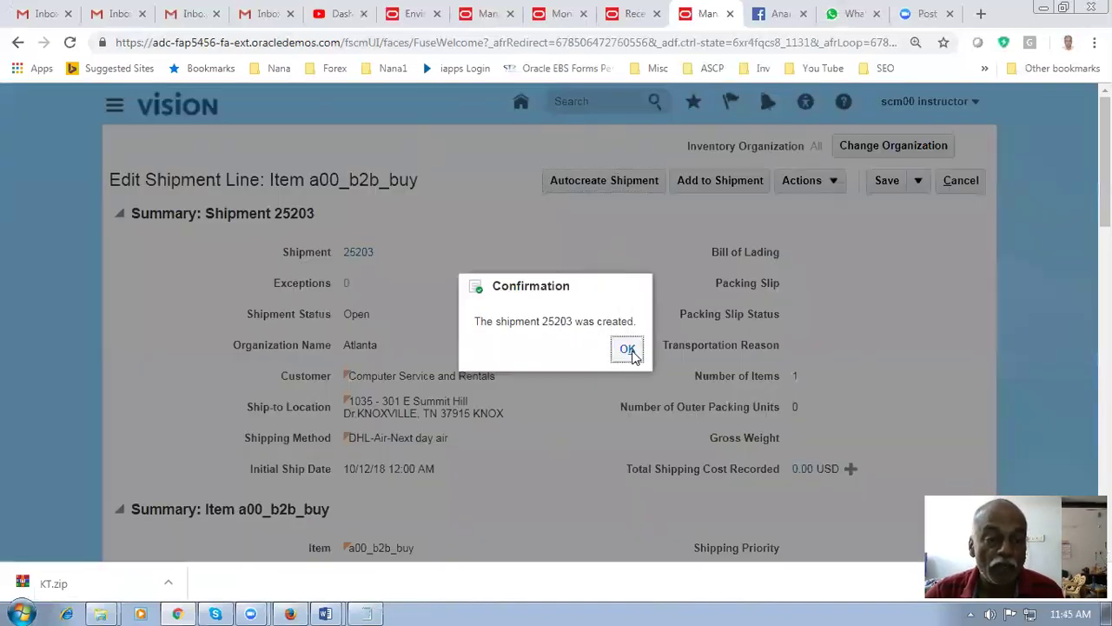
{"action": "left_click", "coordinate": [628, 349]}
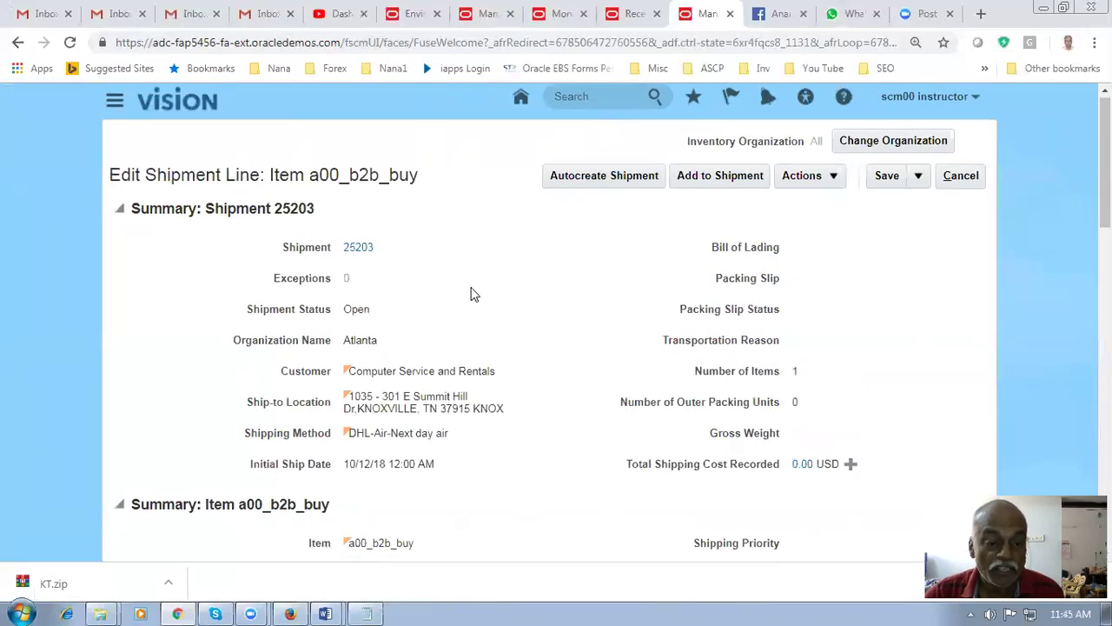
{"action": "scroll", "coordinate": [473, 294], "scroll_direction": "down", "scroll_amount": 2}
{"action": "scroll", "coordinate": [474, 293], "scroll_direction": "down", "scroll_amount": 2}
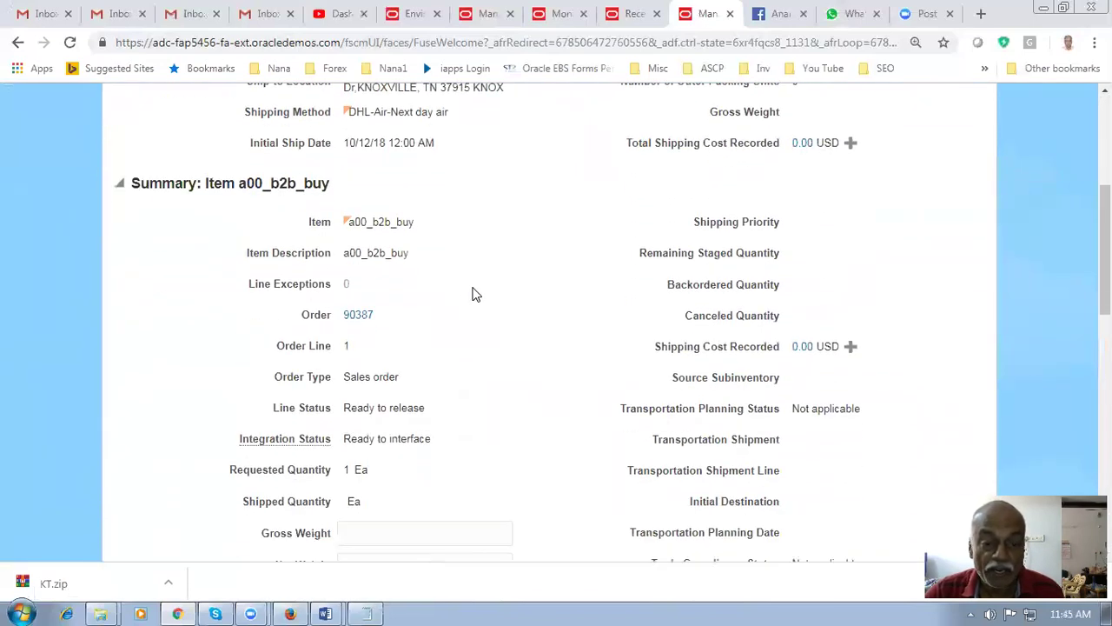
{"action": "left_click_drag", "start_coordinate": [360, 408], "coordinate": [404, 407]}
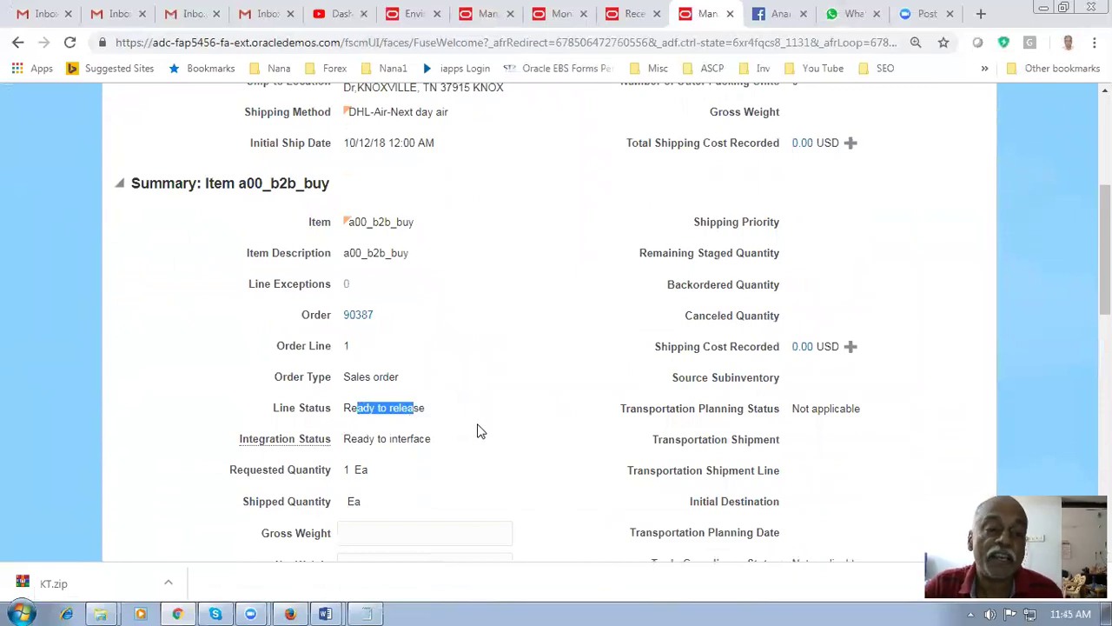
{"action": "left_click", "coordinate": [343, 411]}
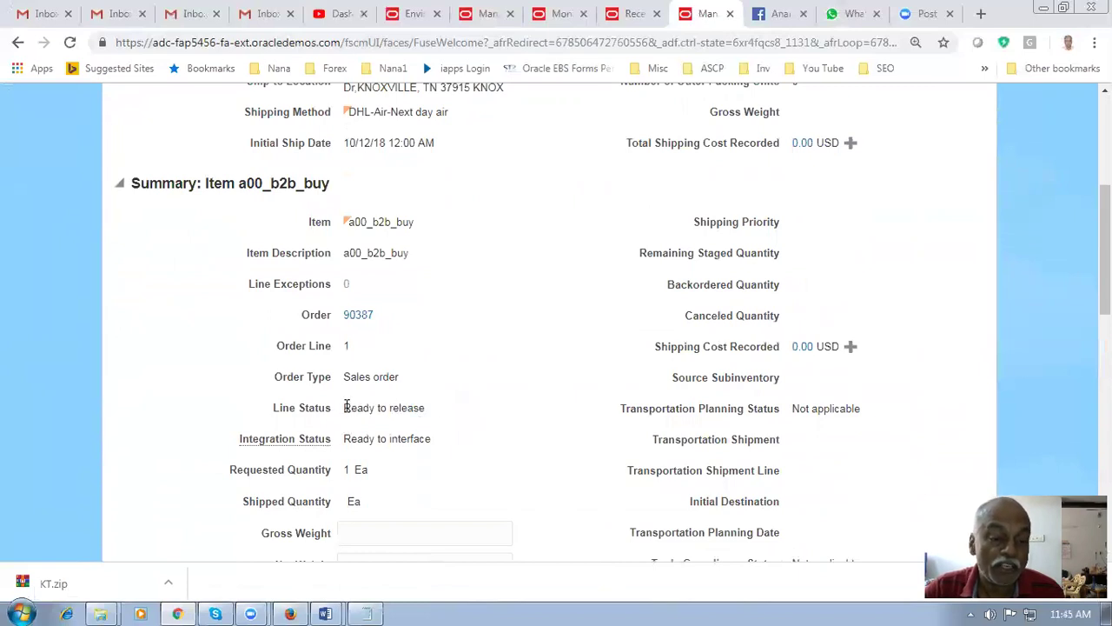
{"action": "left_click_drag", "start_coordinate": [346, 408], "coordinate": [413, 407]}
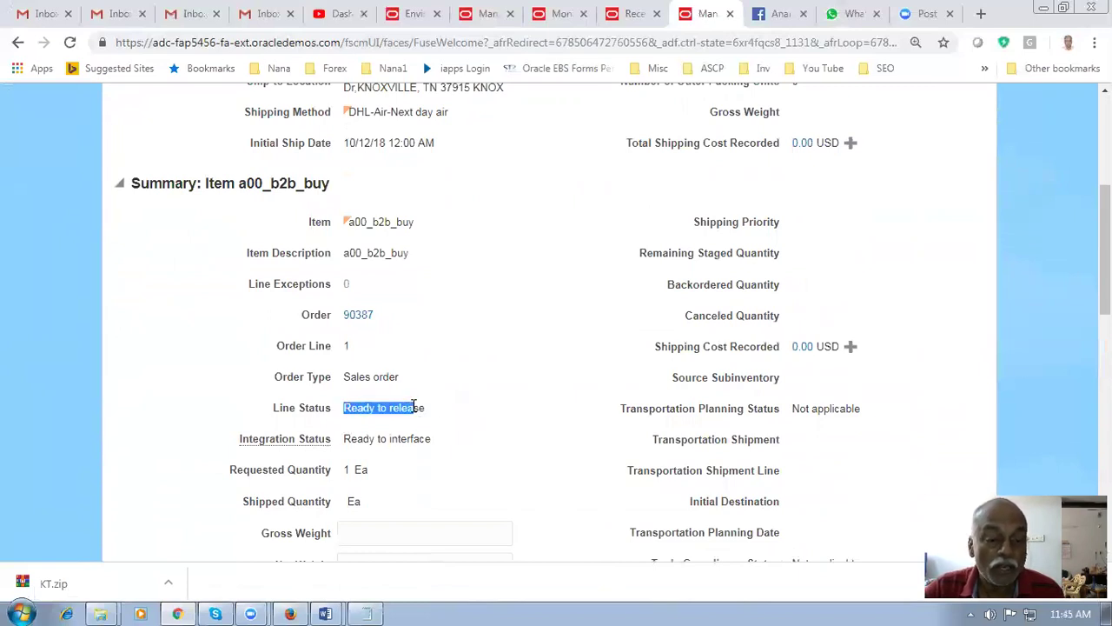
{"action": "left_click", "coordinate": [492, 421]}
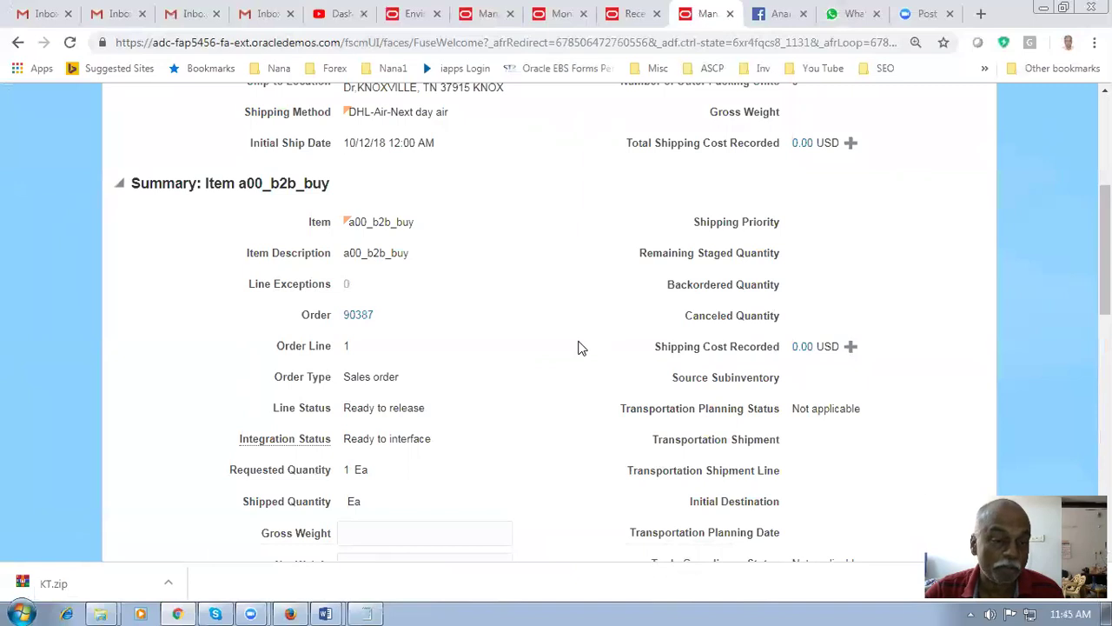
- Save and close the shipment line
{"action": "scroll", "coordinate": [580, 347], "scroll_direction": "up", "scroll_amount": 5}
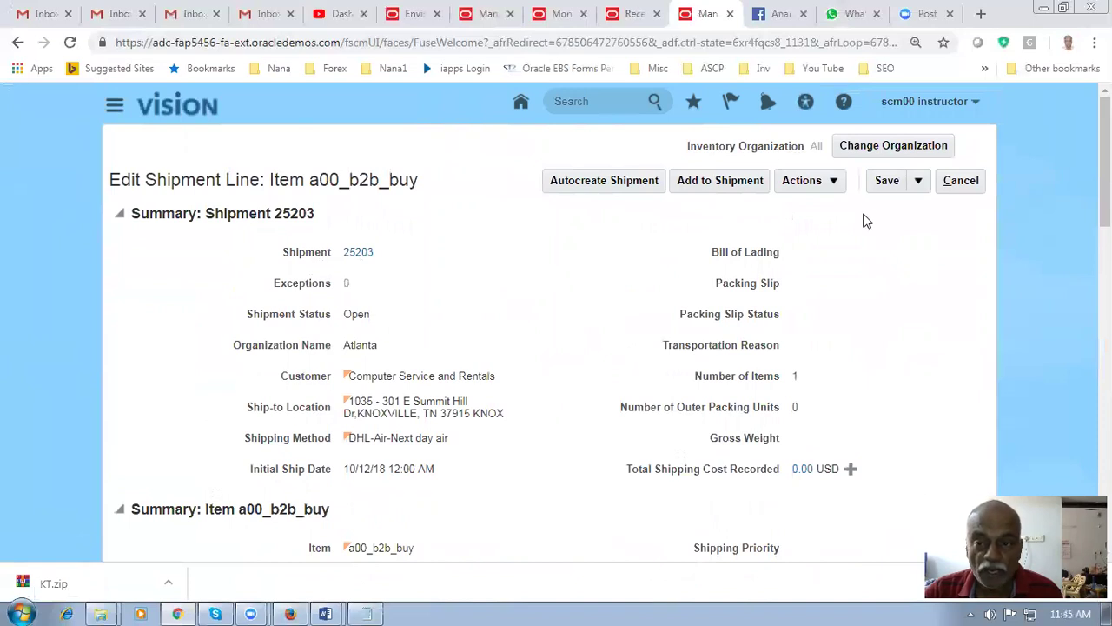
{"action": "left_click", "coordinate": [920, 180]}
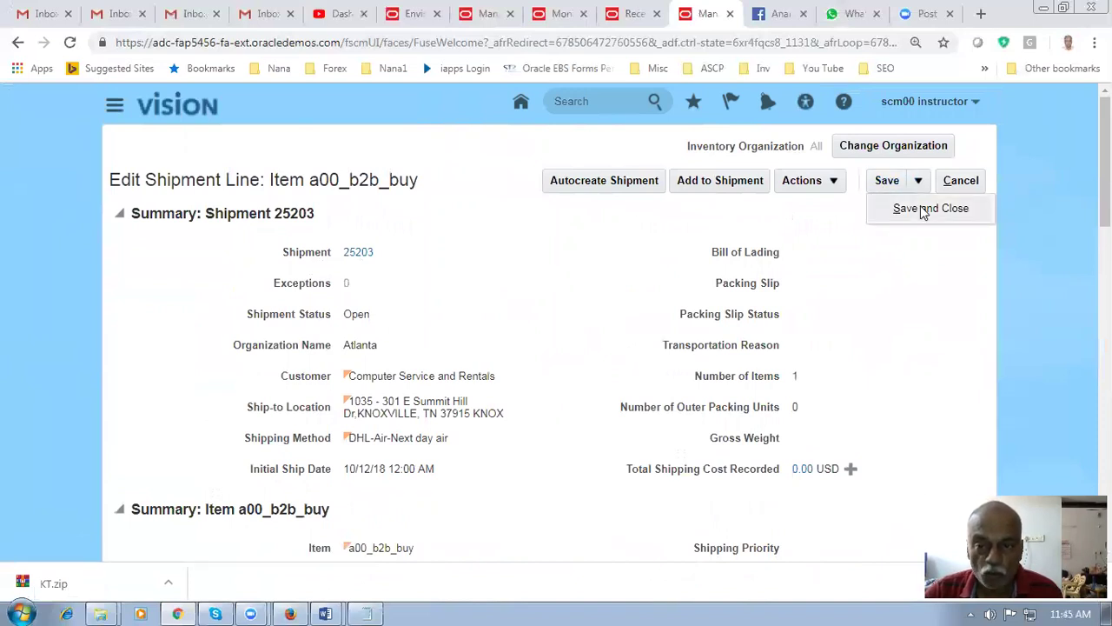
{"action": "left_click", "coordinate": [925, 212]}
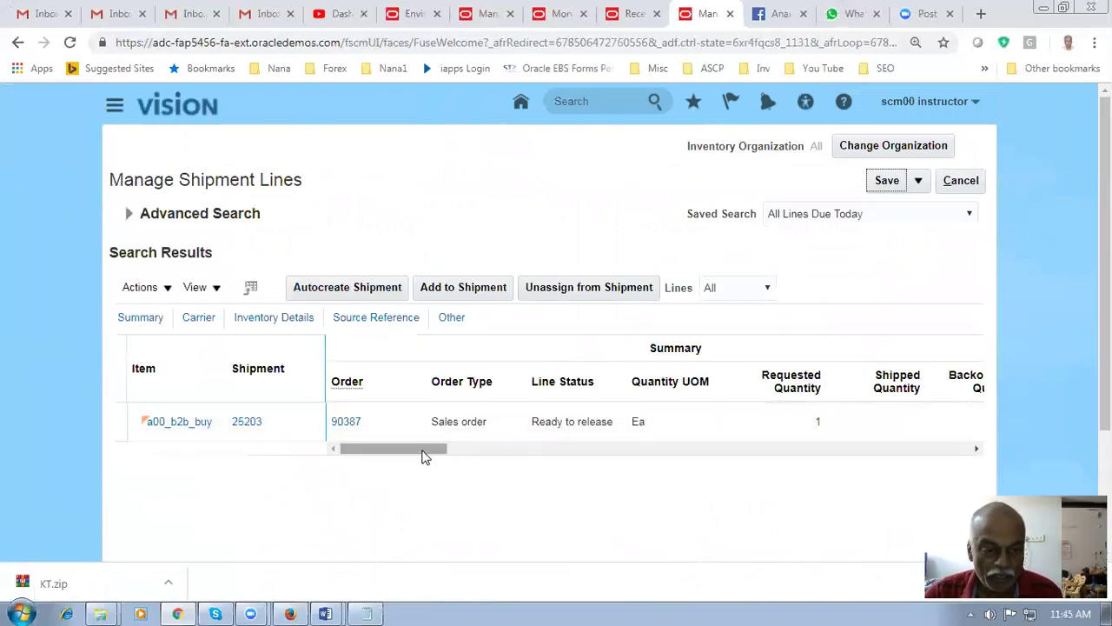
{"action": "left_click_drag", "start_coordinate": [423, 456], "coordinate": [427, 459]}
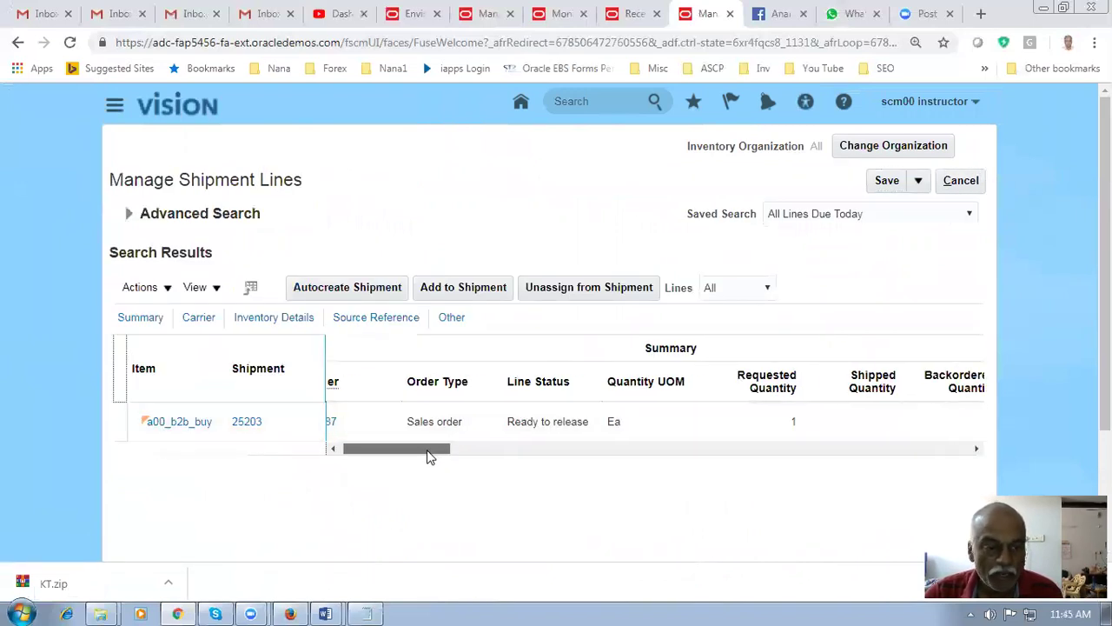
- Pick release shipment 25203, creating request 1302162, and review its Lines table
{"action": "left_click", "coordinate": [247, 426]}
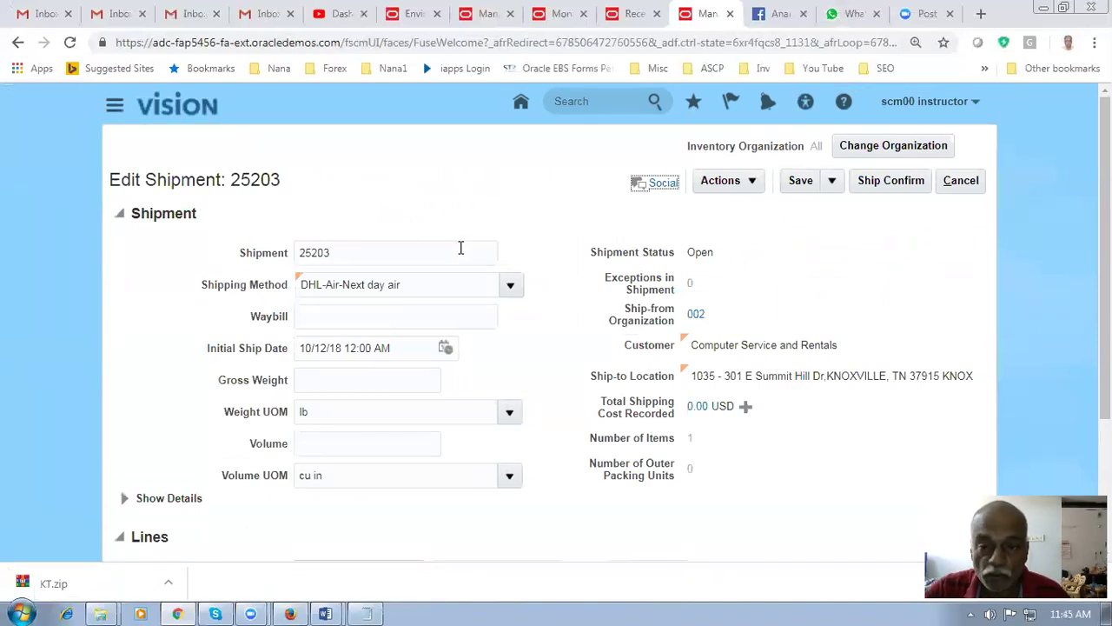
{"action": "left_click", "coordinate": [722, 184]}
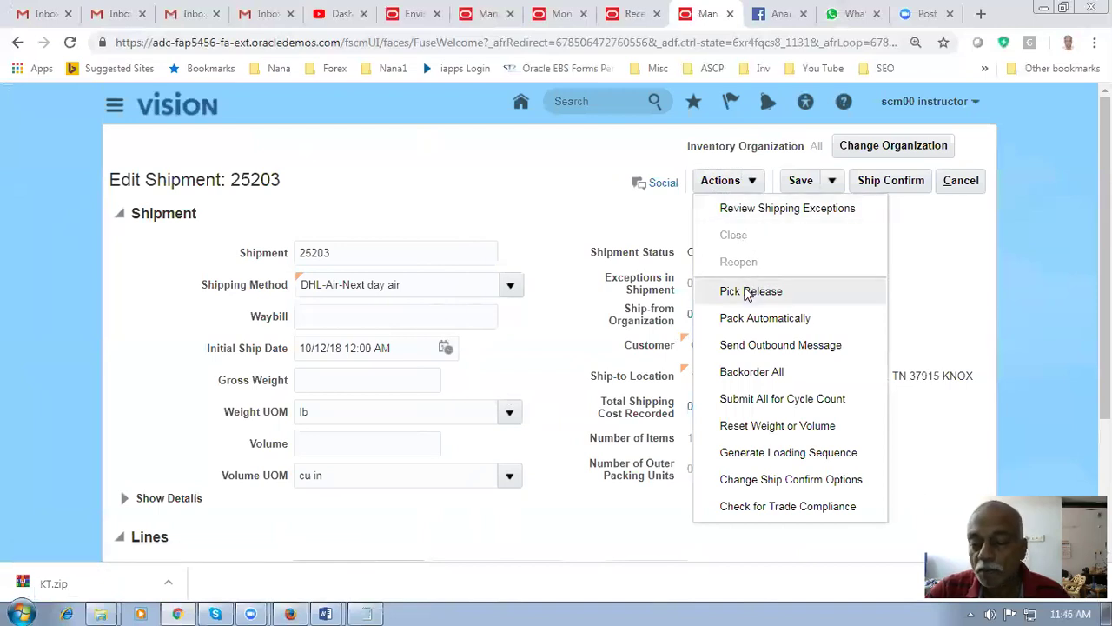
{"action": "left_click", "coordinate": [746, 293]}
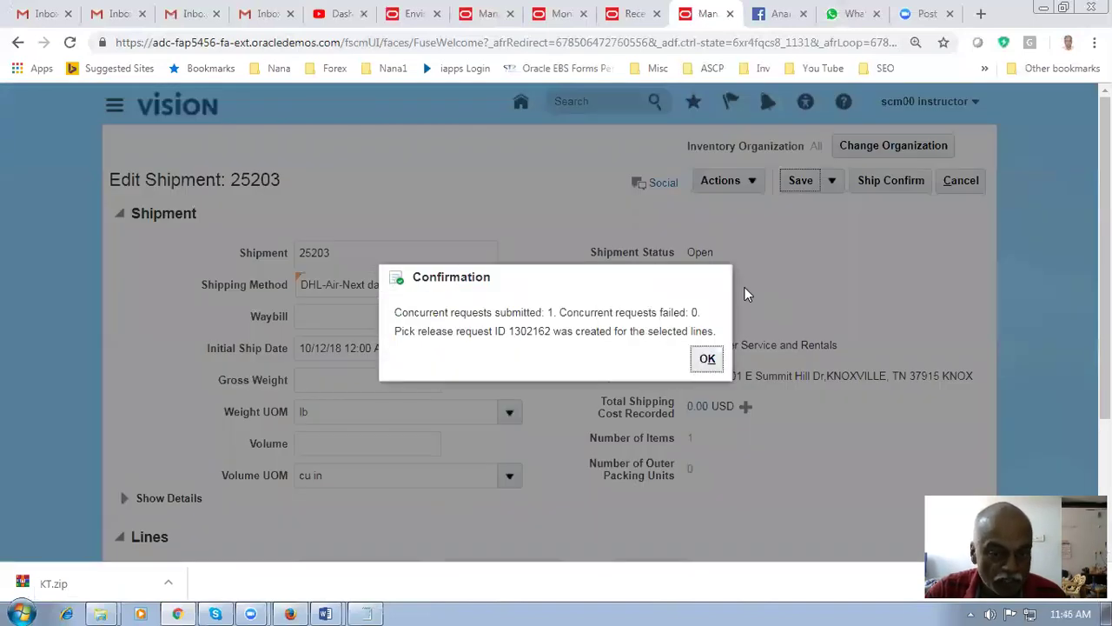
{"action": "left_click", "coordinate": [708, 359]}
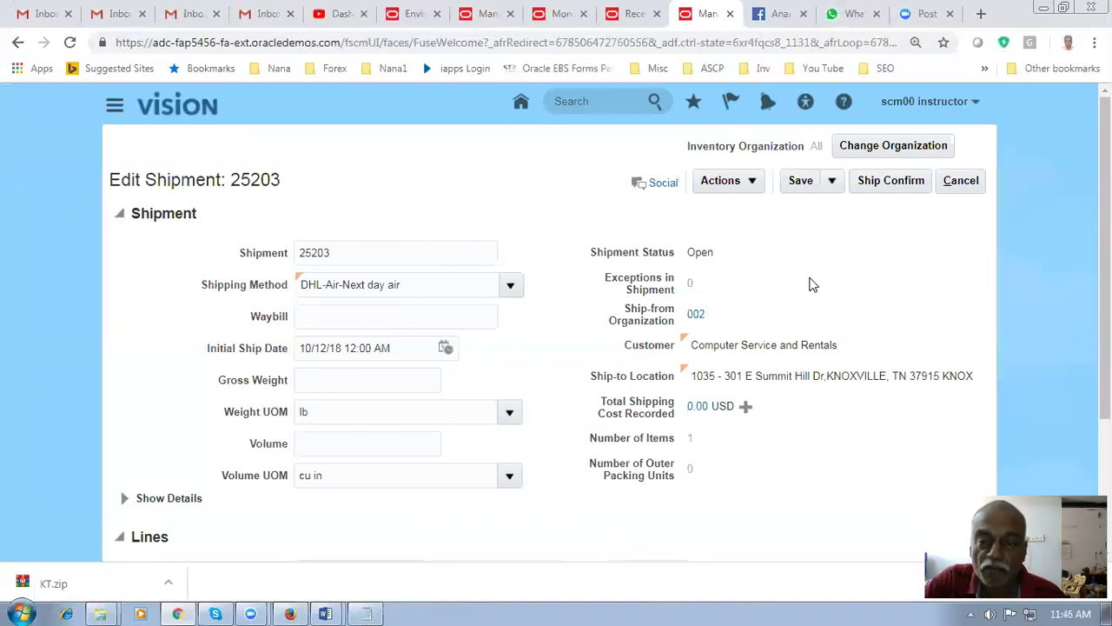
{"action": "scroll", "coordinate": [811, 284], "scroll_direction": "down", "scroll_amount": 2}
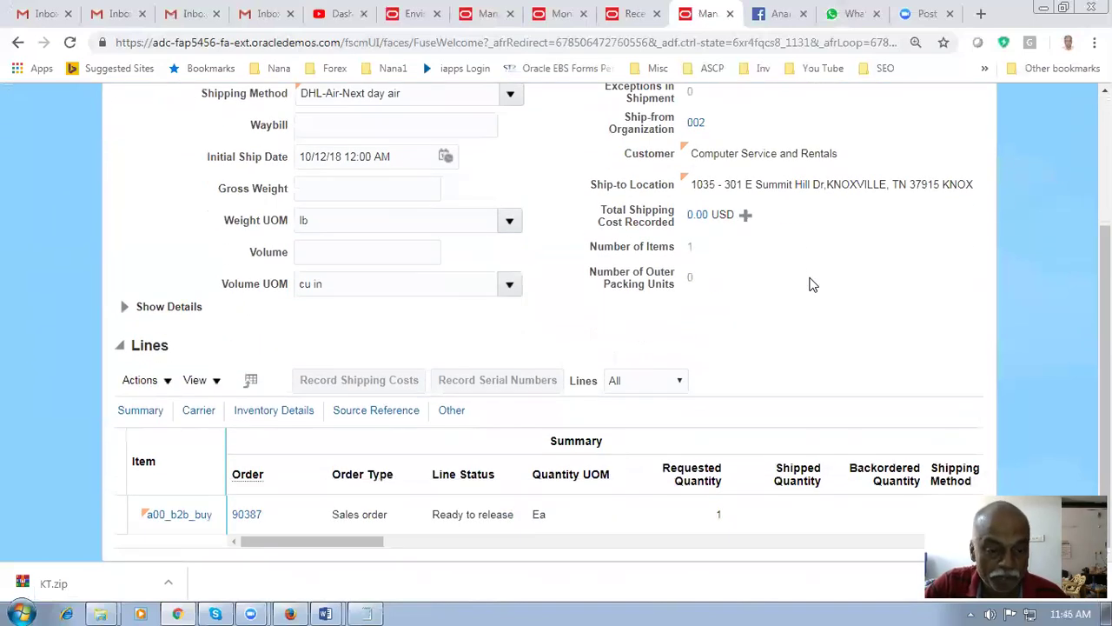
{"action": "scroll", "coordinate": [747, 423], "scroll_direction": "up", "scroll_amount": 2}
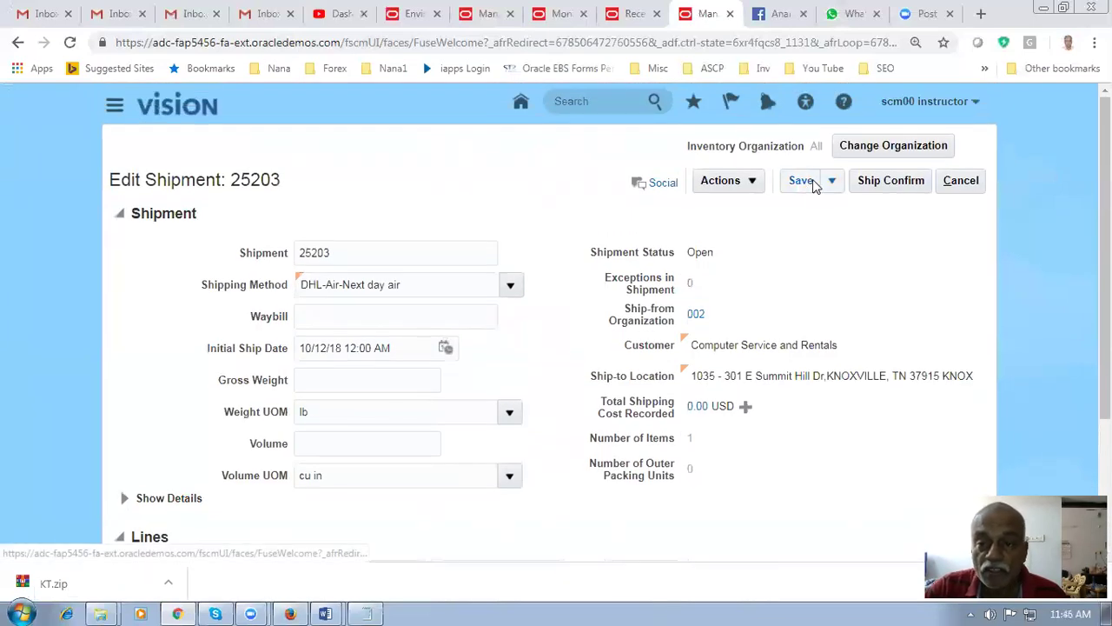
- Save and close shipment 25203
{"action": "left_click", "coordinate": [832, 184]}
{"action": "left_click", "coordinate": [831, 209]}
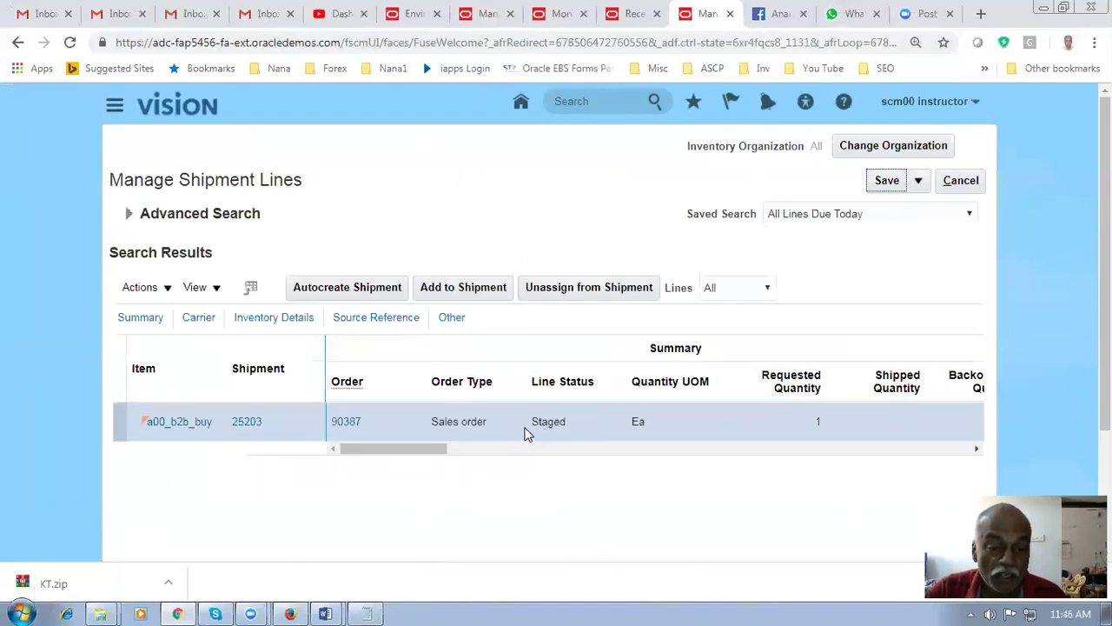
{"action": "mouse_move", "coordinate": [392, 456]}
{"action": "left_mouse_down"}
{"action": "mouse_move", "coordinate": [421, 458]}
{"action": "mouse_move", "coordinate": [377, 458]}
{"action": "left_mouse_up"}
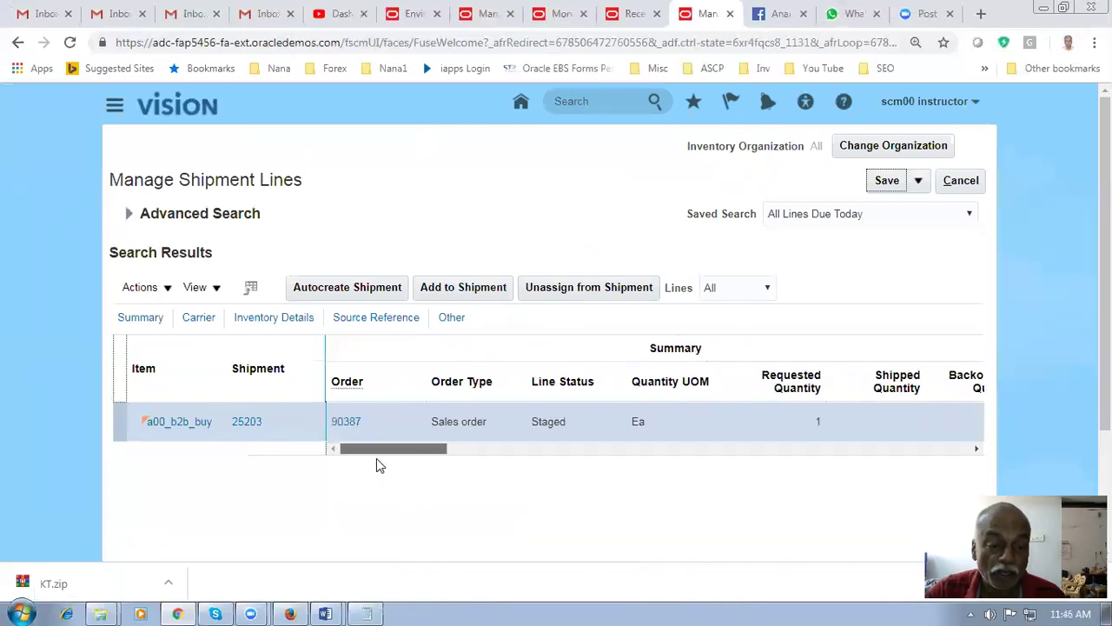
- Reopen shipment 25203 and enter shipped quantity 1 on order 90387's Staged line
{"action": "left_click", "coordinate": [249, 426]}
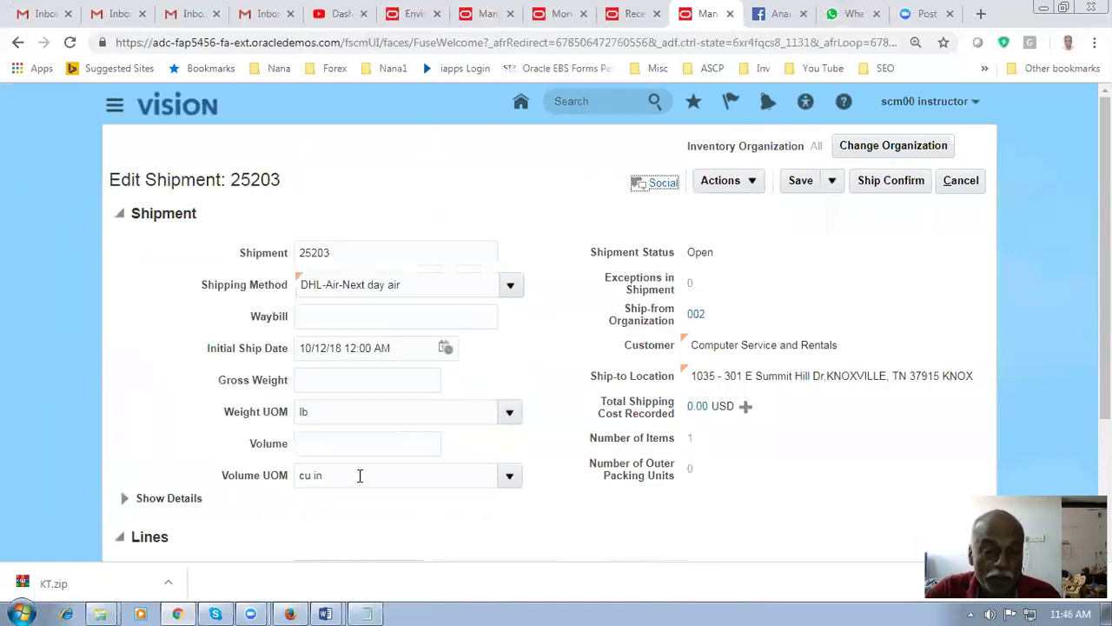
{"action": "scroll", "coordinate": [360, 475], "scroll_direction": "down", "scroll_amount": 3}
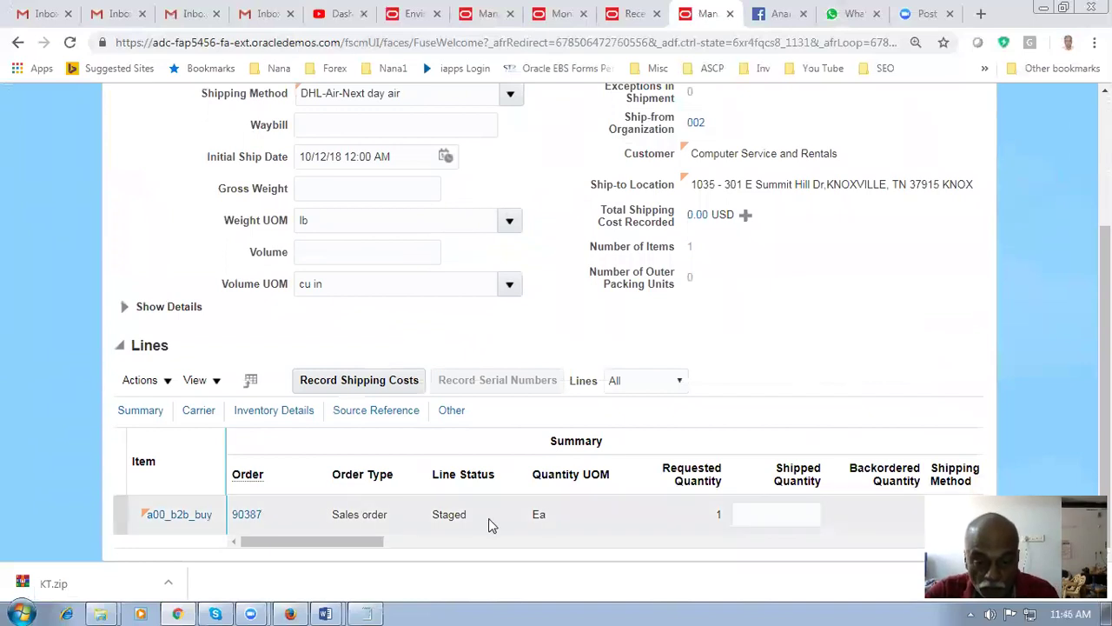
{"action": "left_click", "coordinate": [795, 519]}
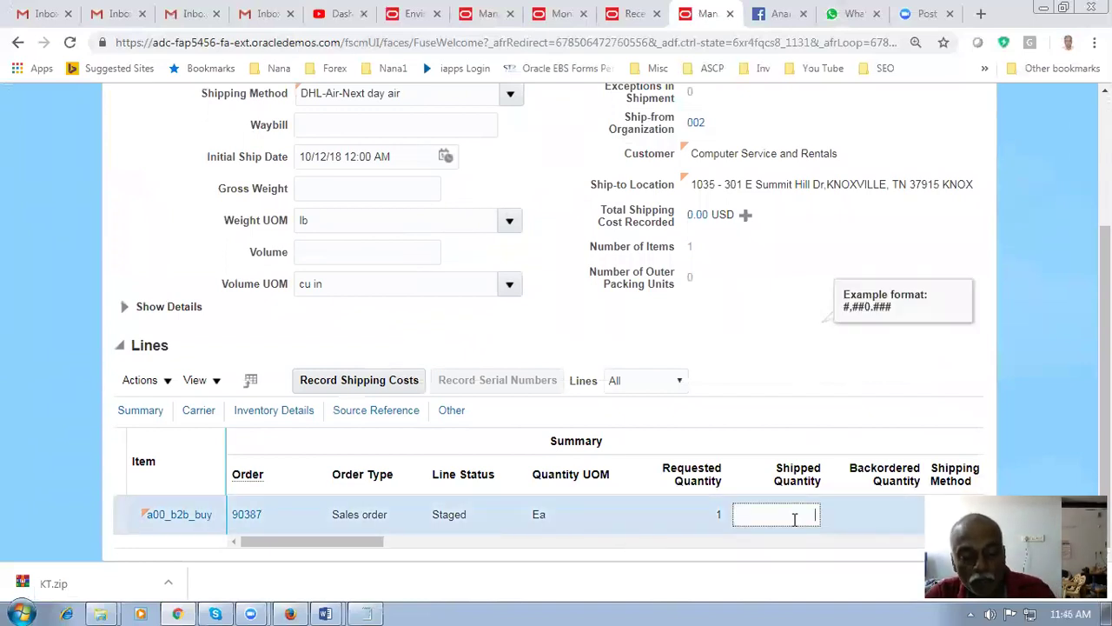
{"action": "left_click", "coordinate": [698, 309]}
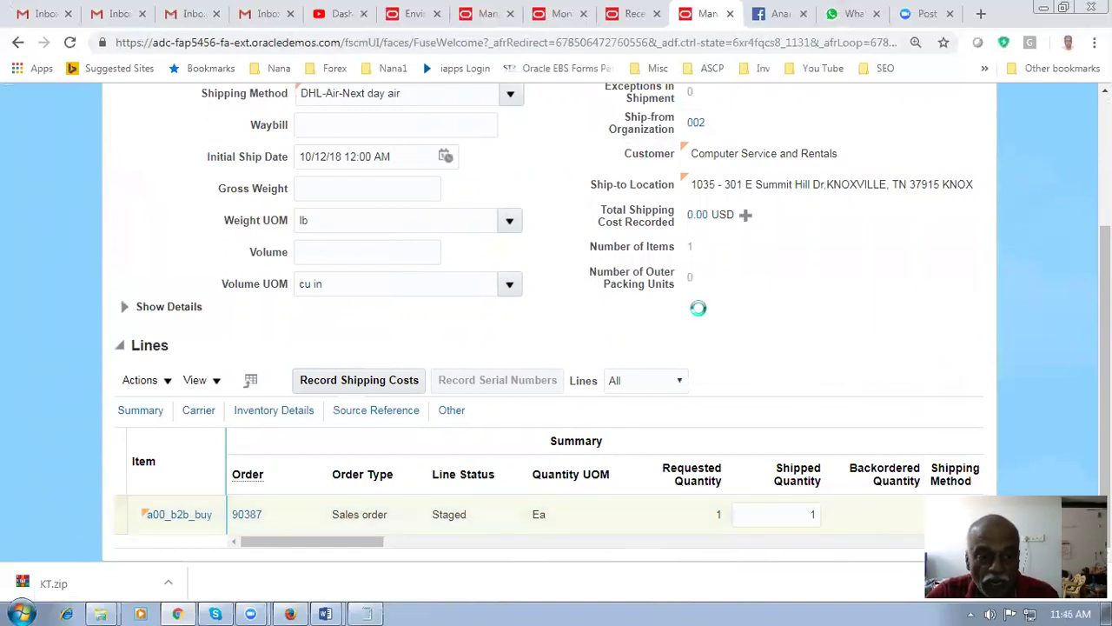
{"action": "scroll", "coordinate": [735, 318], "scroll_direction": "up", "scroll_amount": 3}
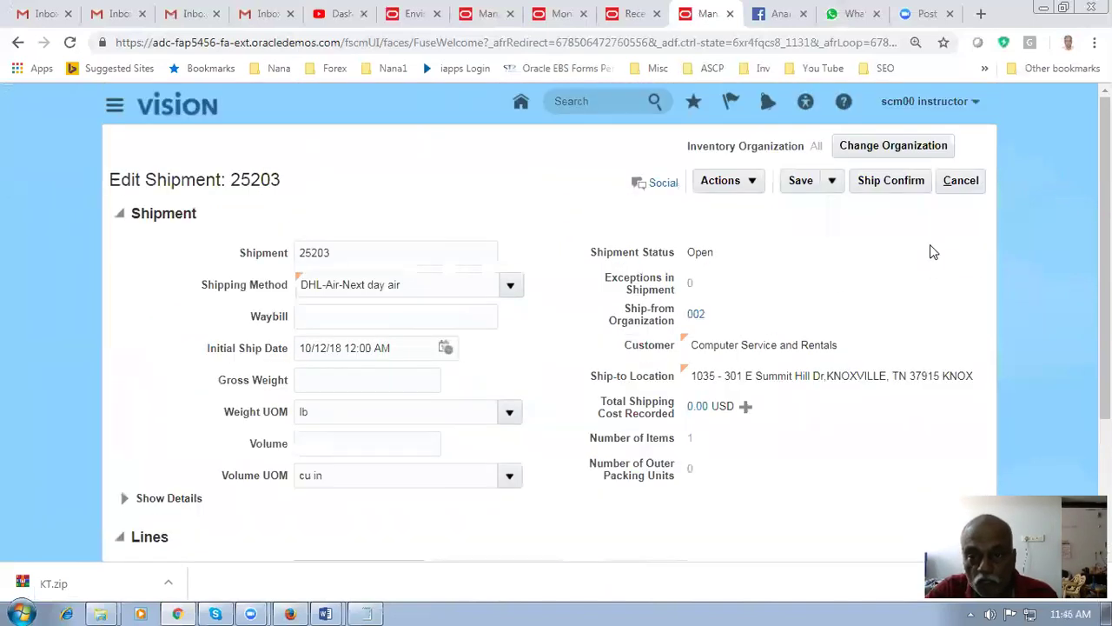
- Ship-confirm shipment 25203, accepting the missing weight and volume warnings
{"action": "left_click", "coordinate": [892, 180]}
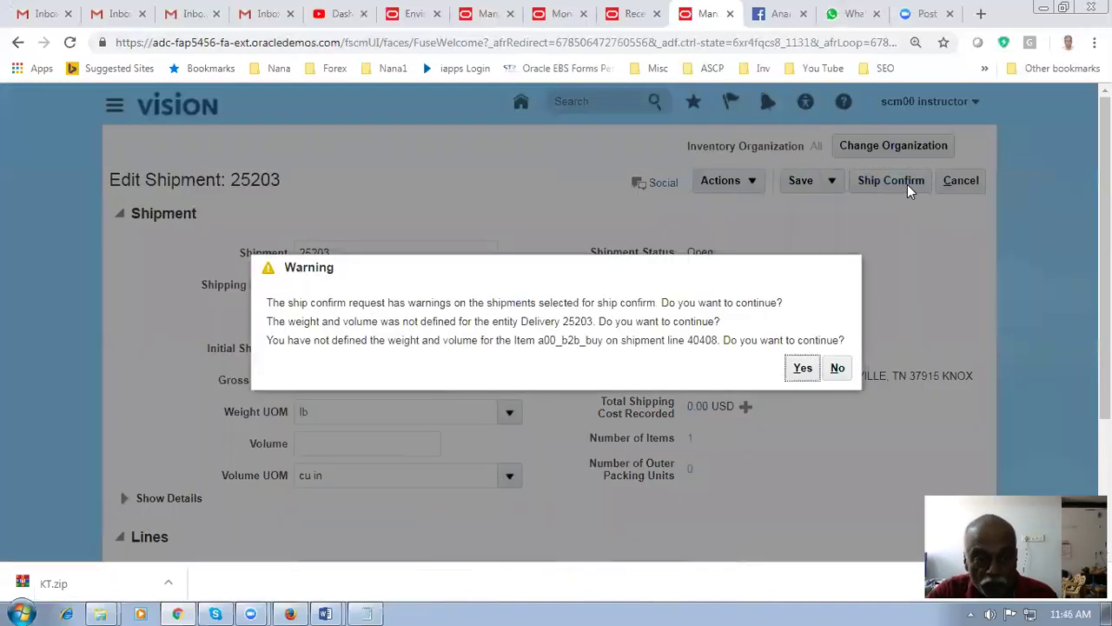
{"action": "left_click_drag", "start_coordinate": [298, 323], "coordinate": [395, 320]}
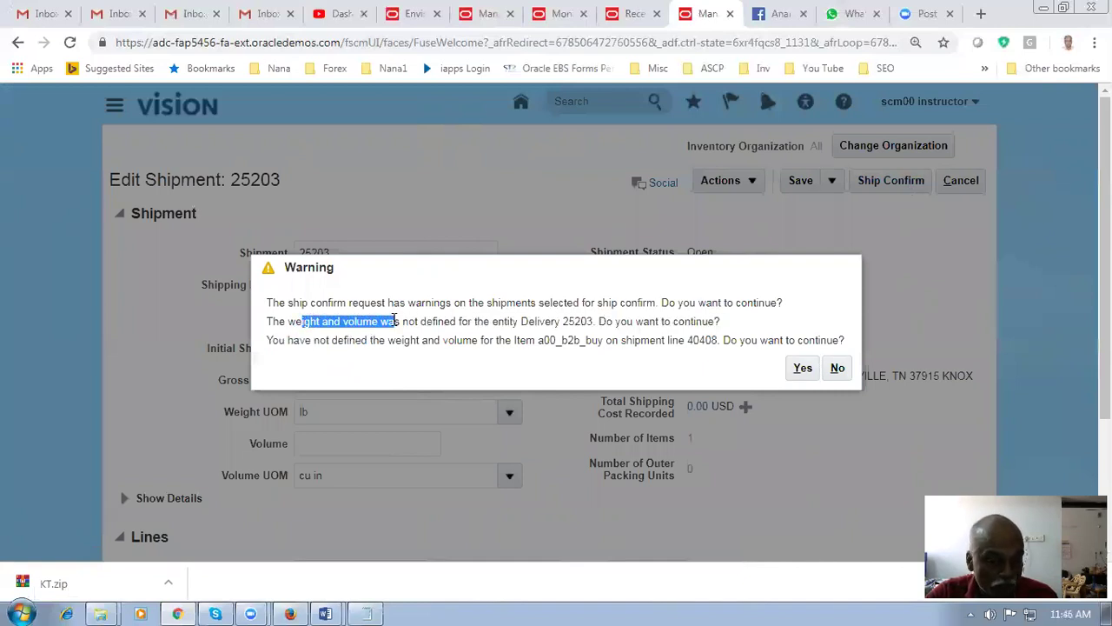
{"action": "left_click_drag", "start_coordinate": [372, 342], "coordinate": [495, 342]}
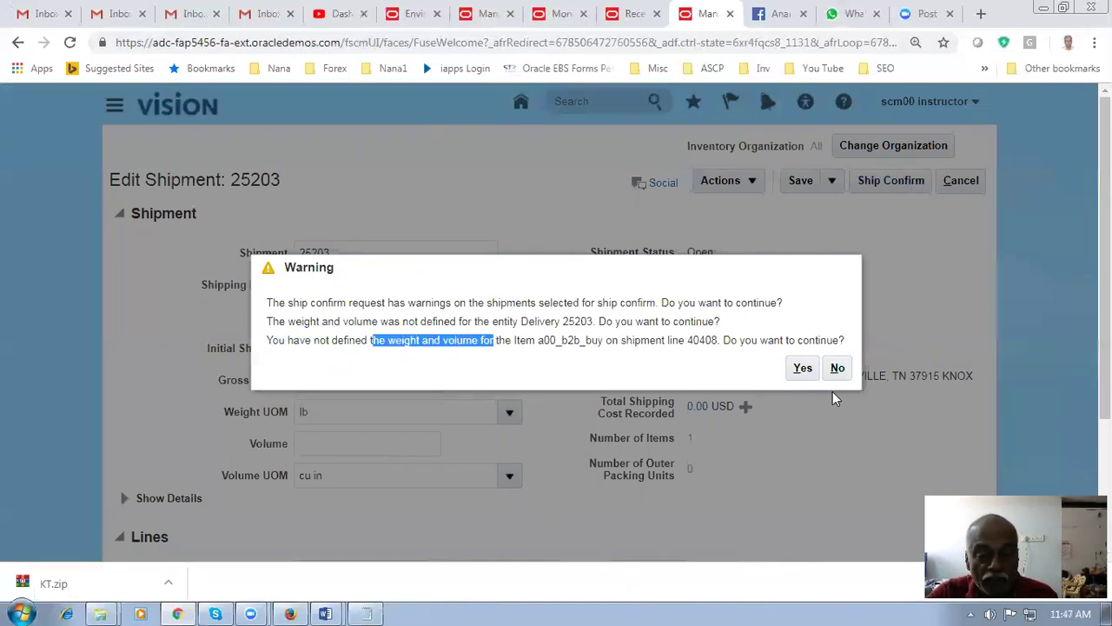
{"action": "left_click", "coordinate": [803, 369]}
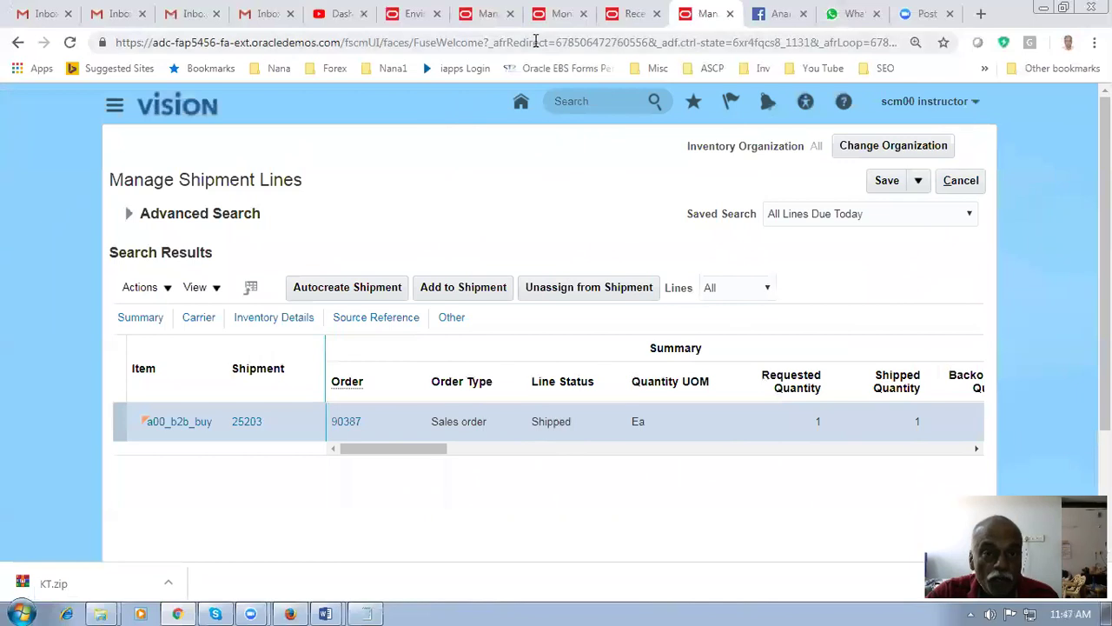
- Bring up order 90387's orchestration process and refresh it to check its status
{"action": "left_click", "coordinate": [560, 16]}
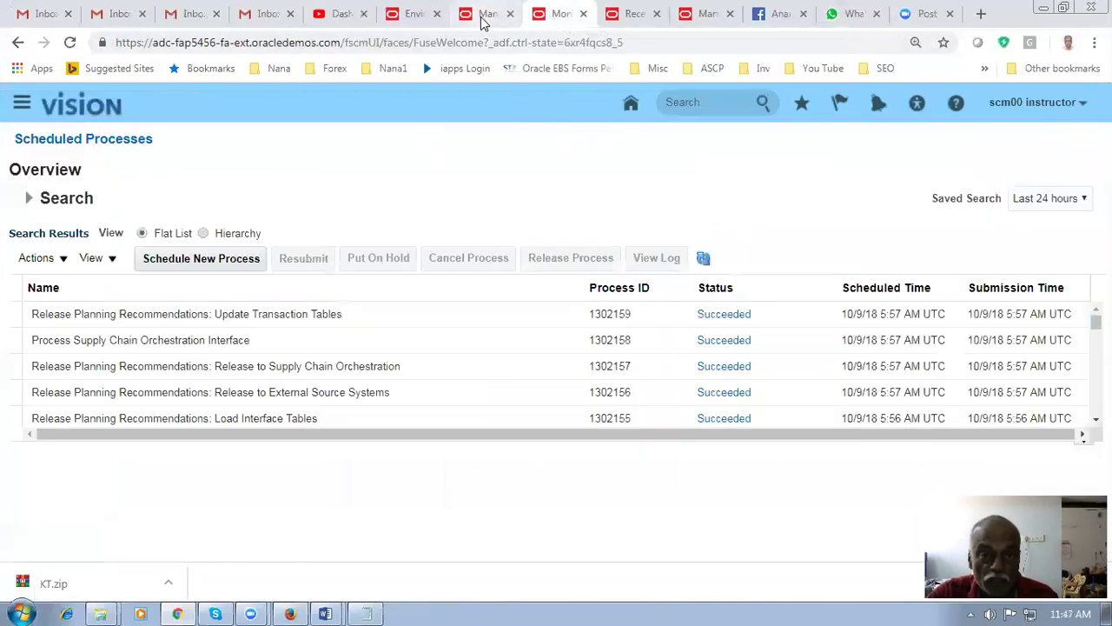
{"action": "left_click", "coordinate": [478, 16]}
{"action": "left_click", "coordinate": [902, 130]}
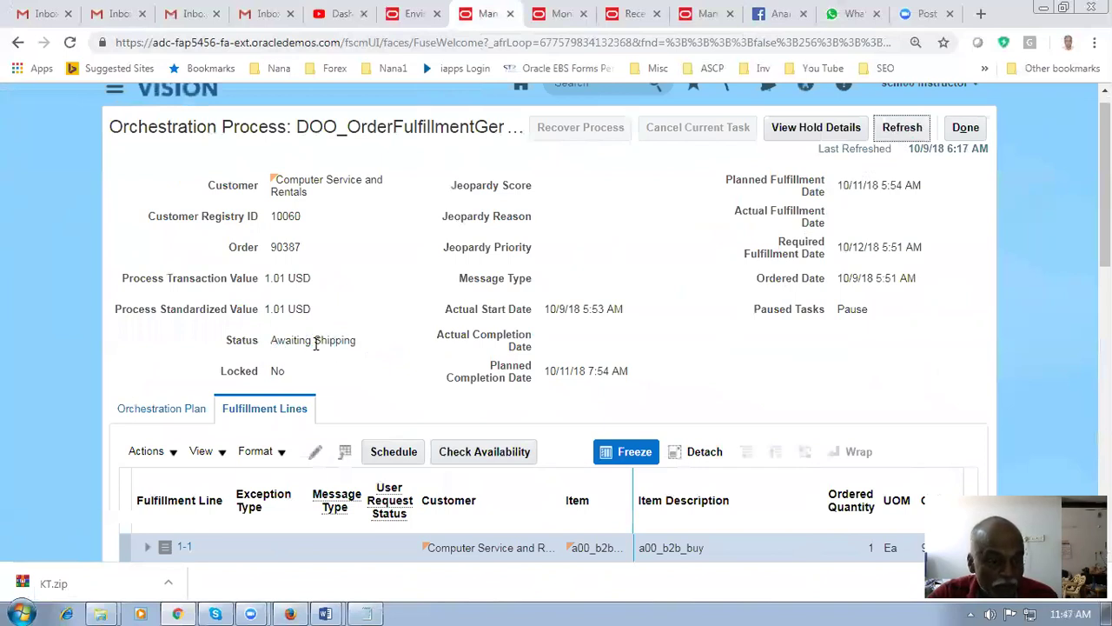
{"action": "scroll", "coordinate": [472, 385], "scroll_direction": "down", "scroll_amount": 1}
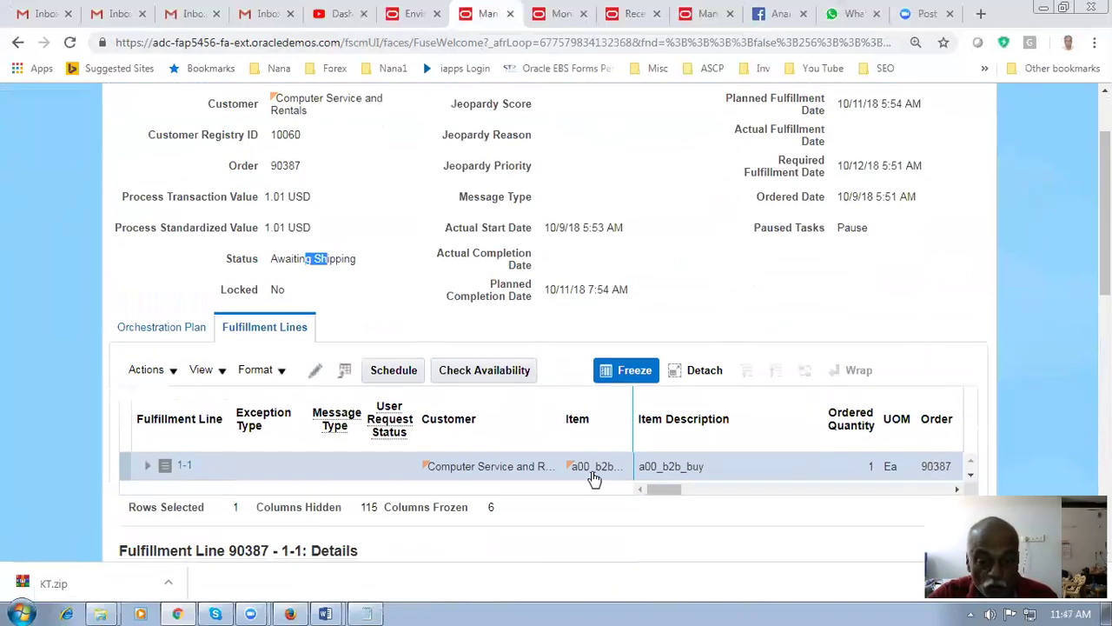
{"action": "left_click_drag", "start_coordinate": [681, 491], "coordinate": [753, 493]}
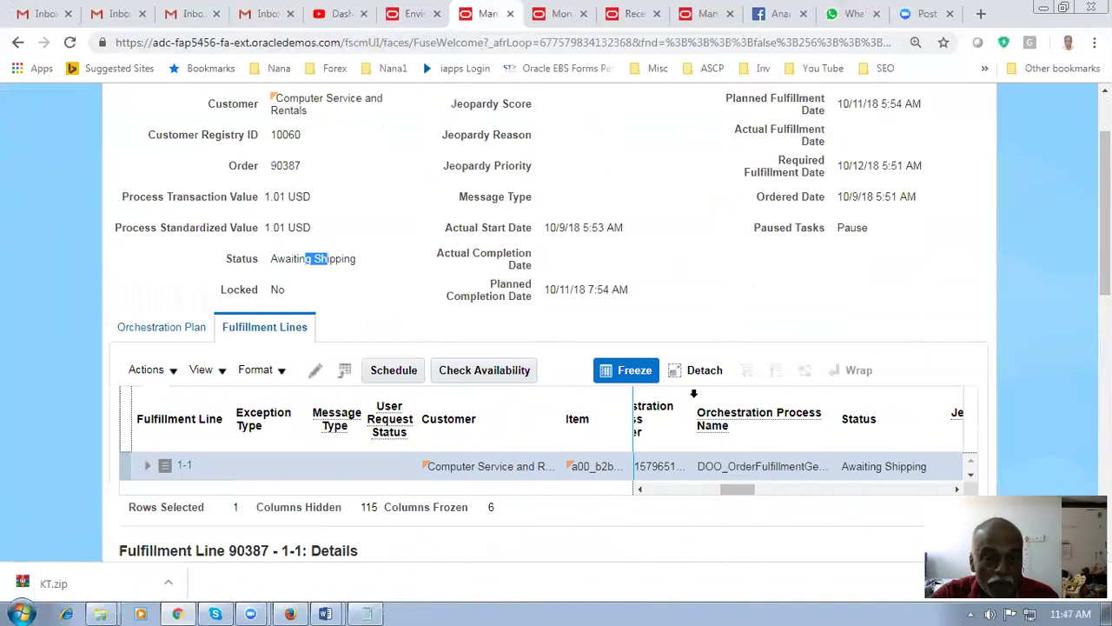
{"action": "scroll", "coordinate": [294, 395], "scroll_direction": "down", "scroll_amount": 4}
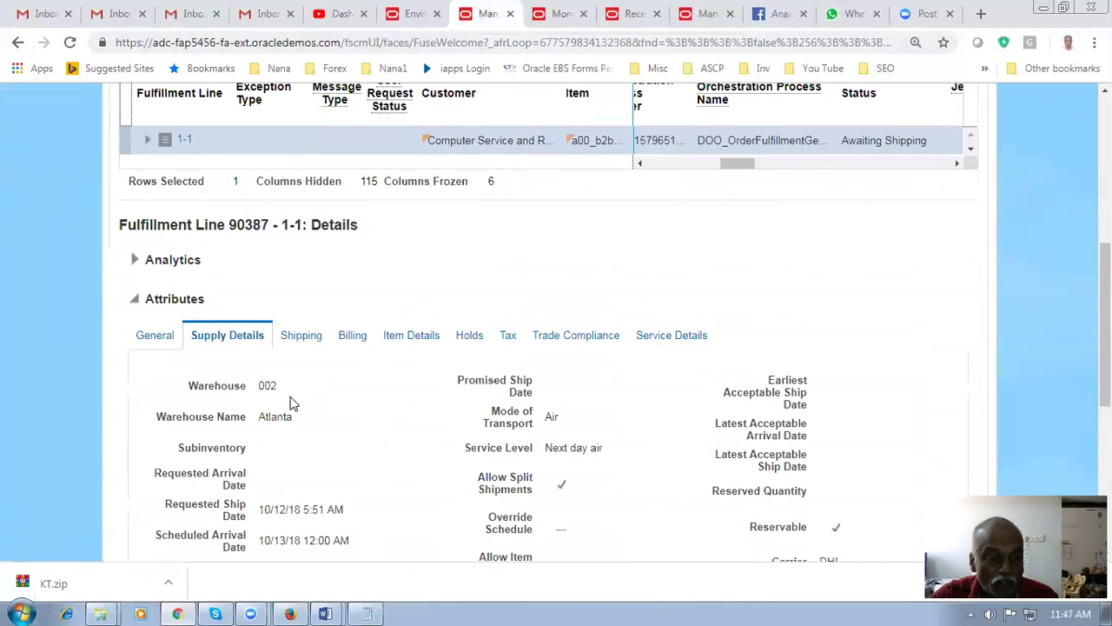
{"action": "scroll", "coordinate": [292, 402], "scroll_direction": "down", "scroll_amount": 3}
{"action": "scroll", "coordinate": [568, 419], "scroll_direction": "up", "scroll_amount": 8}
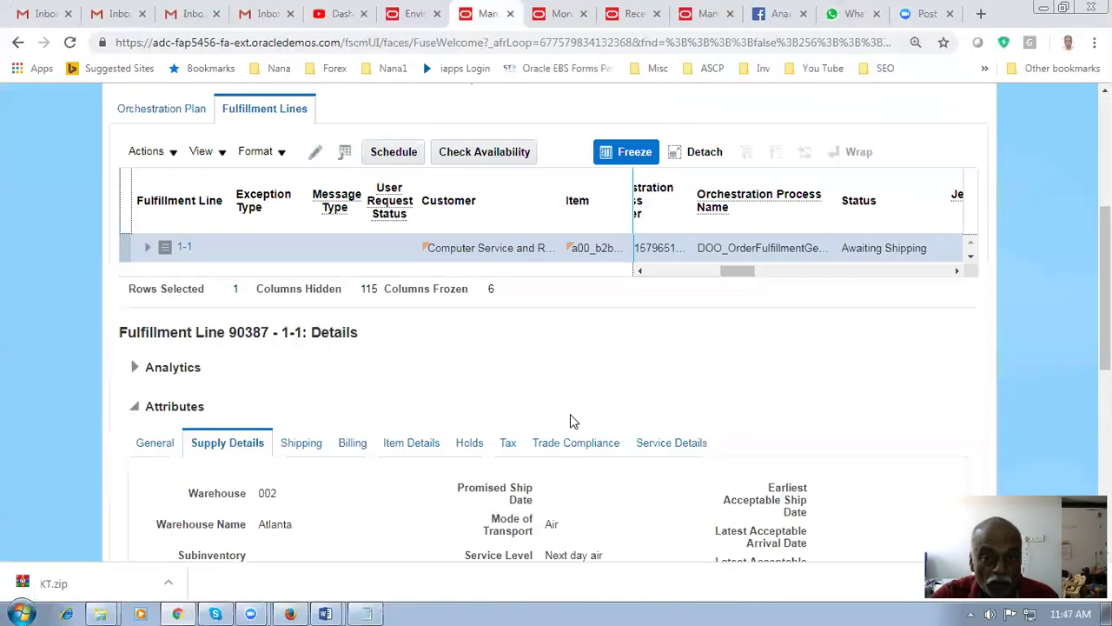
- Keep refreshing until status and fulfillment line read Shipped, then close with Done
{"action": "left_click", "coordinate": [915, 128]}
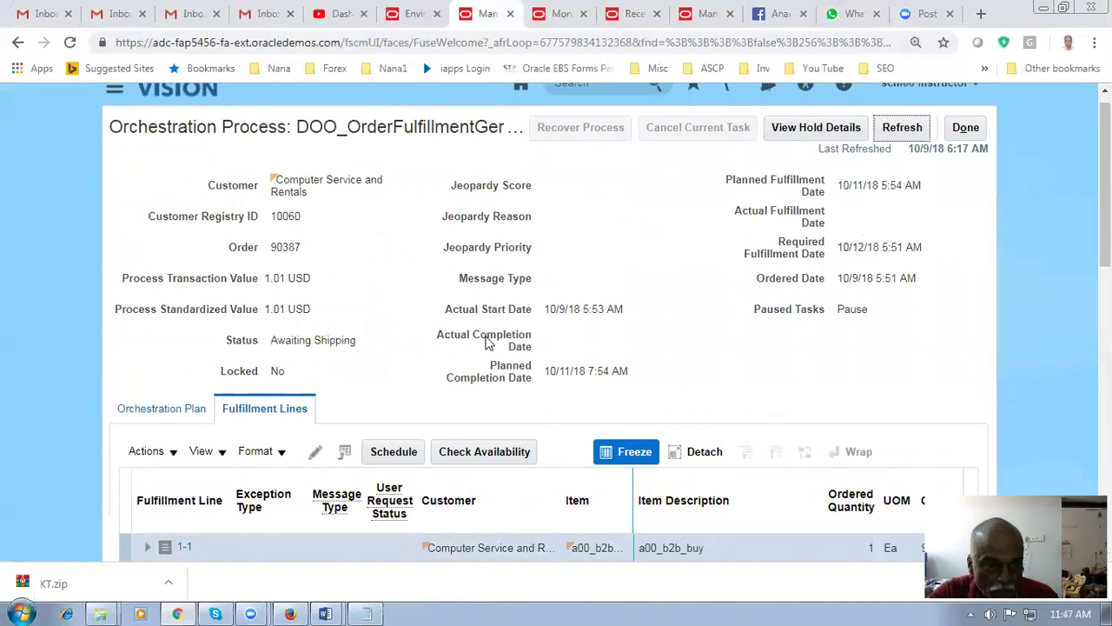
{"action": "left_click", "coordinate": [904, 130]}
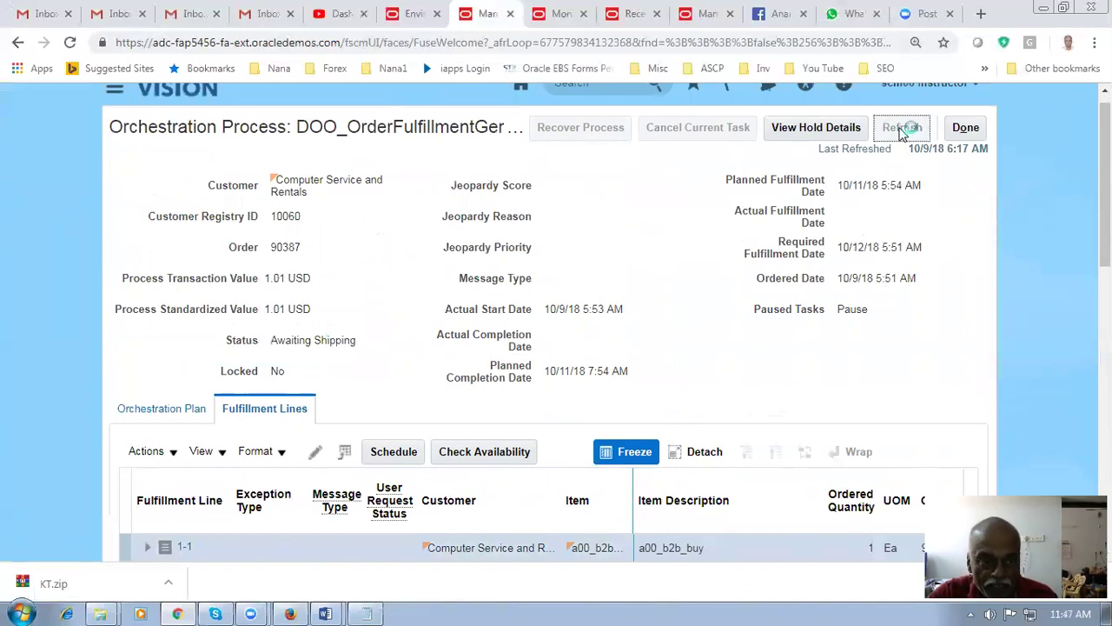
{"action": "left_click", "coordinate": [901, 129]}
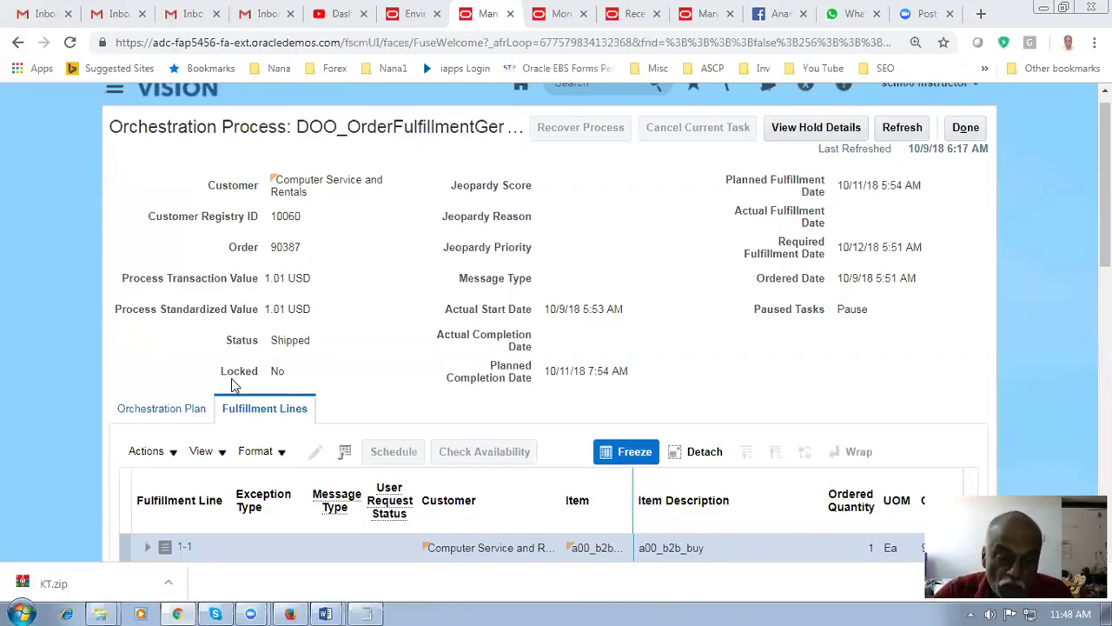
{"action": "scroll", "coordinate": [807, 435], "scroll_direction": "down", "scroll_amount": 2}
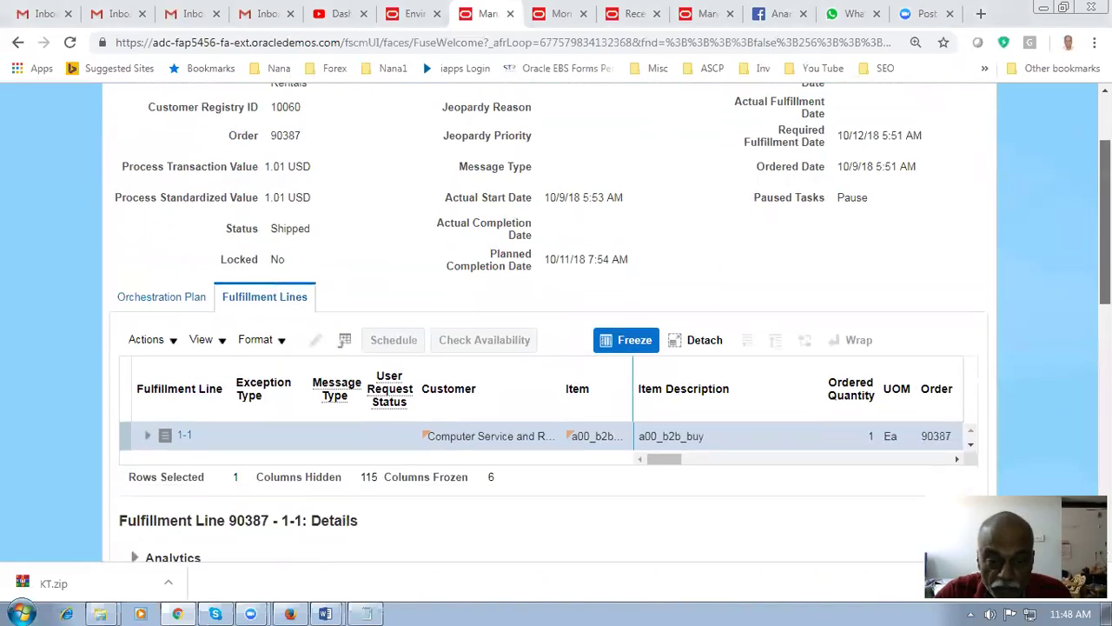
{"action": "left_click_drag", "start_coordinate": [671, 469], "coordinate": [756, 470]}
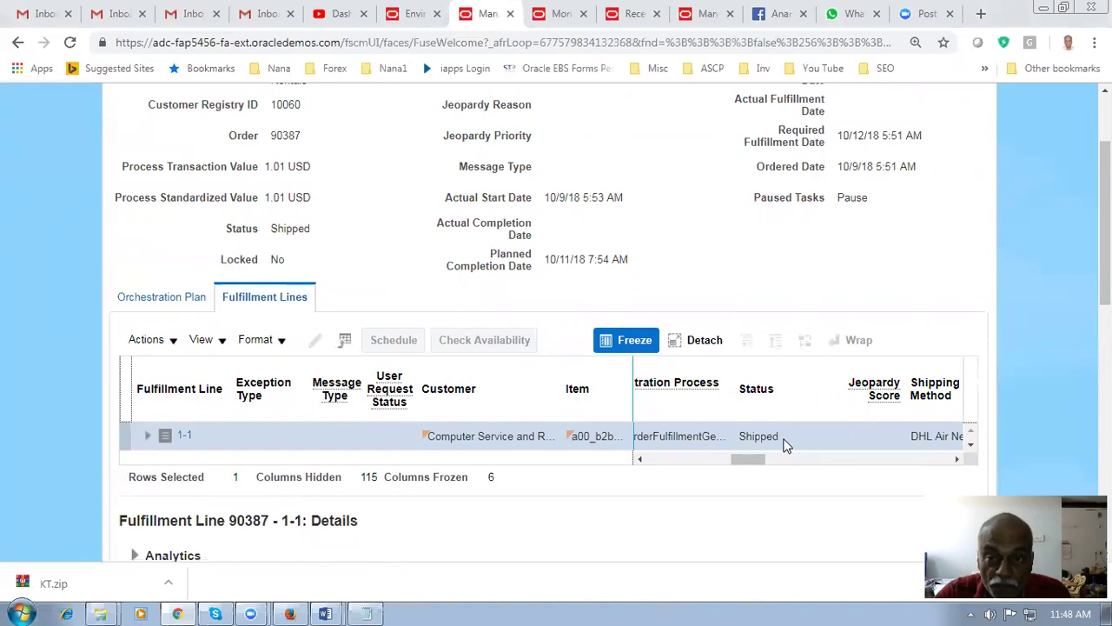
{"action": "scroll", "coordinate": [1105, 218], "scroll_direction": "up", "scroll_amount": 2}
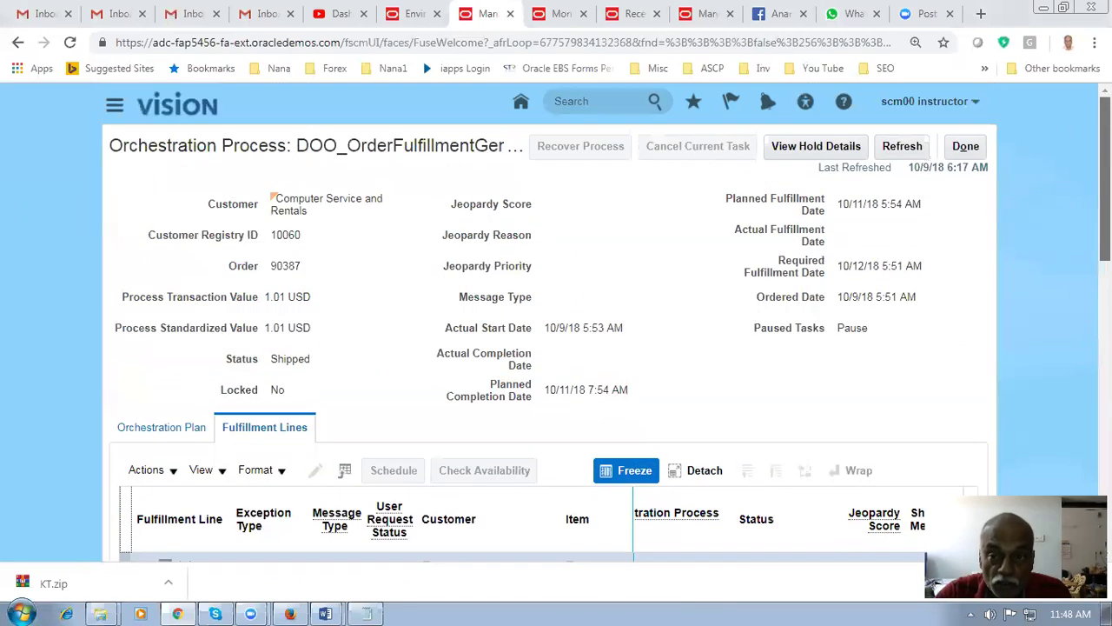
{"action": "left_click", "coordinate": [921, 146]}
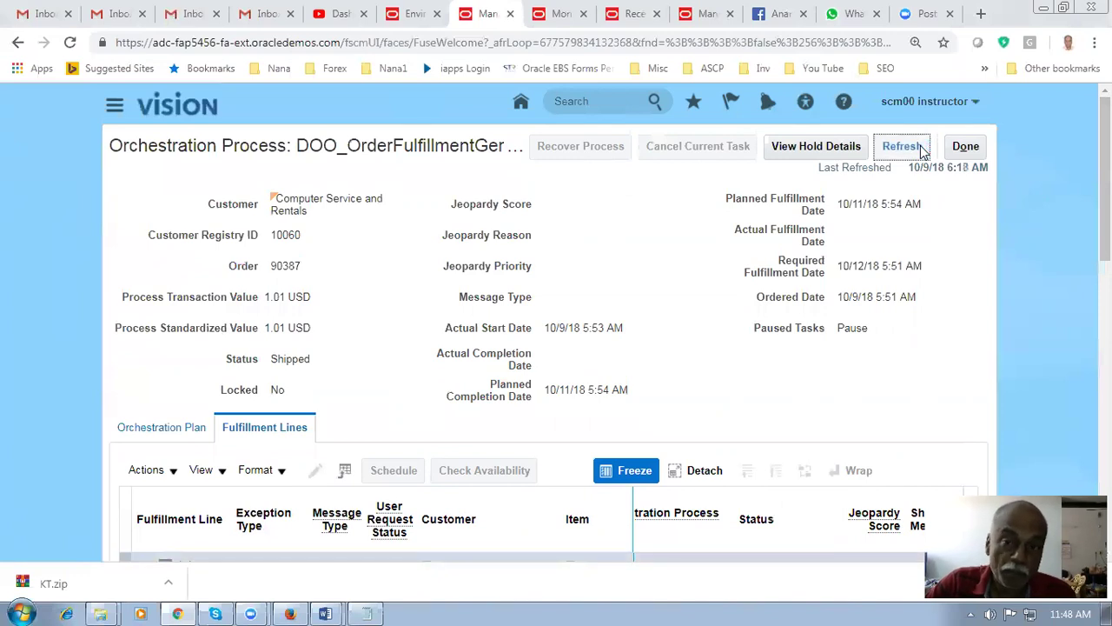
{"action": "left_click", "coordinate": [904, 148]}
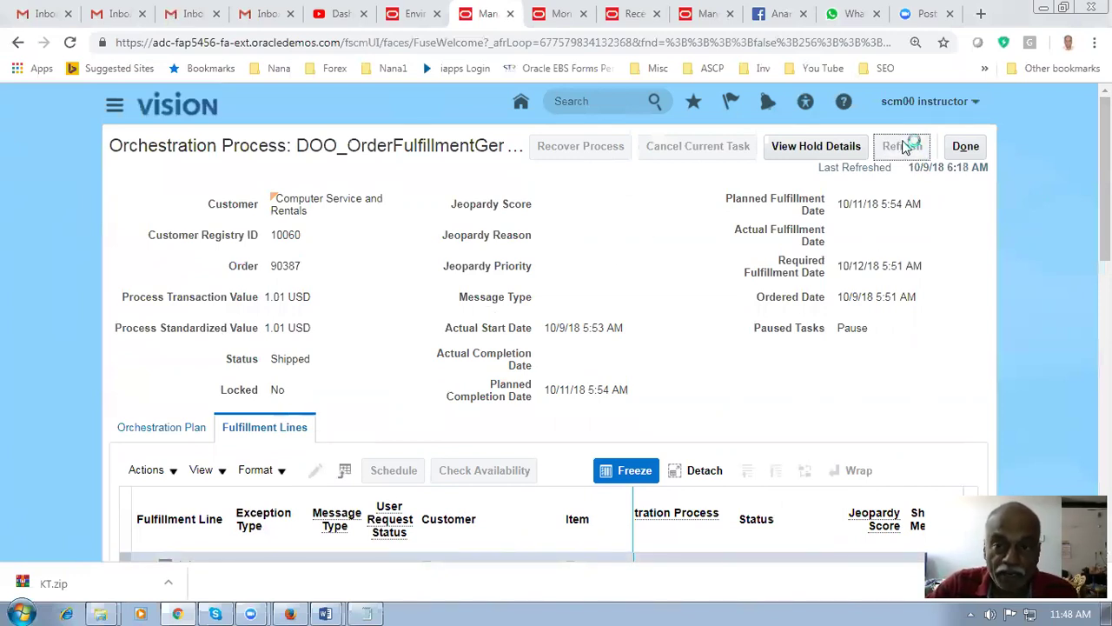
{"action": "left_click", "coordinate": [965, 146]}
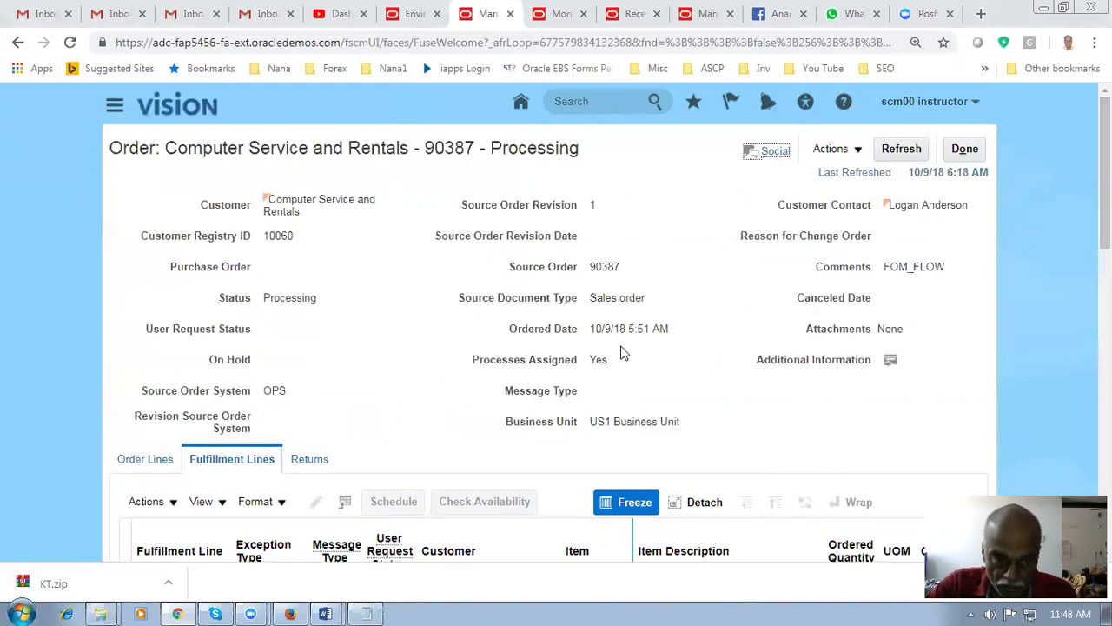
- Return to order 90387's summary and refresh to confirm line a00_b2b_buy reads Shipped
{"action": "left_click", "coordinate": [965, 150]}
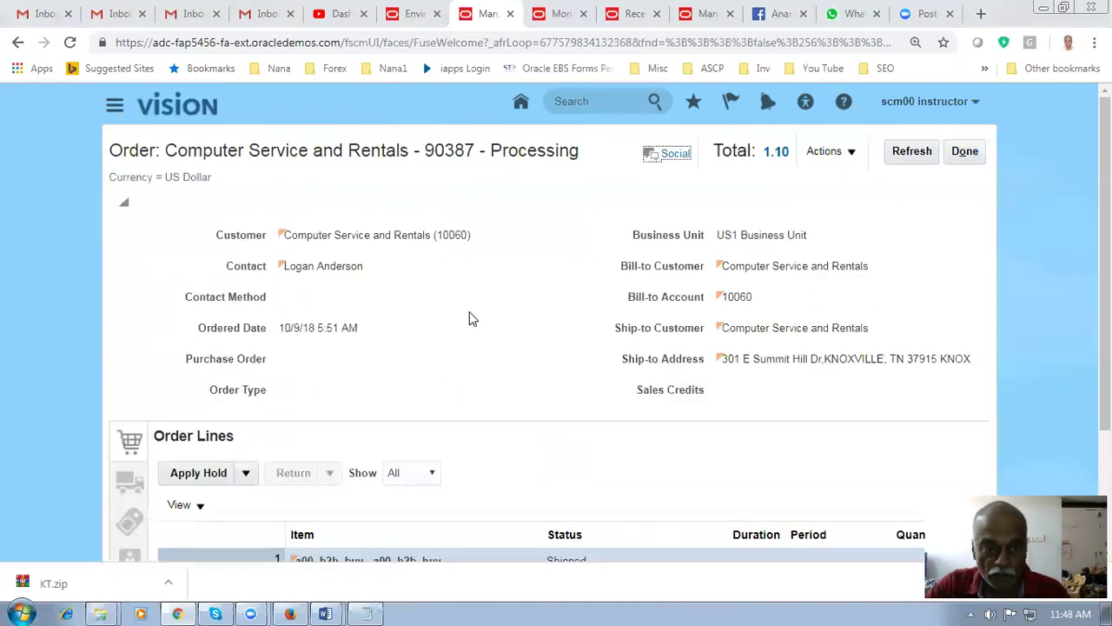
{"action": "scroll", "coordinate": [522, 434], "scroll_direction": "down", "scroll_amount": 1}
{"action": "scroll", "coordinate": [652, 438], "scroll_direction": "up", "scroll_amount": 1}
{"action": "left_click", "coordinate": [913, 152]}
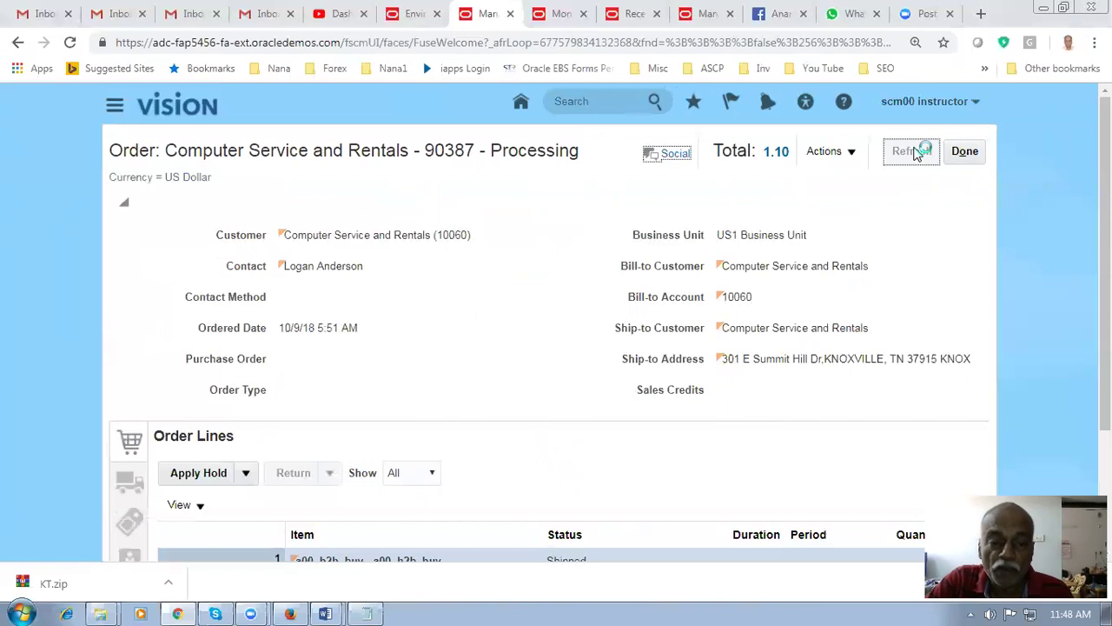
{"action": "scroll", "coordinate": [540, 359], "scroll_direction": "down", "scroll_amount": 3}
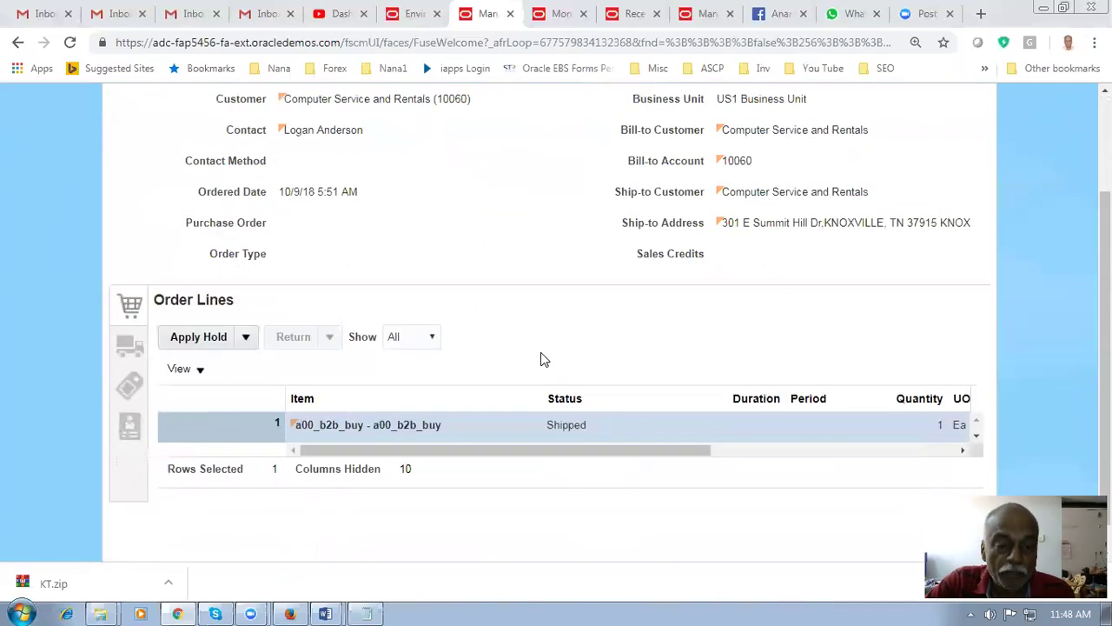
- Sign out of the procurement manager session in Firefox
{"action": "left_click", "coordinate": [292, 612]}
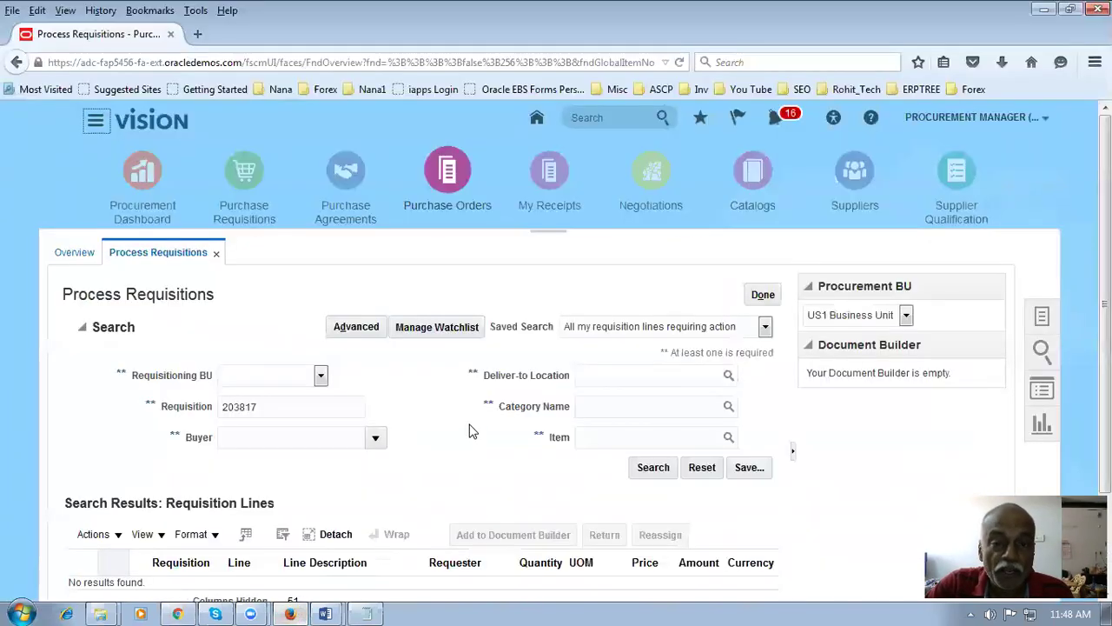
{"action": "left_click", "coordinate": [975, 122]}
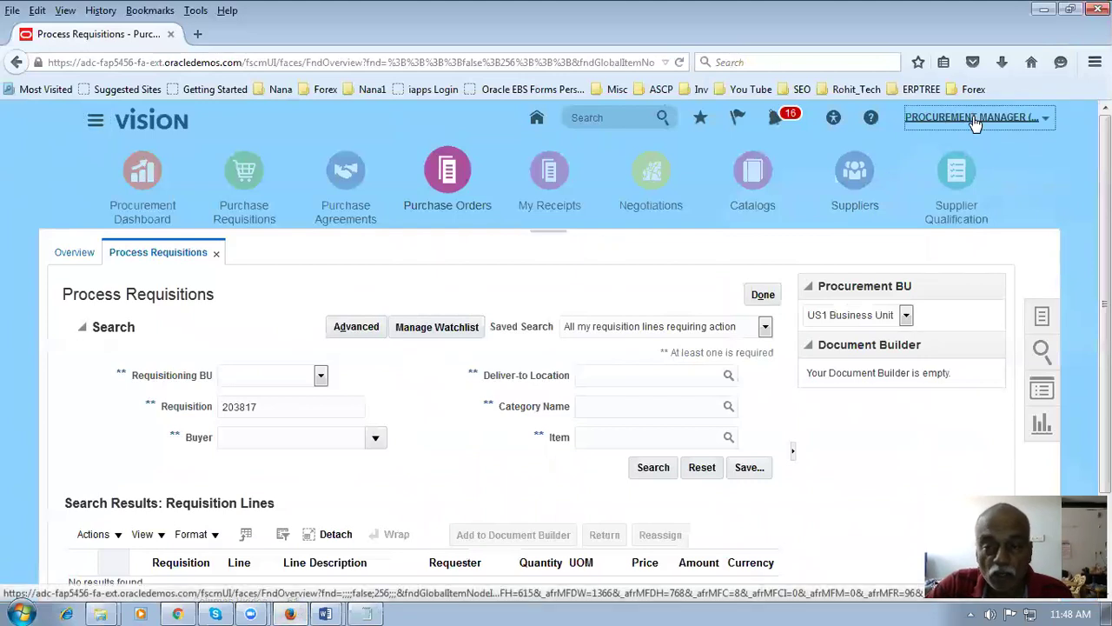
{"action": "left_click", "coordinate": [1021, 148]}
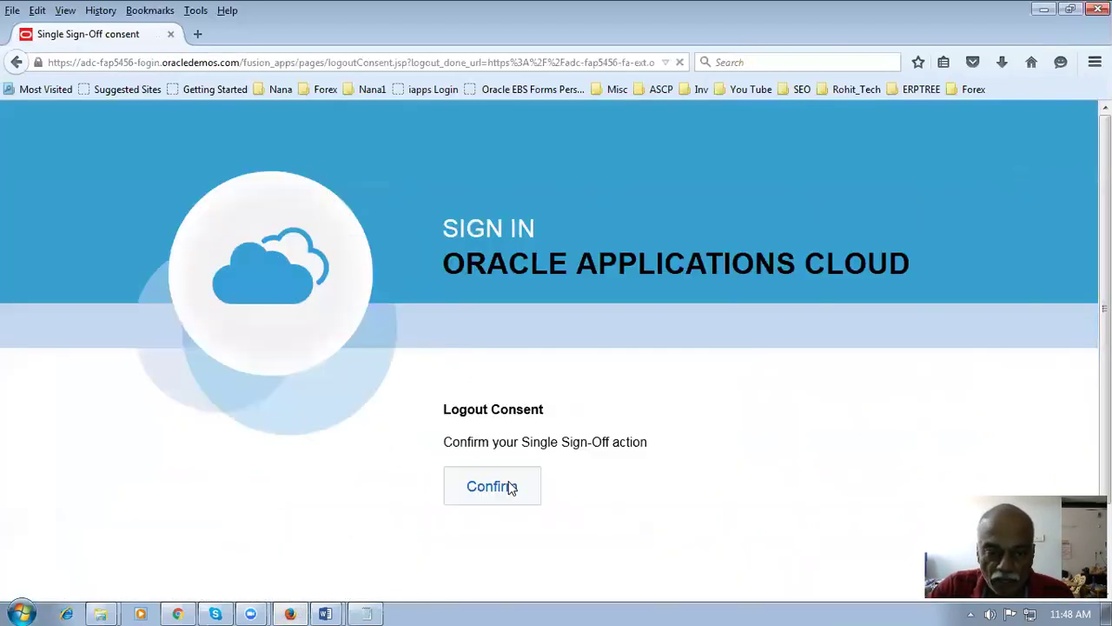
{"action": "left_click", "coordinate": [508, 485]}
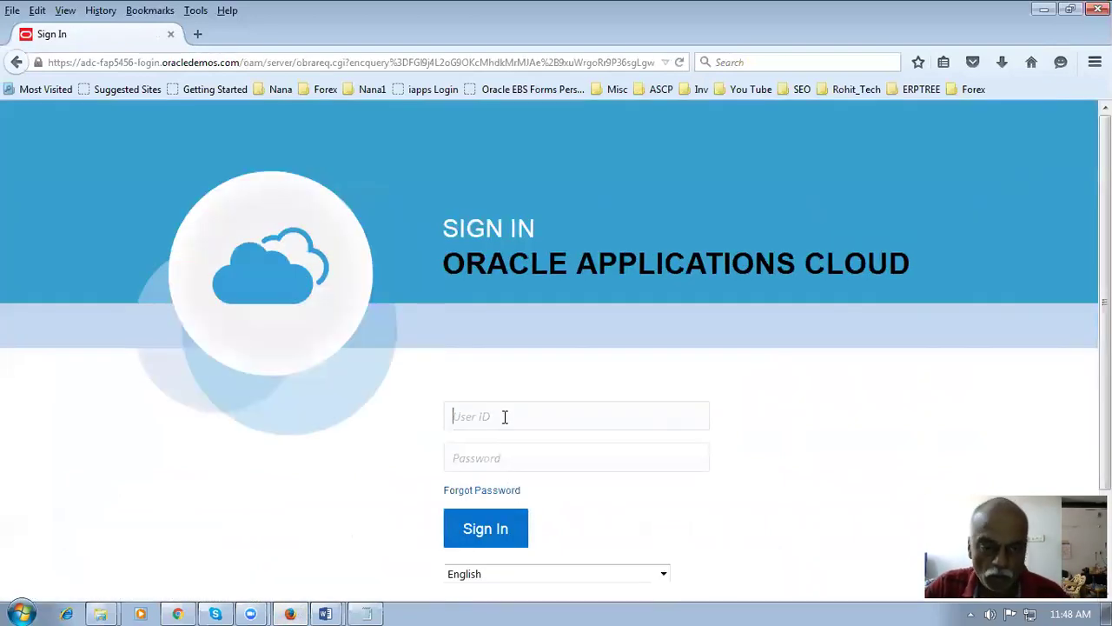
- Sign in with the saved Receivables Manager user ID
{"action": "left_click", "coordinate": [509, 416]}
{"action": "type", "text": "tra"}
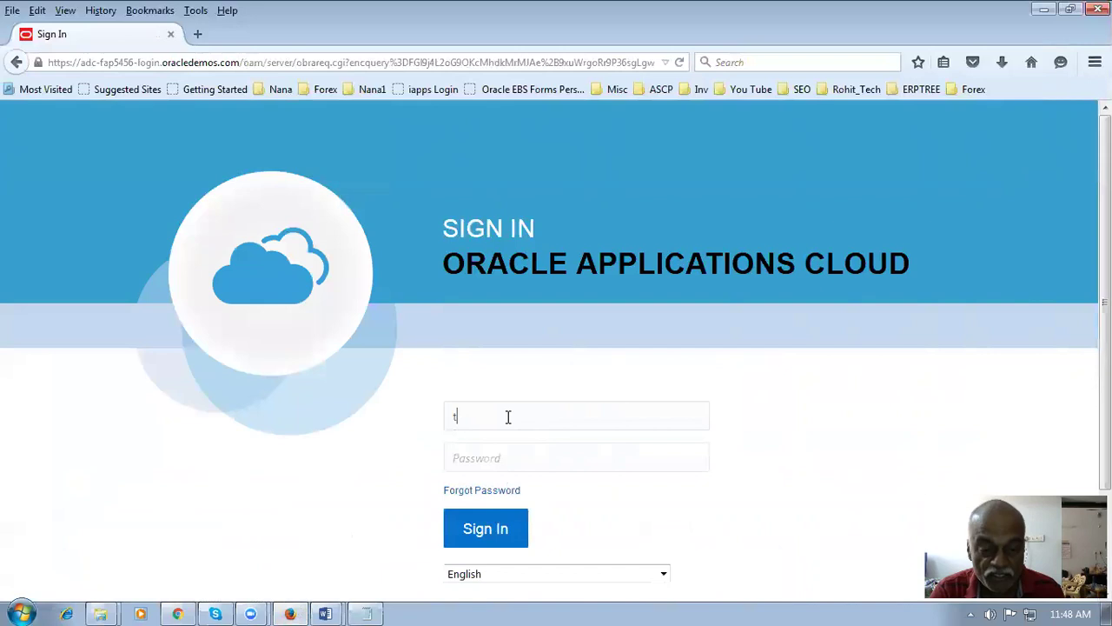
{"action": "left_click", "coordinate": [544, 439]}
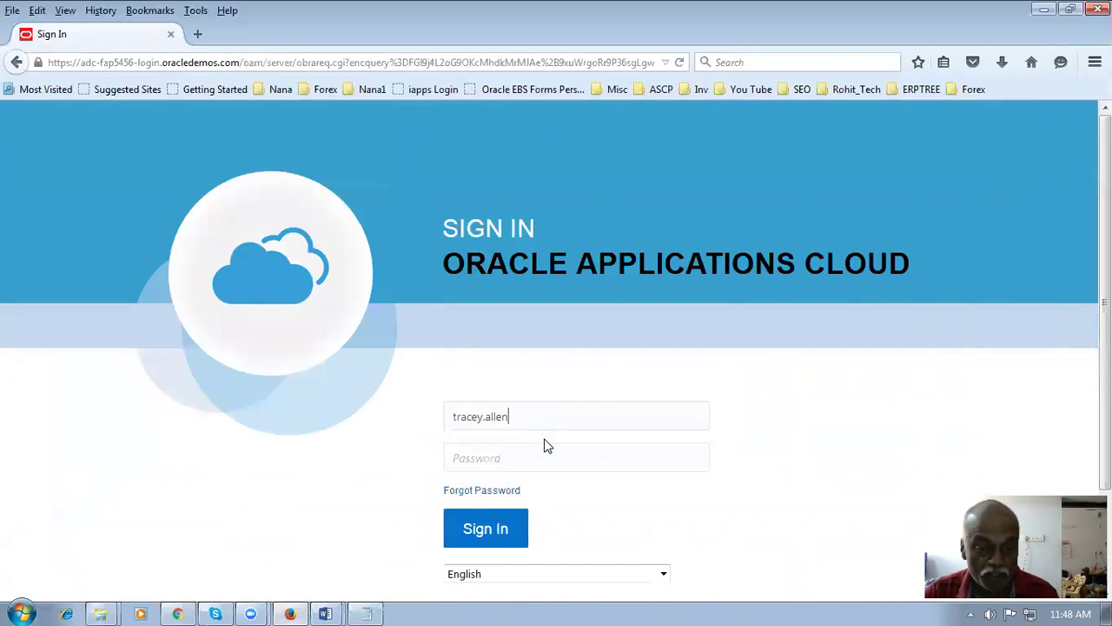
{"action": "left_click", "coordinate": [467, 530]}
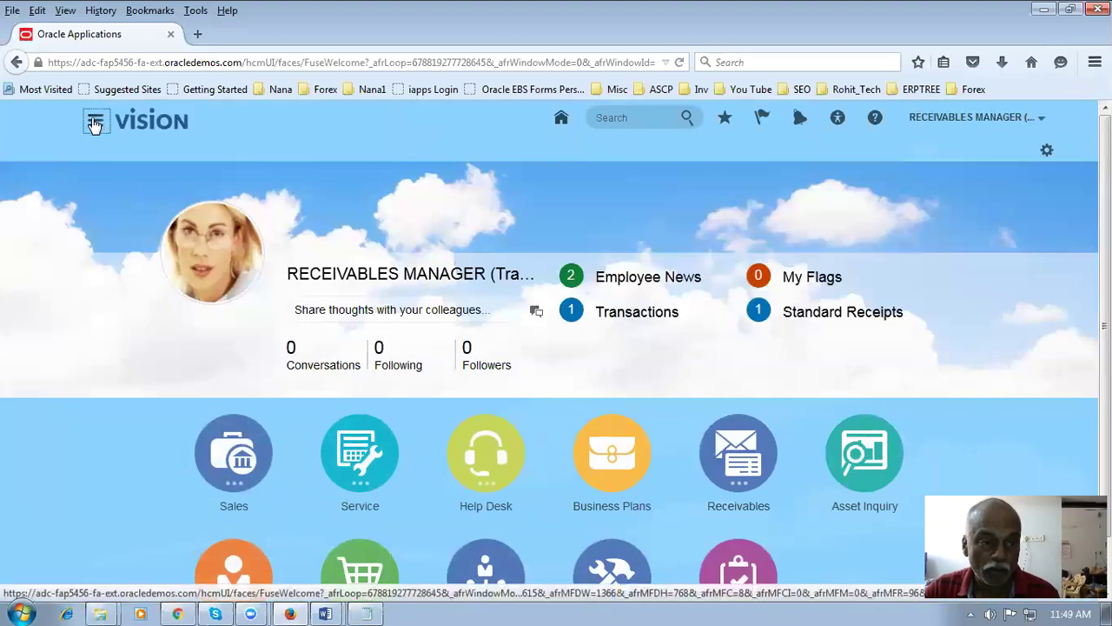
- In Scheduled Processes, schedule a new process, searching import%auto% and choosing Import AutoInvoice
{"action": "key", "text": "Return"}
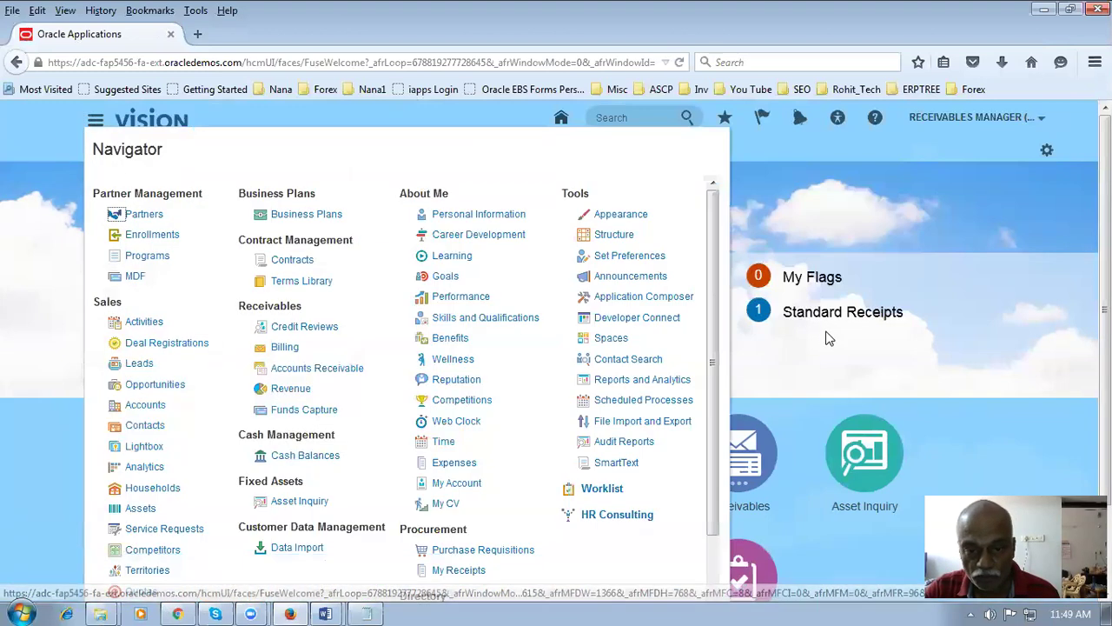
{"action": "left_click", "coordinate": [648, 401]}
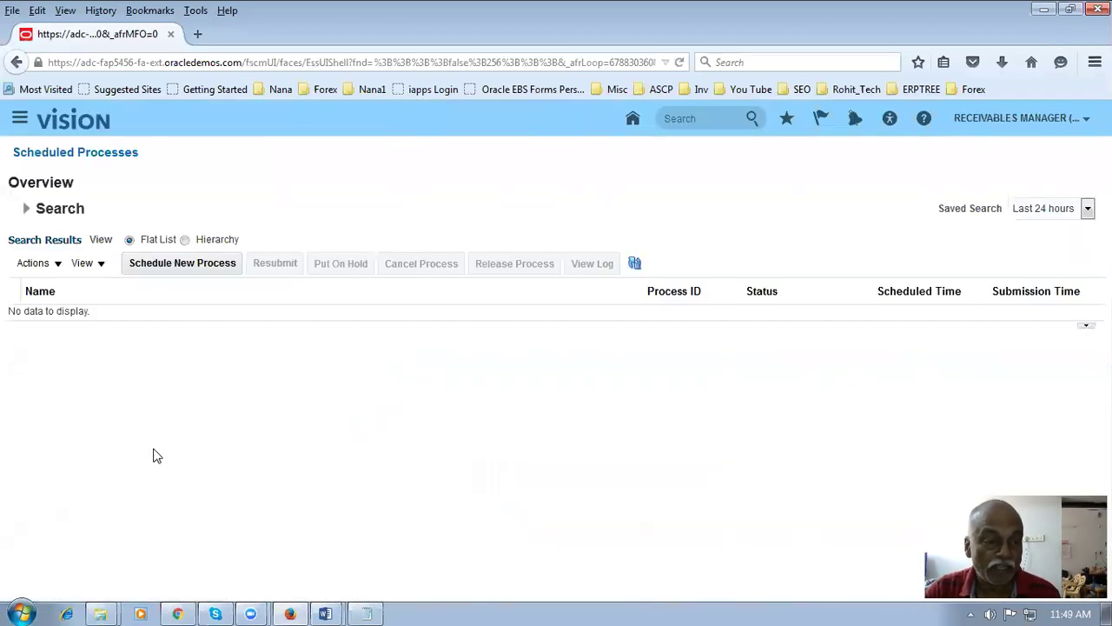
{"action": "left_click", "coordinate": [187, 264]}
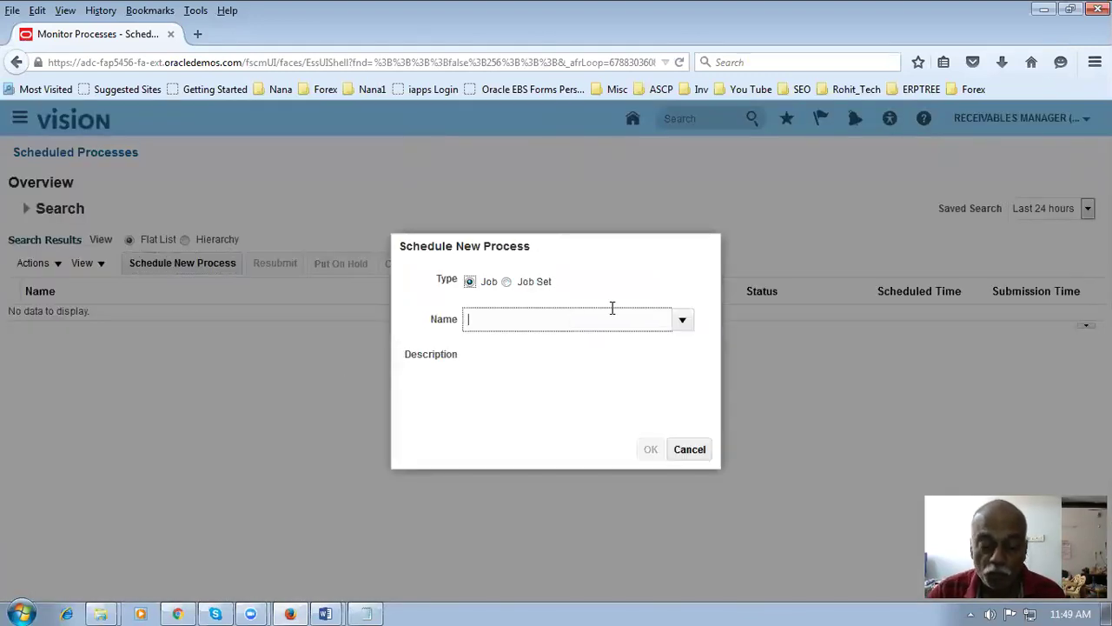
{"action": "type", "text": "import"}
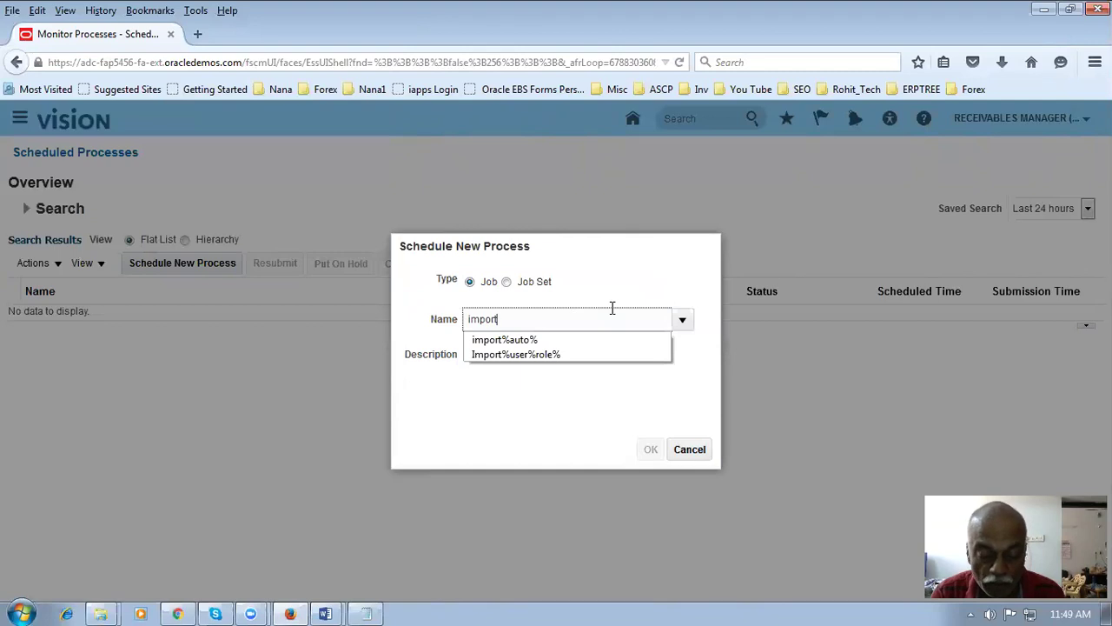
{"action": "type", "text": "%auto%"}
{"action": "key", "text": "Tab"}
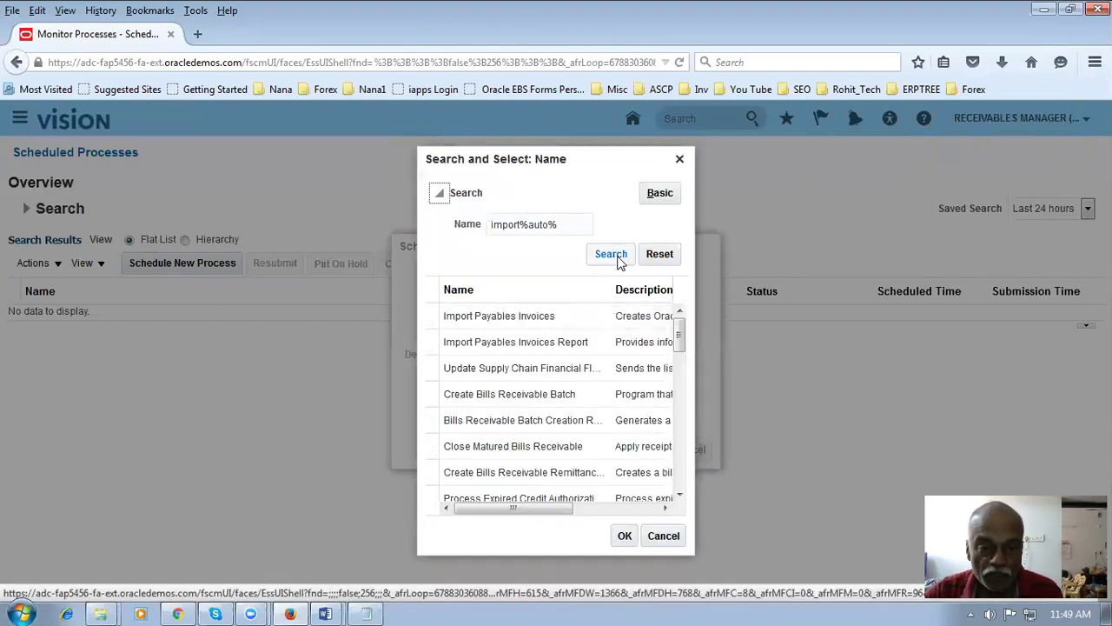
{"action": "left_click", "coordinate": [617, 256]}
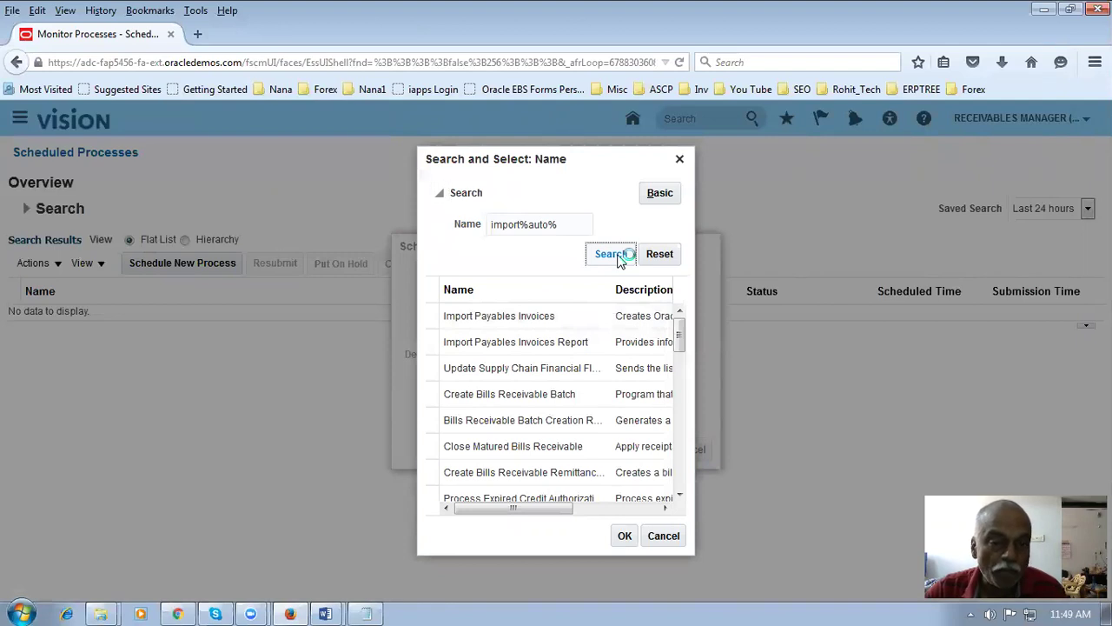
{"action": "left_click", "coordinate": [537, 323]}
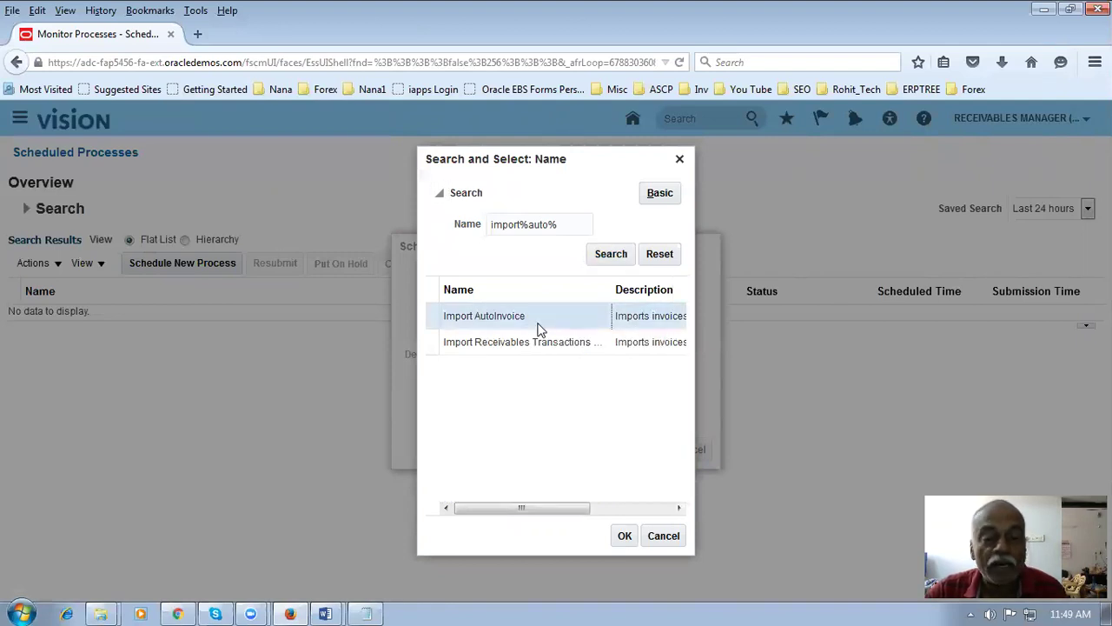
{"action": "left_click", "coordinate": [624, 537]}
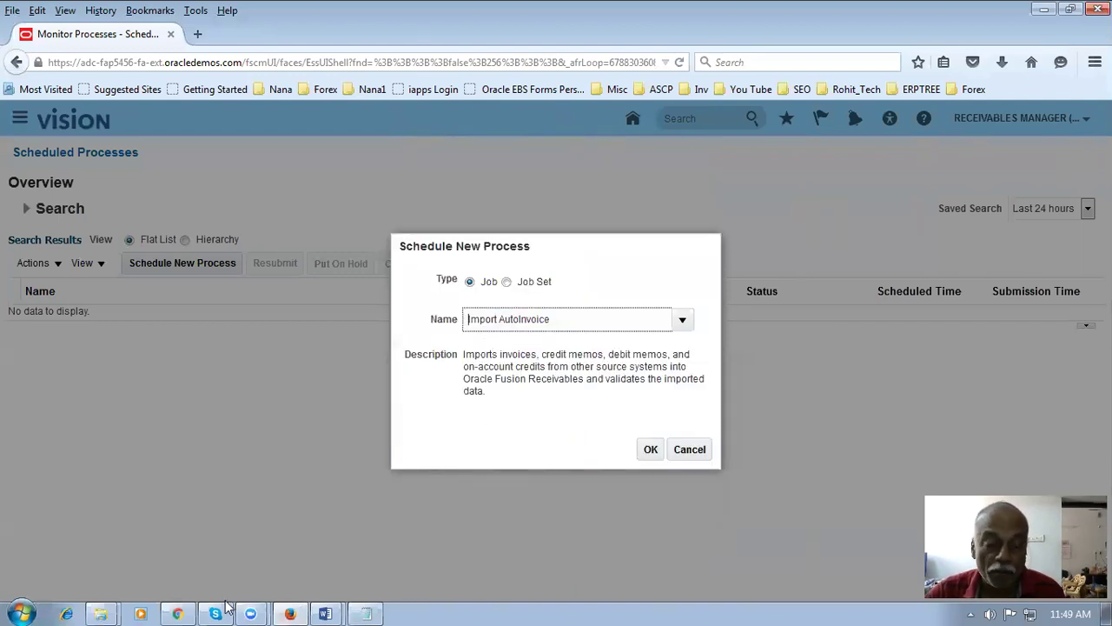
- Refresh order 90387 in Chrome to confirm its a00_b2b_buy line shows Awaiting Billing
{"action": "left_click", "coordinate": [177, 614]}
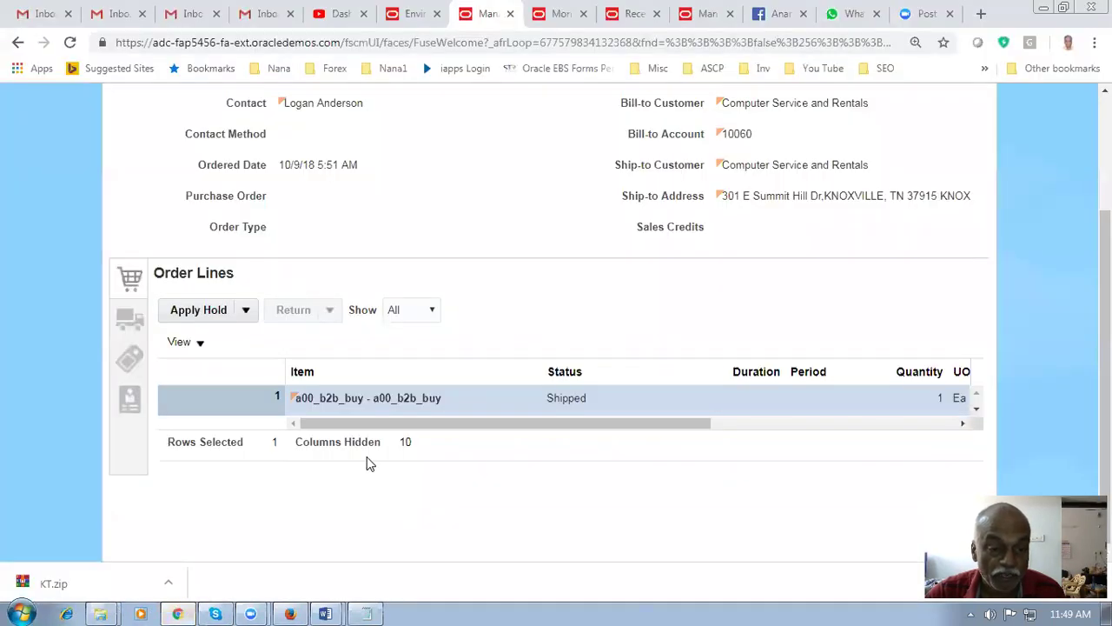
{"action": "left_click", "coordinate": [912, 152]}
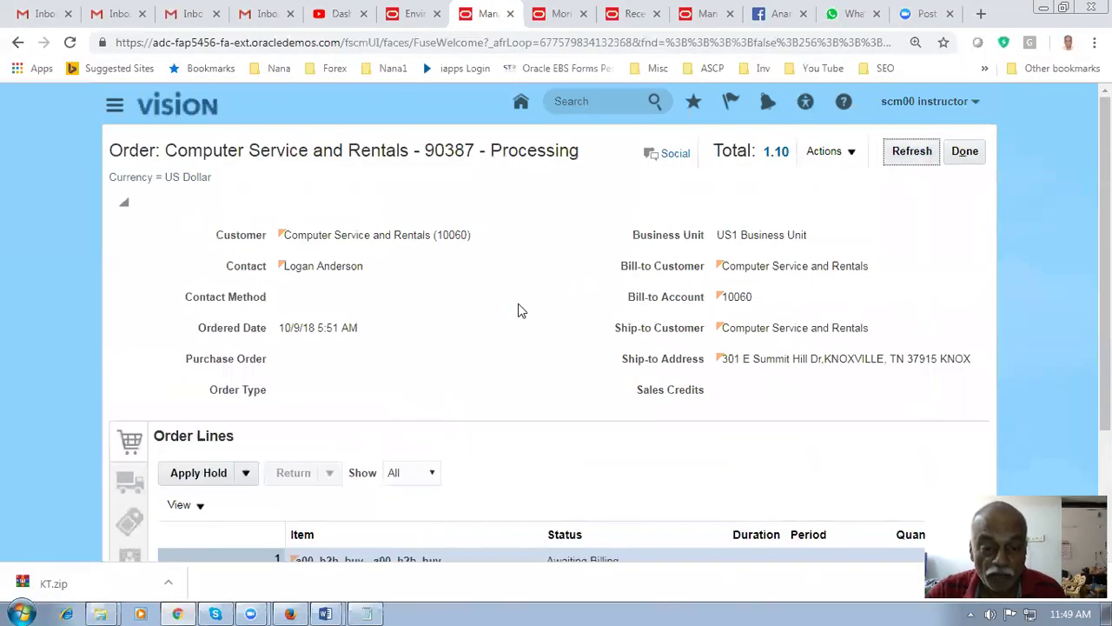
{"action": "scroll", "coordinate": [539, 373], "scroll_direction": "down", "scroll_amount": 1}
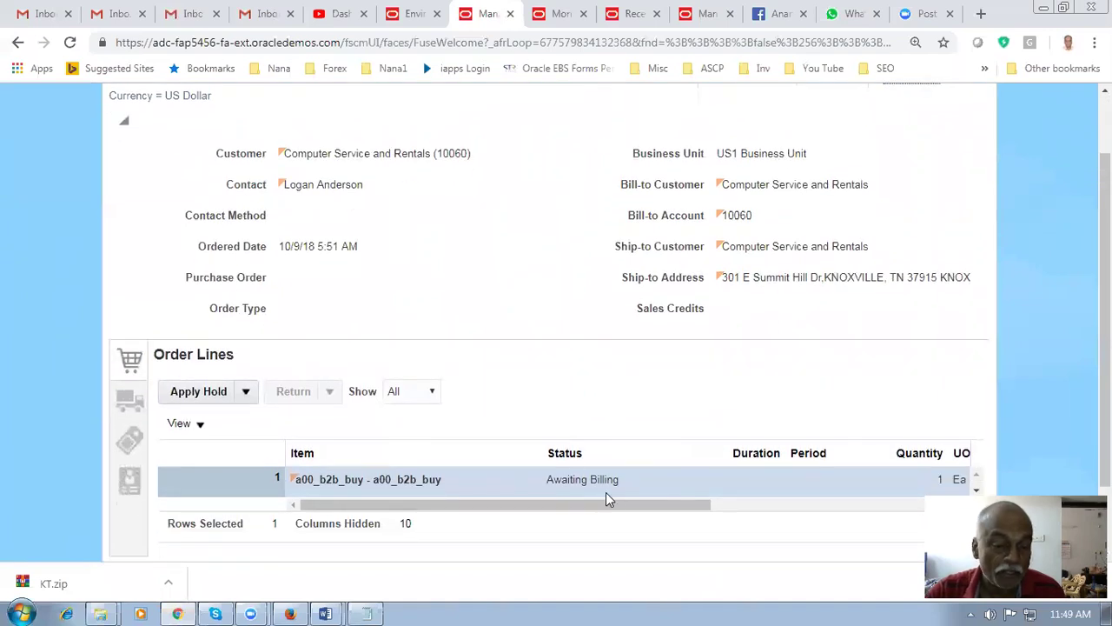
- Confirm the Import AutoInvoice job and set its transaction source to Distributed Order Orchestration
{"action": "left_click", "coordinate": [295, 610]}
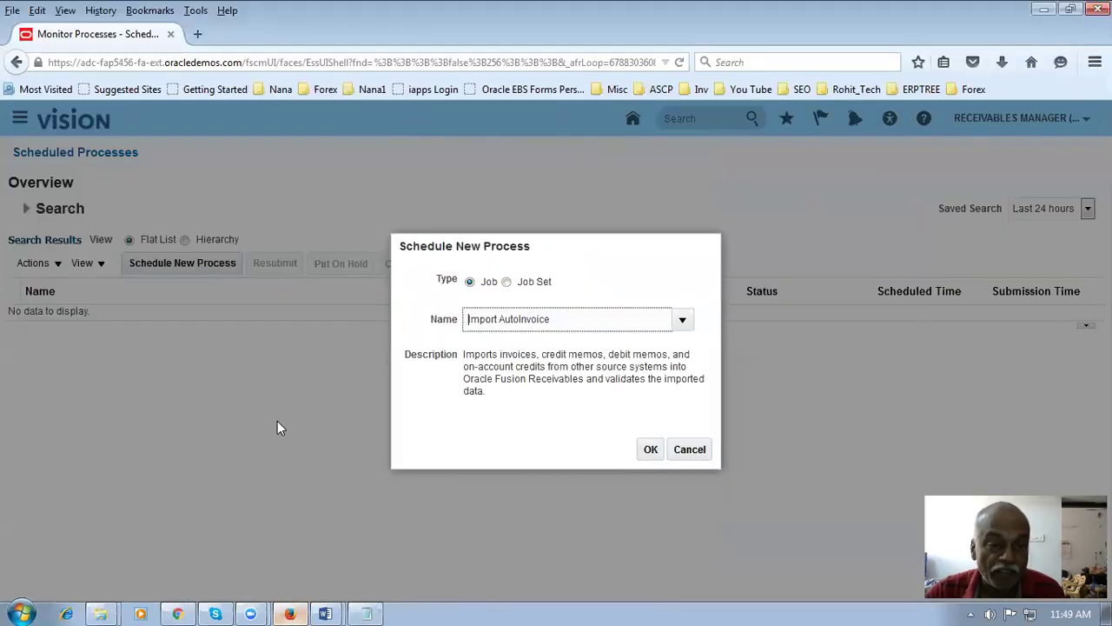
{"action": "left_click", "coordinate": [651, 449]}
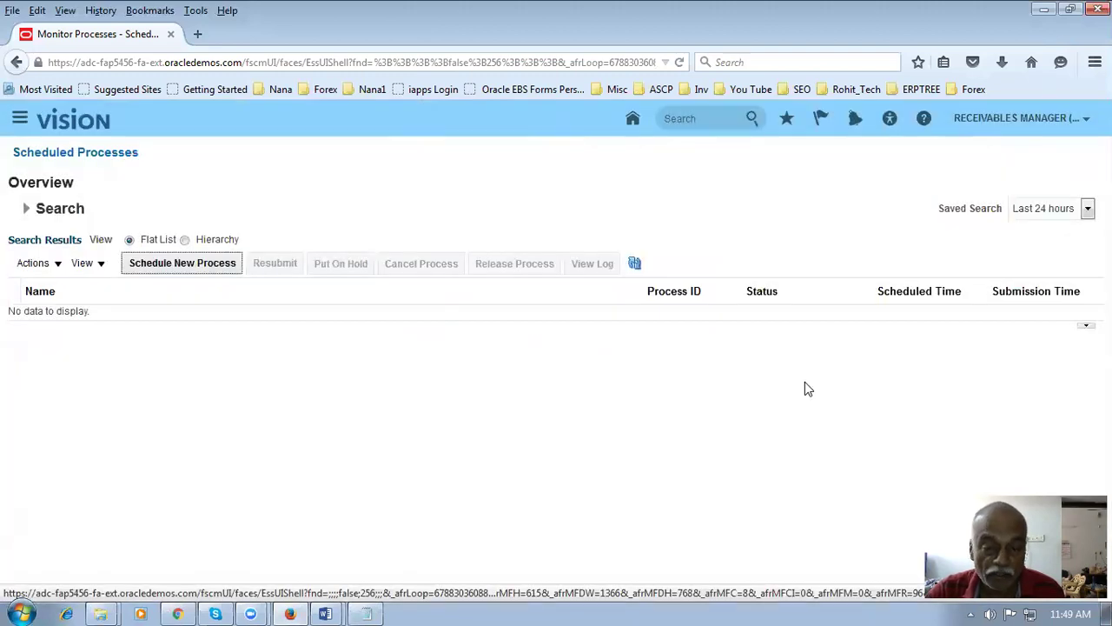
{"action": "scroll", "coordinate": [803, 383], "scroll_direction": "down", "scroll_amount": 2}
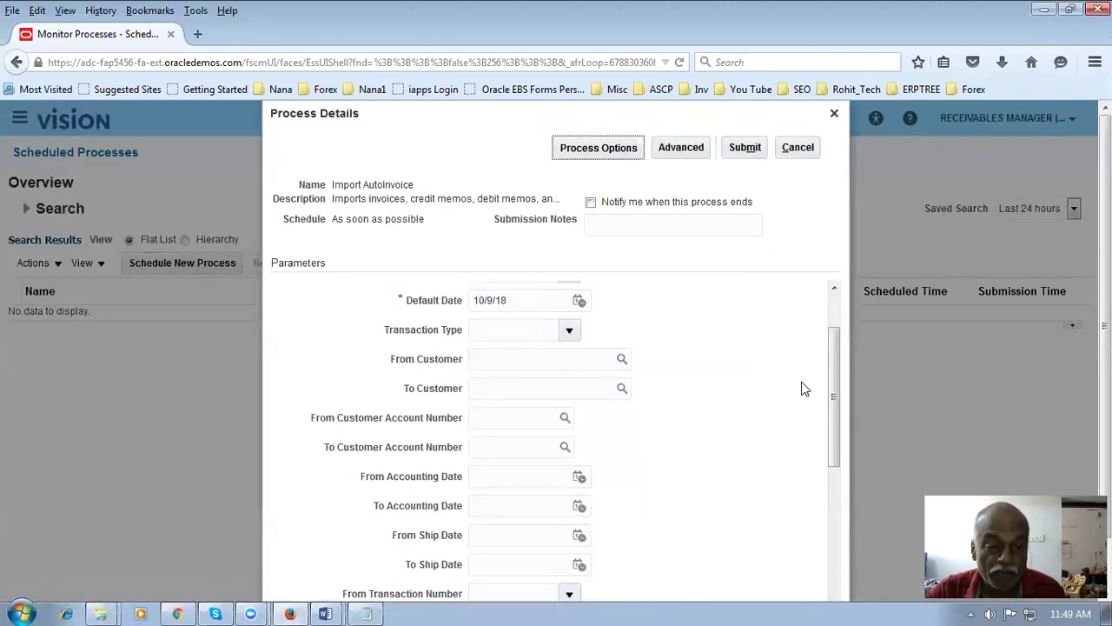
{"action": "scroll", "coordinate": [802, 388], "scroll_direction": "up", "scroll_amount": 2}
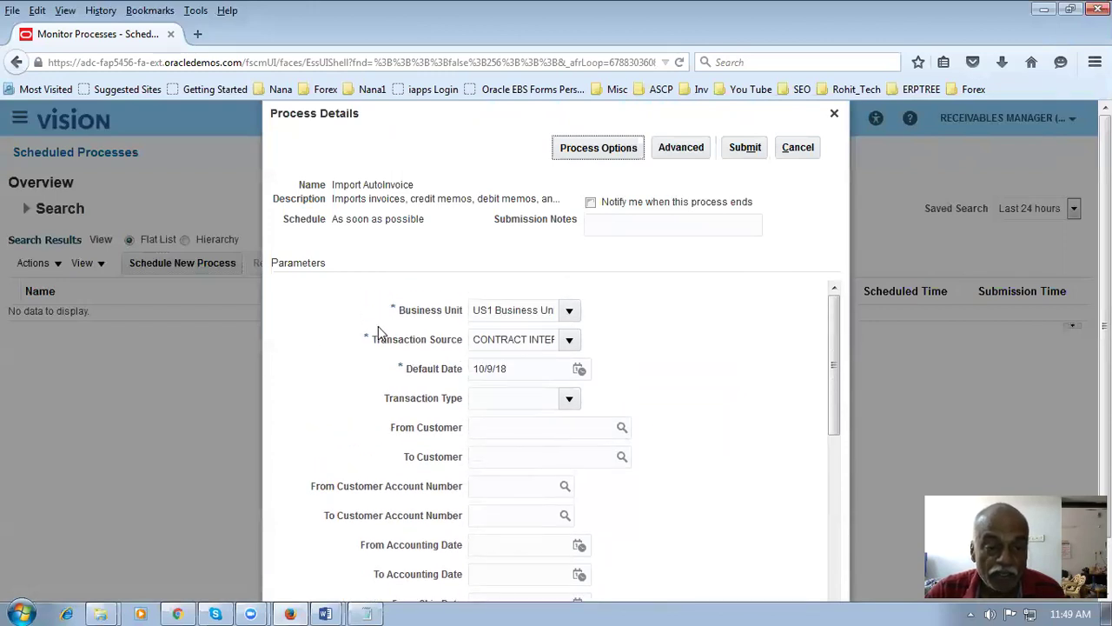
{"action": "left_click", "coordinate": [569, 339]}
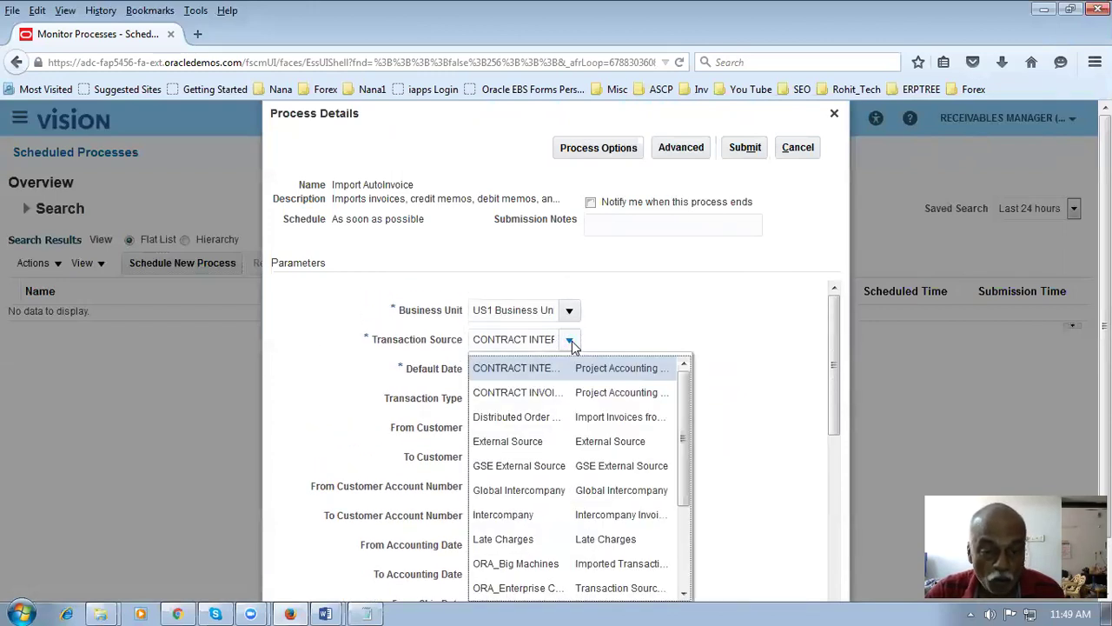
{"action": "left_click", "coordinate": [536, 418]}
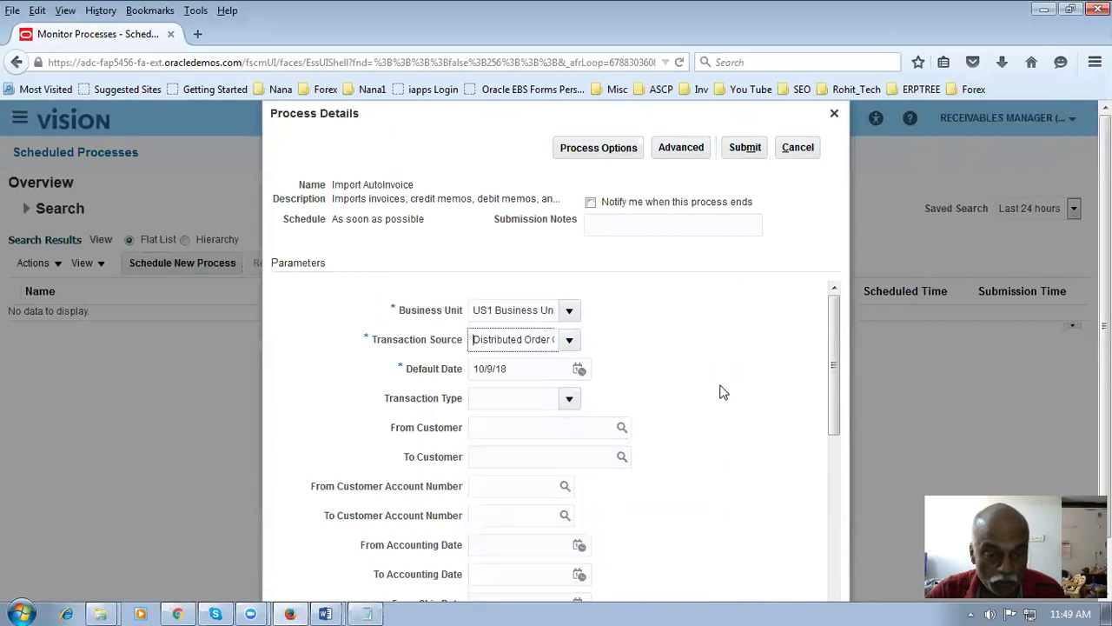
- Enter 90387 as From and To Sales Order Number and submit the process
{"action": "scroll", "coordinate": [730, 395], "scroll_direction": "down", "scroll_amount": 4}
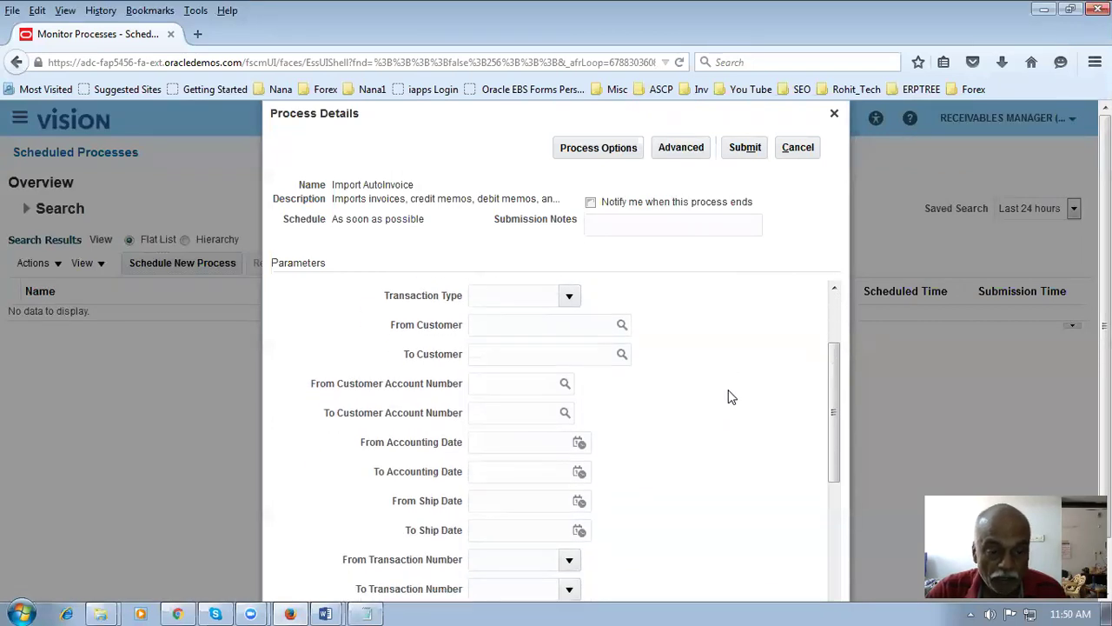
{"action": "scroll", "coordinate": [730, 395], "scroll_direction": "down", "scroll_amount": 1}
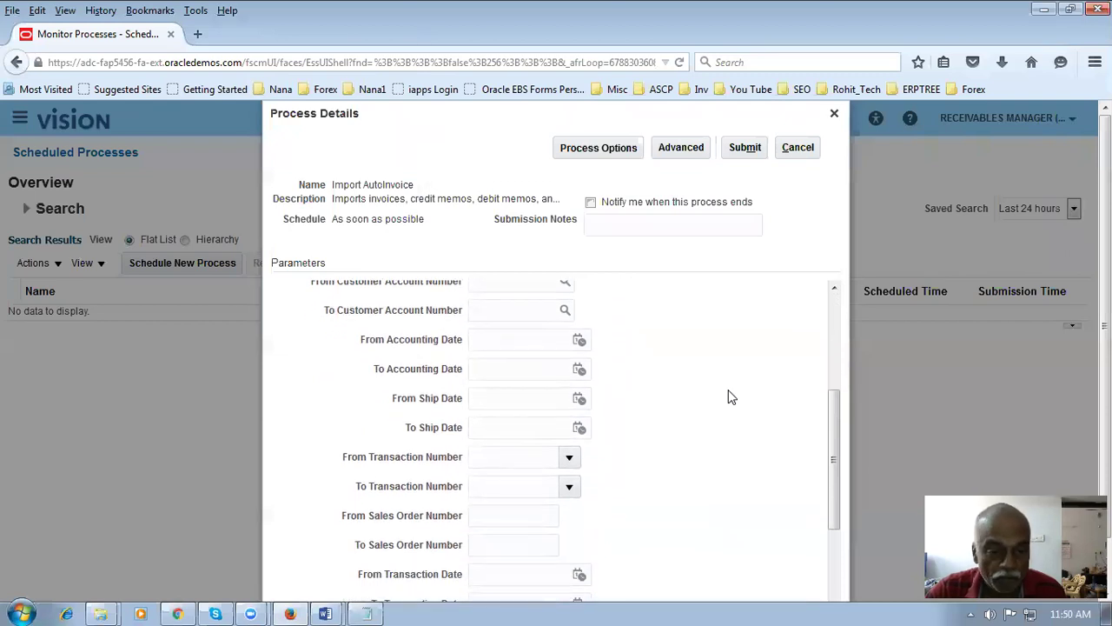
{"action": "scroll", "coordinate": [729, 397], "scroll_direction": "down", "scroll_amount": 2}
{"action": "left_click", "coordinate": [502, 447]}
{"action": "left_click", "coordinate": [366, 612]}
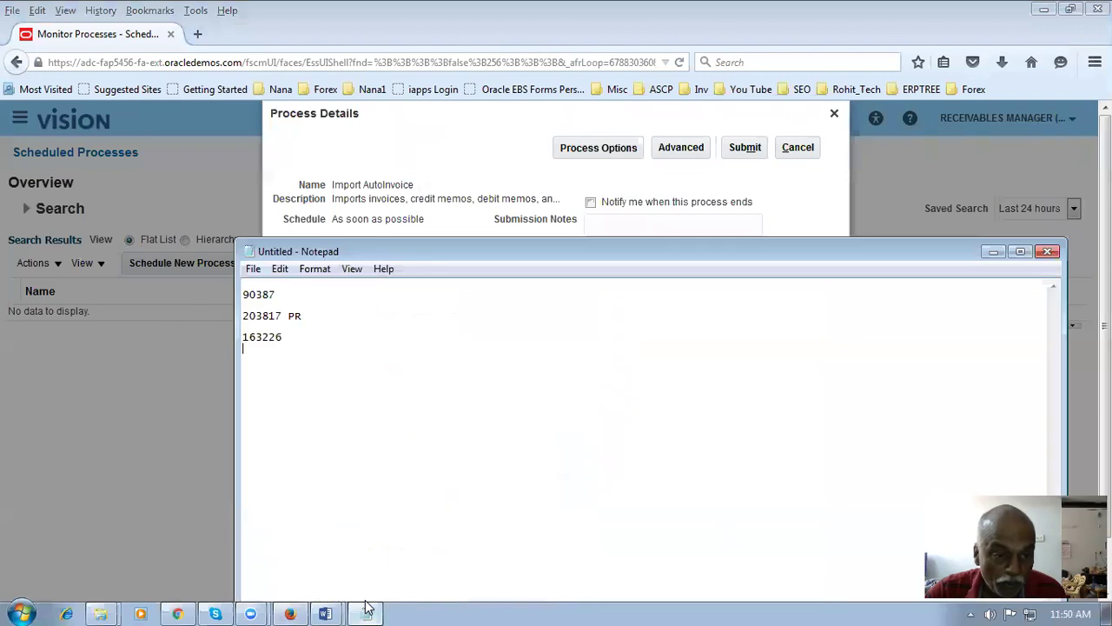
{"action": "left_click", "coordinate": [366, 612]}
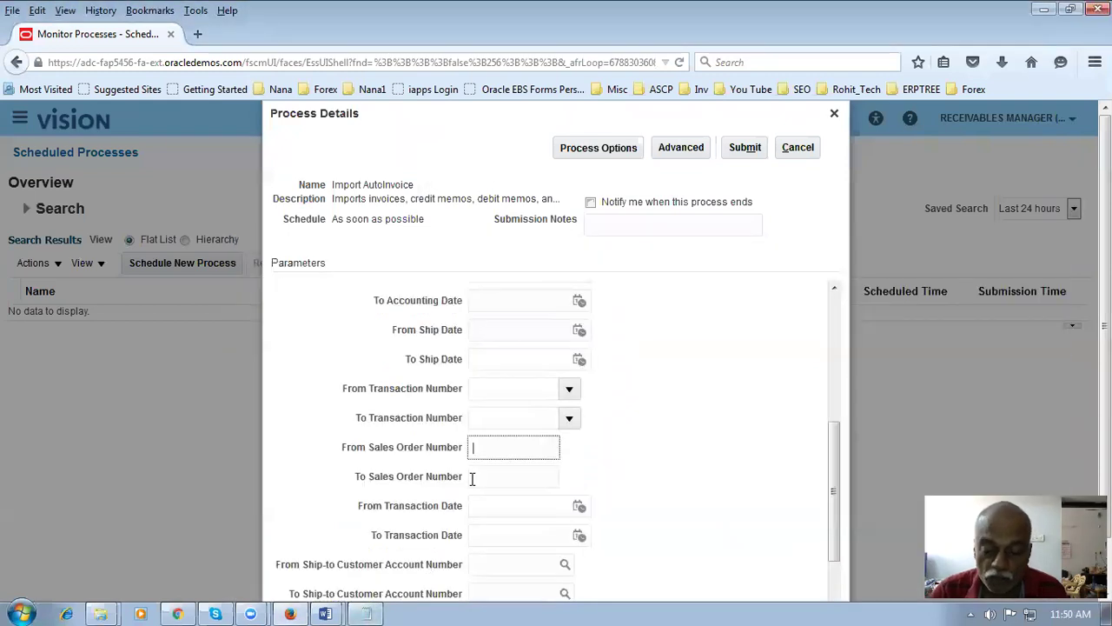
{"action": "type", "text": "90387"}
{"action": "left_click", "coordinate": [472, 479]}
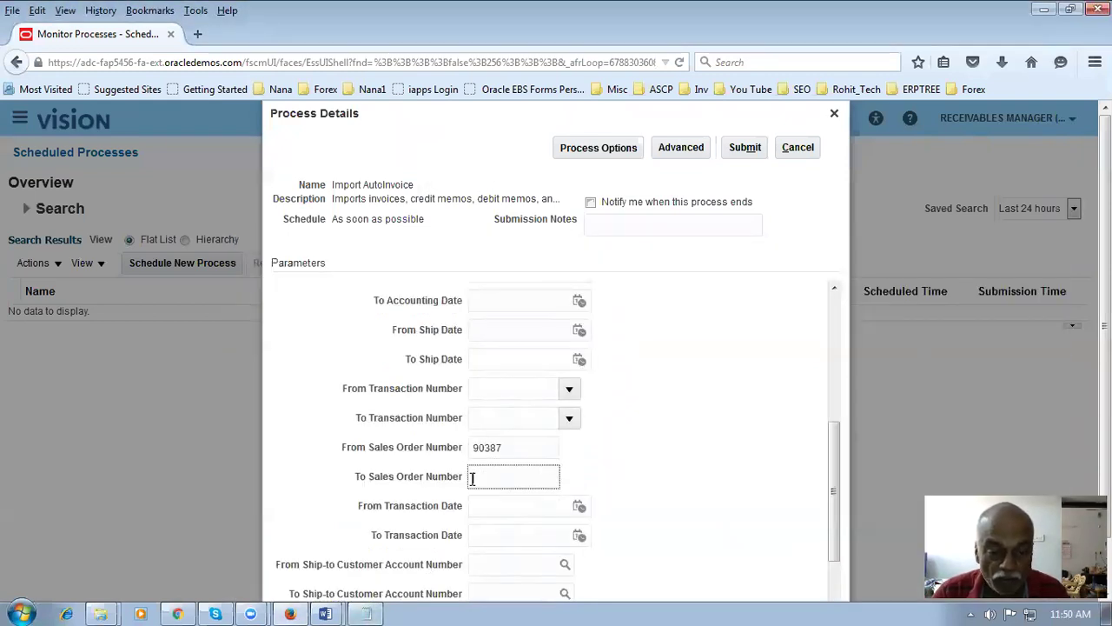
{"action": "key", "text": "Tab"}
{"action": "left_click", "coordinate": [752, 402]}
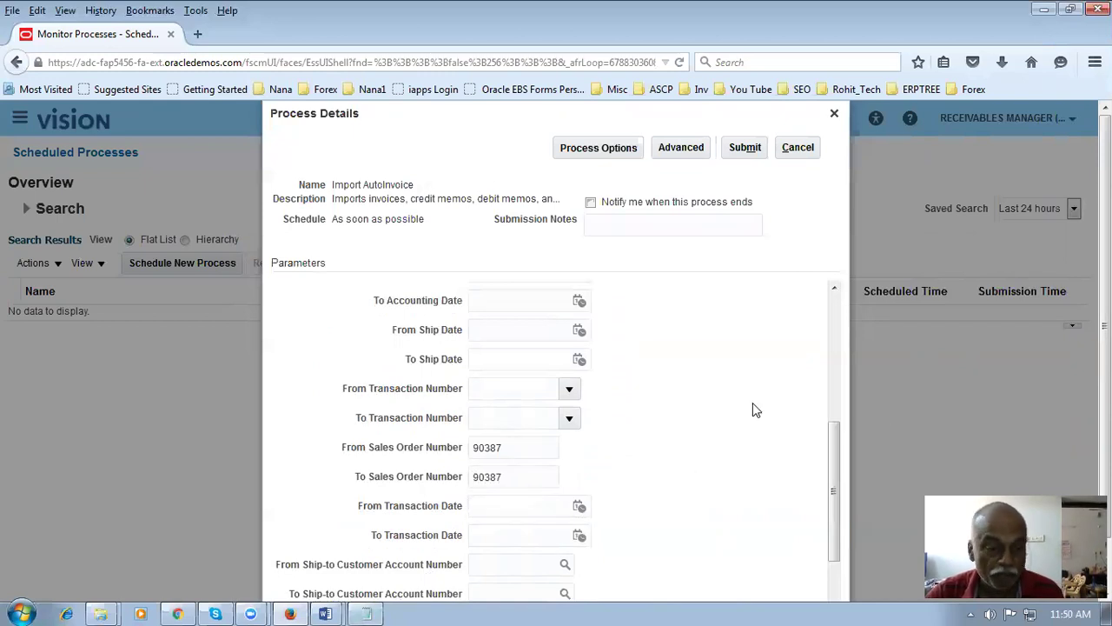
{"action": "left_click", "coordinate": [750, 151]}
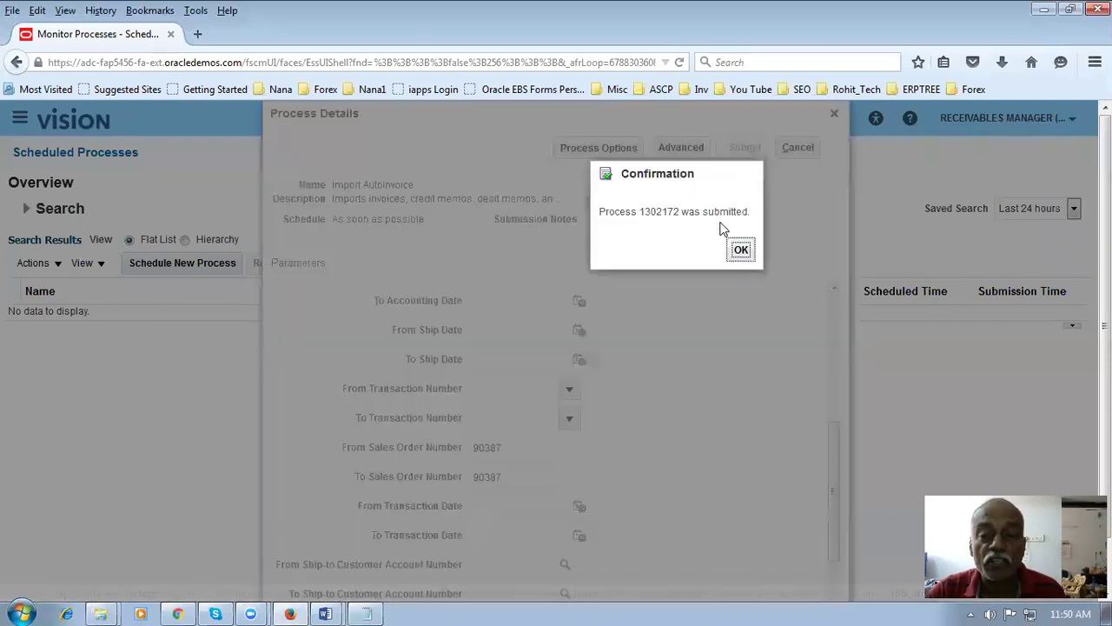
- Dismiss the confirmation and refresh until process 1302172 moves from Wait to Running
{"action": "left_click", "coordinate": [740, 250]}
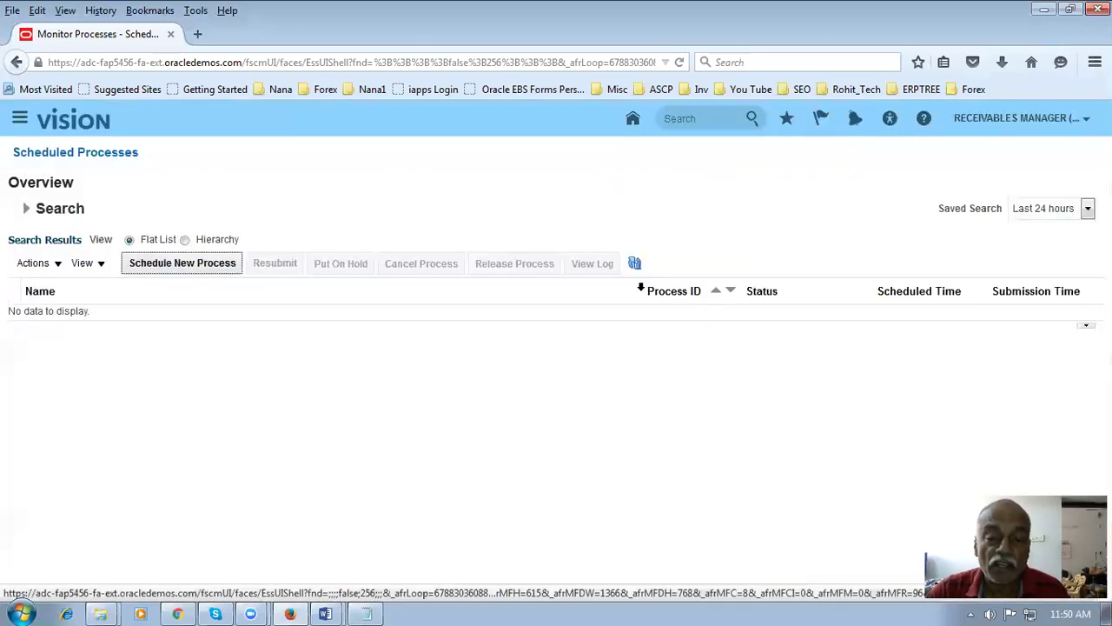
{"action": "left_click", "coordinate": [636, 264]}
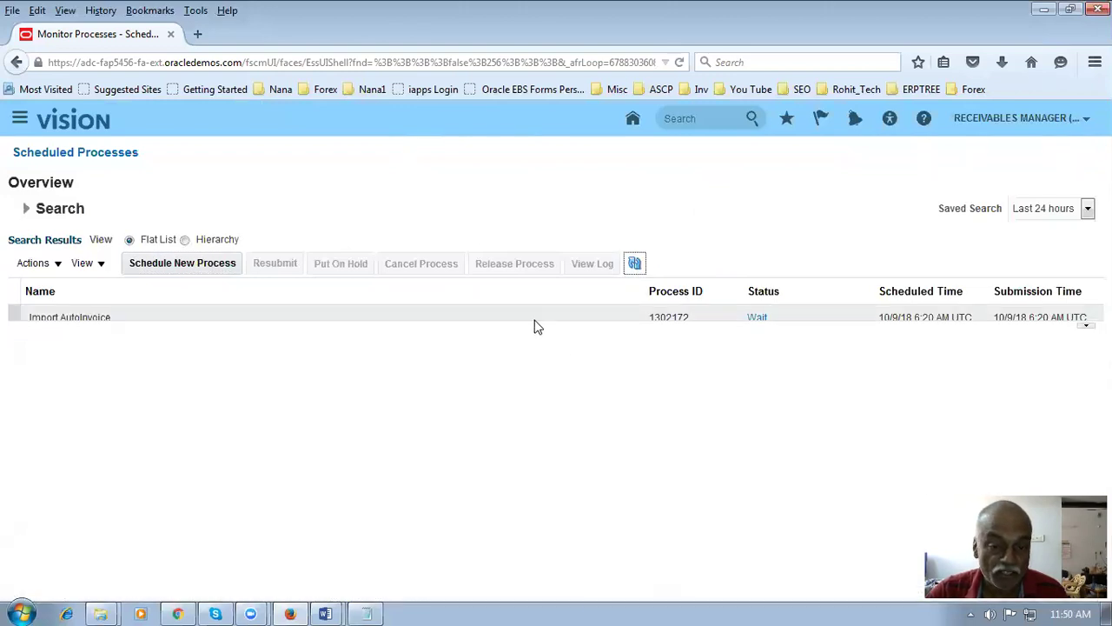
{"action": "left_click_drag", "start_coordinate": [533, 324], "coordinate": [533, 364]}
{"action": "left_click", "coordinate": [635, 264]}
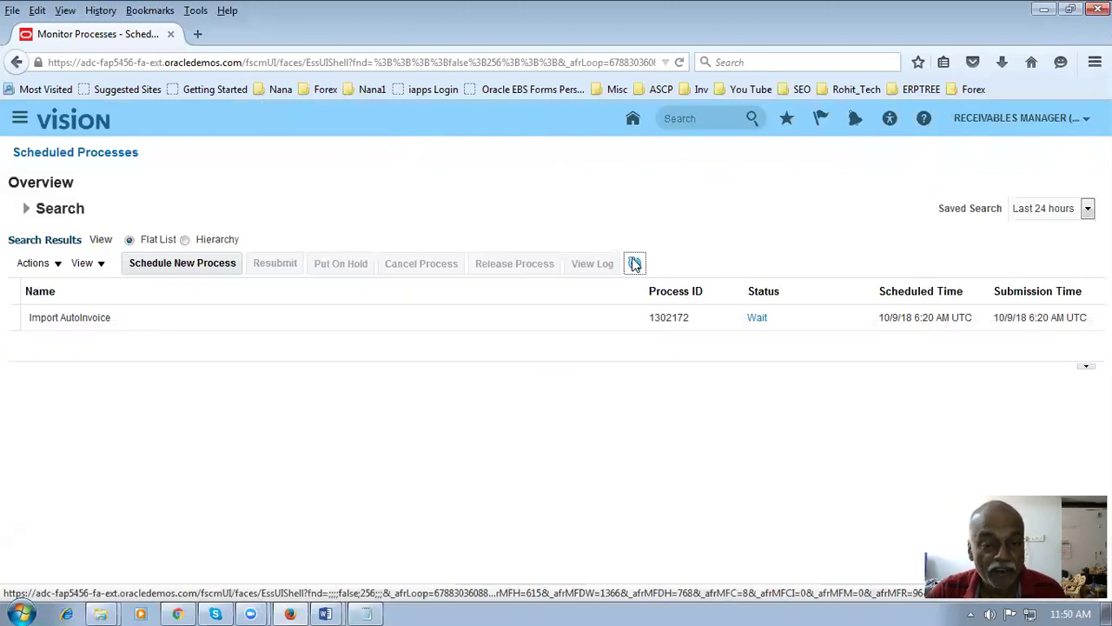
{"action": "left_click", "coordinate": [635, 264]}
{"action": "left_click", "coordinate": [635, 264]}
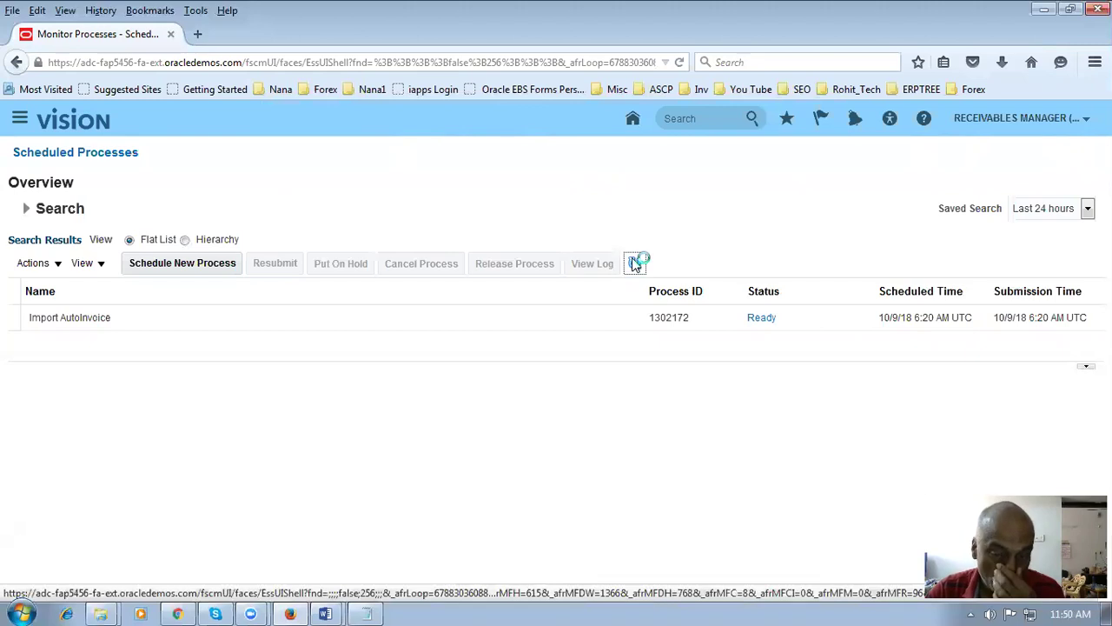
{"action": "left_click", "coordinate": [635, 264]}
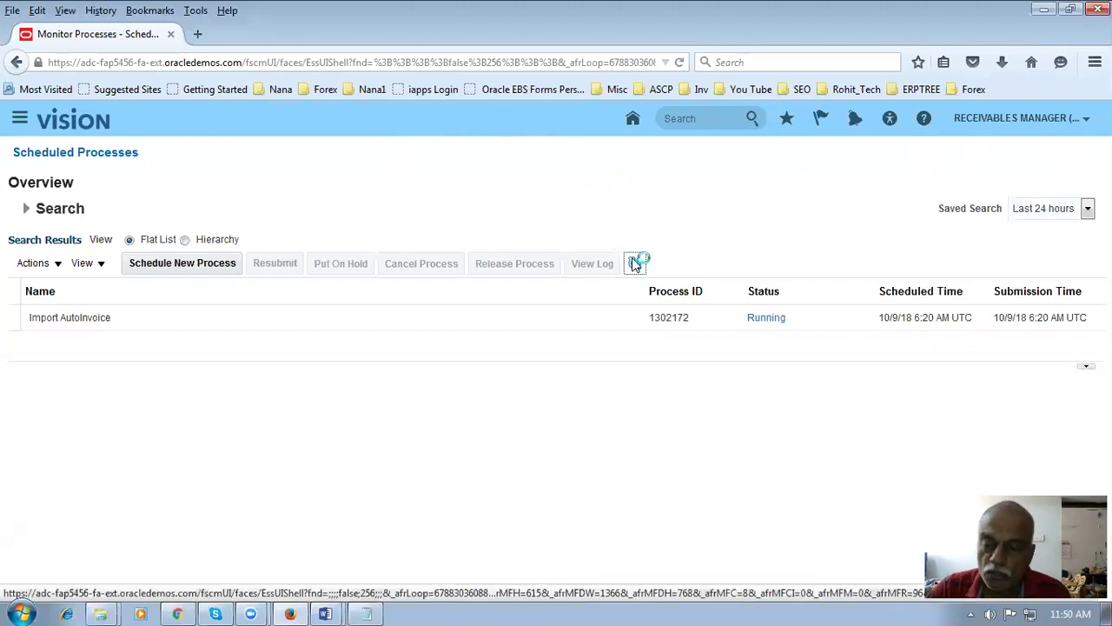
{"action": "left_click", "coordinate": [635, 264]}
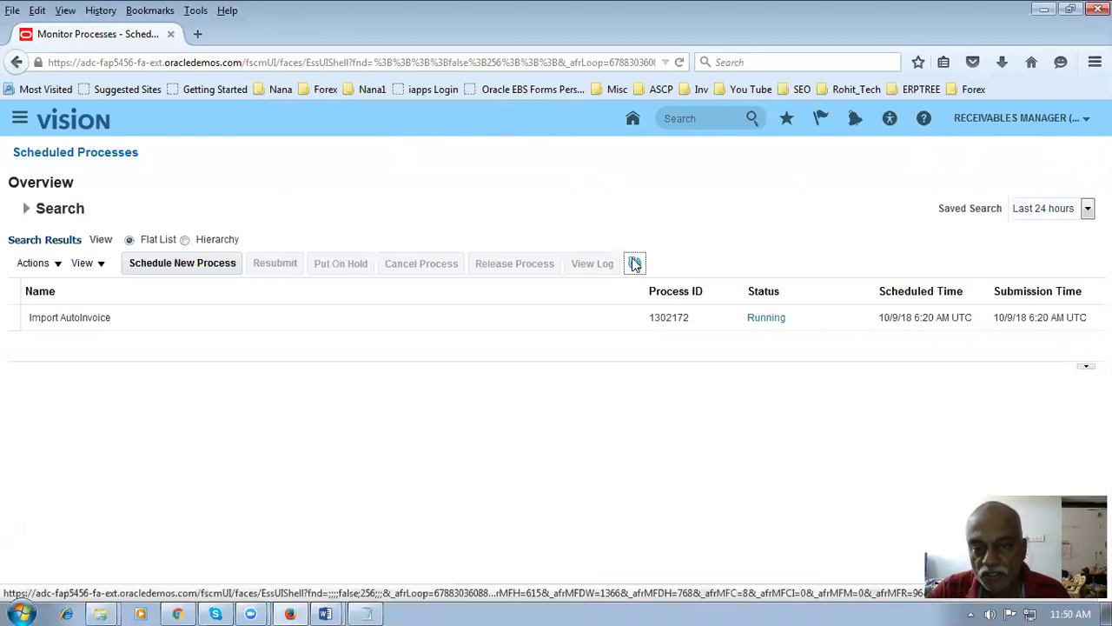
{"action": "left_click", "coordinate": [635, 265]}
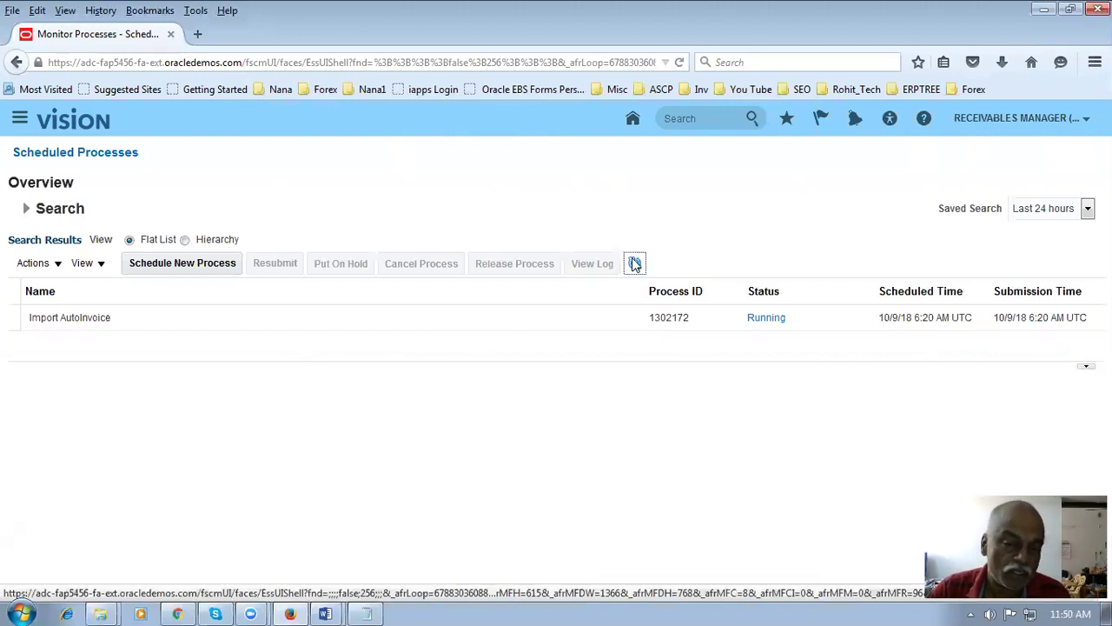
{"action": "left_click", "coordinate": [636, 264]}
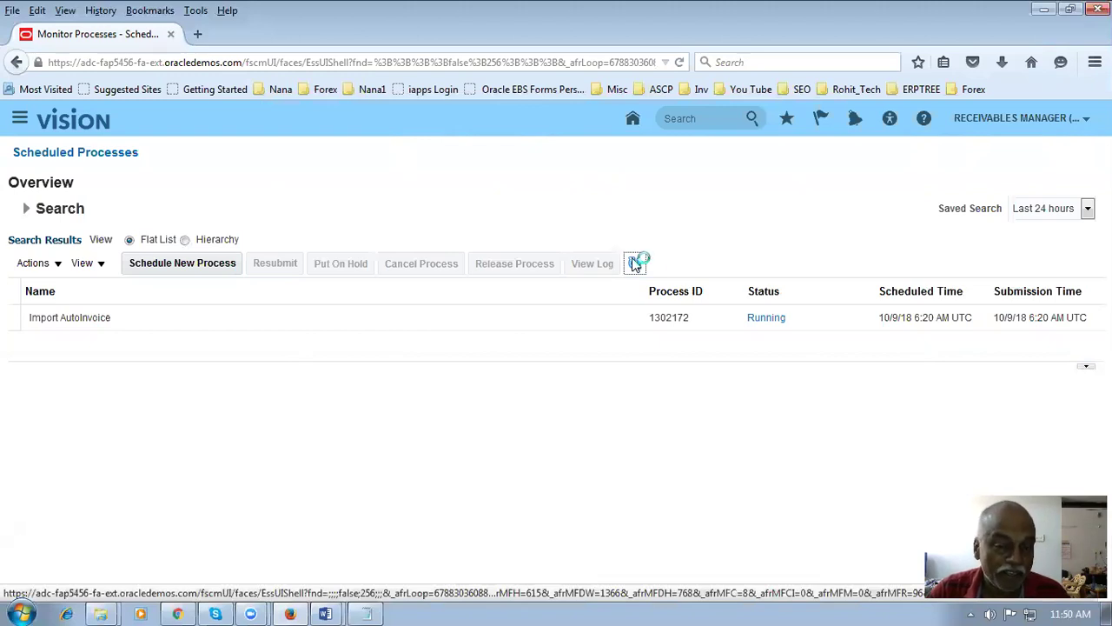
{"action": "left_click", "coordinate": [639, 269]}
{"action": "left_click", "coordinate": [639, 270]}
- Go to Receivables > Billing through the Navigator
{"action": "left_click", "coordinate": [20, 118]}
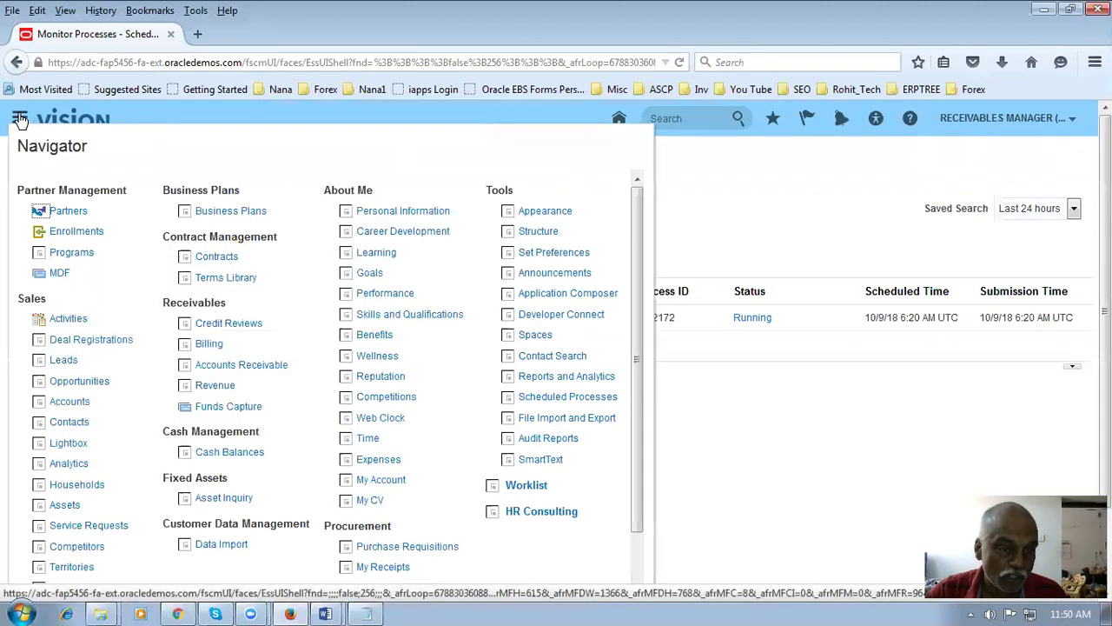
{"action": "left_click", "coordinate": [209, 344]}
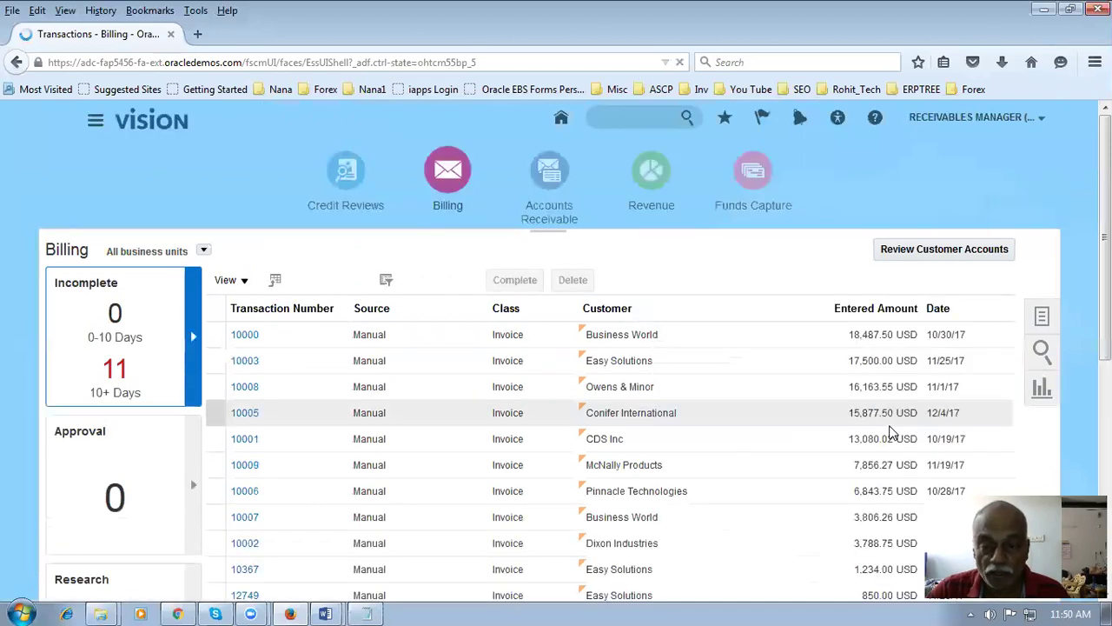
- Open Manage Transactions and enter 90387 as the Reference search value
{"action": "left_click", "coordinate": [1037, 318]}
{"action": "left_click", "coordinate": [986, 306]}
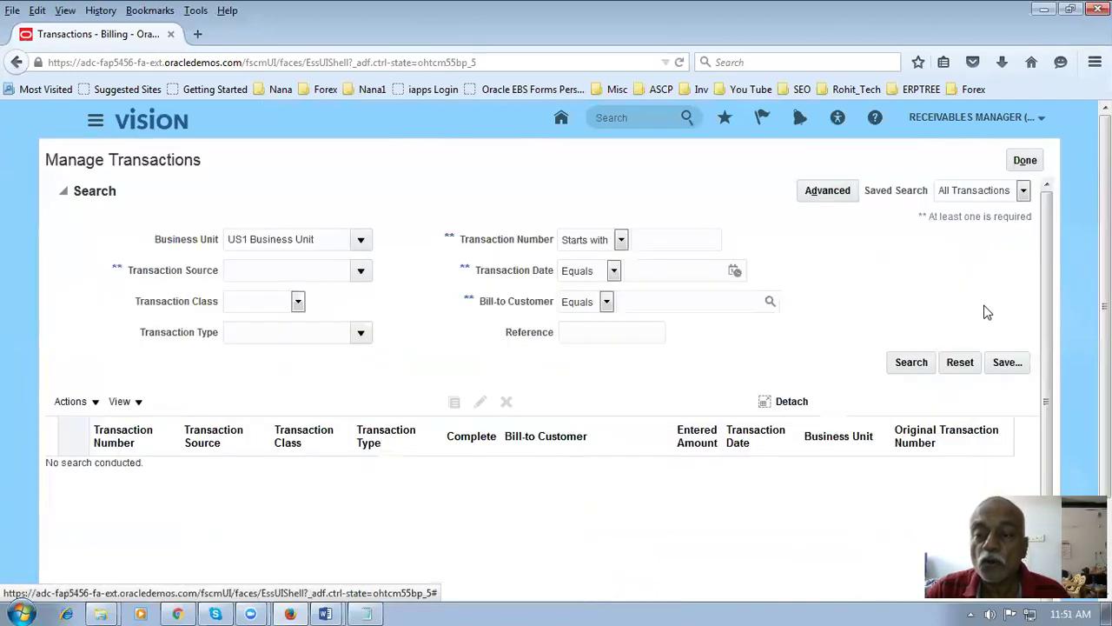
{"action": "left_click", "coordinate": [595, 332]}
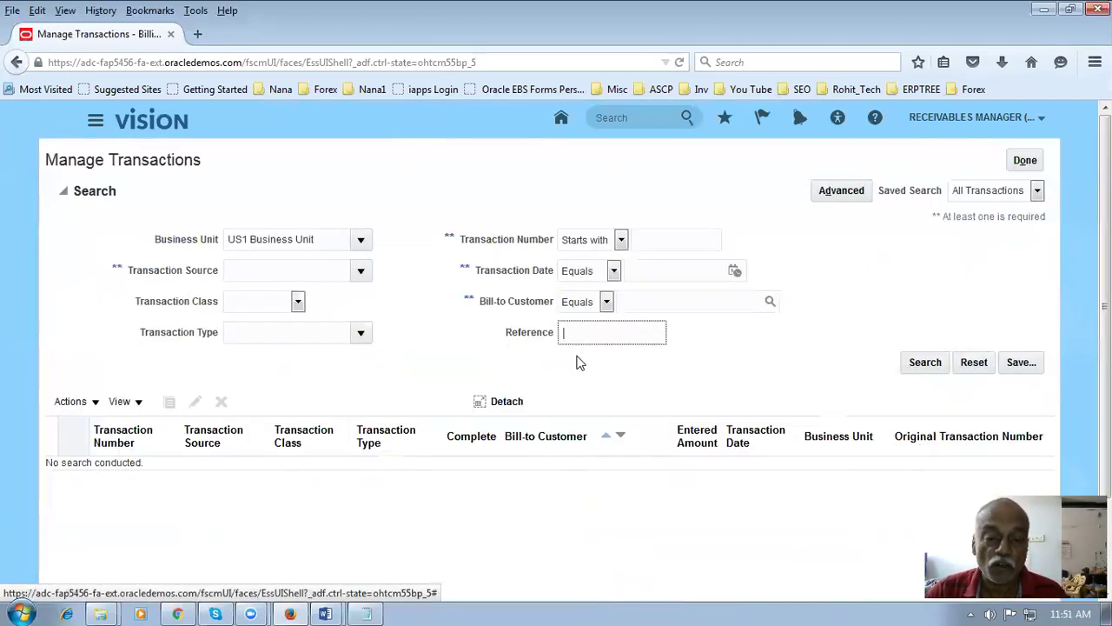
{"action": "left_click", "coordinate": [364, 608]}
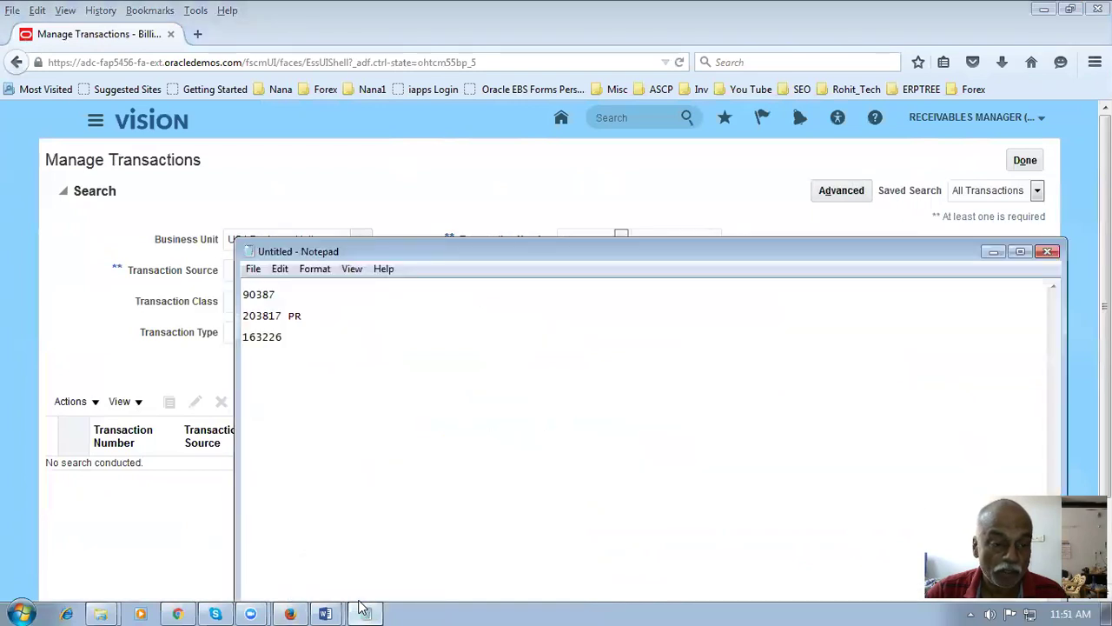
{"action": "left_click", "coordinate": [363, 608]}
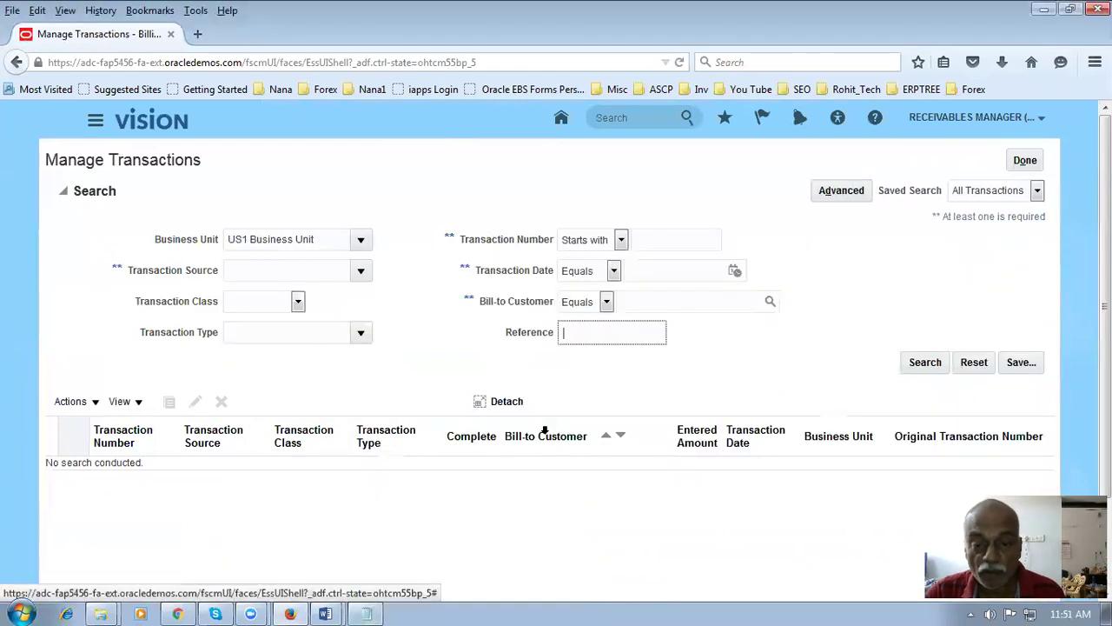
{"action": "type", "text": "90387"}
{"action": "key", "text": "Tab"}
- Search with source Distributed Order Orchestration and select invoice 84400 from the results
{"action": "left_click", "coordinate": [361, 272]}
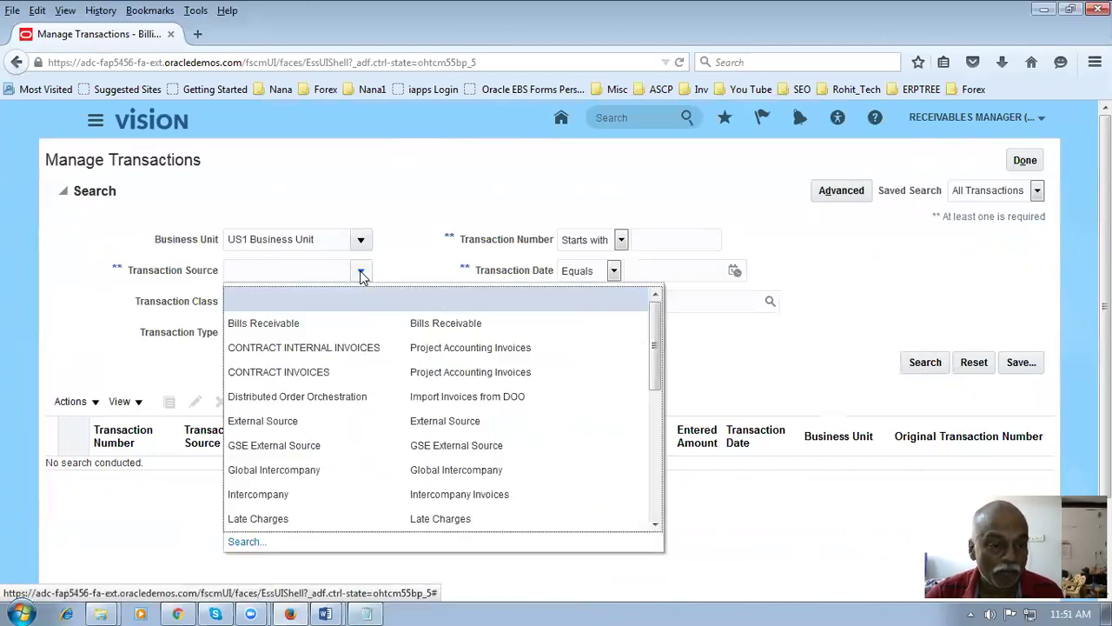
{"action": "left_click", "coordinate": [354, 402]}
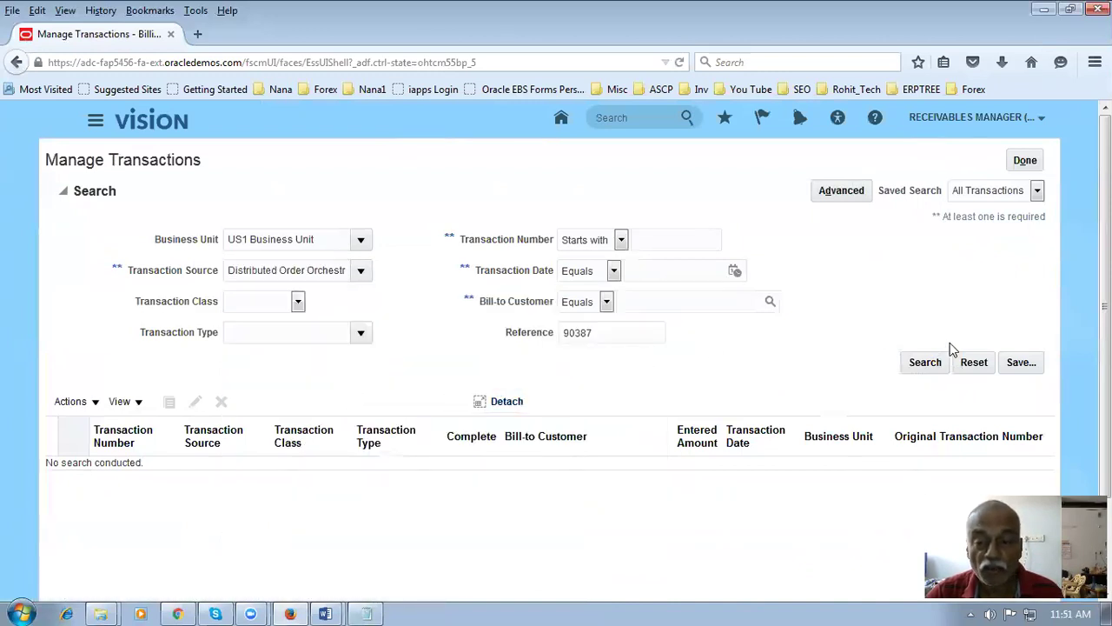
{"action": "left_click", "coordinate": [926, 362]}
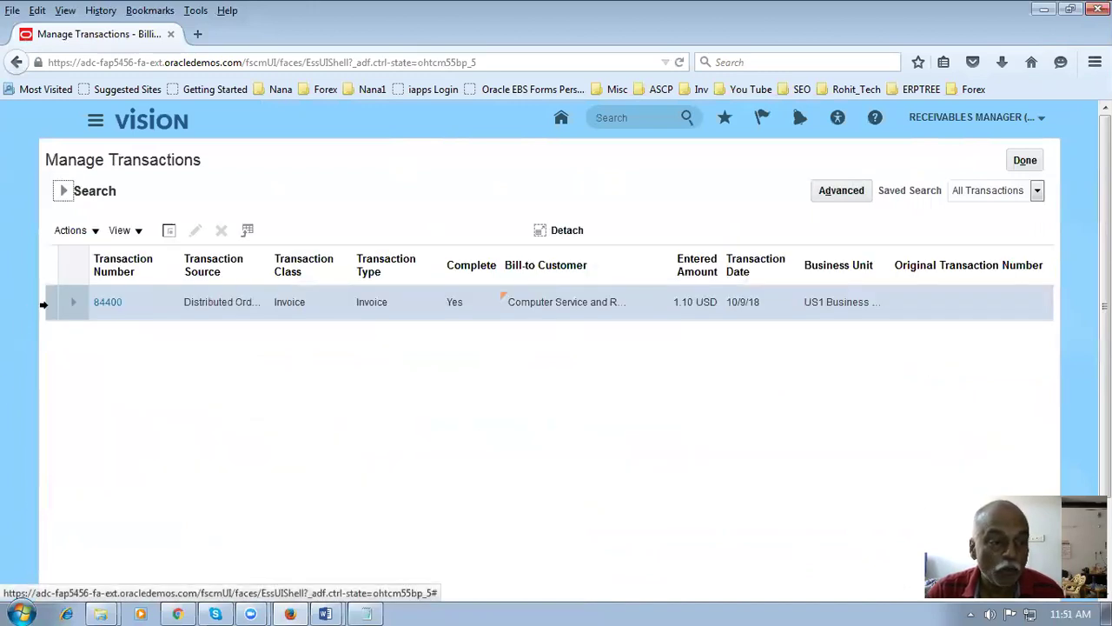
{"action": "left_click", "coordinate": [47, 305]}
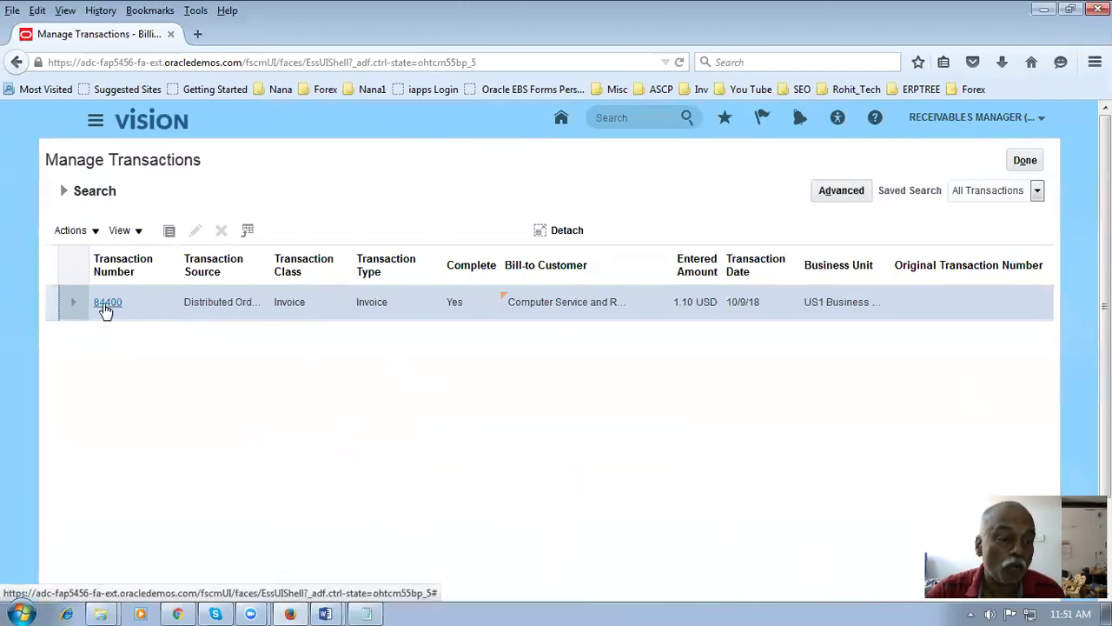
- Open invoice 84400's printed image, review the PDF, and close the preview
{"action": "left_click", "coordinate": [106, 304]}
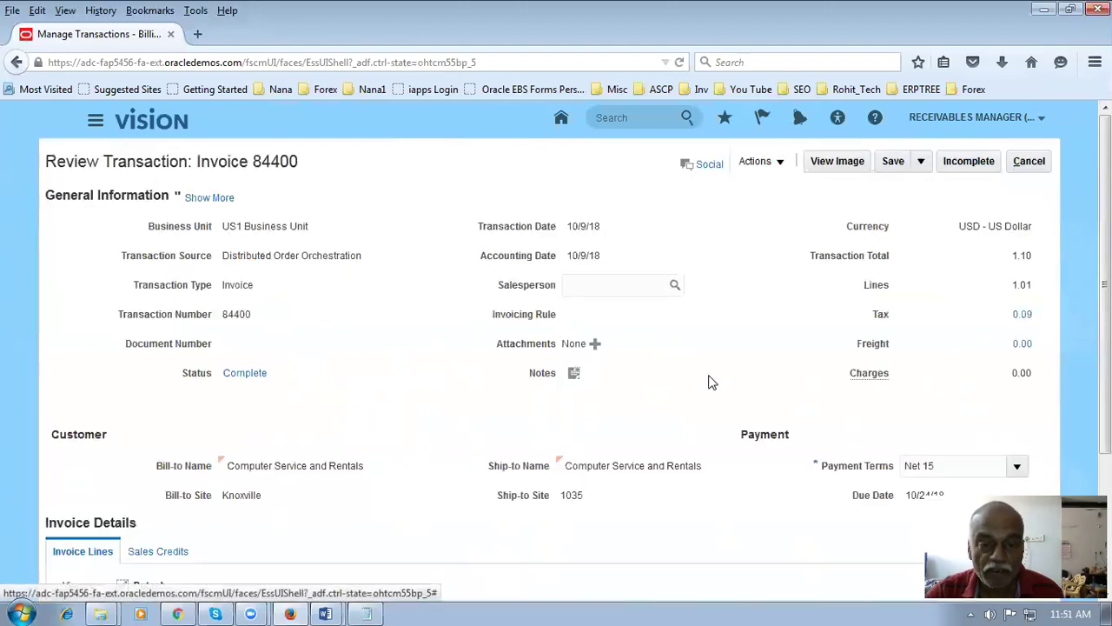
{"action": "left_click", "coordinate": [836, 160]}
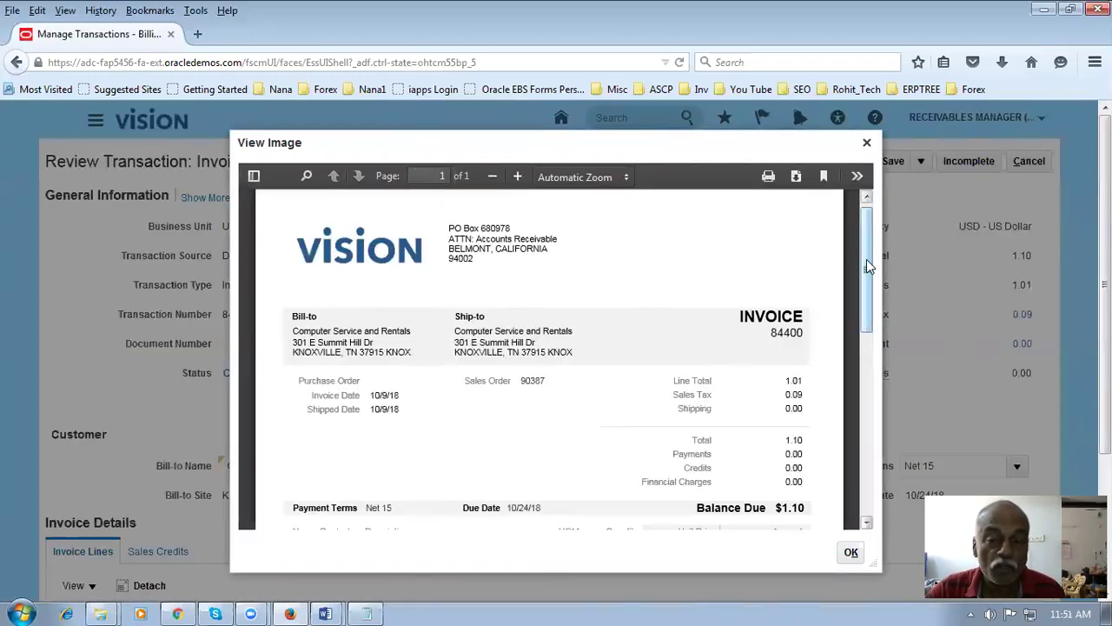
{"action": "left_click_drag", "start_coordinate": [866, 263], "coordinate": [869, 293]}
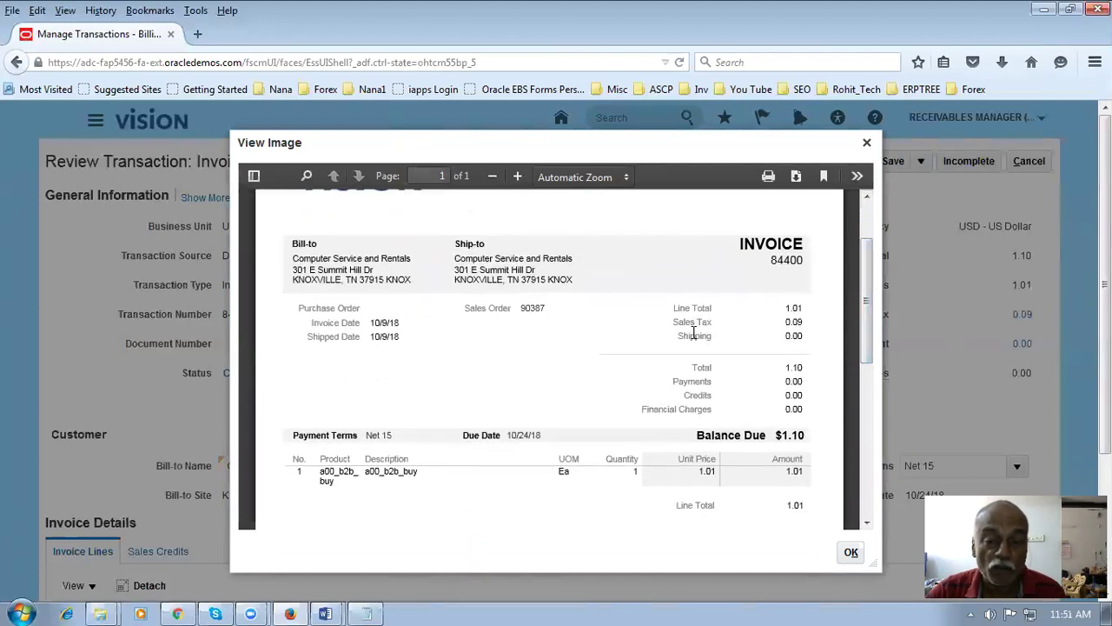
{"action": "left_click_drag", "start_coordinate": [869, 349], "coordinate": [883, 453]}
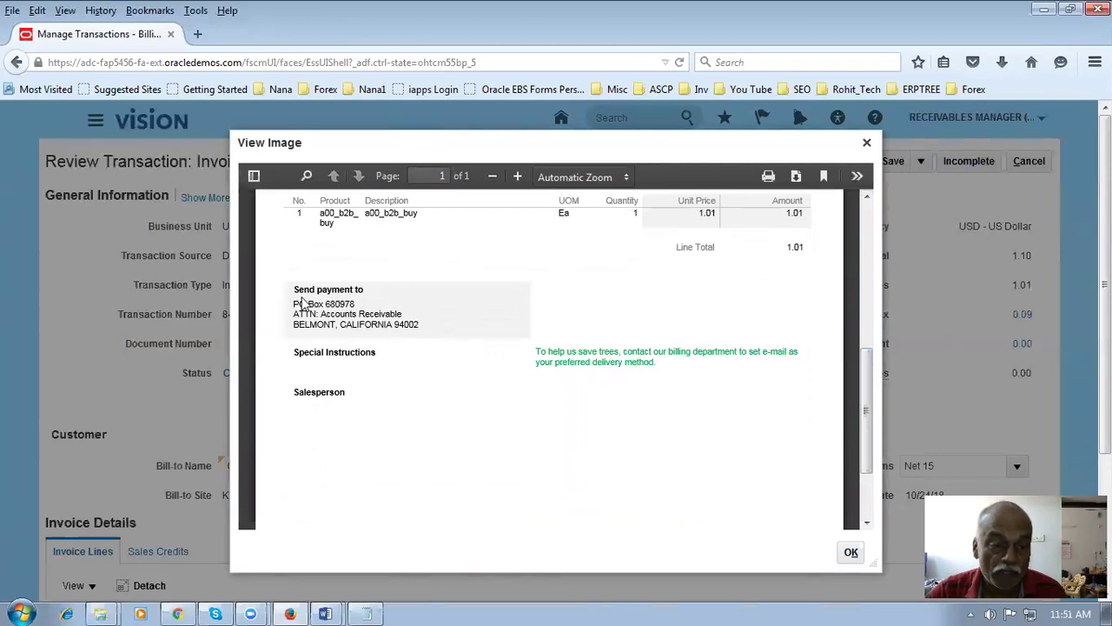
{"action": "left_click_drag", "start_coordinate": [296, 303], "coordinate": [369, 324]}
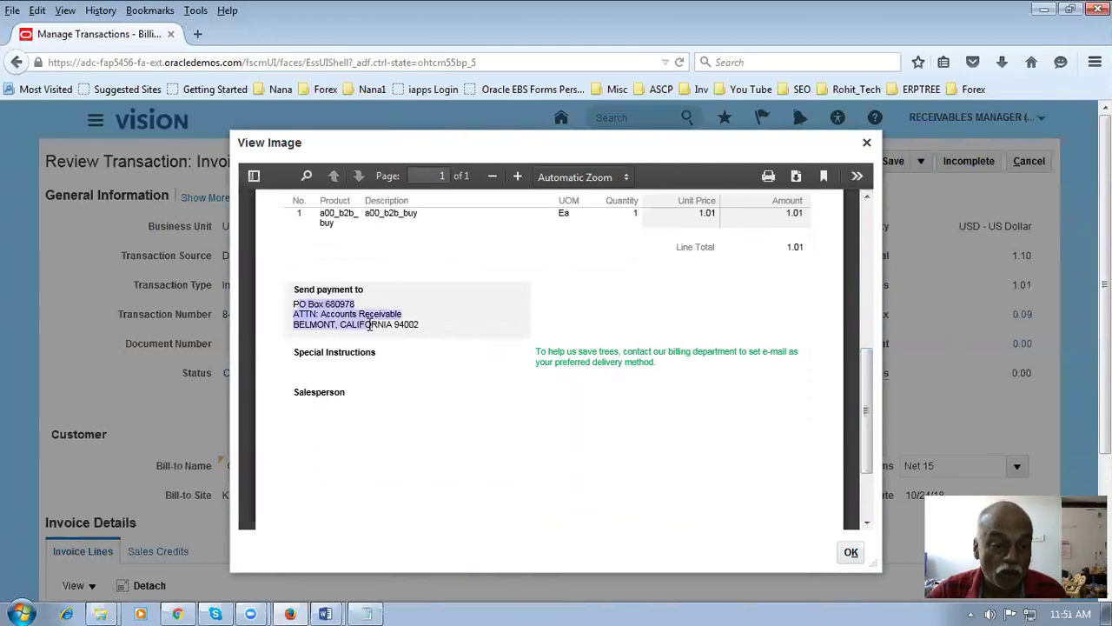
{"action": "left_click", "coordinate": [393, 399]}
{"action": "left_click_drag", "start_coordinate": [865, 445], "coordinate": [859, 292]}
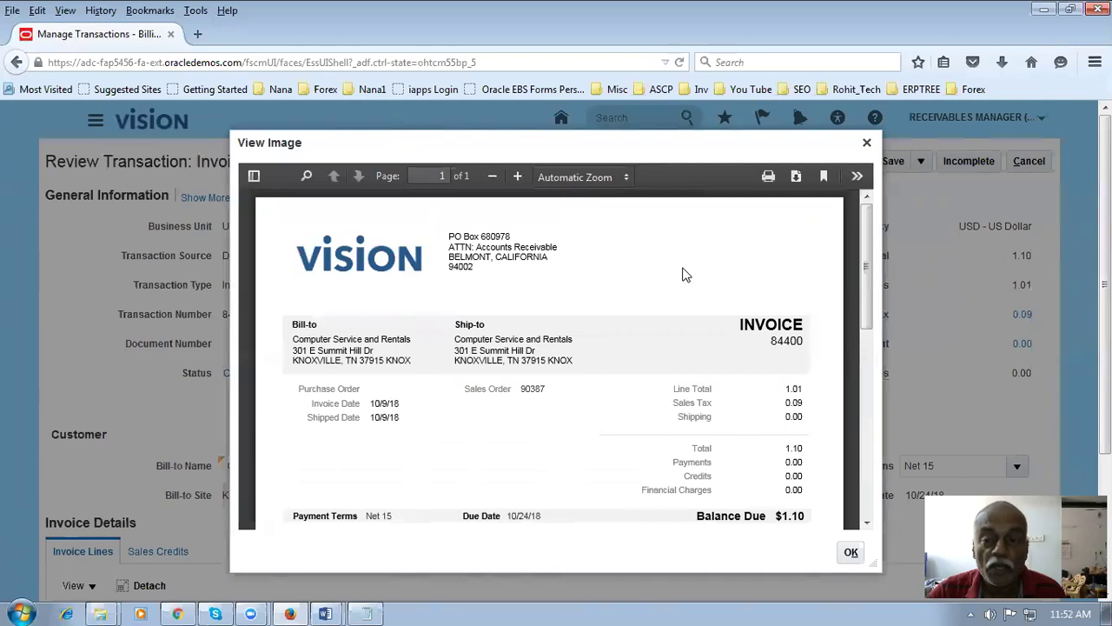
{"action": "left_click", "coordinate": [867, 144]}
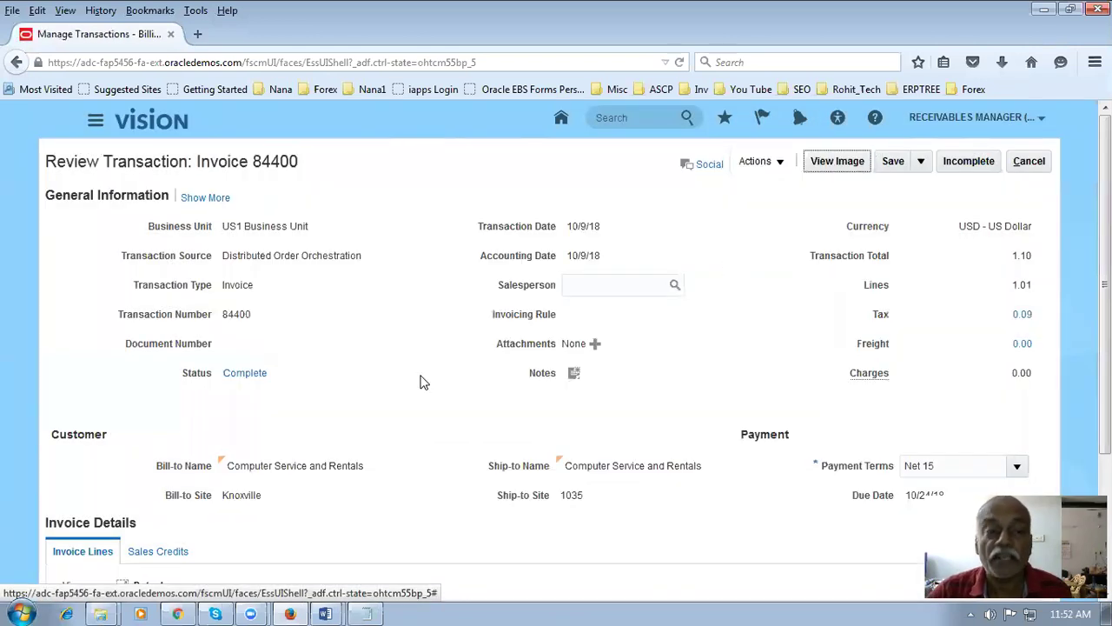
- Refresh sales order 90387 and check that its a00_b2b_buy line now reads Closed
{"action": "left_click", "coordinate": [177, 613]}
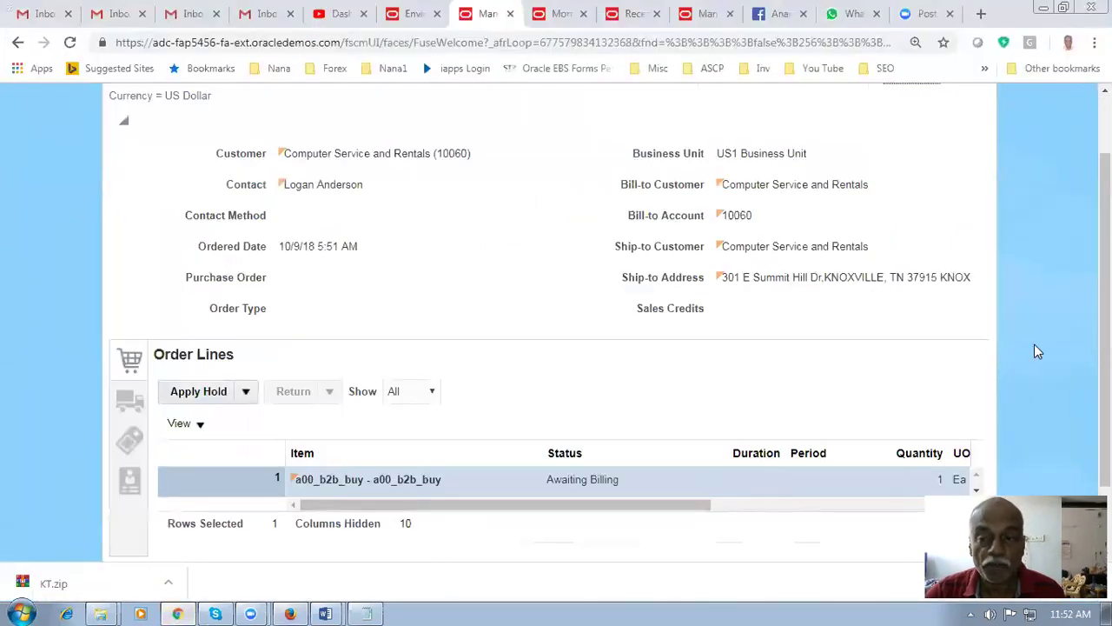
{"action": "scroll", "coordinate": [1037, 351], "scroll_direction": "up", "scroll_amount": 2}
{"action": "left_click", "coordinate": [921, 152]}
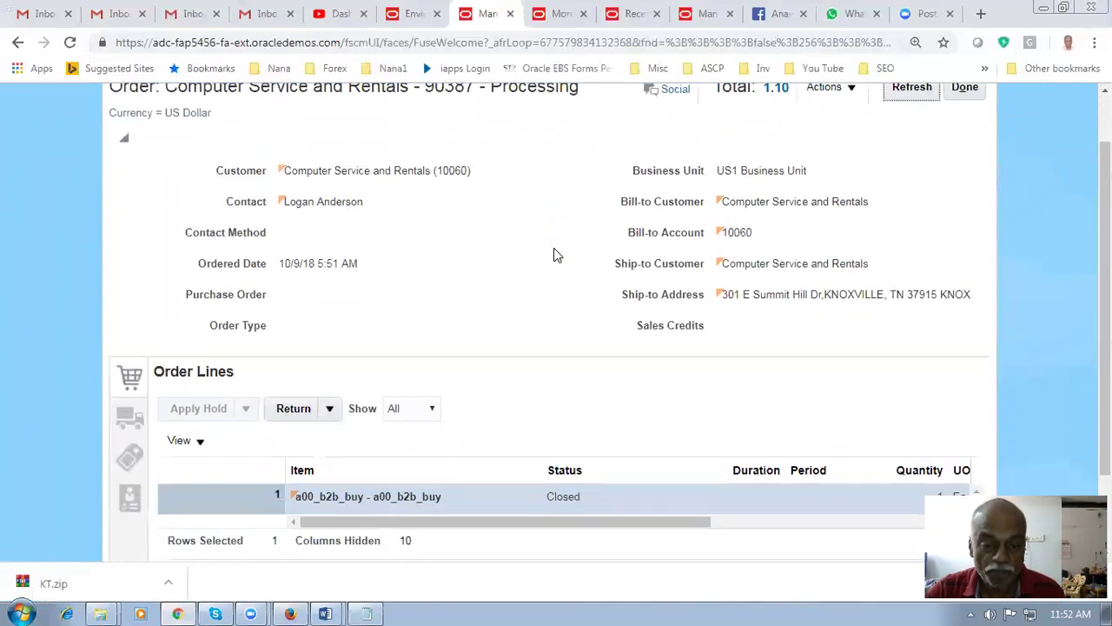
{"action": "scroll", "coordinate": [539, 426], "scroll_direction": "down", "scroll_amount": 3}
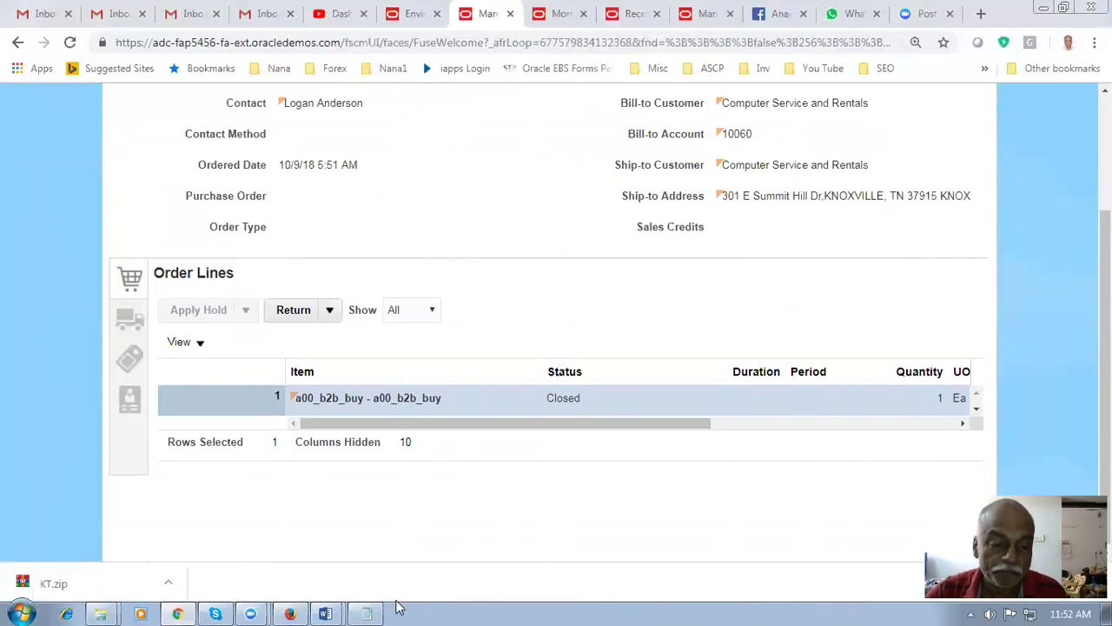
- Bring Fusion_OM_Work_Sheet to the front and page through the steps table to rows 87–99
{"action": "mouse_move", "coordinate": [322, 611]}
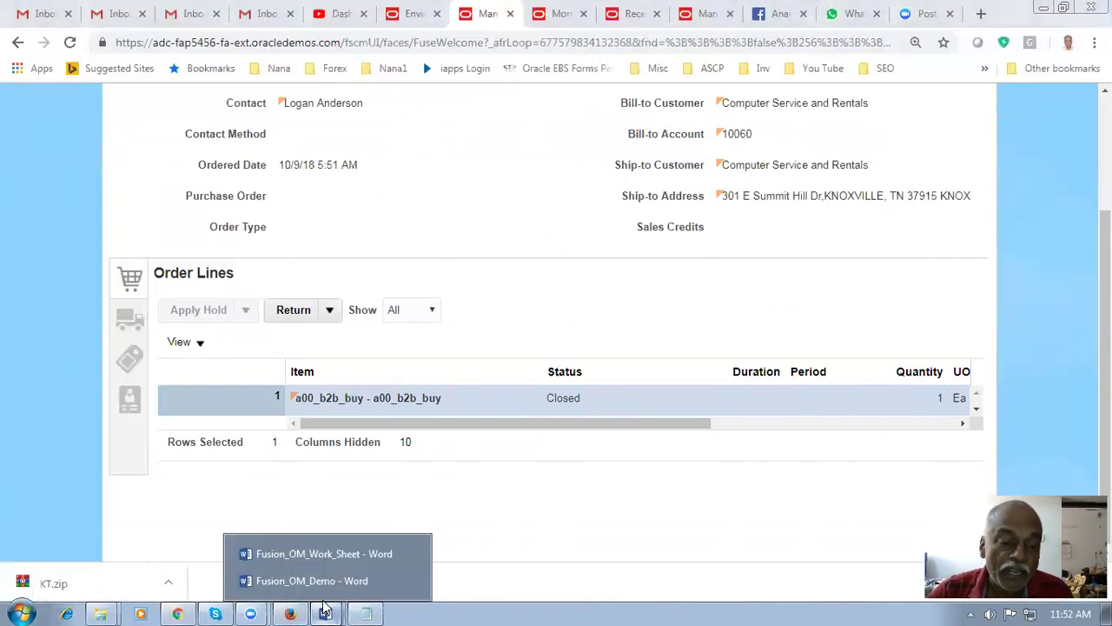
{"action": "left_click", "coordinate": [313, 556]}
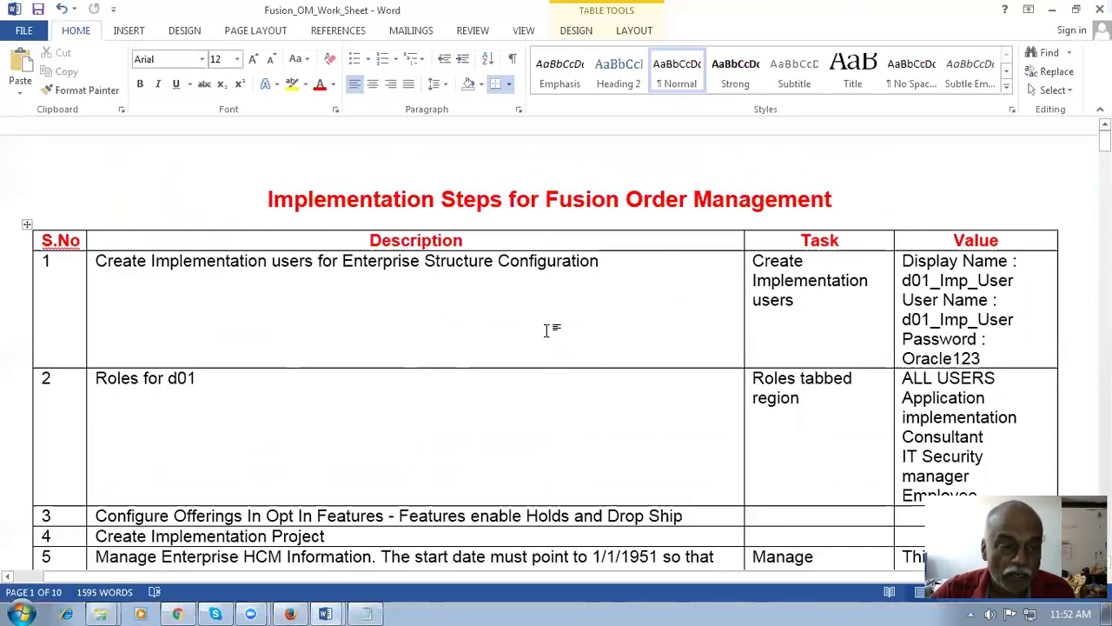
{"action": "left_click", "coordinate": [547, 315]}
{"action": "key", "text": "Page_Down"}
{"action": "key", "text": "Page_Down"}
{"action": "key", "text": "Page_Down"}
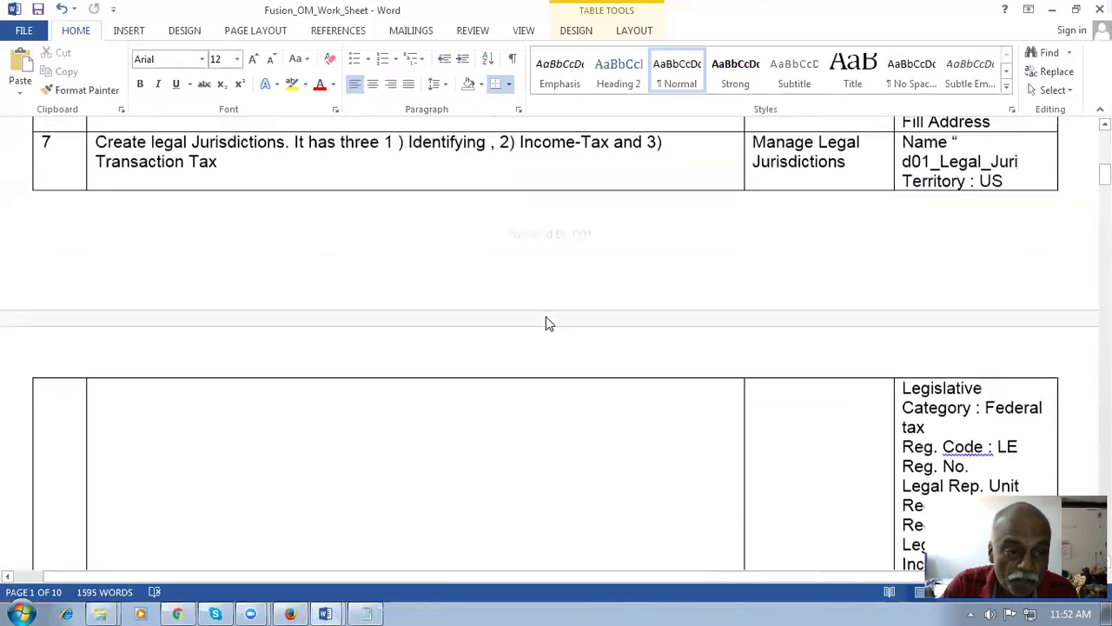
{"action": "key", "text": "Page_Down"}
{"action": "key", "text": "Page_Down"}
{"action": "key", "text": "Page_Down"}
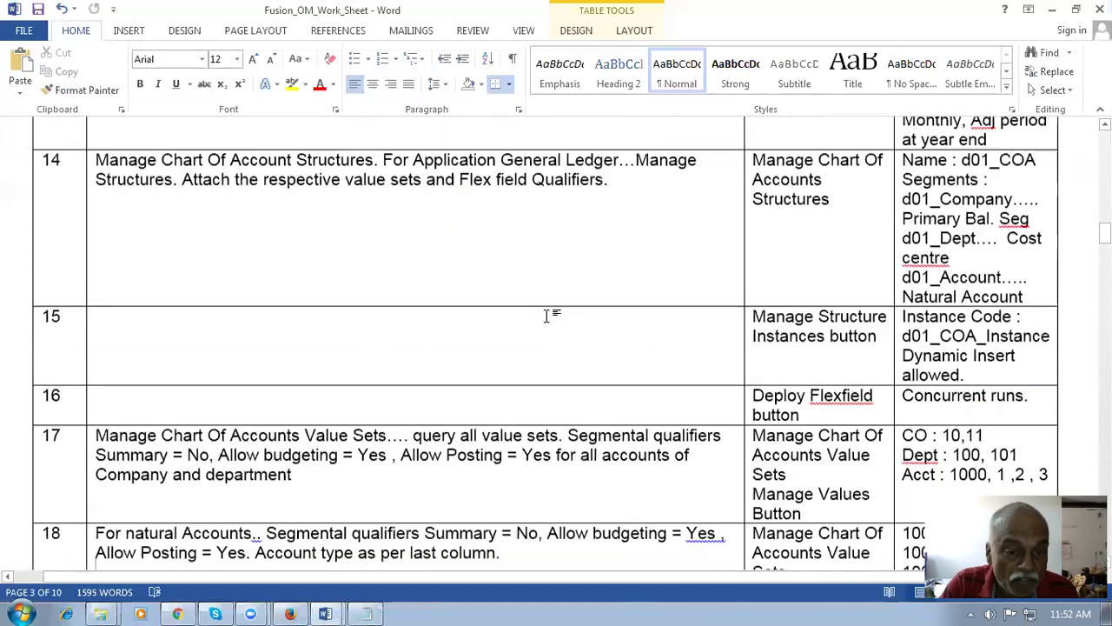
{"action": "key", "text": "Page_Down"}
{"action": "key", "text": "Page_Down"}
{"action": "key", "text": "Page_Down"}
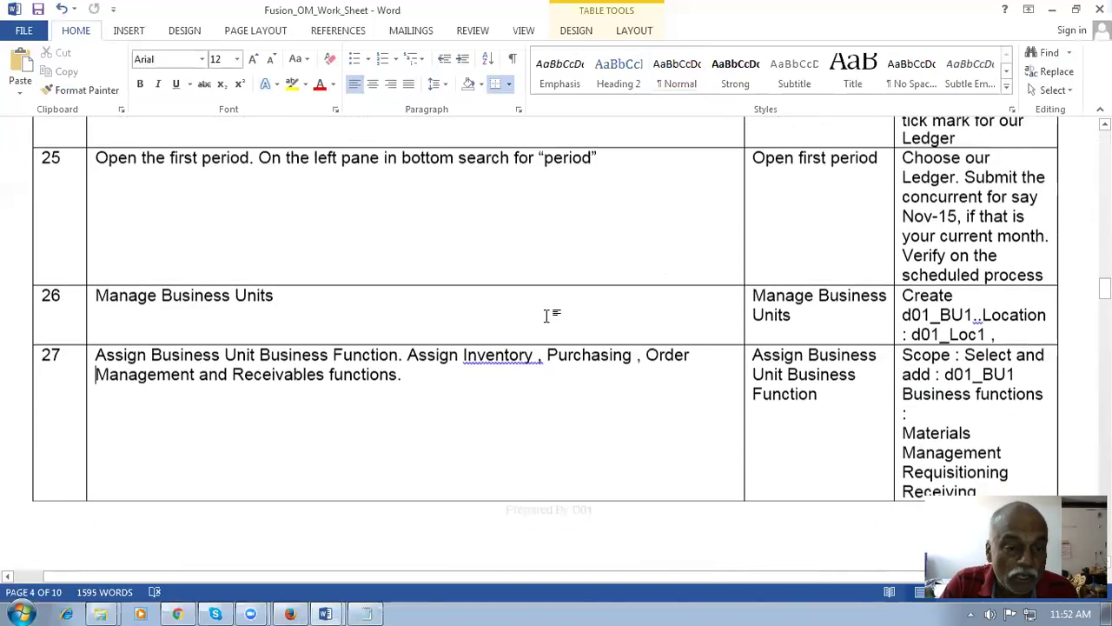
{"action": "key", "text": "Page_Down"}
{"action": "key", "text": "Page_Down"}
{"action": "key", "text": "Page_Down"}
{"action": "key", "text": "Page_Down"}
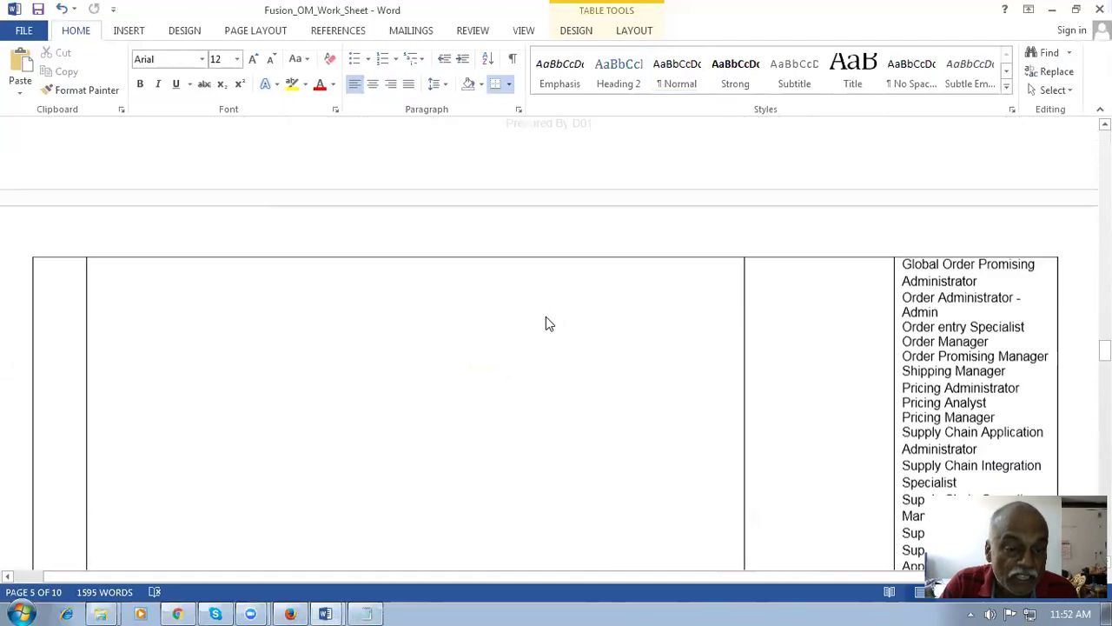
{"action": "key", "text": "Page_Down"}
{"action": "key", "text": "Page_Down"}
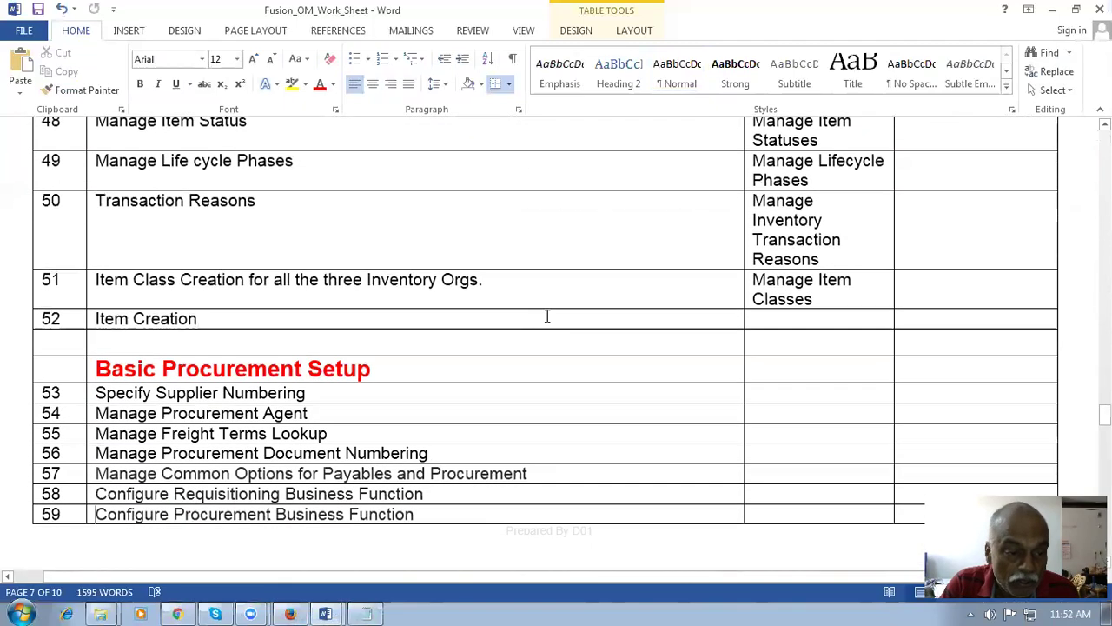
{"action": "key", "text": "Page_Down"}
{"action": "key", "text": "Page_Down"}
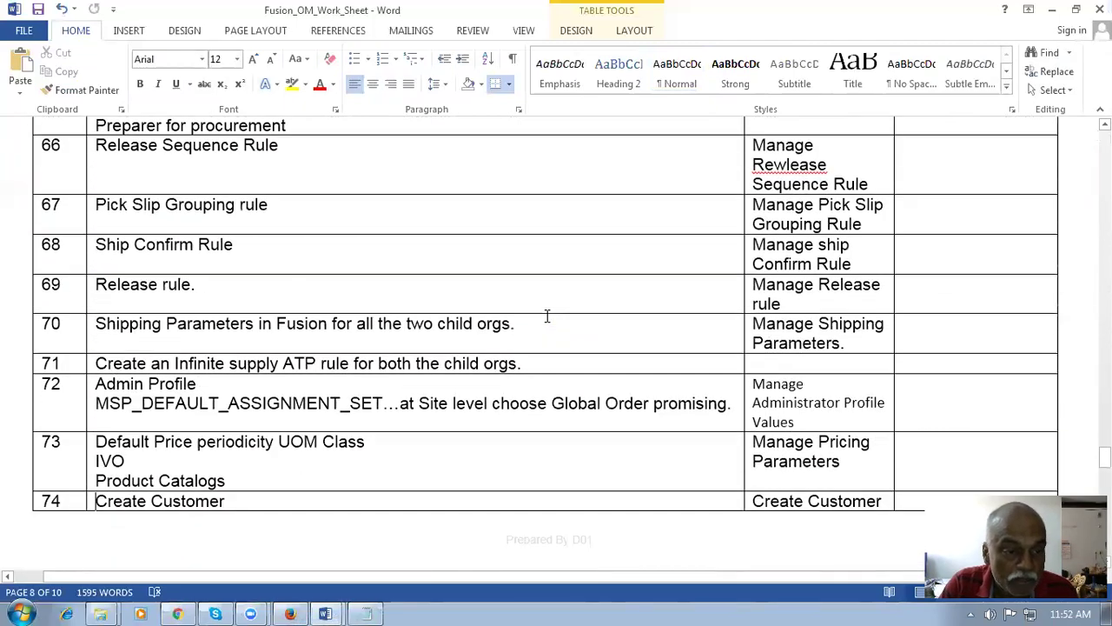
{"action": "key", "text": "Page_Down"}
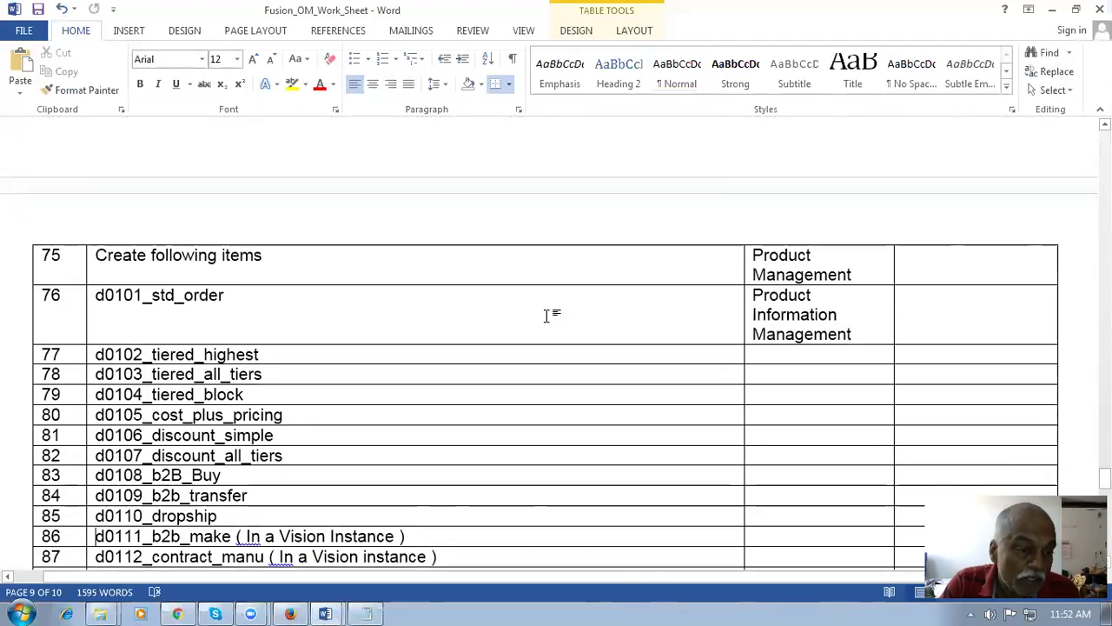
{"action": "key", "text": "Page_Down"}
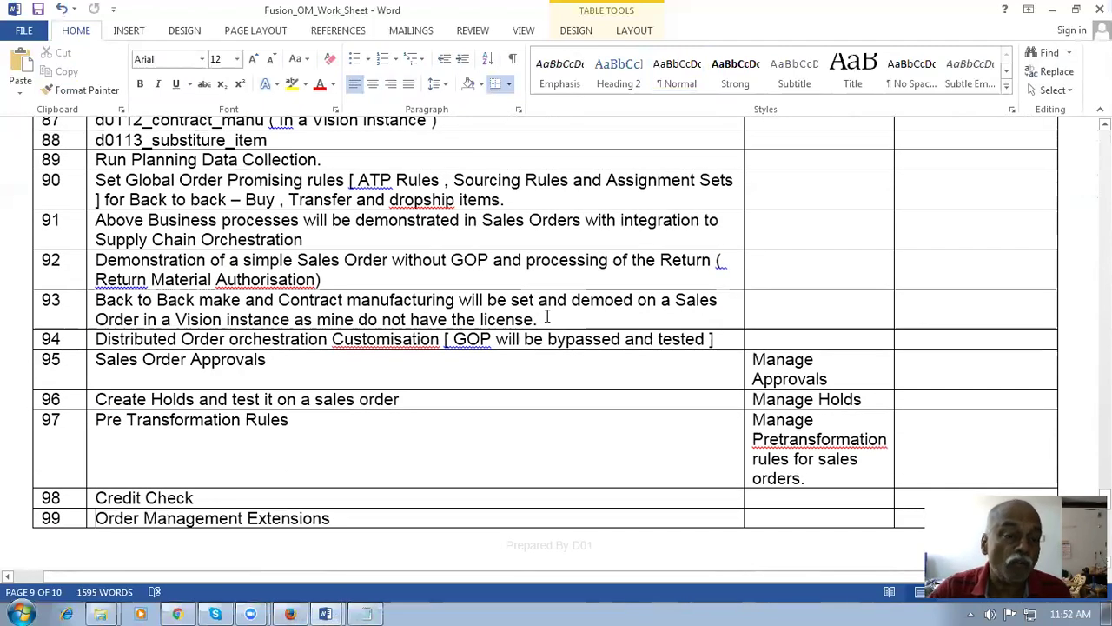
- Briefly select the descriptions of steps 90–92, then continue to the table's final rows
{"action": "scroll", "coordinate": [433, 269], "scroll_direction": "up", "scroll_amount": 2}
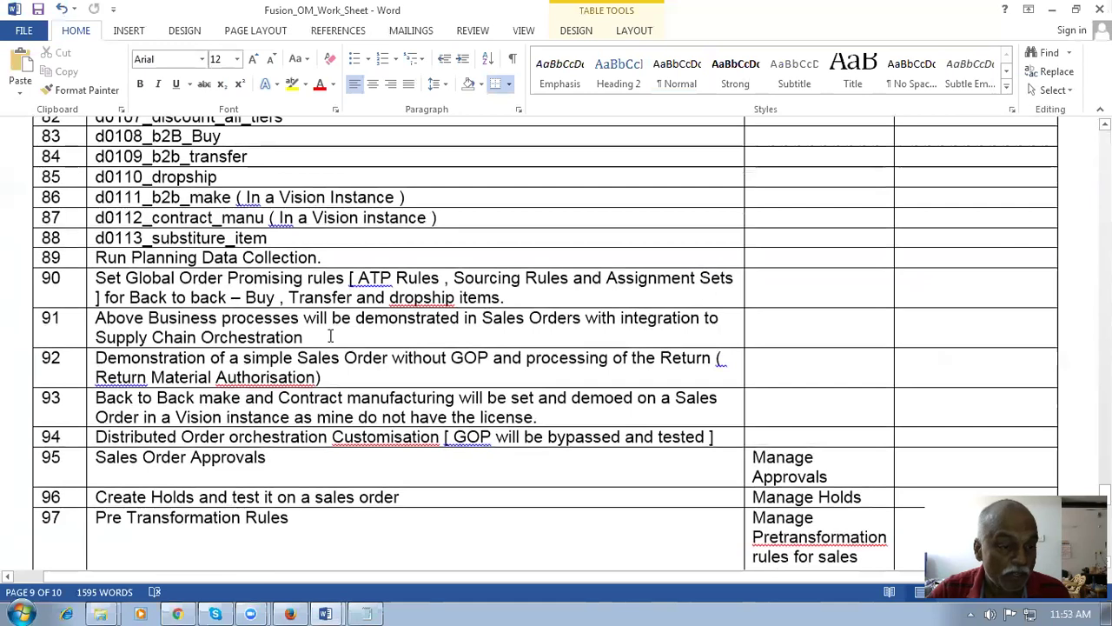
{"action": "left_click_drag", "start_coordinate": [309, 277], "coordinate": [330, 373]}
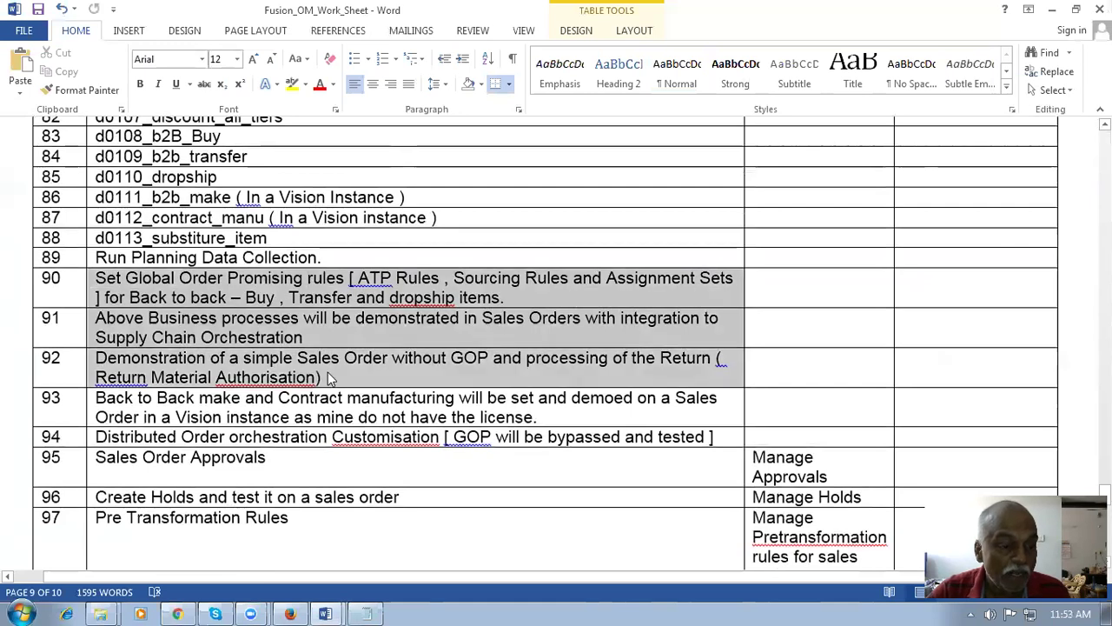
{"action": "left_click", "coordinate": [294, 472]}
{"action": "scroll", "coordinate": [418, 458], "scroll_direction": "down", "scroll_amount": 3}
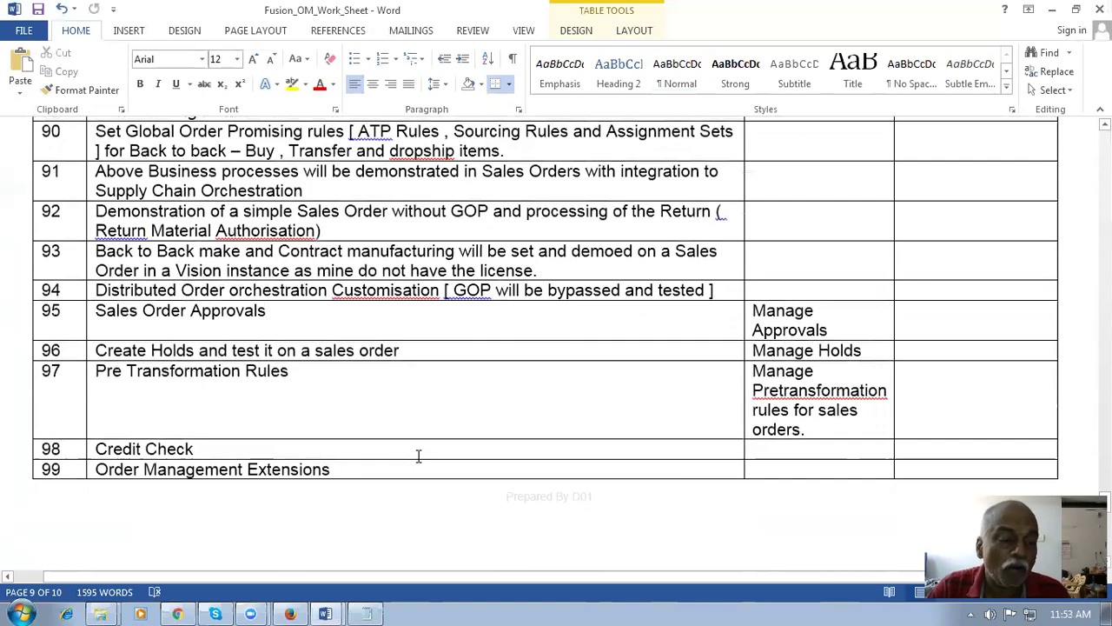
{"action": "scroll", "coordinate": [401, 458], "scroll_direction": "down", "scroll_amount": 7}
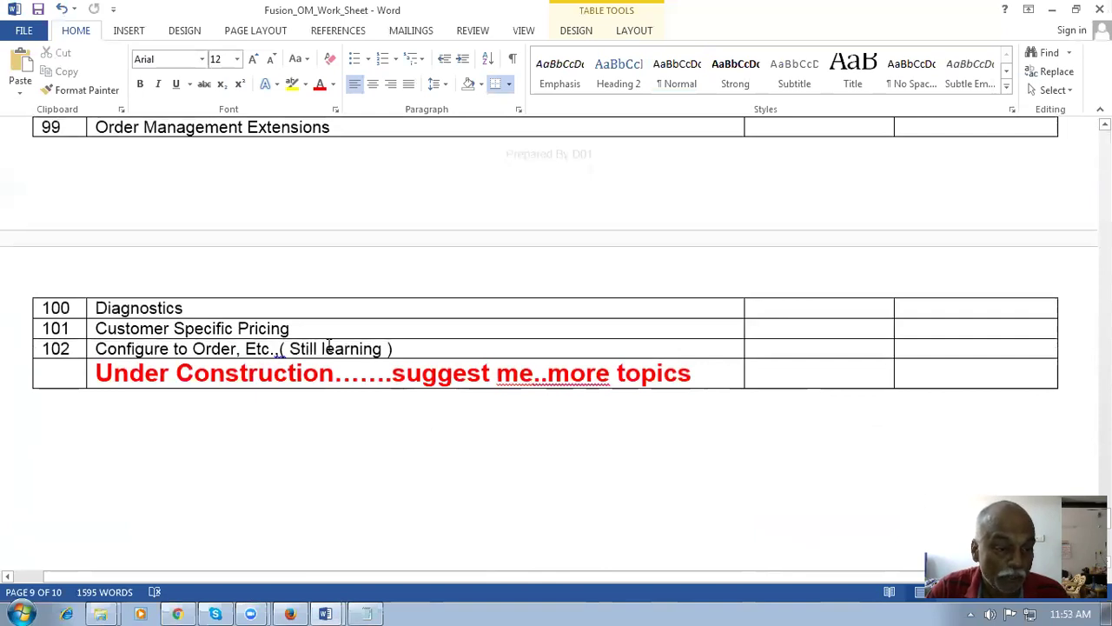
- Point out the Customer Specific Pricing, Diagnostics, Extensions, Credit Check and Sales Order Approvals steps
{"action": "left_click", "coordinate": [299, 328]}
{"action": "left_click", "coordinate": [240, 313]}
{"action": "scroll", "coordinate": [326, 291], "scroll_direction": "up", "scroll_amount": 1}
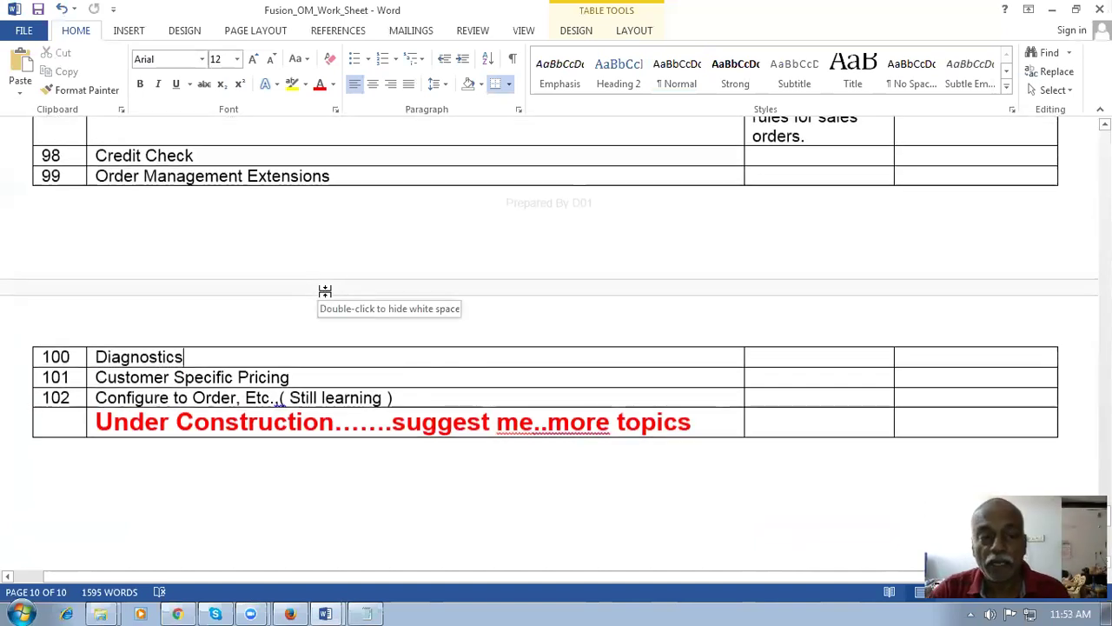
{"action": "left_click", "coordinate": [344, 176]}
{"action": "scroll", "coordinate": [409, 236], "scroll_direction": "up", "scroll_amount": 2}
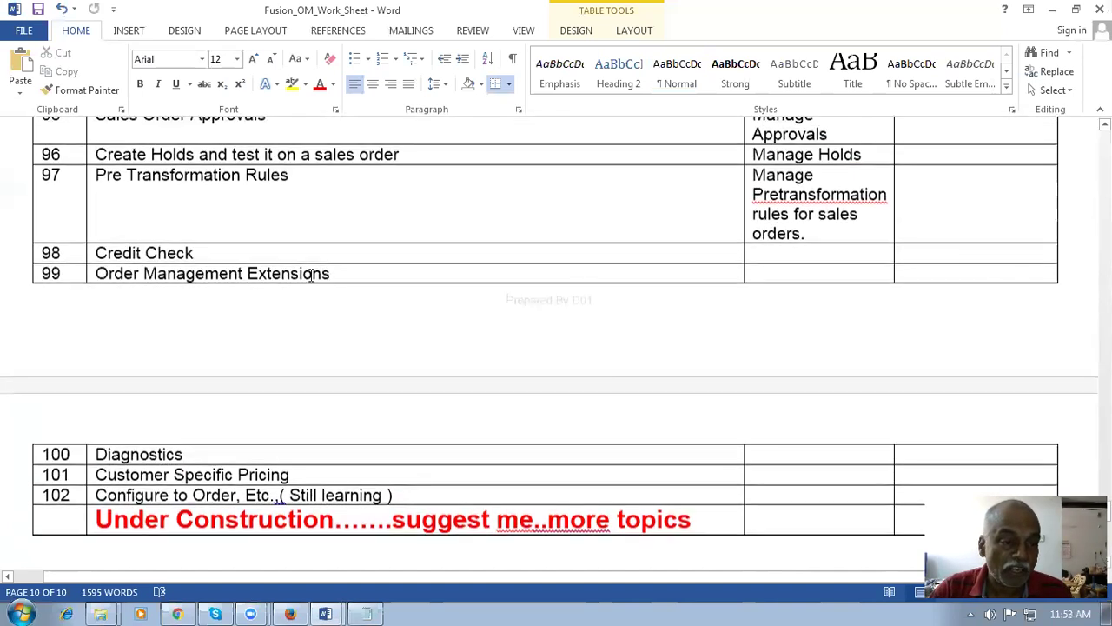
{"action": "left_click", "coordinate": [207, 254]}
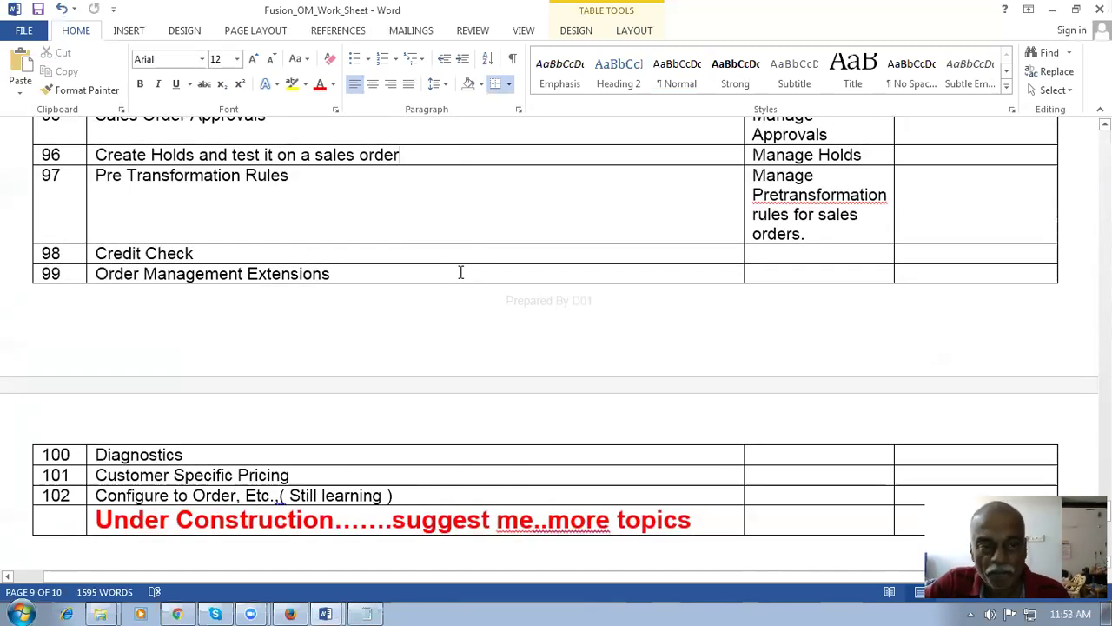
{"action": "scroll", "coordinate": [460, 273], "scroll_direction": "up", "scroll_amount": 1}
{"action": "left_click", "coordinate": [295, 168]}
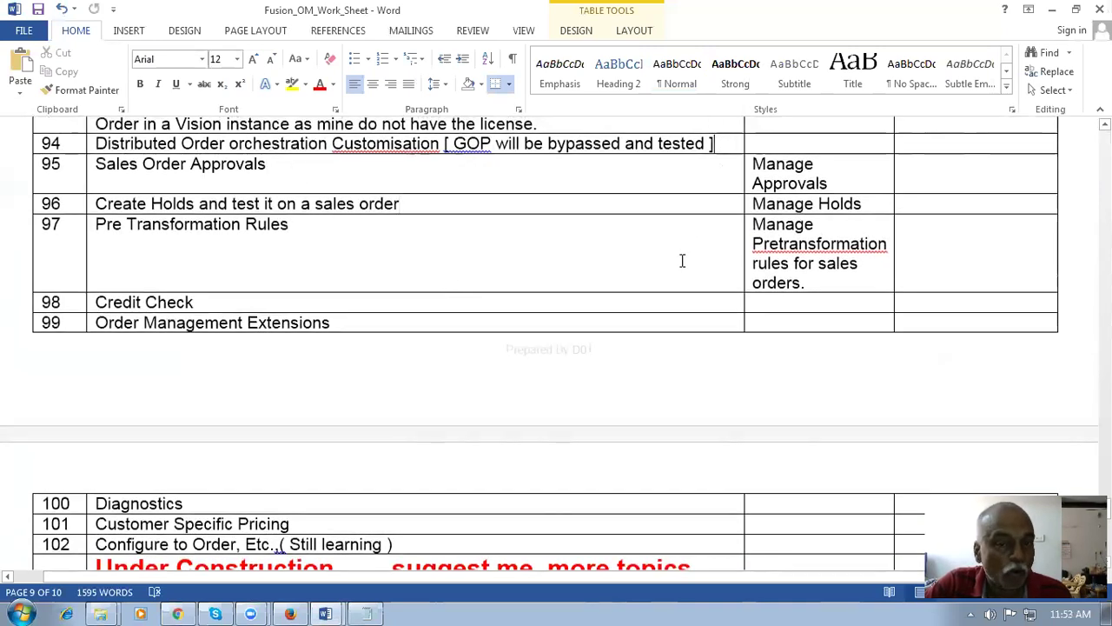